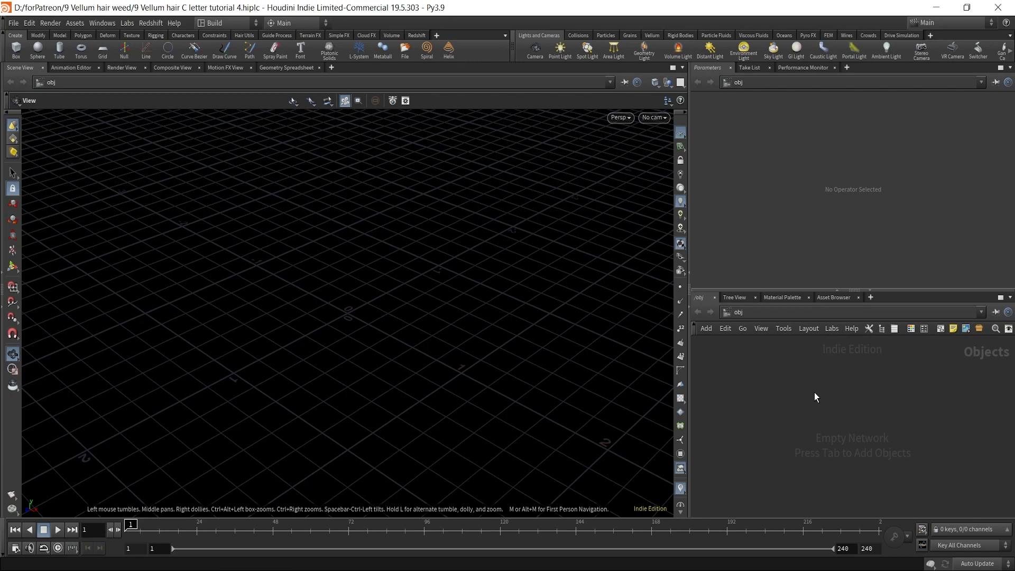
Create a Geometry object in the network and rename it Sim.
{"action": "key", "text": "Tab"}
{"action": "type", "text": "geo"}
{"action": "key", "text": "Return"}
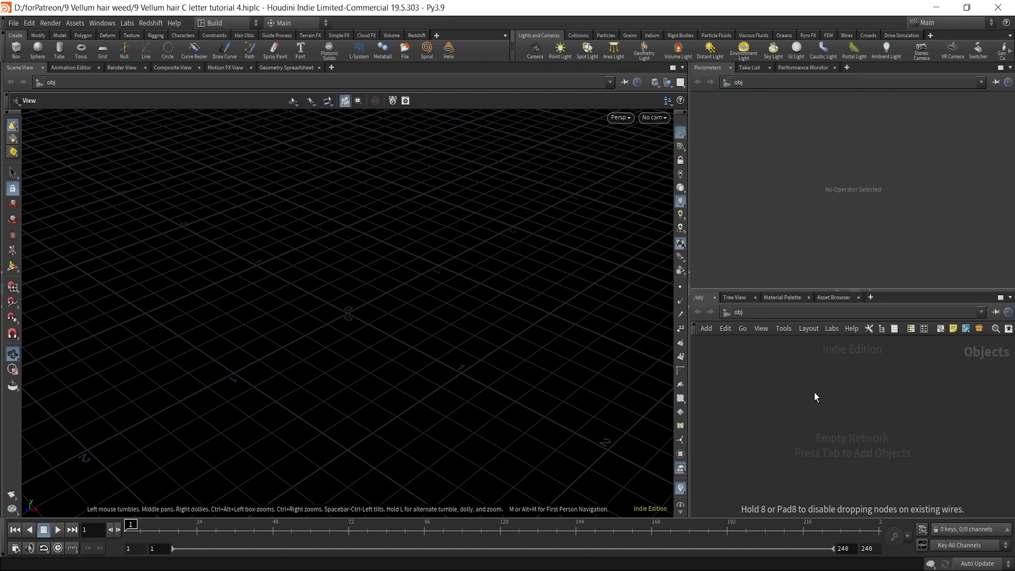
{"action": "left_click", "coordinate": [815, 392]}
{"action": "double_click", "coordinate": [843, 393]}
{"action": "type", "text": "s"}
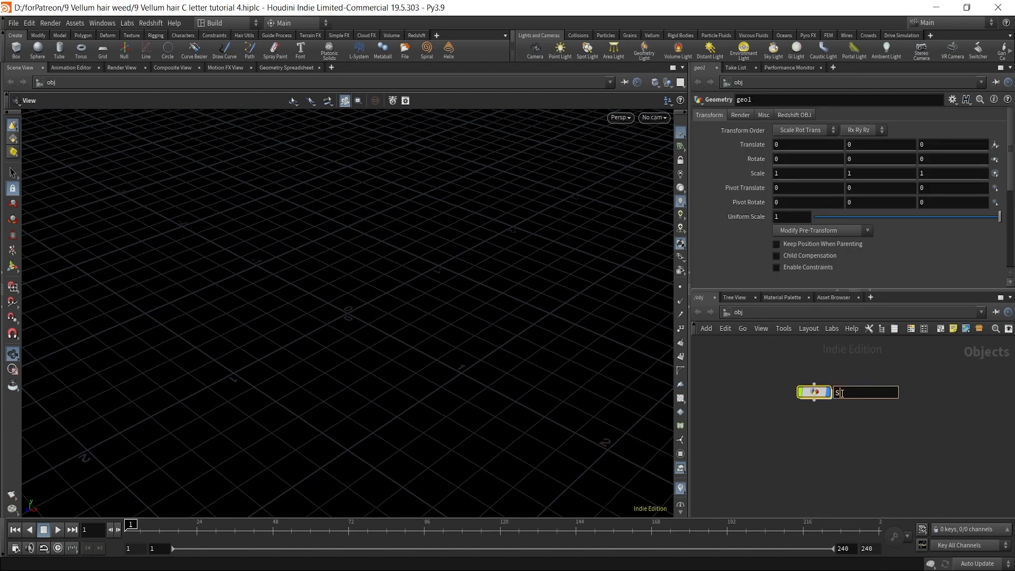
{"action": "key", "text": "Return"}
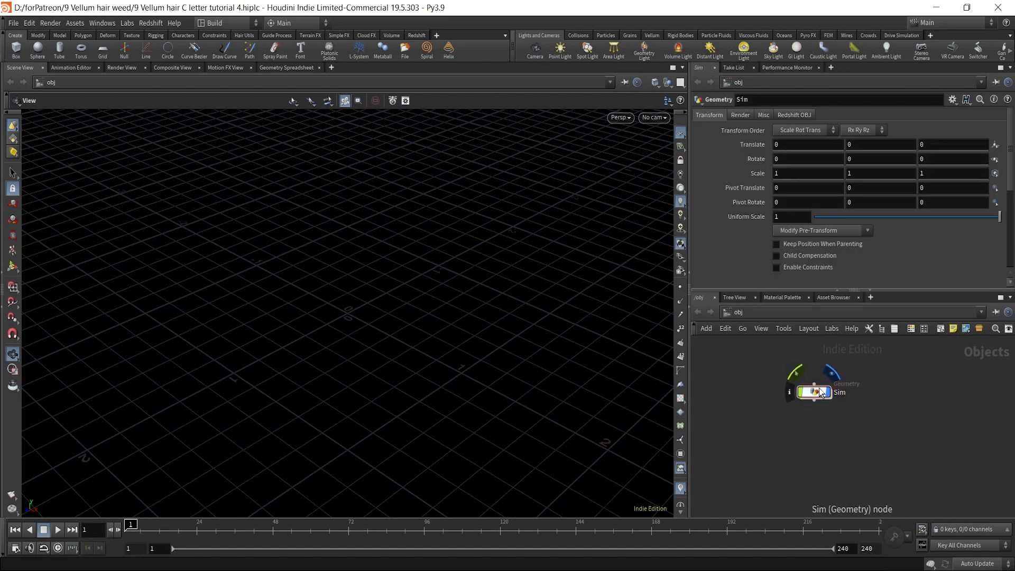
Color the Sim node dark blue.
{"action": "key", "text": "c"}
{"action": "left_click", "coordinate": [948, 487]}
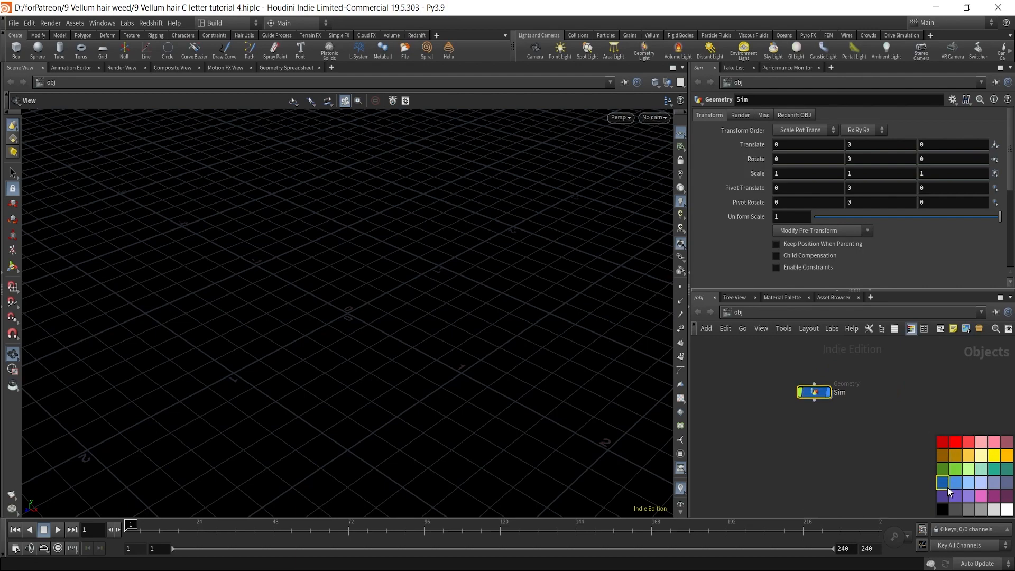
{"action": "key", "text": "c"}
Add a Circle node inside the Sim object and set its orientation to YZ Plane.
{"action": "double_click", "coordinate": [817, 393]}
{"action": "key", "text": "Tab"}
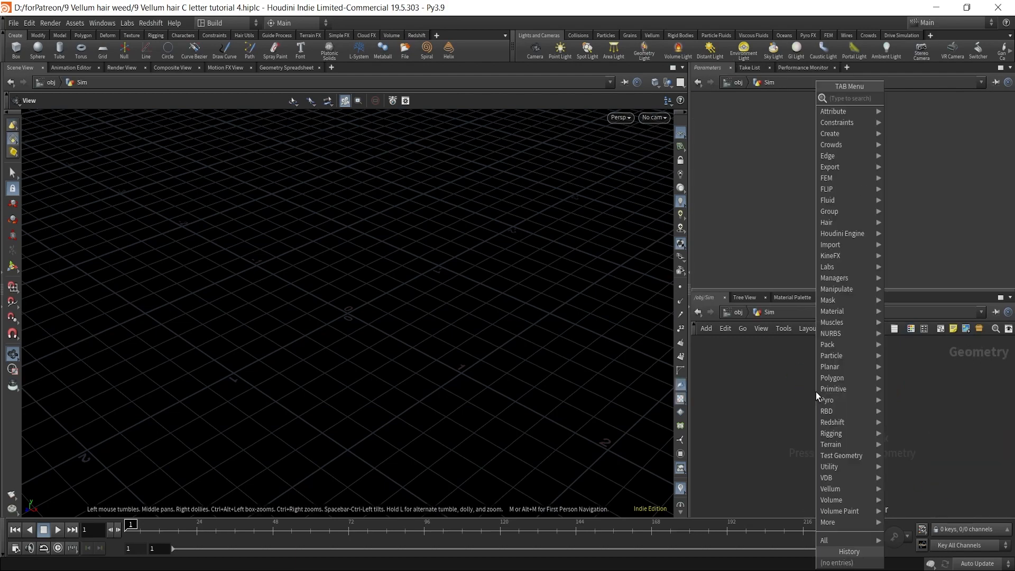
{"action": "type", "text": "circl"}
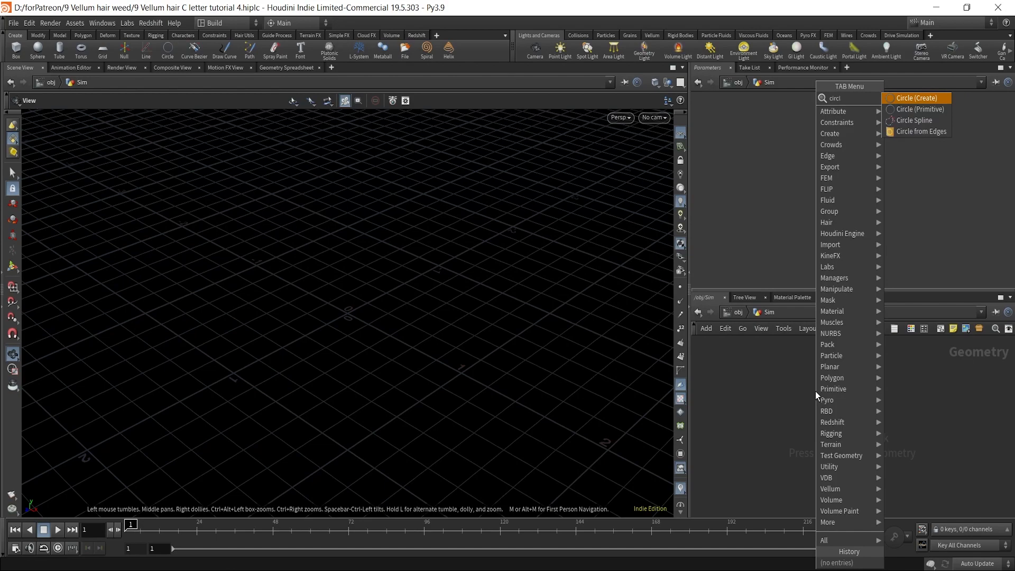
{"action": "key", "text": "Return"}
{"action": "left_click", "coordinate": [847, 397]}
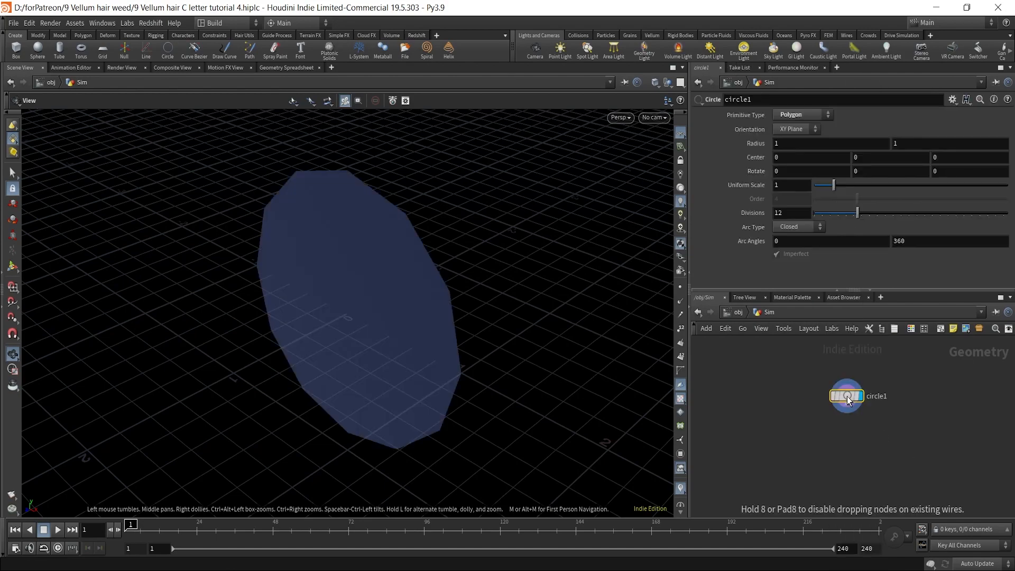
{"action": "left_click_drag", "start_coordinate": [465, 327], "coordinate": [374, 284]}
{"action": "left_click", "coordinate": [801, 130]}
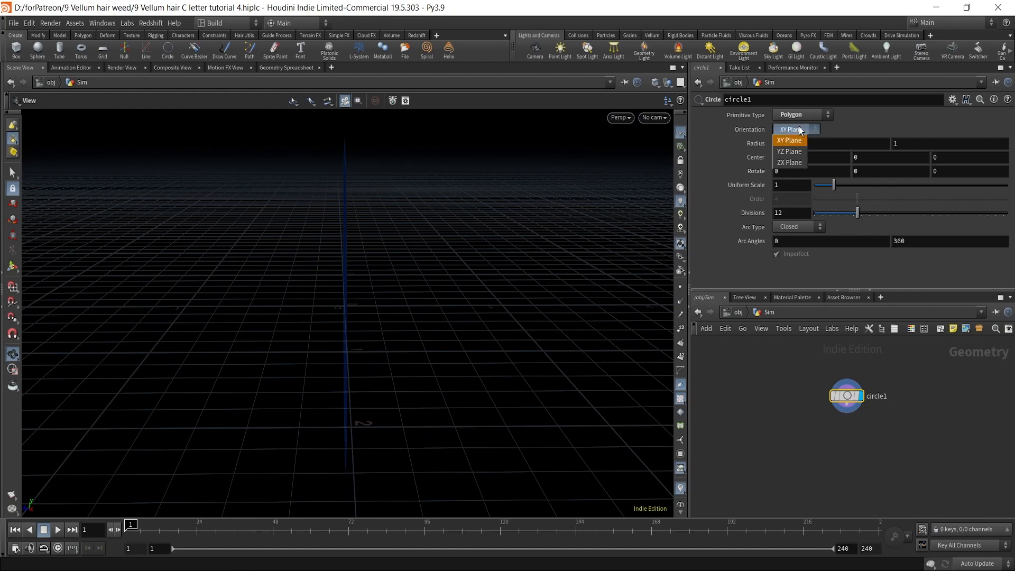
{"action": "left_click", "coordinate": [795, 152]}
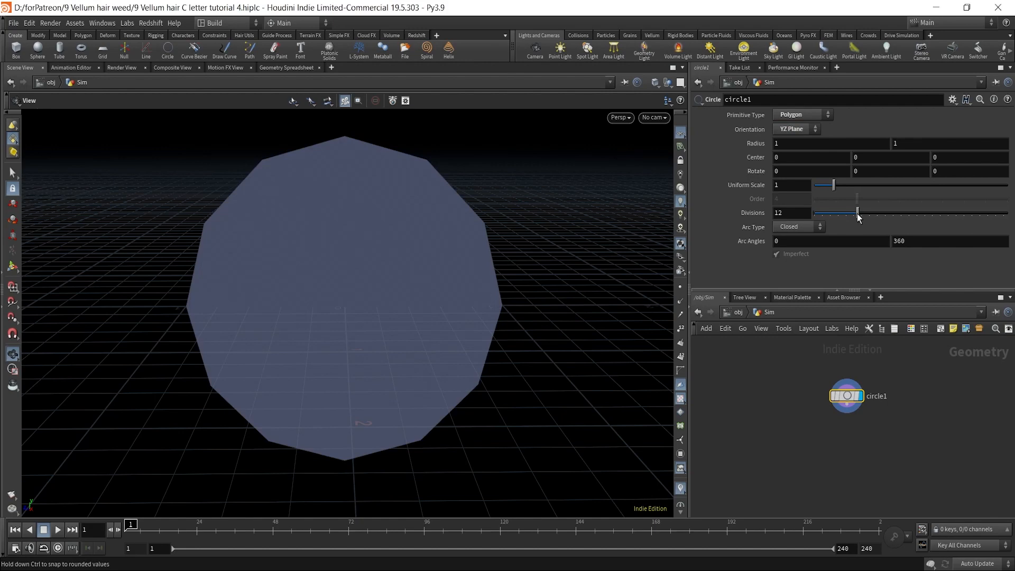
Set the circle's divisions to 50 and its arc type to Open Arc.
{"action": "left_click_drag", "start_coordinate": [858, 213], "coordinate": [1008, 214]}
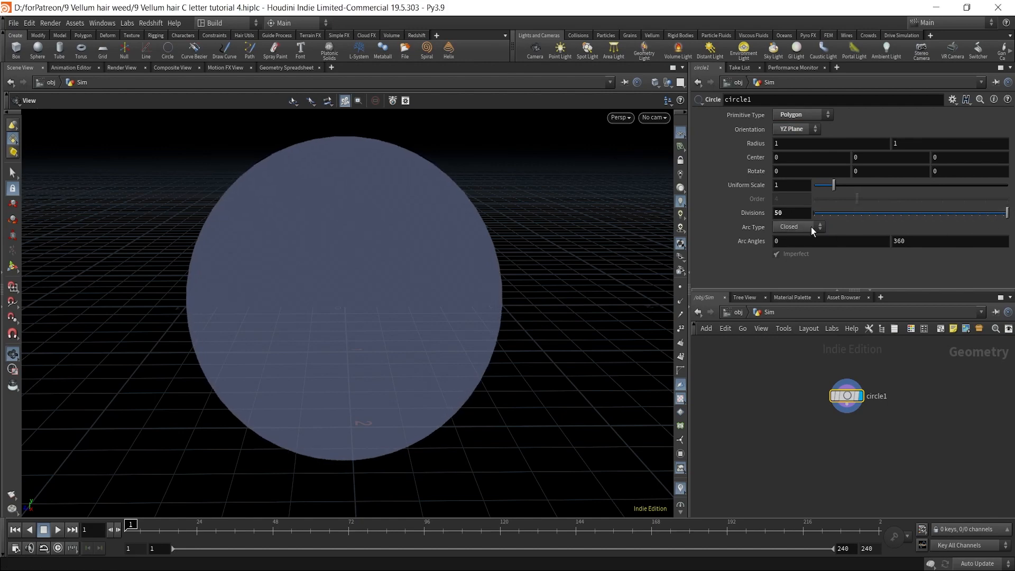
{"action": "left_click", "coordinate": [795, 228]}
{"action": "left_click", "coordinate": [791, 249]}
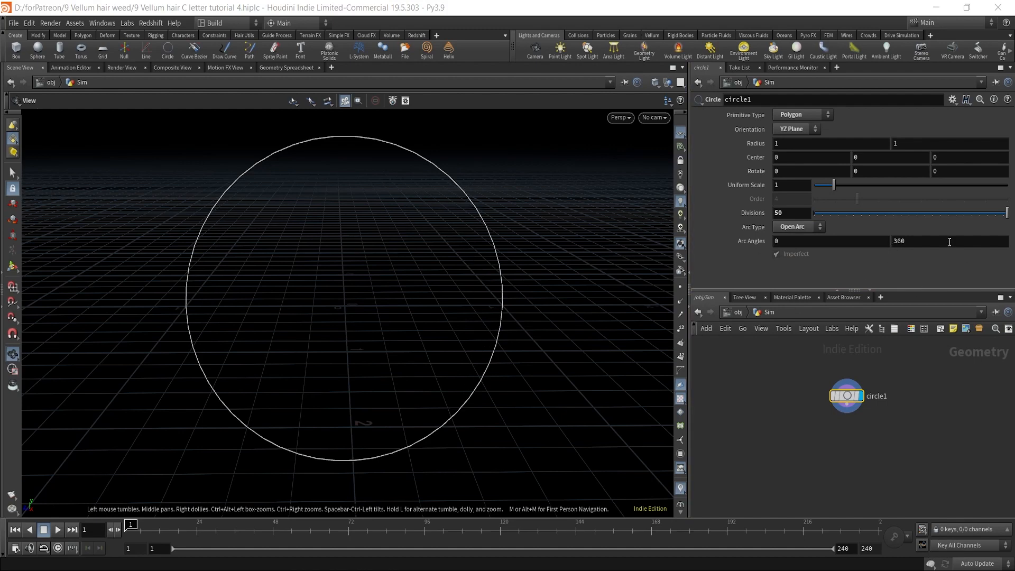
Try an end arc angle of 326 on the circle and revert the arc angles to their defaults.
{"action": "middle_click_drag", "start_coordinate": [946, 242], "coordinate": [868, 210]}
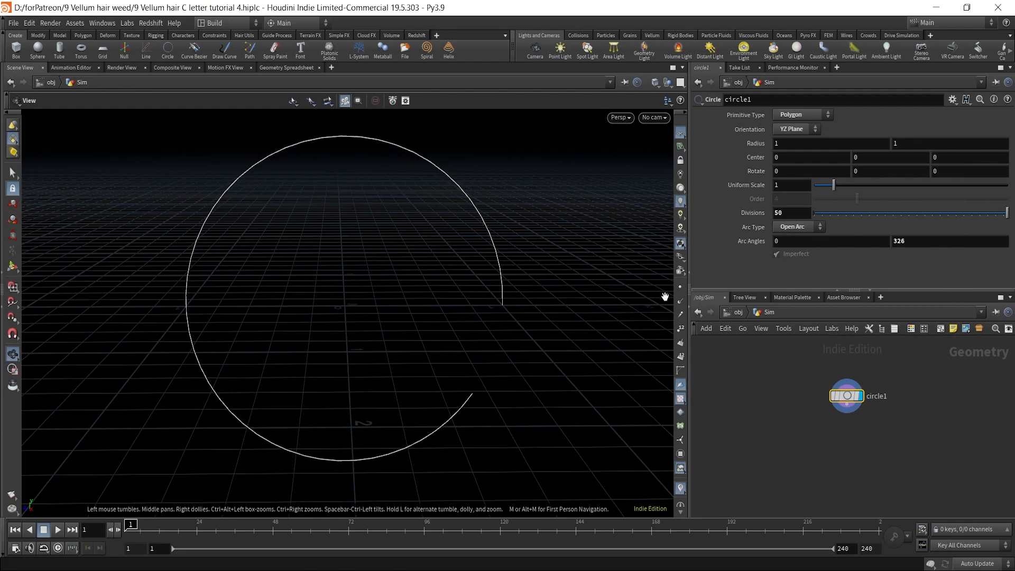
{"action": "right_click", "coordinate": [925, 242]}
{"action": "right_click", "coordinate": [743, 242]}
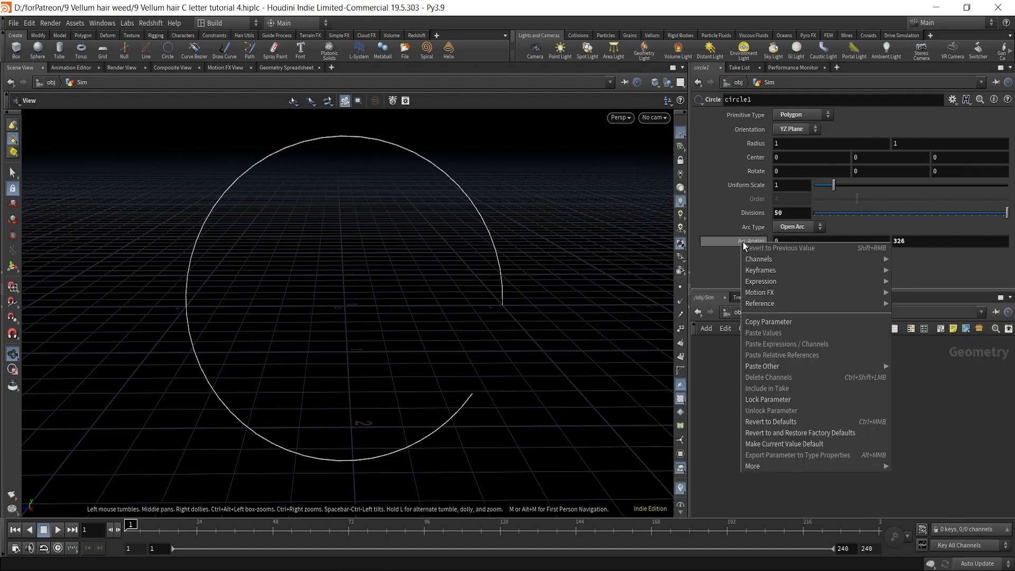
{"action": "left_click", "coordinate": [771, 421]}
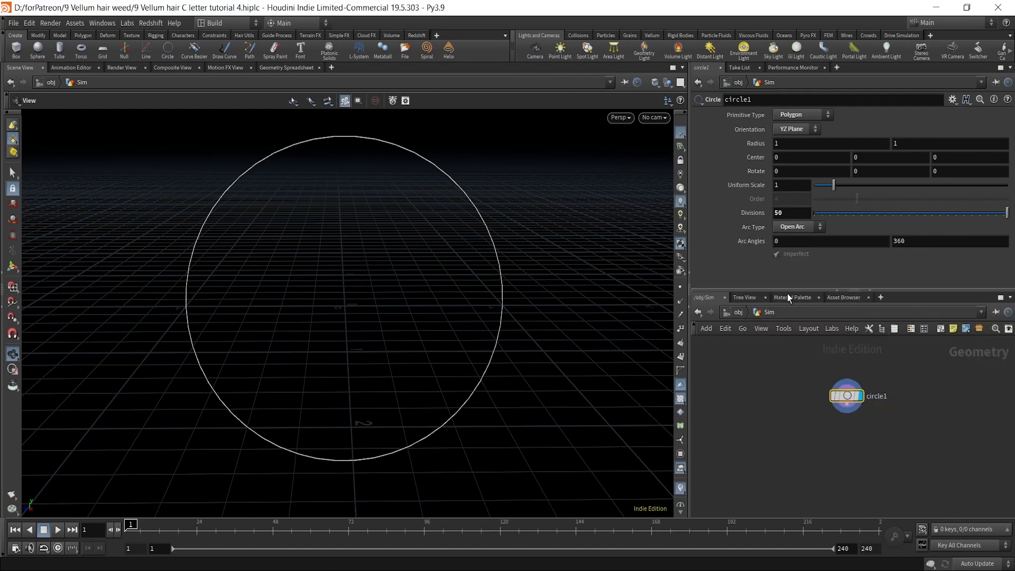
Drive the circle's end arc angle with the expression 360-ch("beginangle") and set the begin angle to 35.
{"action": "right_click", "coordinate": [798, 239]}
{"action": "left_click", "coordinate": [820, 322]}
{"action": "left_click", "coordinate": [927, 241]}
{"action": "type", "text": "-"}
{"action": "right_click", "coordinate": [928, 240]}
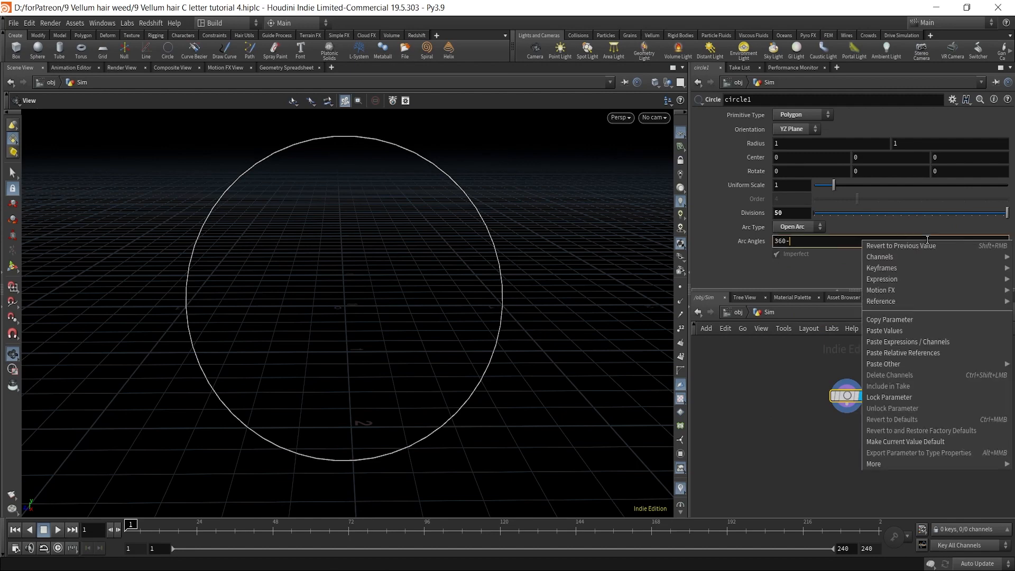
{"action": "left_click", "coordinate": [917, 353]}
{"action": "key", "text": "Return"}
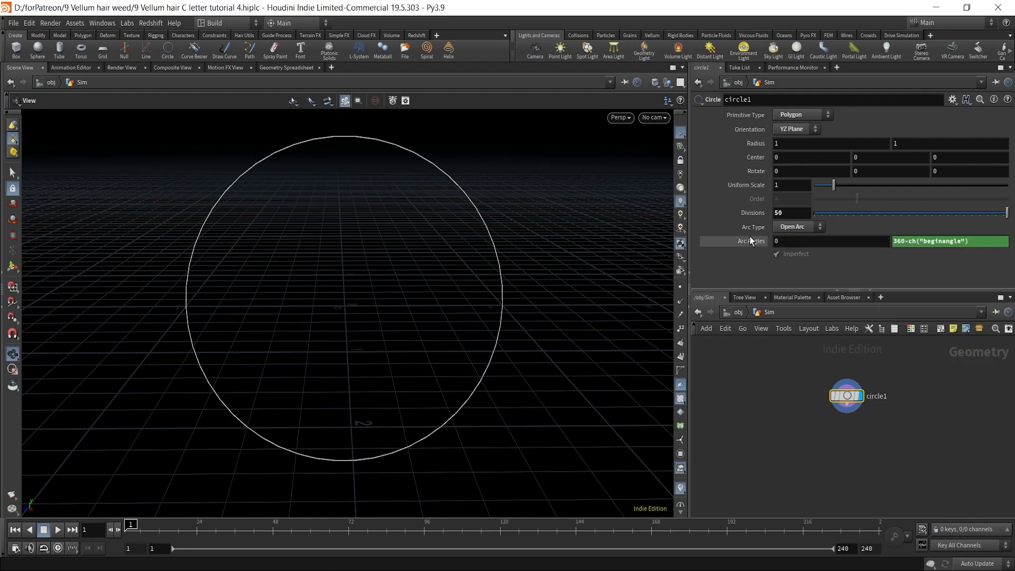
{"action": "middle_click_drag", "start_coordinate": [796, 241], "coordinate": [966, 227]}
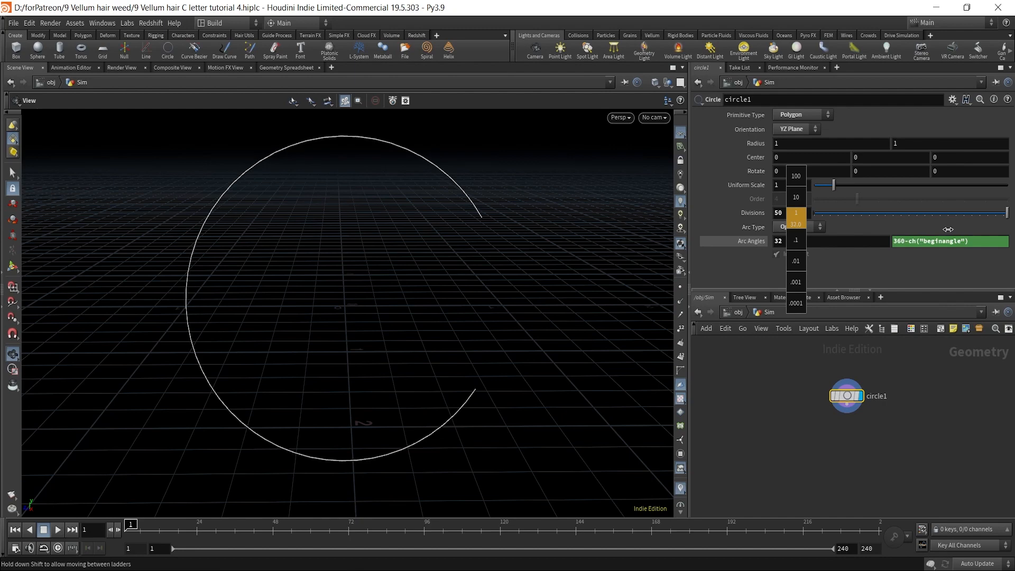
{"action": "middle_click_drag", "start_coordinate": [962, 231], "coordinate": [961, 231]}
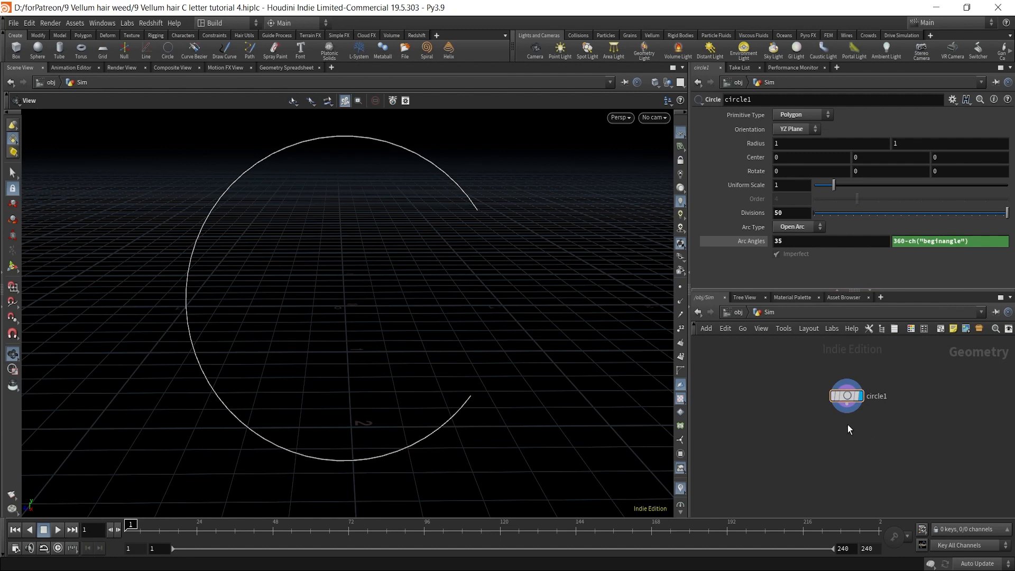
Add a Resample node connected below the circle and display its output.
{"action": "left_click_drag", "start_coordinate": [847, 411], "coordinate": [853, 449]}
{"action": "type", "text": "resampl"}
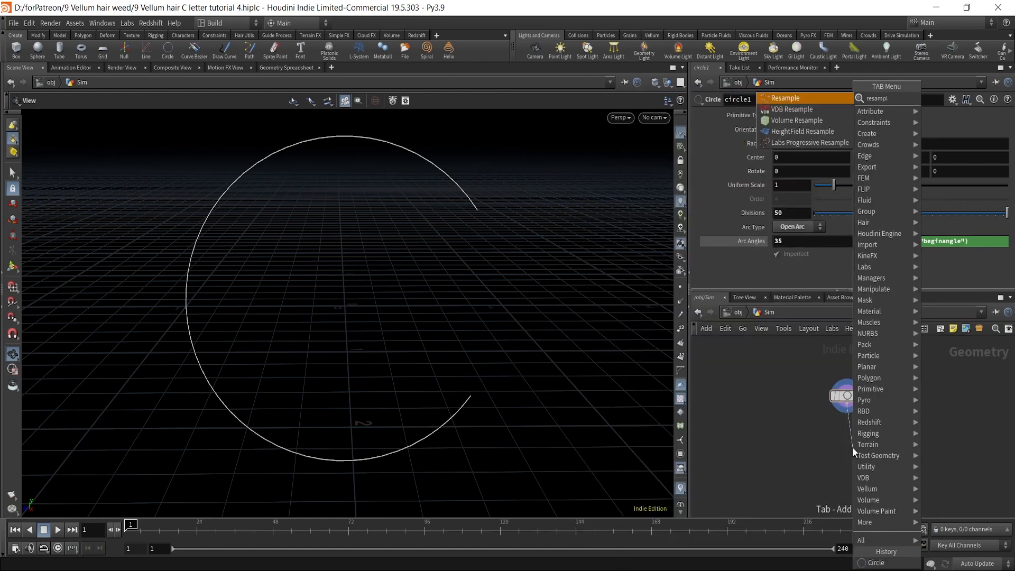
{"action": "key", "text": "Return"}
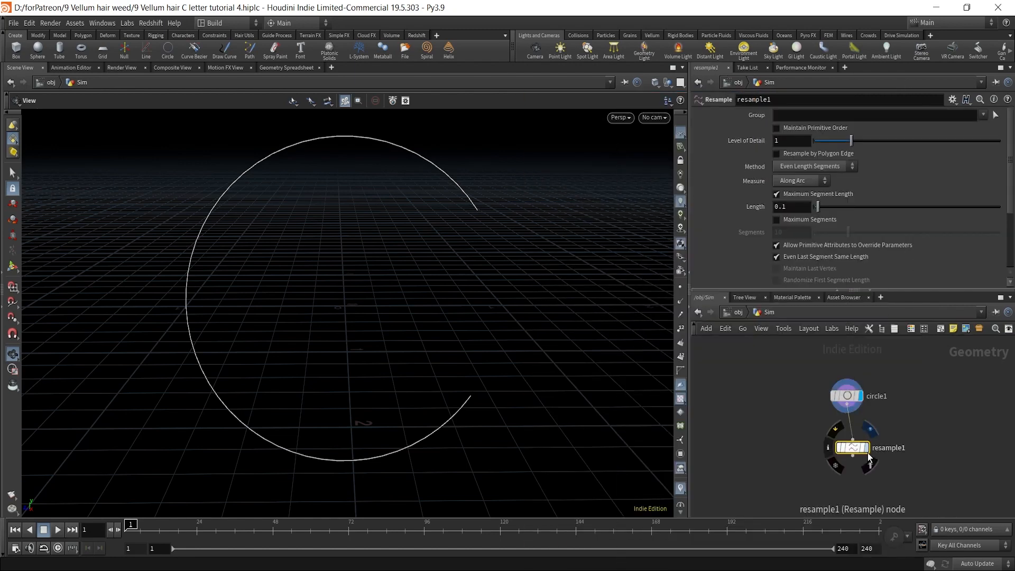
{"action": "left_click", "coordinate": [866, 450]}
{"action": "left_click_drag", "start_coordinate": [853, 449], "coordinate": [849, 439]}
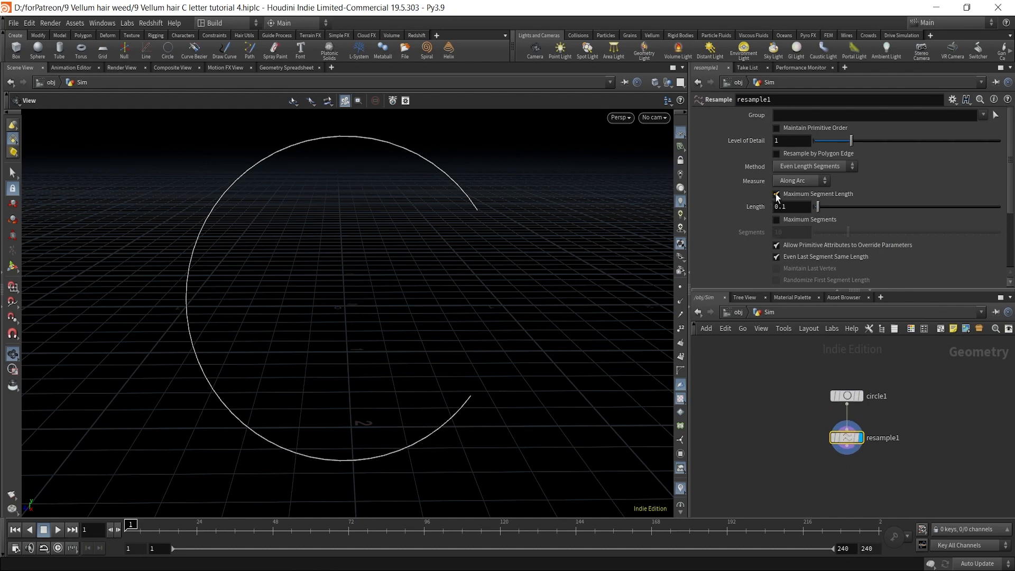
Set the Resample segment length to 0.05 and enable the Curve U Attribute output.
{"action": "double_click", "coordinate": [781, 207]}
{"action": "type", "text": "0.05"}
{"action": "key", "text": "Return"}
{"action": "scroll", "coordinate": [807, 231], "scroll_direction": "down", "scroll_amount": 5}
{"action": "left_click", "coordinate": [705, 267]}
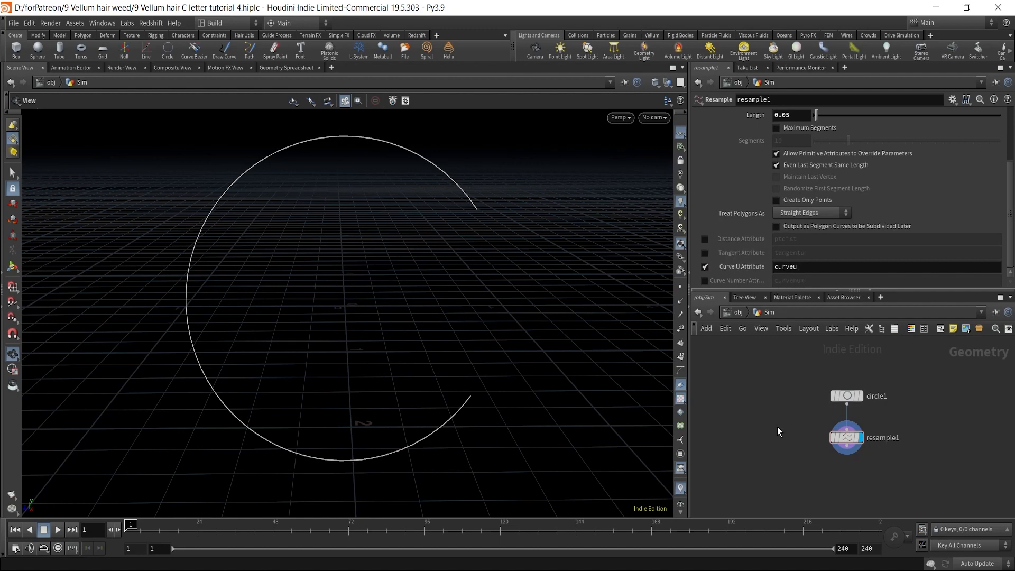
Add a Sweep node after the Resample and set its surface shape to Round Tube.
{"action": "key", "text": "Tab"}
{"action": "type", "text": "swee"}
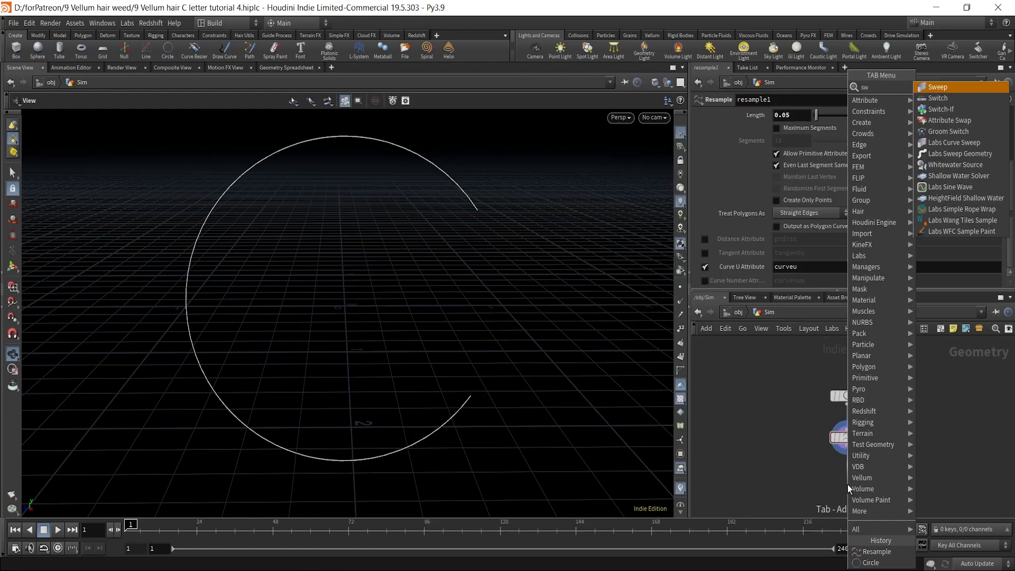
{"action": "key", "text": "Return"}
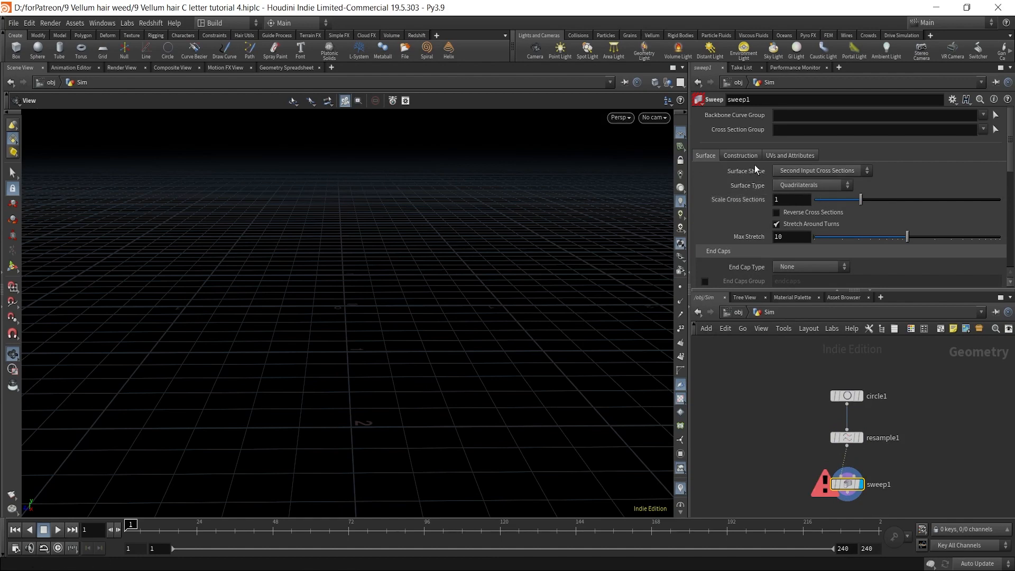
{"action": "left_click", "coordinate": [818, 170]}
{"action": "left_click", "coordinate": [802, 191]}
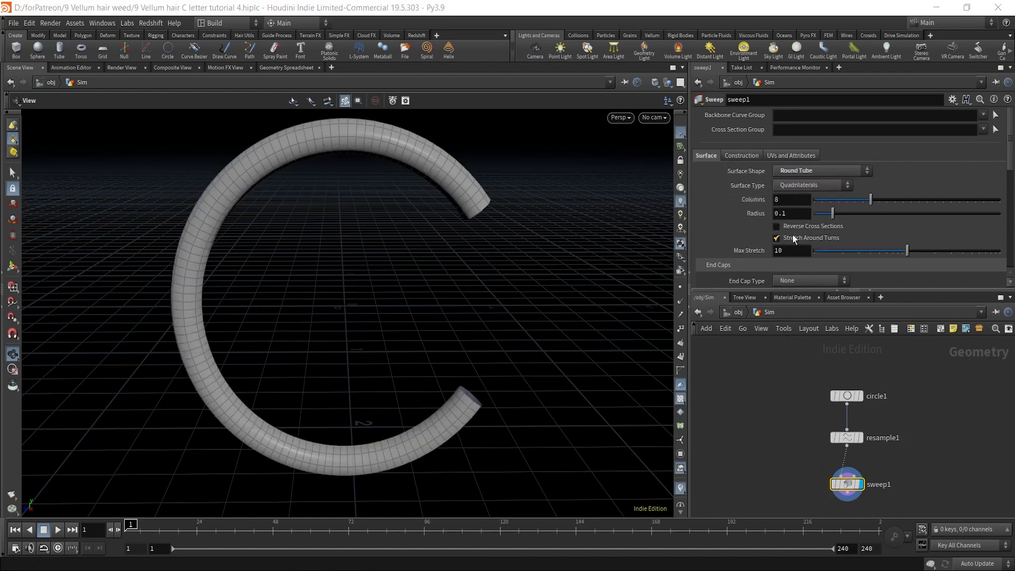
Thicken the swept tube by setting its radius to 0.28.
{"action": "left_click_drag", "start_coordinate": [476, 284], "coordinate": [454, 256]}
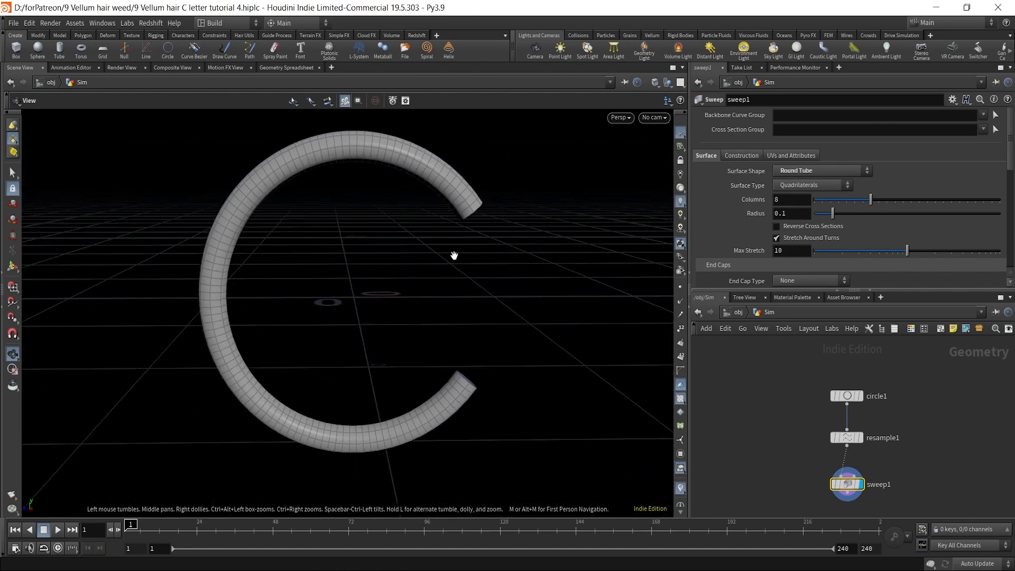
{"action": "scroll", "coordinate": [833, 225], "scroll_direction": "down", "scroll_amount": 4}
{"action": "scroll", "coordinate": [822, 219], "scroll_direction": "up", "scroll_amount": 2}
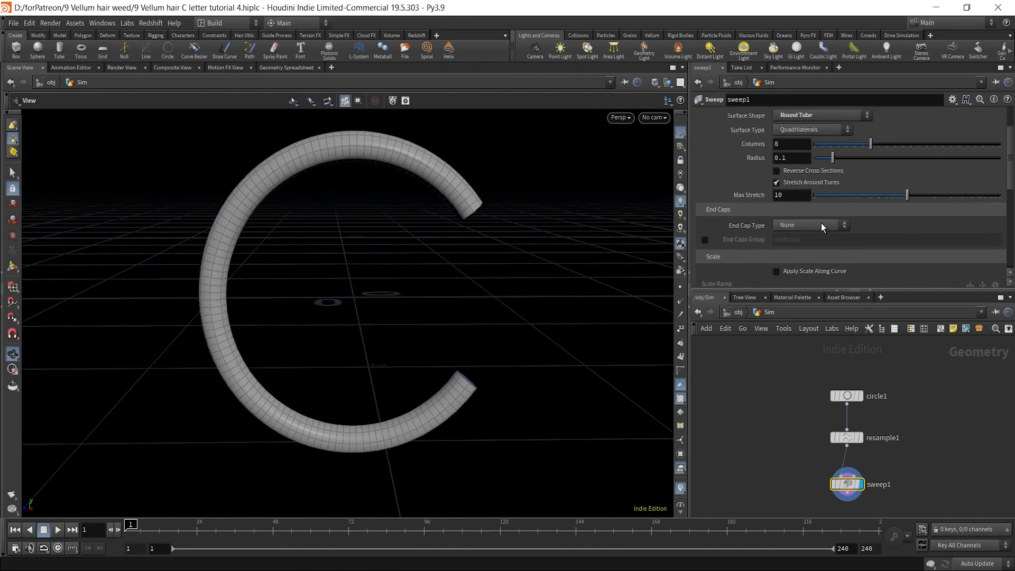
{"action": "middle_click_drag", "start_coordinate": [794, 158], "coordinate": [783, 182]}
{"action": "scroll", "coordinate": [839, 211], "scroll_direction": "down", "scroll_amount": 3}
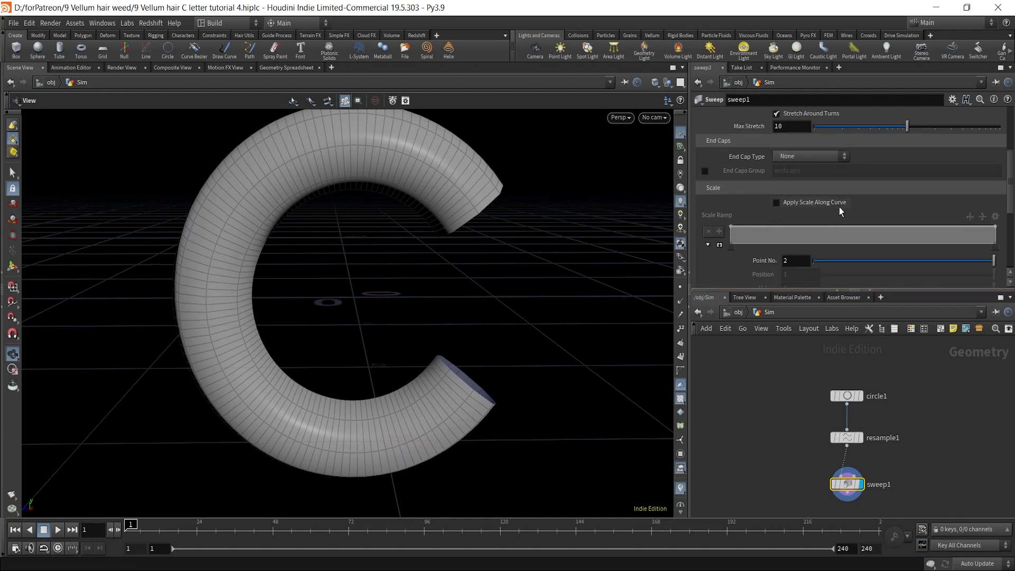
{"action": "scroll", "coordinate": [749, 217], "scroll_direction": "up", "scroll_amount": 1}
Close the open ends of the swept tube with the Grid end cap type.
{"action": "left_click_drag", "start_coordinate": [539, 263], "coordinate": [445, 257]}
{"action": "right_click_drag", "start_coordinate": [444, 257], "coordinate": [474, 259]}
{"action": "middle_click_drag", "start_coordinate": [473, 260], "coordinate": [461, 239]}
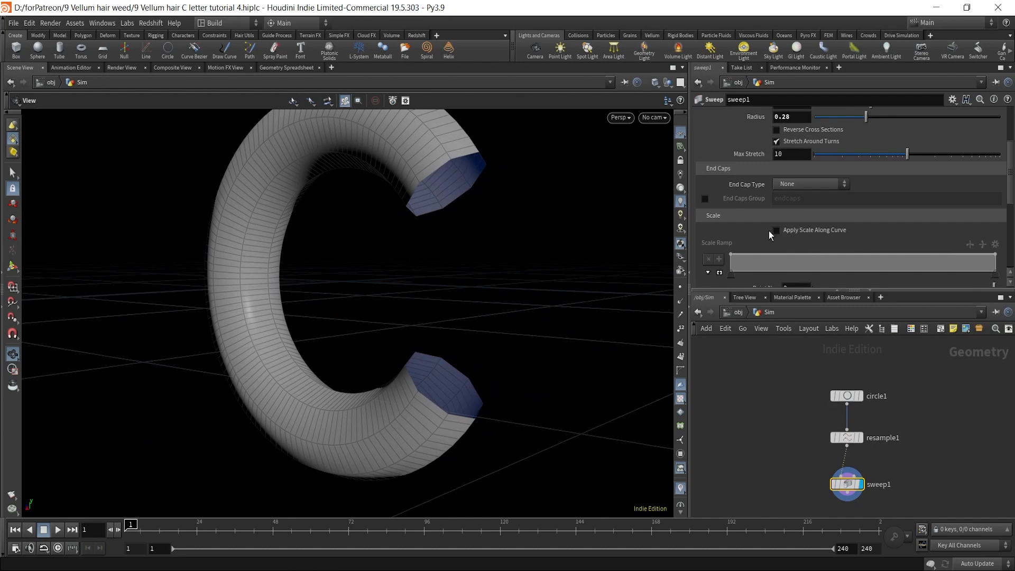
{"action": "left_click", "coordinate": [798, 184]}
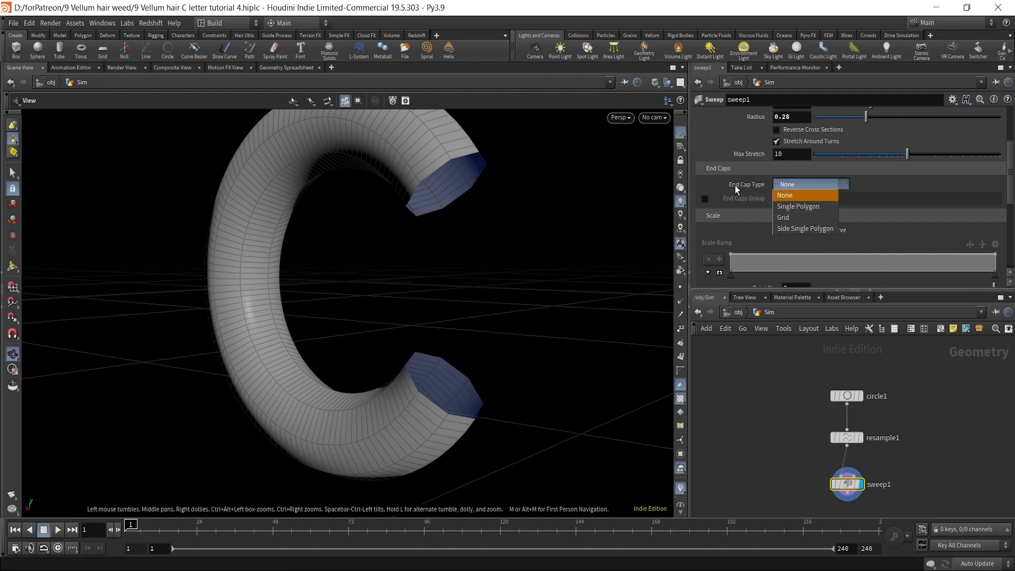
{"action": "left_click", "coordinate": [735, 186]}
{"action": "left_click", "coordinate": [791, 183]}
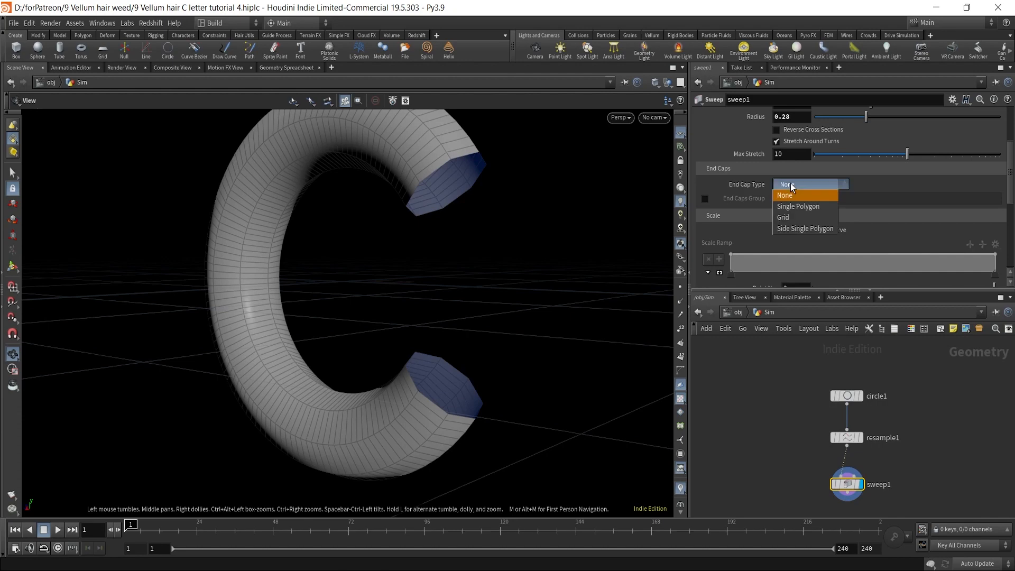
{"action": "left_click", "coordinate": [792, 218]}
{"action": "left_click_drag", "start_coordinate": [544, 271], "coordinate": [455, 310]}
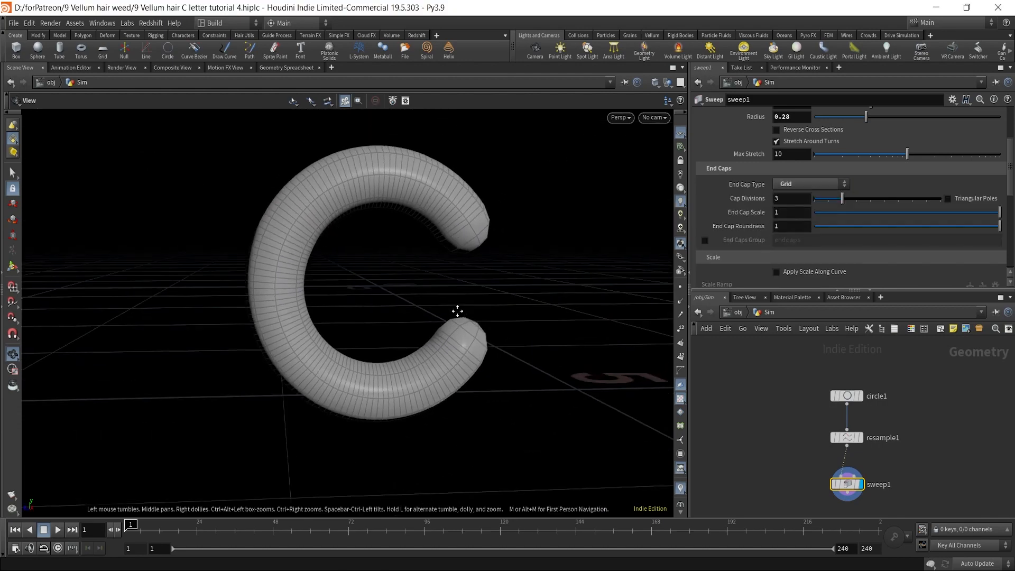
Enable Apply Scale Along Curve and shape the scale ramp to about 0.4 at both ends and 0.75 in the middle.
{"action": "scroll", "coordinate": [745, 230], "scroll_direction": "down", "scroll_amount": 3}
{"action": "left_click", "coordinate": [776, 230]}
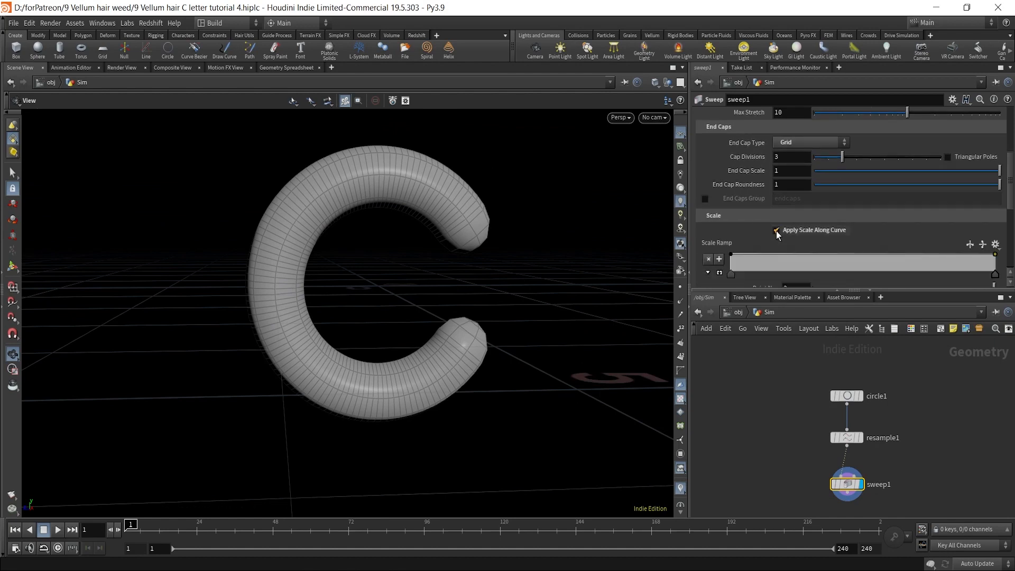
{"action": "scroll", "coordinate": [732, 249], "scroll_direction": "down", "scroll_amount": 3}
{"action": "left_click", "coordinate": [720, 231]}
{"action": "scroll", "coordinate": [718, 233], "scroll_direction": "down", "scroll_amount": 3}
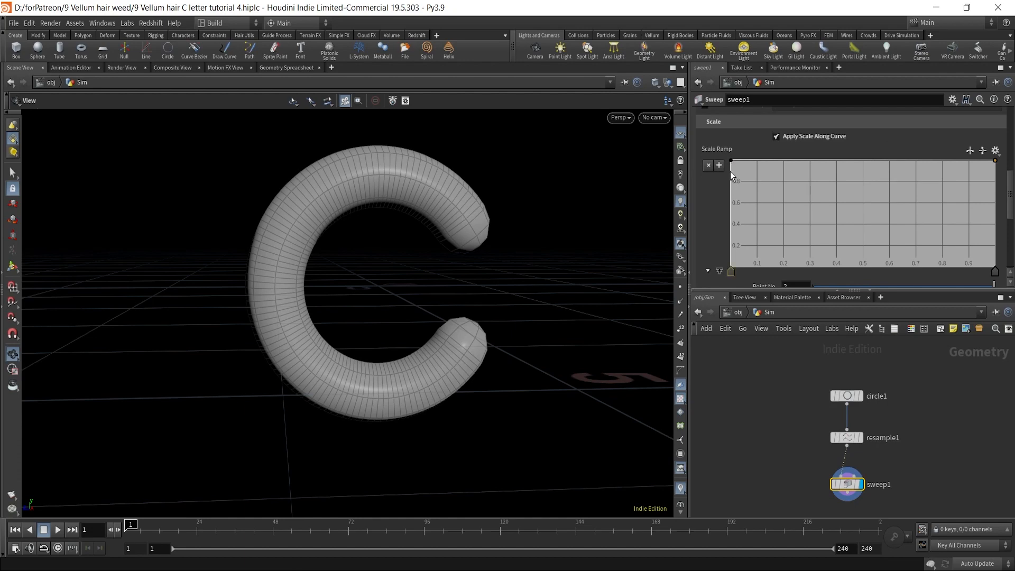
{"action": "left_click_drag", "start_coordinate": [731, 171], "coordinate": [731, 227]}
{"action": "left_click", "coordinate": [866, 190]}
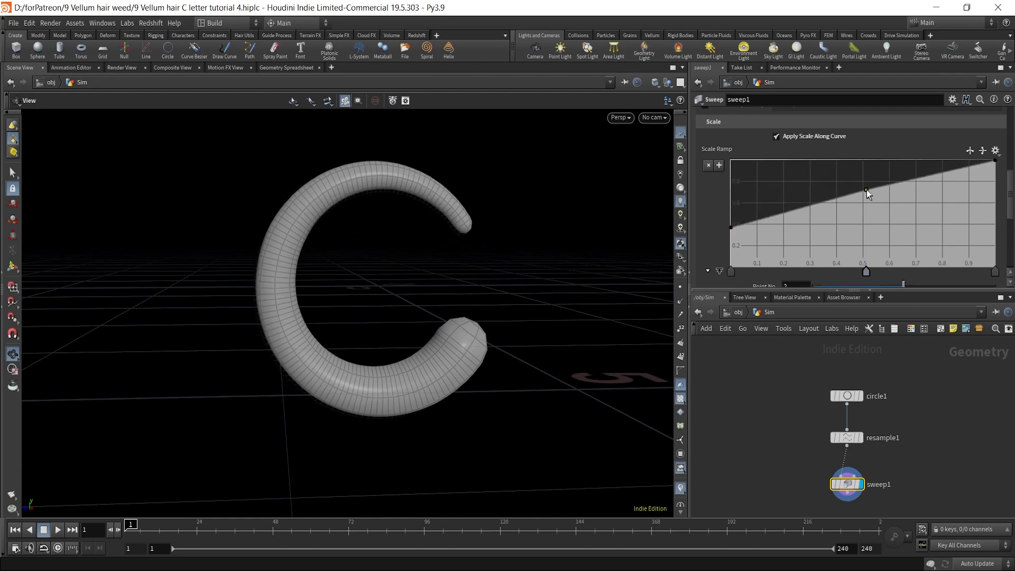
{"action": "left_click_drag", "start_coordinate": [996, 161], "coordinate": [997, 228]}
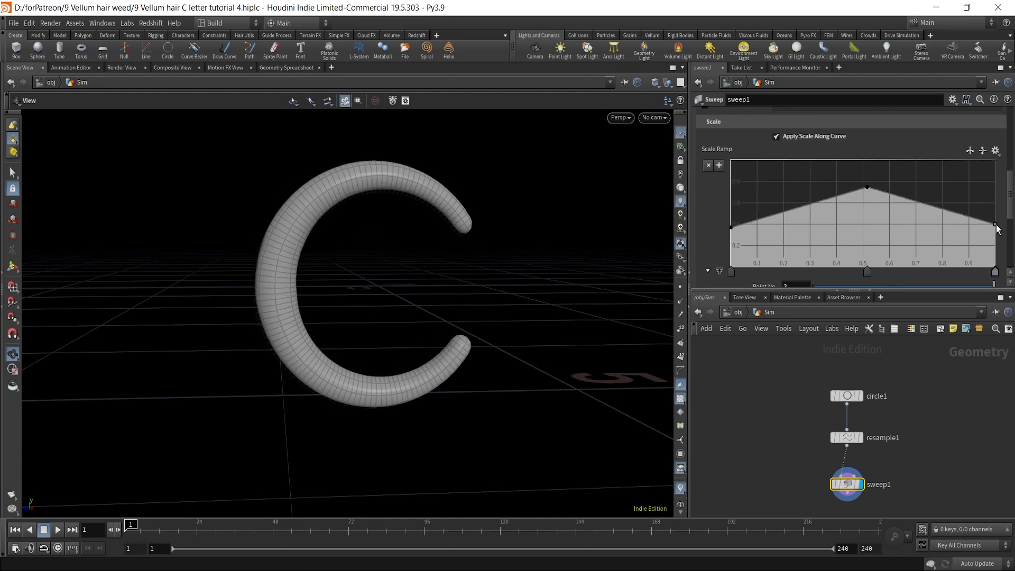
Smooth all scale ramp points with Monotone Cubic interpolation and move the middle point to about 0.42 along the ramp.
{"action": "mouse_move", "coordinate": [867, 271]}
{"action": "left_mouse_down"}
{"action": "mouse_move", "coordinate": [899, 265]}
{"action": "mouse_move", "coordinate": [868, 275]}
{"action": "left_mouse_up"}
{"action": "left_click", "coordinate": [731, 271]}
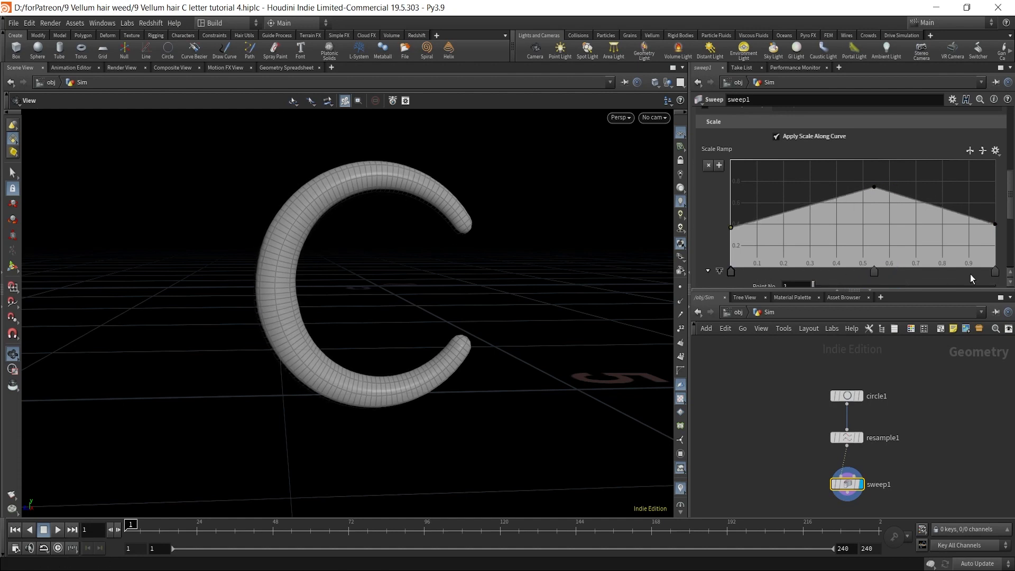
{"action": "right_click", "coordinate": [995, 271]}
{"action": "mouse_move", "coordinate": [980, 280]}
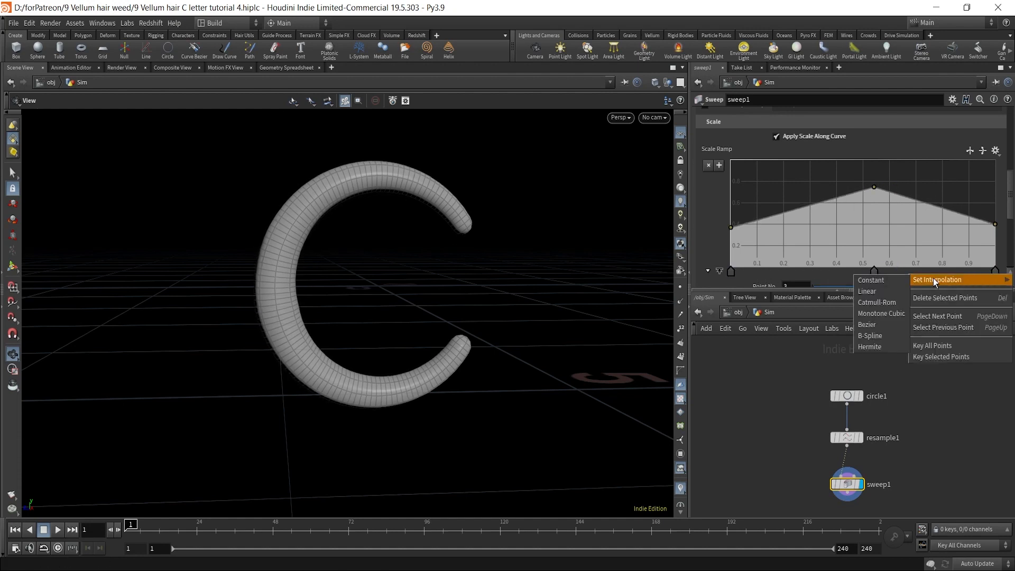
{"action": "left_click", "coordinate": [878, 315]}
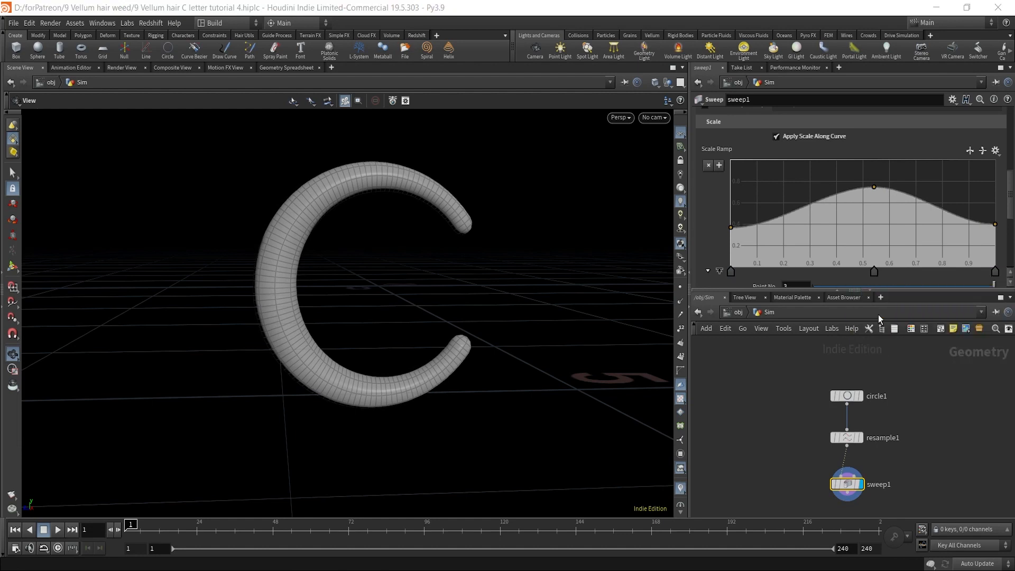
{"action": "left_click_drag", "start_coordinate": [874, 274], "coordinate": [842, 273]}
{"action": "key", "text": "ctrl+z"}
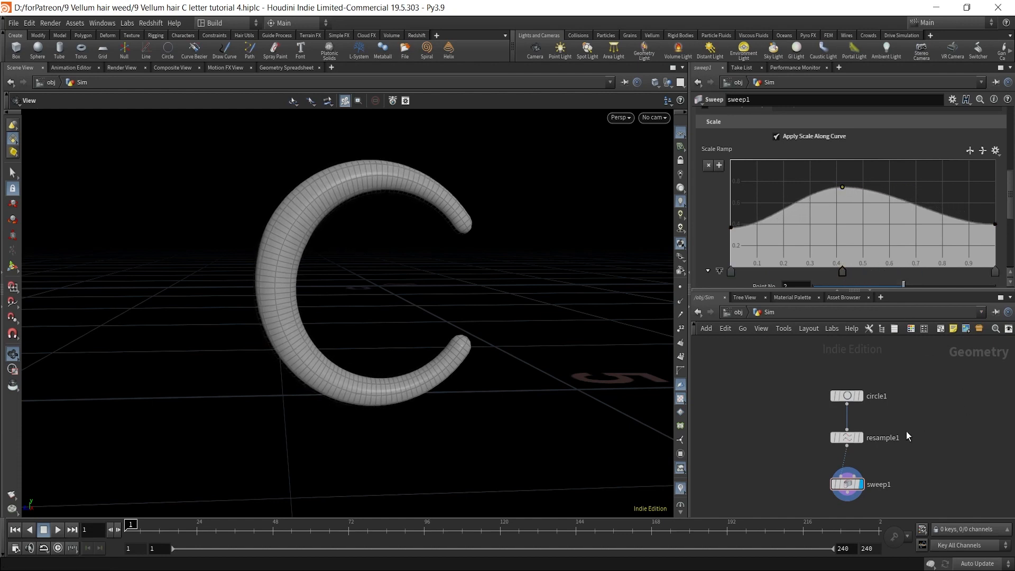
Add a Normal node after the Sweep and set it to add normals to Points.
{"action": "middle_click_drag", "start_coordinate": [873, 513], "coordinate": [894, 449]}
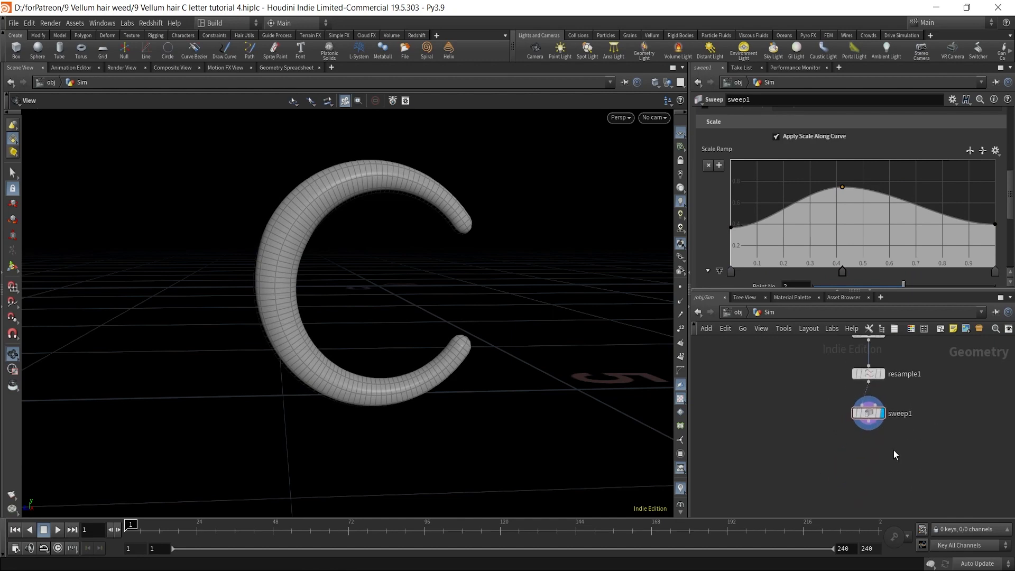
{"action": "key", "text": "Tab"}
{"action": "type", "text": "no"}
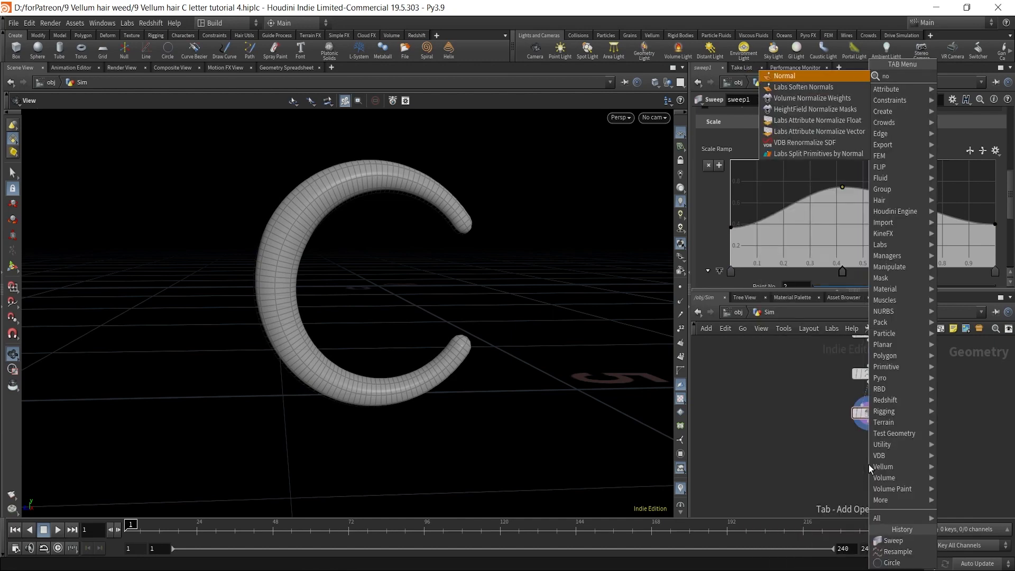
{"action": "key", "text": "Return"}
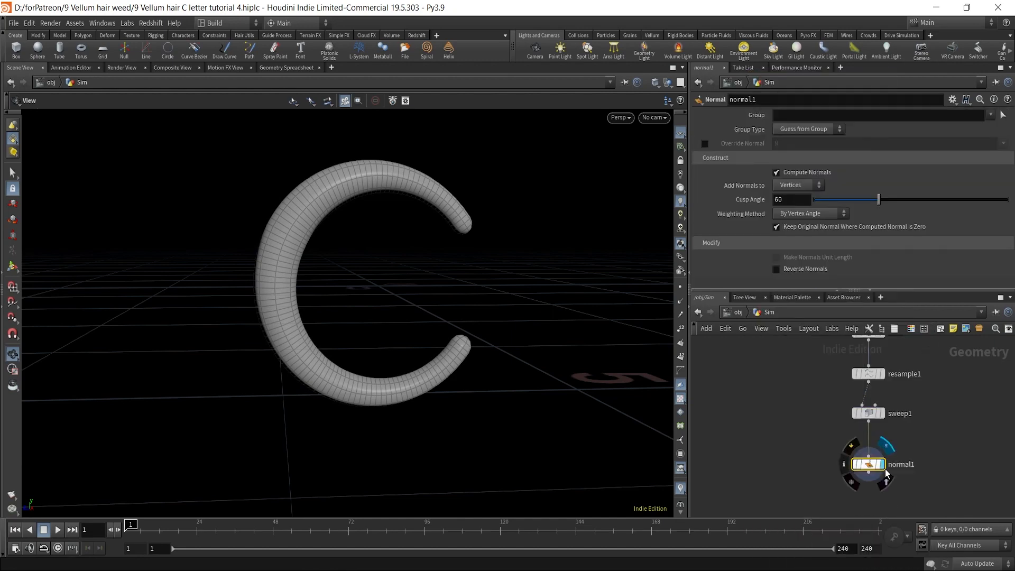
{"action": "left_click", "coordinate": [868, 464]}
{"action": "left_click", "coordinate": [799, 186]}
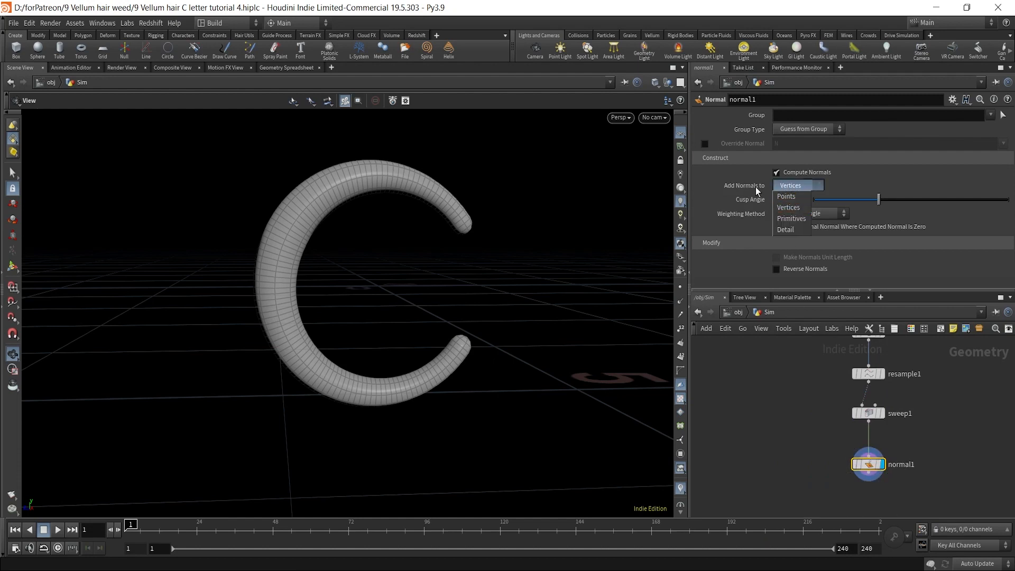
{"action": "left_click", "coordinate": [788, 197]}
Check the direction of the tube's point normals using the normals display.
{"action": "left_click", "coordinate": [681, 300]}
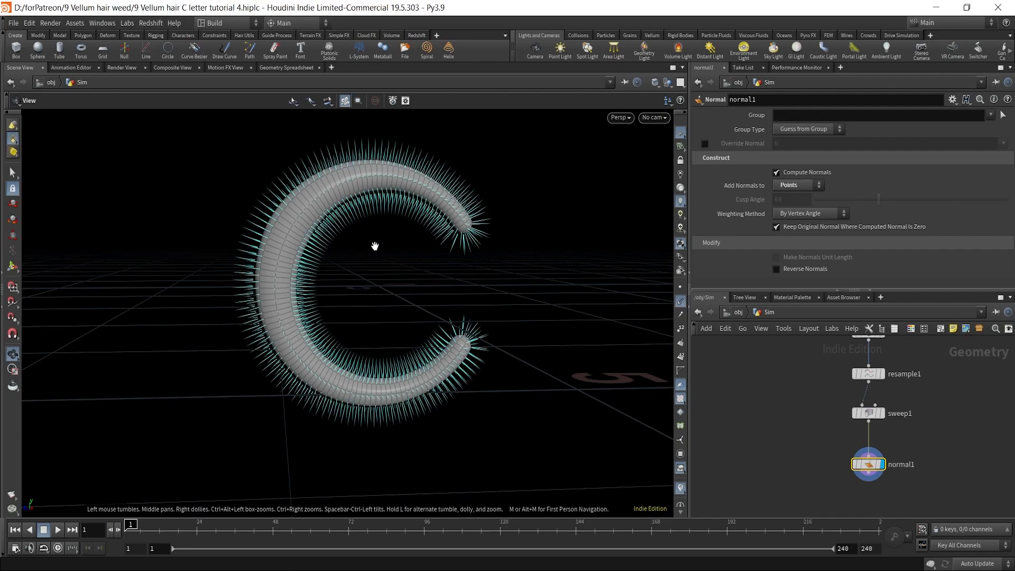
{"action": "left_click_drag", "start_coordinate": [376, 242], "coordinate": [412, 297]}
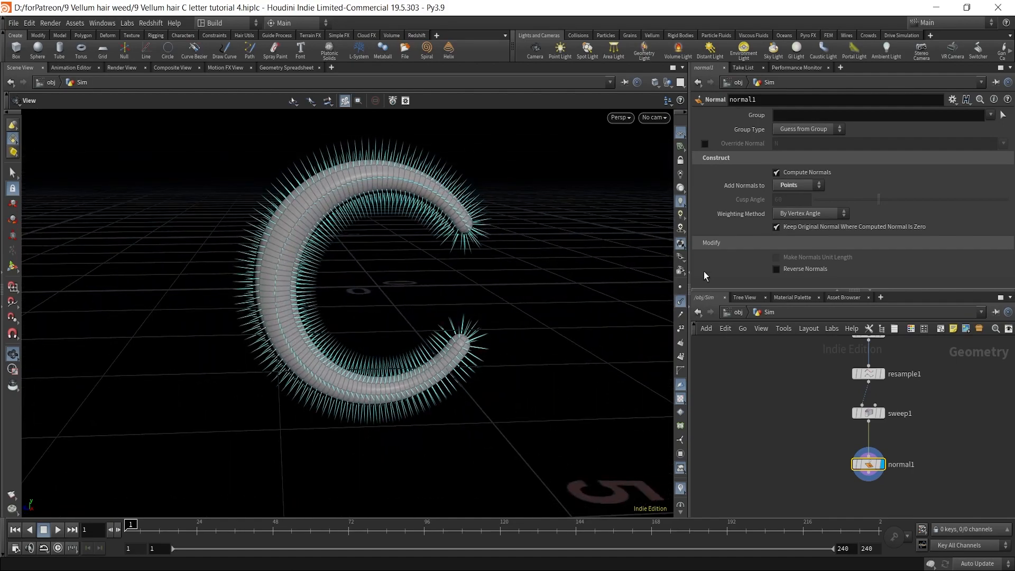
{"action": "left_click", "coordinate": [681, 300]}
Add a Scatter node after the Normal node to scatter points over the tube.
{"action": "middle_click_drag", "start_coordinate": [782, 400], "coordinate": [739, 355]}
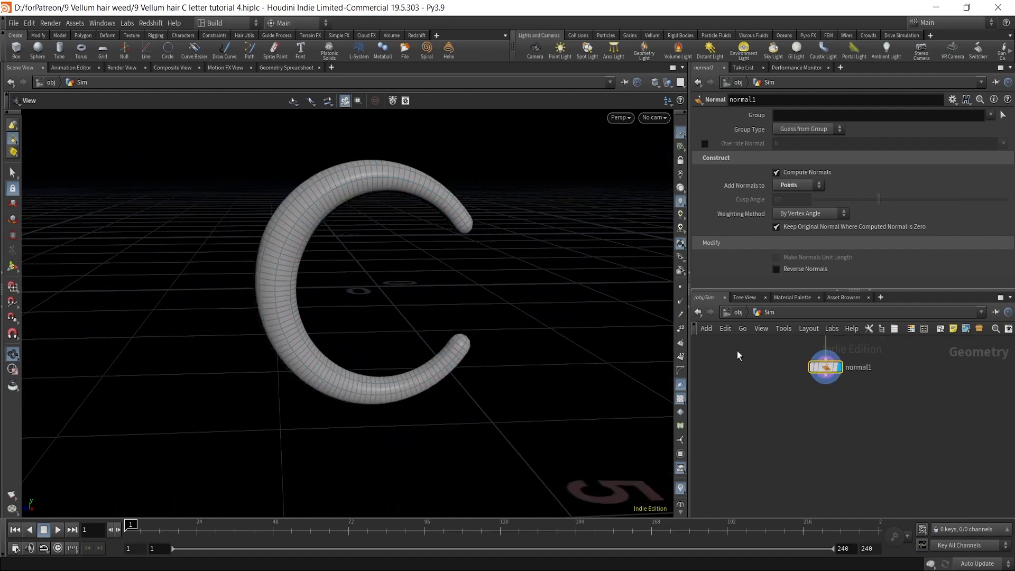
{"action": "left_click", "coordinate": [833, 375]}
{"action": "key", "text": "Tab"}
{"action": "type", "text": "scatt"}
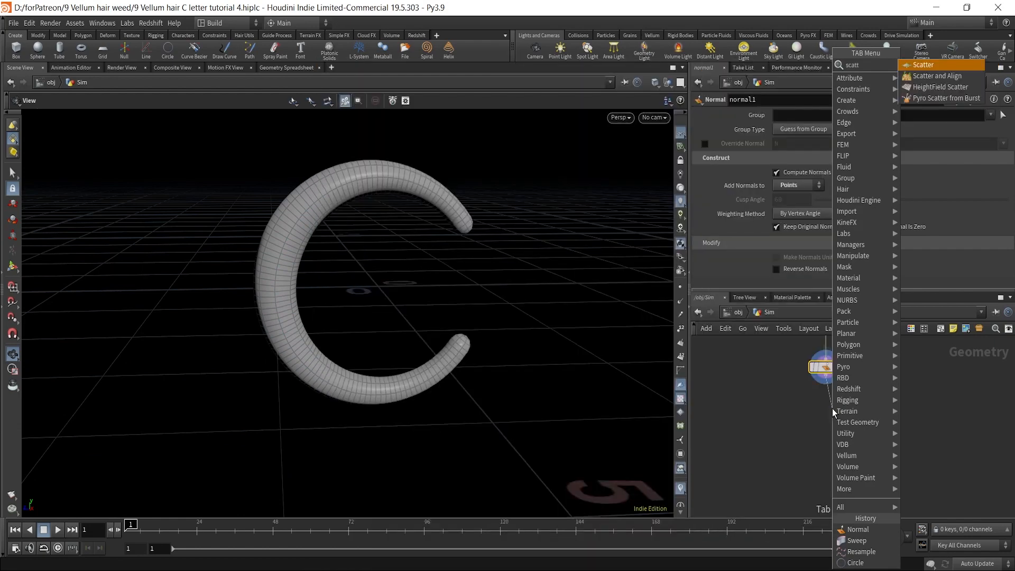
{"action": "key", "text": "Return"}
{"action": "left_click", "coordinate": [833, 408]}
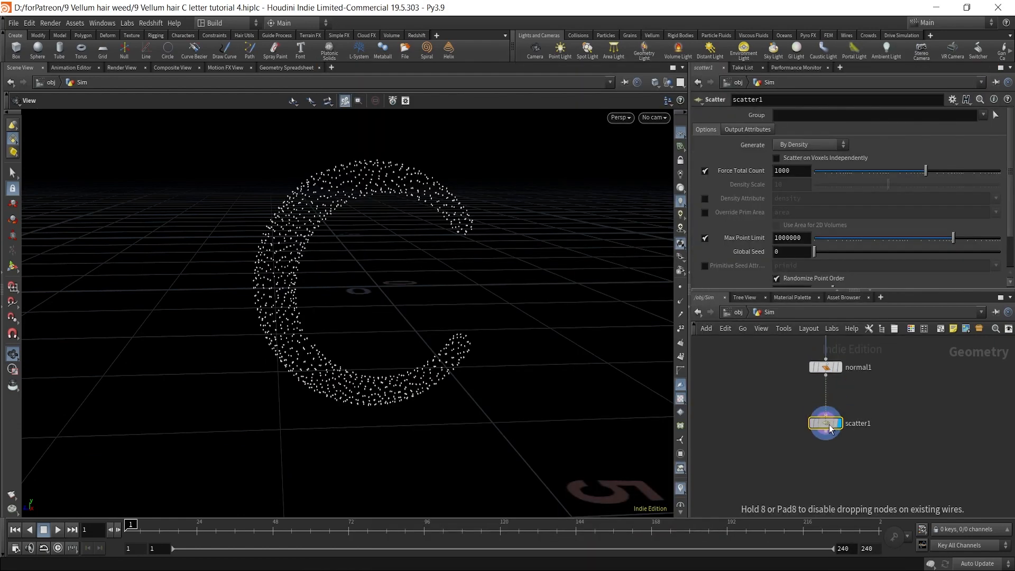
Set the Scatter node's Force Total Count to 3000.
{"action": "double_click", "coordinate": [797, 175]}
{"action": "type", "text": "3"}
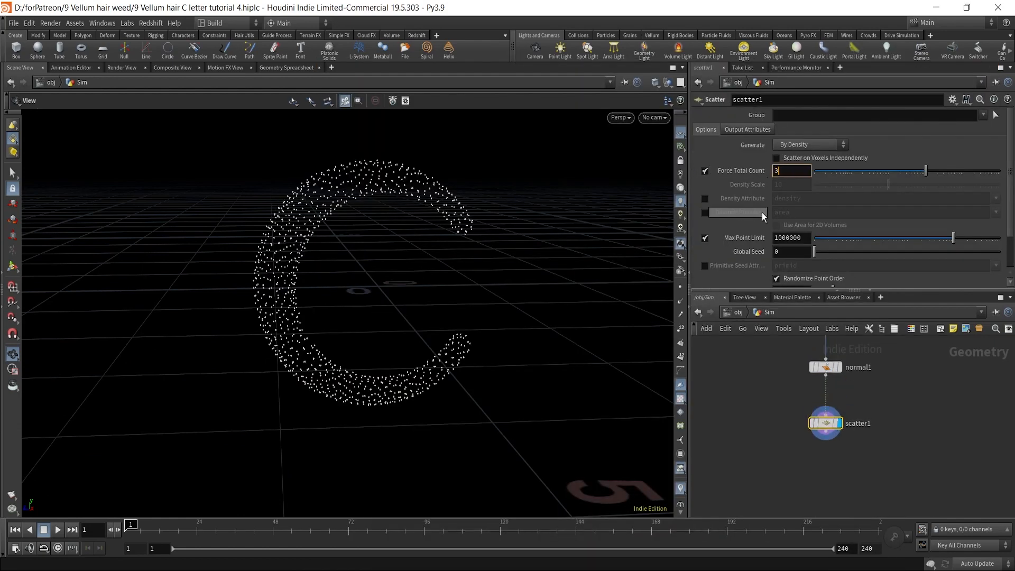
{"action": "type", "text": "000"}
{"action": "key", "text": "Return"}
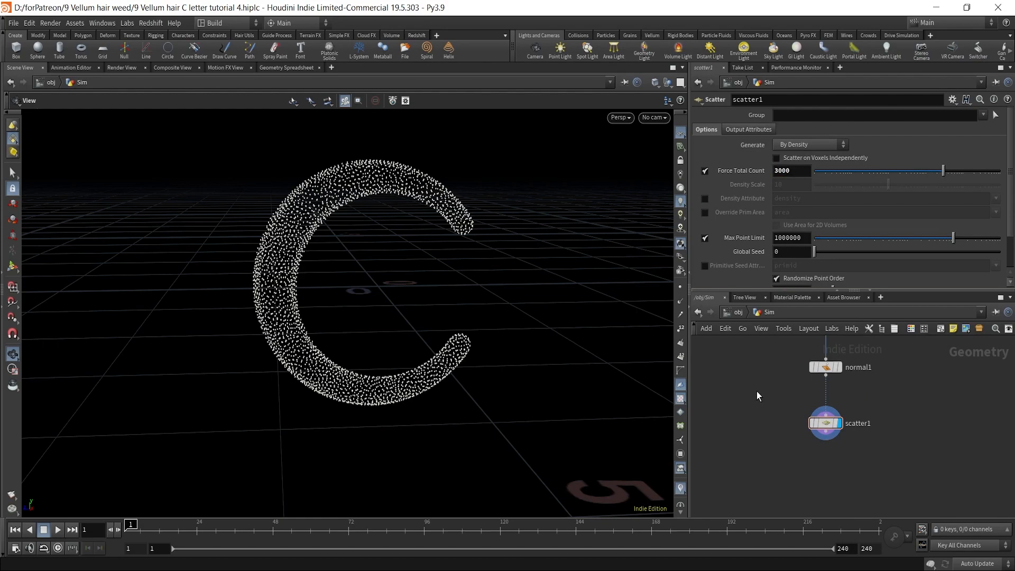
Inspect the scattered points from several angles with their normals shown and hidden.
{"action": "left_click", "coordinate": [681, 301]}
{"action": "left_click_drag", "start_coordinate": [441, 287], "coordinate": [389, 291]}
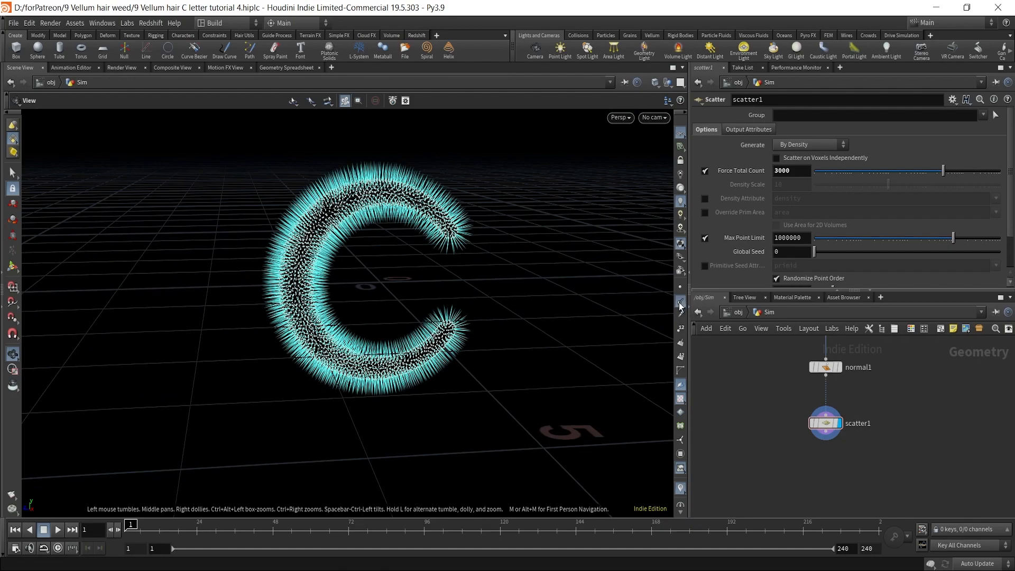
{"action": "left_click", "coordinate": [681, 306]}
{"action": "left_click_drag", "start_coordinate": [430, 320], "coordinate": [610, 288]}
{"action": "left_click", "coordinate": [681, 301]}
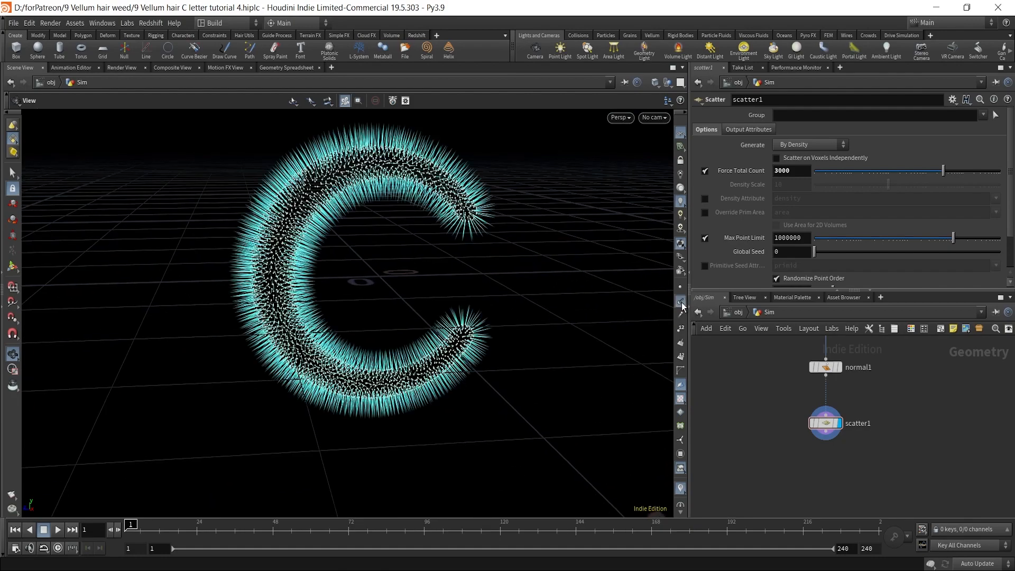
{"action": "left_click", "coordinate": [680, 301]}
{"action": "left_click_drag", "start_coordinate": [304, 260], "coordinate": [483, 268]}
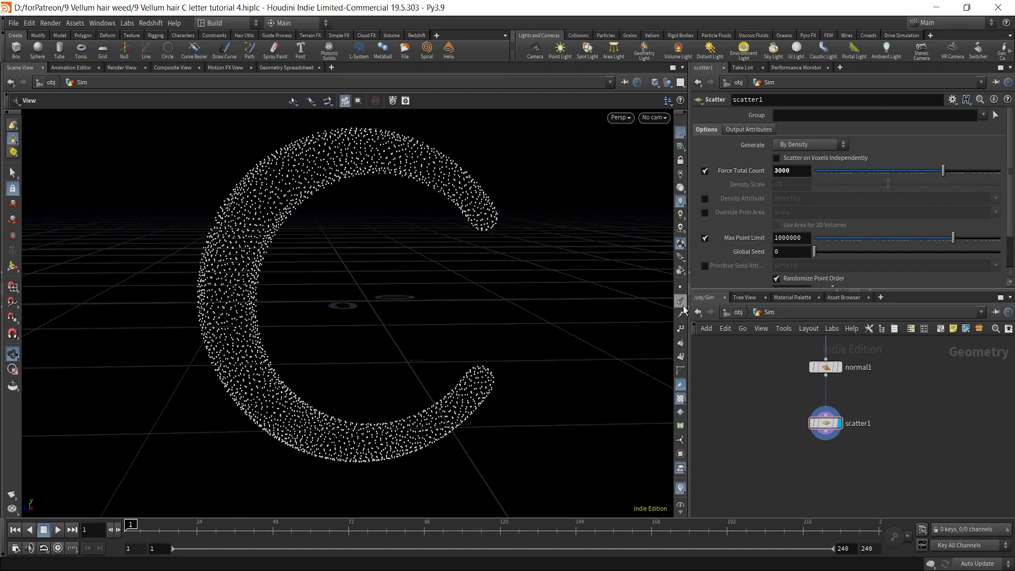
Add a separate Line node beside the tube's node chain and display it in the viewport.
{"action": "middle_click_drag", "start_coordinate": [877, 481], "coordinate": [868, 446]}
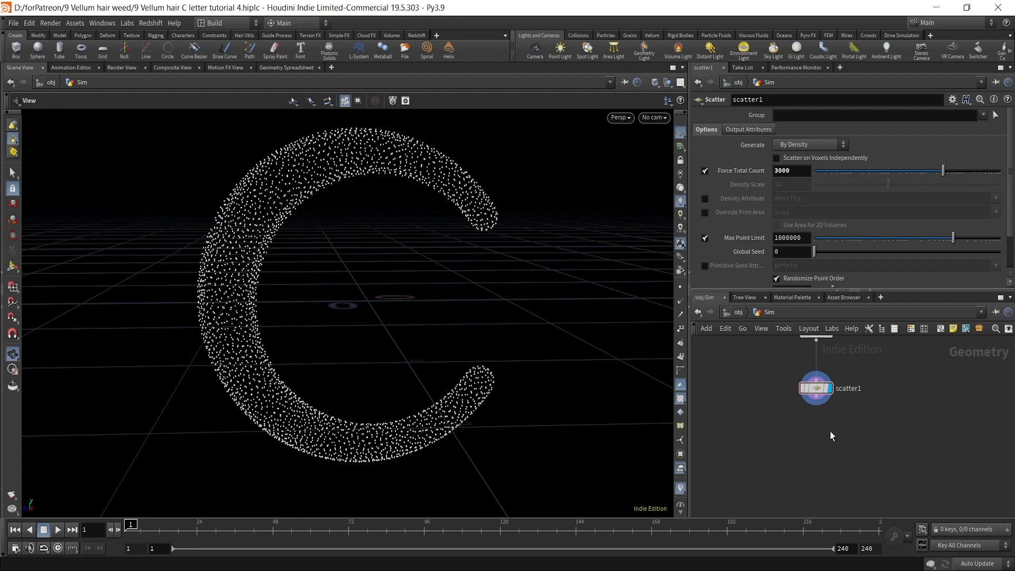
{"action": "key", "text": "h"}
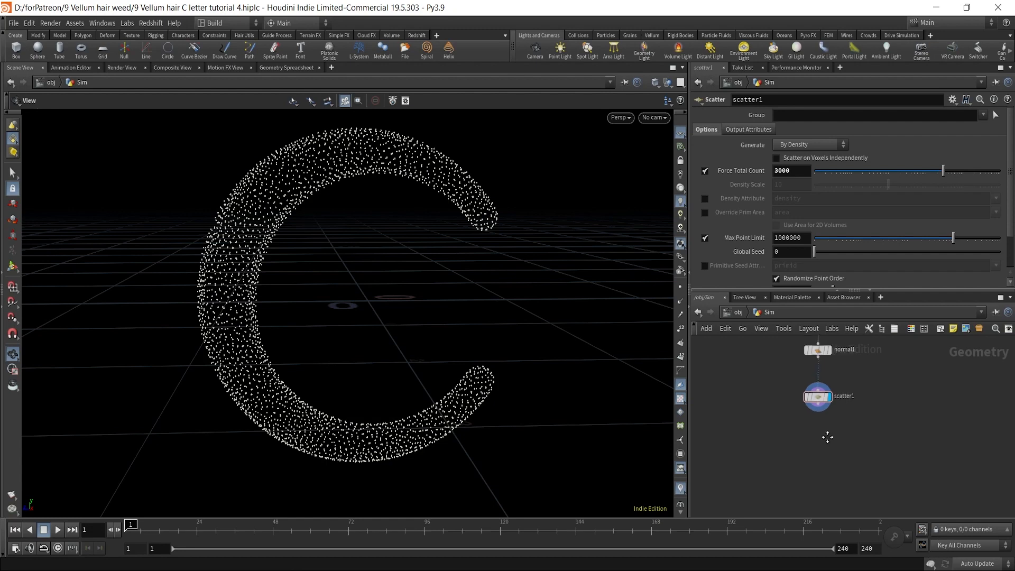
{"action": "key", "text": "Tab"}
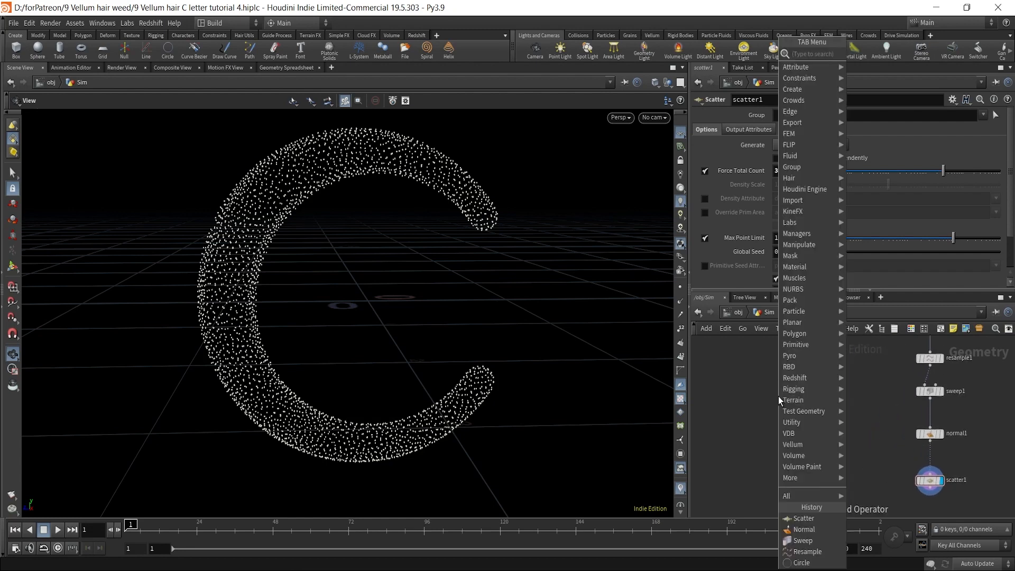
{"action": "type", "text": "line"}
{"action": "key", "text": "Return"}
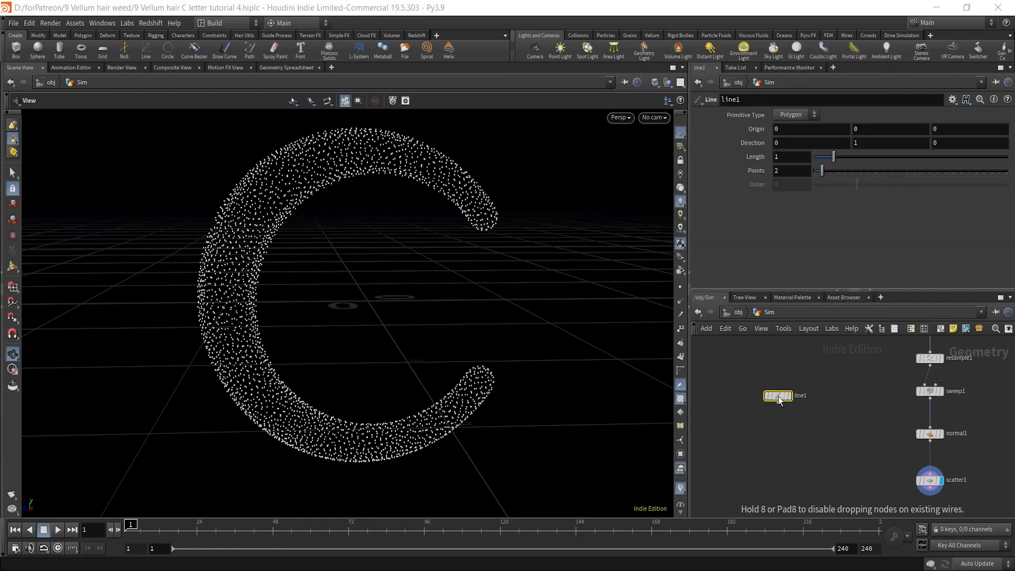
{"action": "scroll", "coordinate": [779, 395], "scroll_direction": "up", "scroll_amount": 1}
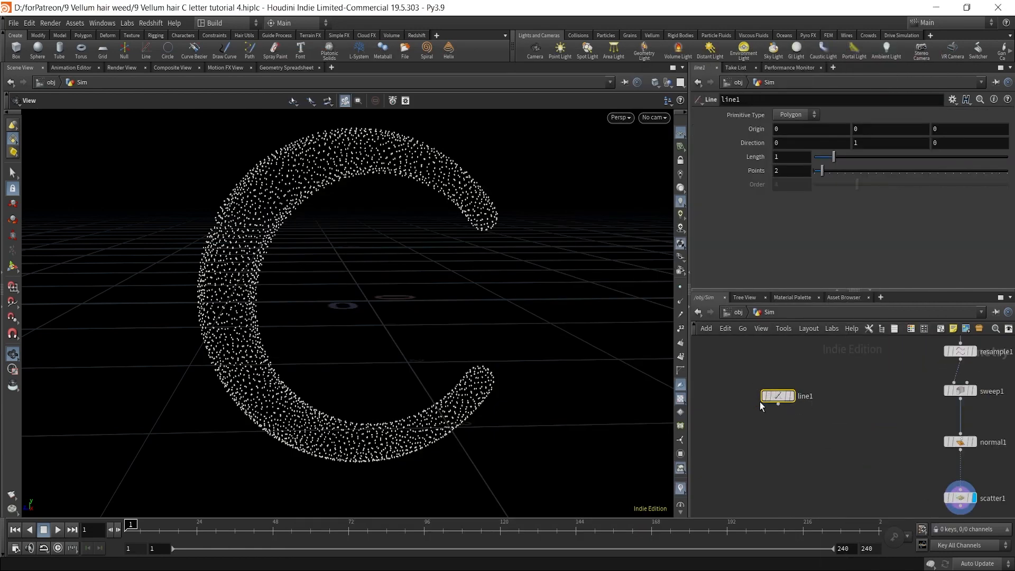
{"action": "left_click", "coordinate": [792, 396]}
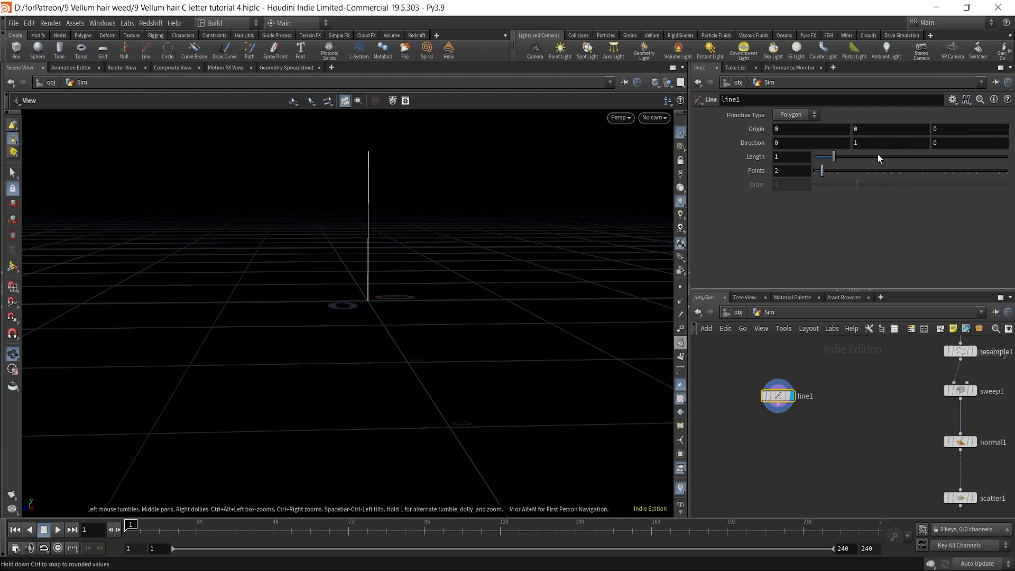
Point the line along the Z axis by setting its direction to 0, 0, 1.
{"action": "left_click", "coordinate": [891, 143]}
{"action": "type", "text": "0"}
{"action": "key", "text": "Tab"}
{"action": "type", "text": "1"}
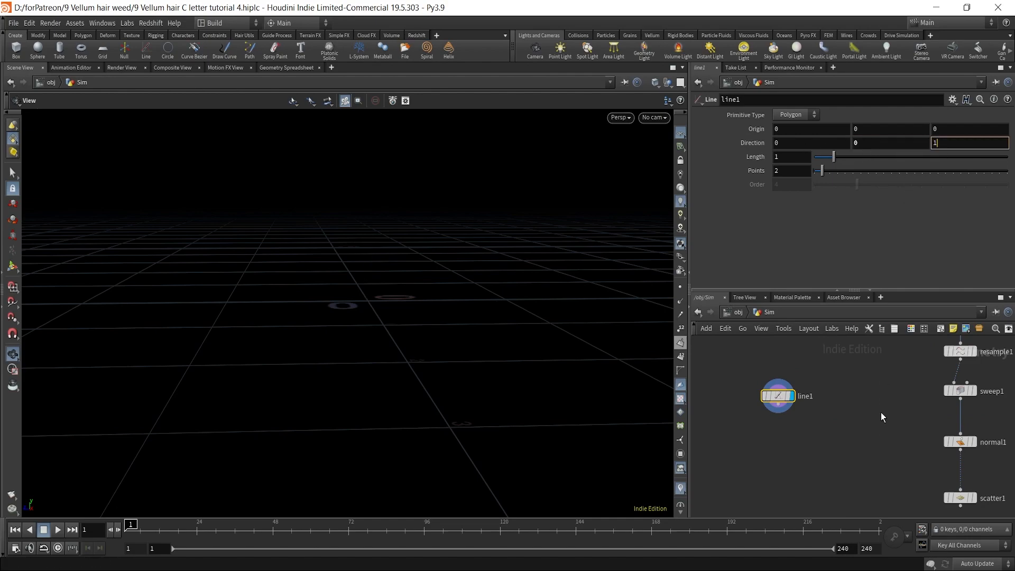
{"action": "left_click_drag", "start_coordinate": [435, 379], "coordinate": [410, 307]}
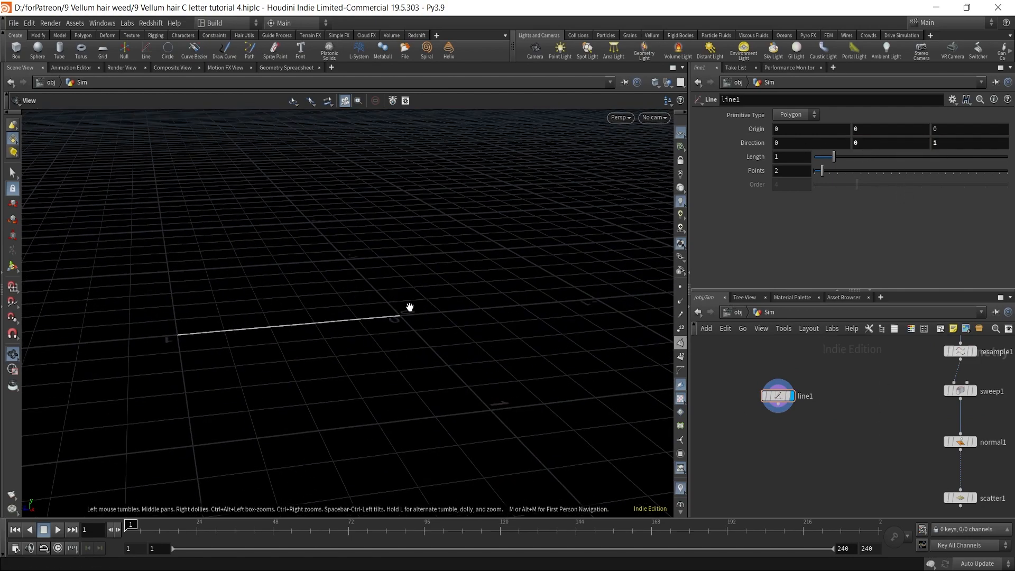
Set the line's number of points to 10 and check their spacing with the point display.
{"action": "left_click_drag", "start_coordinate": [784, 172], "coordinate": [710, 169]}
{"action": "type", "text": "10"}
{"action": "left_click", "coordinate": [681, 287]}
{"action": "left_click_drag", "start_coordinate": [340, 329], "coordinate": [483, 316]}
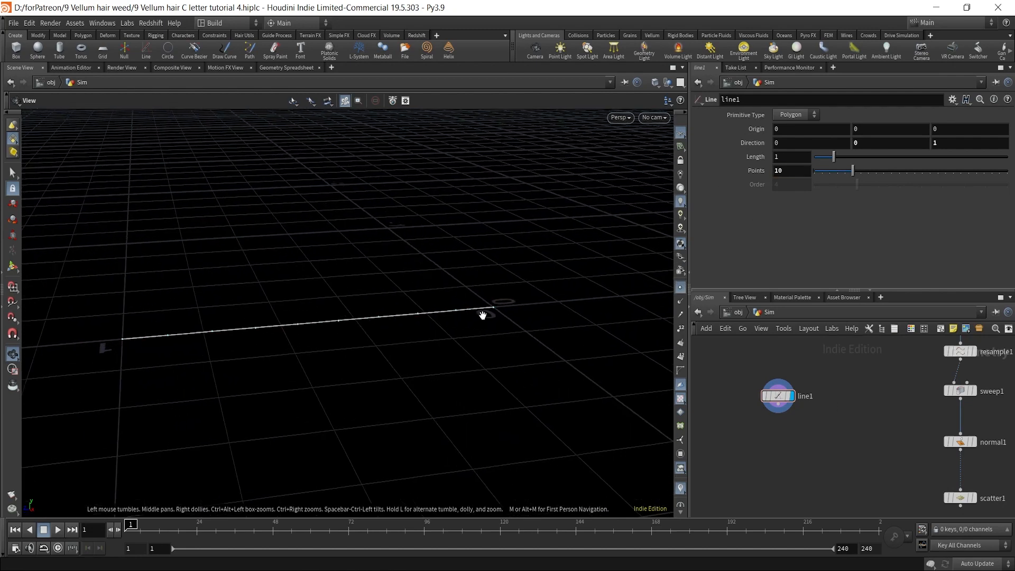
{"action": "left_click", "coordinate": [681, 289]}
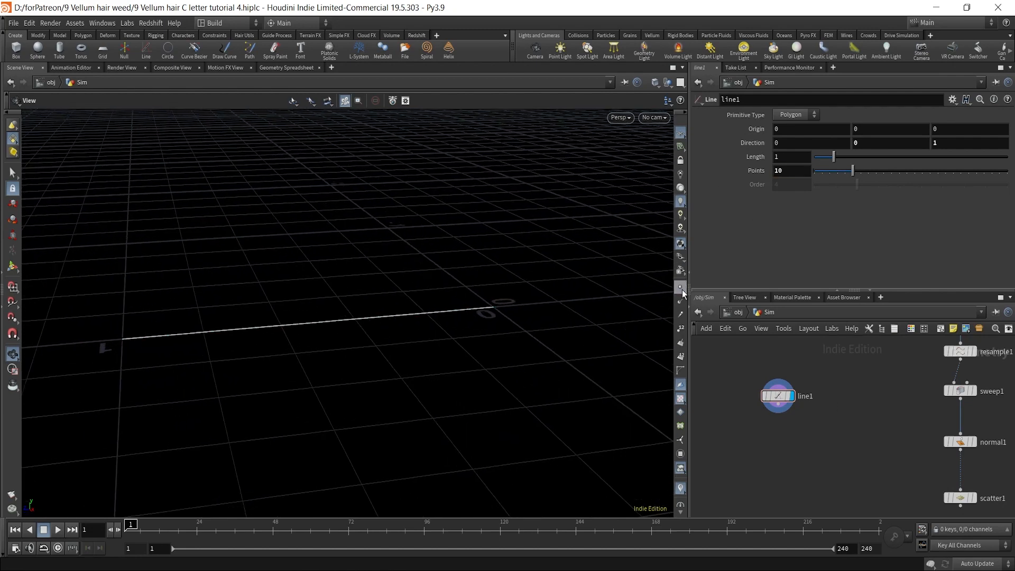
Examine the line's point numbers and its point count in the node info.
{"action": "left_click", "coordinate": [681, 330]}
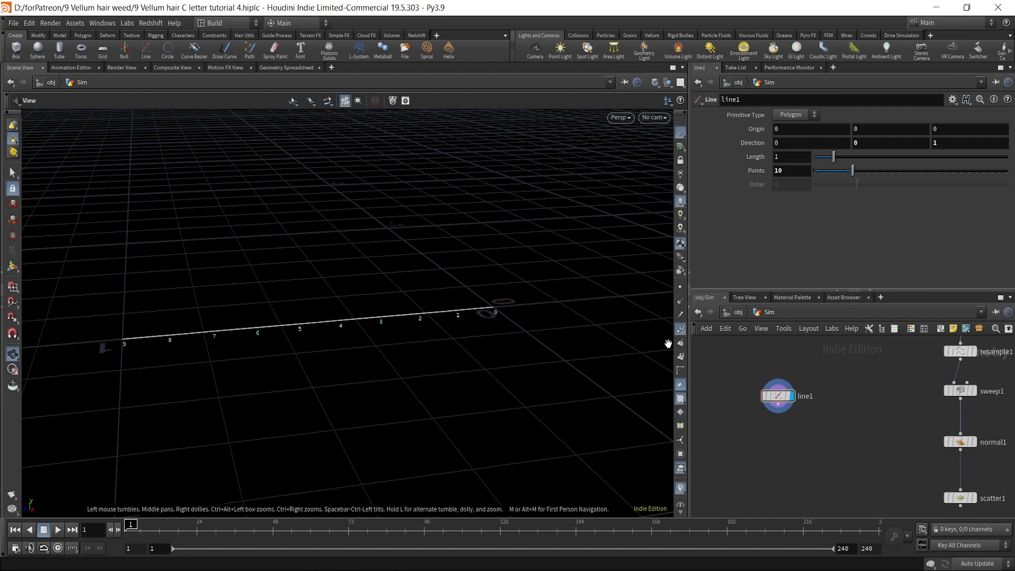
{"action": "left_click", "coordinate": [756, 395]}
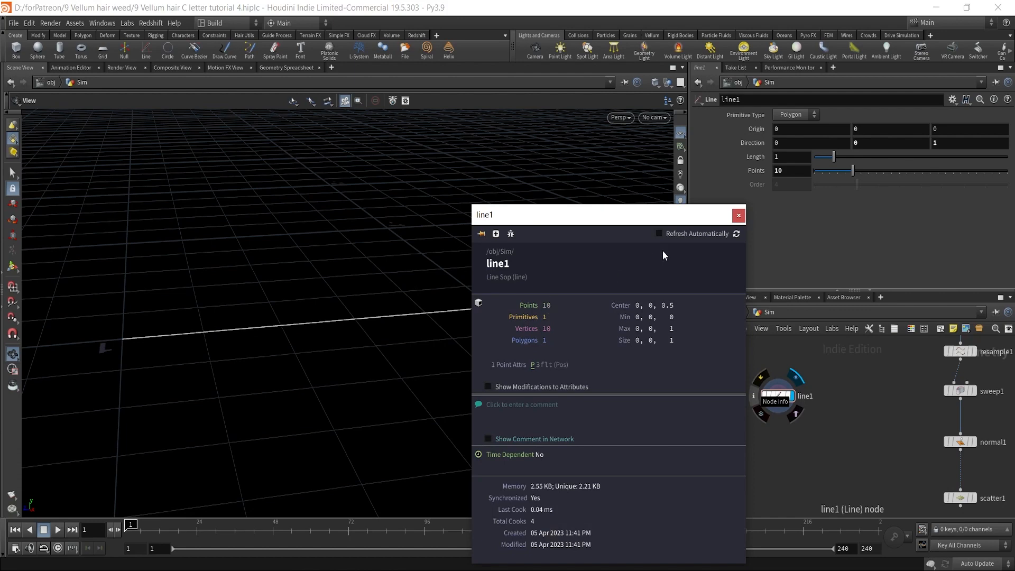
{"action": "left_click", "coordinate": [739, 216]}
{"action": "middle_click_drag", "start_coordinate": [815, 450], "coordinate": [842, 429]}
{"action": "scroll", "coordinate": [821, 394], "scroll_direction": "up", "scroll_amount": 1}
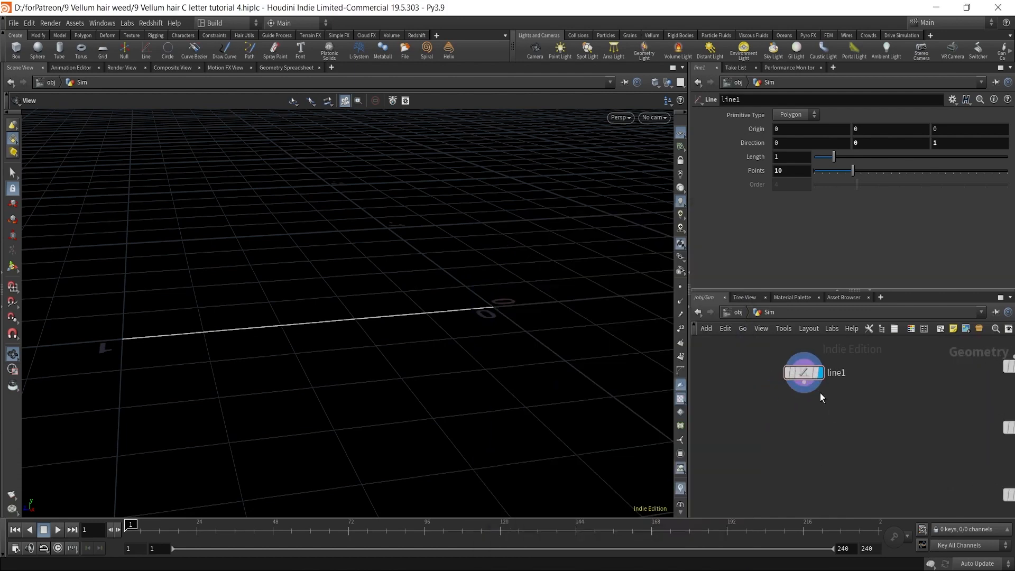
Add a Resample node under the Line node, connected to its output, and display it.
{"action": "left_click_drag", "start_coordinate": [806, 392], "coordinate": [806, 442]}
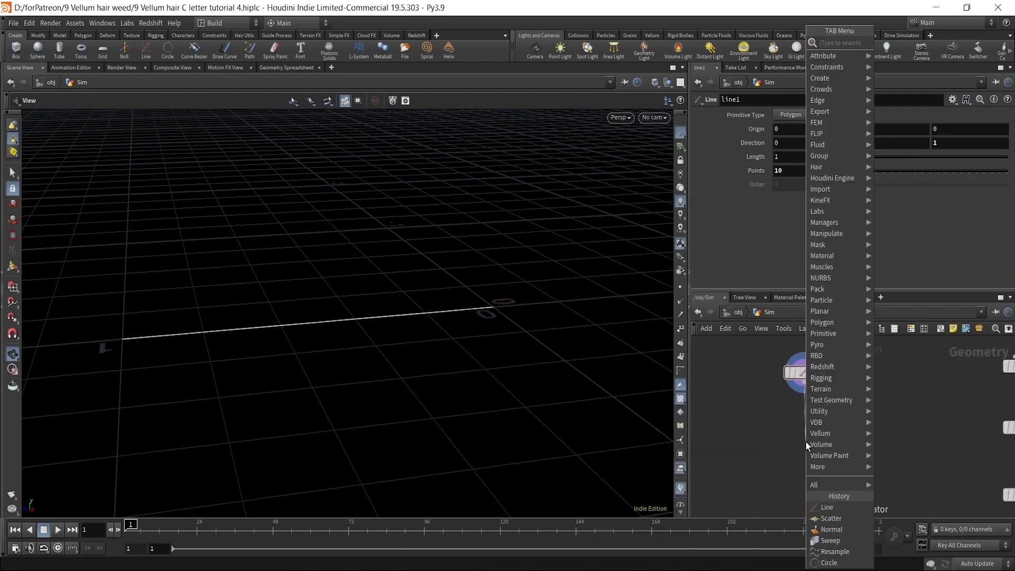
{"action": "type", "text": "resamp"}
{"action": "key", "text": "Return"}
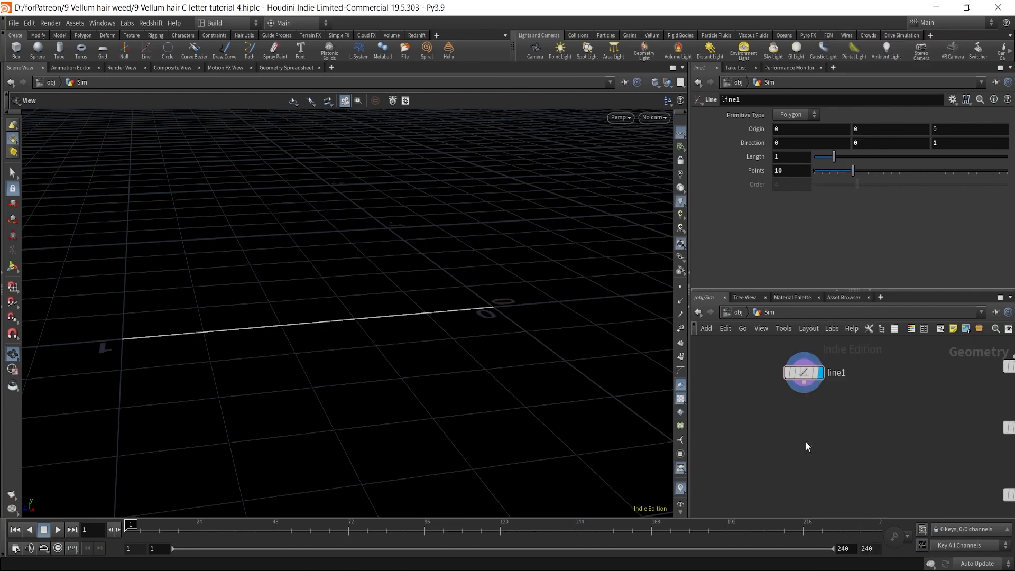
{"action": "left_click", "coordinate": [823, 442]}
{"action": "left_click_drag", "start_coordinate": [808, 443], "coordinate": [805, 429]}
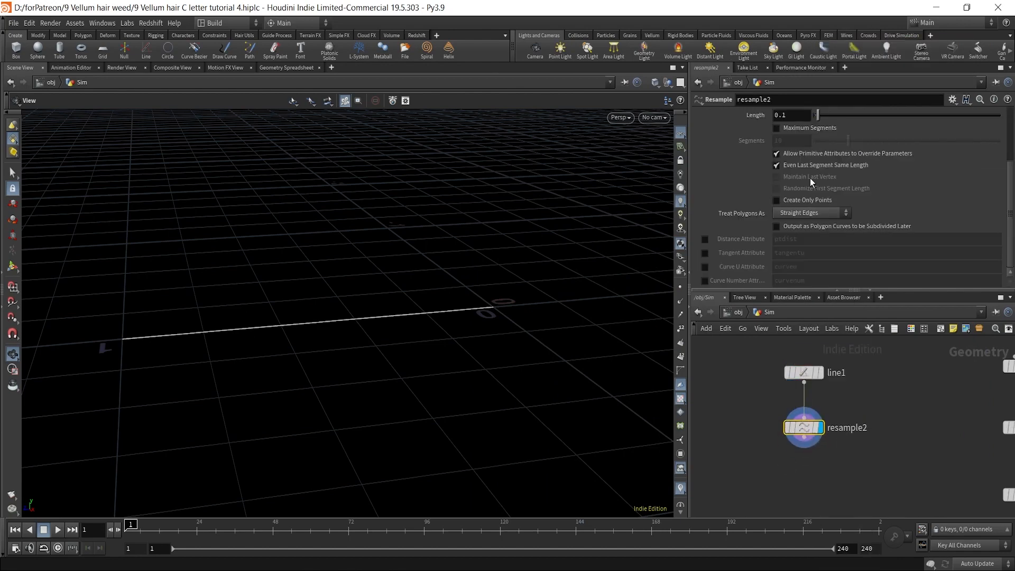
Turn off the maximum segment length on the line's Resample node and enable its Curve U attribute, curveu.
{"action": "scroll", "coordinate": [796, 172], "scroll_direction": "up", "scroll_amount": 5}
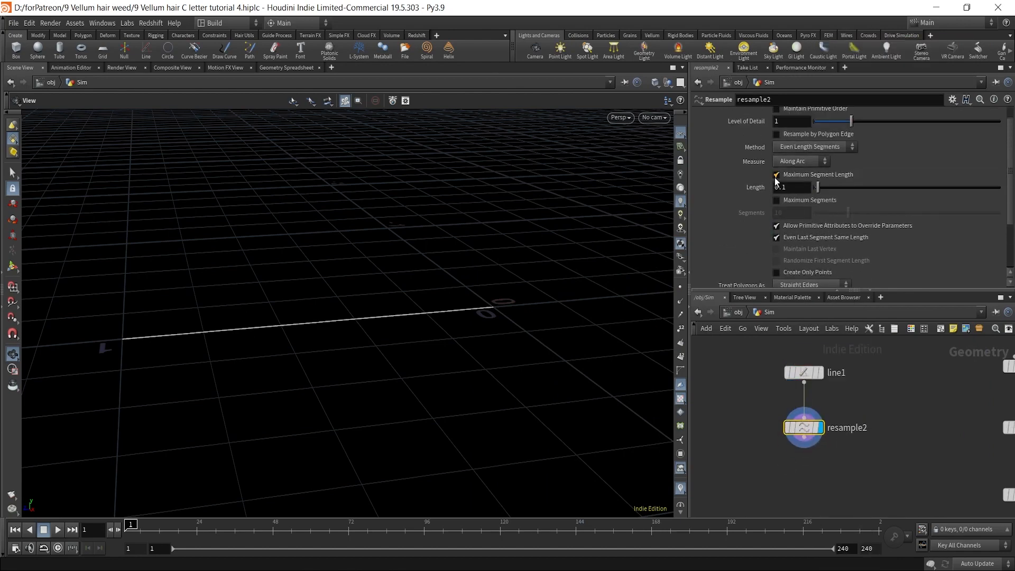
{"action": "left_click", "coordinate": [776, 176]}
{"action": "scroll", "coordinate": [791, 201], "scroll_direction": "down", "scroll_amount": 5}
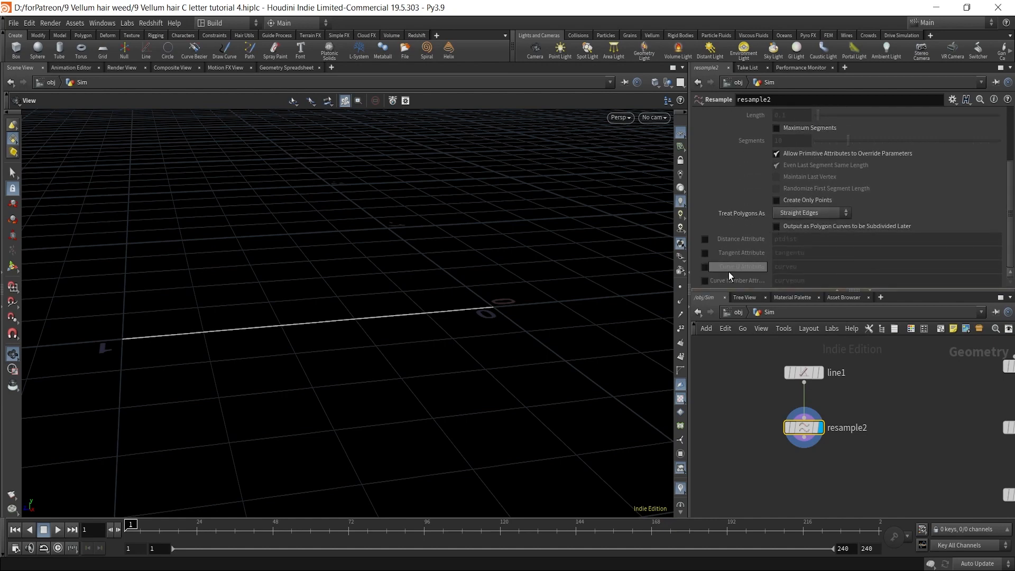
{"action": "left_click", "coordinate": [705, 271]}
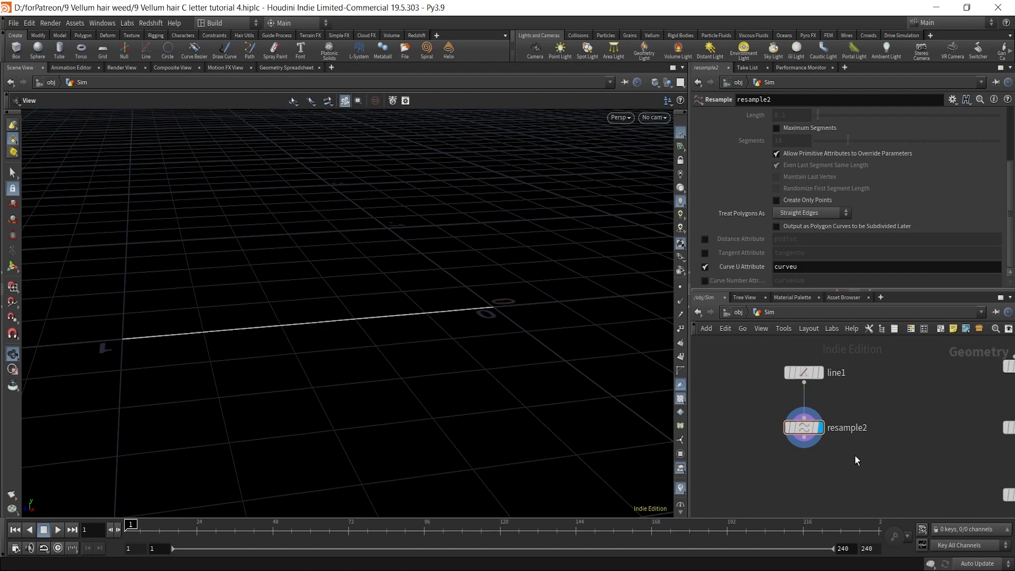
{"action": "left_click", "coordinate": [802, 428]}
Add a Group Expression node after the line's Resample node and display its result.
{"action": "scroll", "coordinate": [866, 441], "scroll_direction": "down", "scroll_amount": 3}
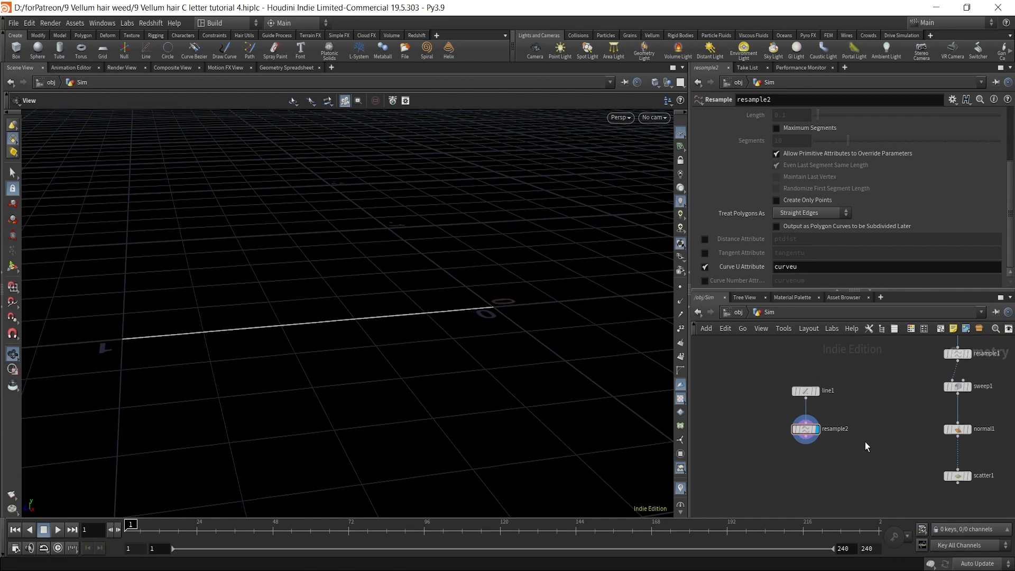
{"action": "middle_click_drag", "start_coordinate": [865, 442], "coordinate": [844, 396]}
{"action": "scroll", "coordinate": [788, 418], "scroll_direction": "up", "scroll_amount": 3}
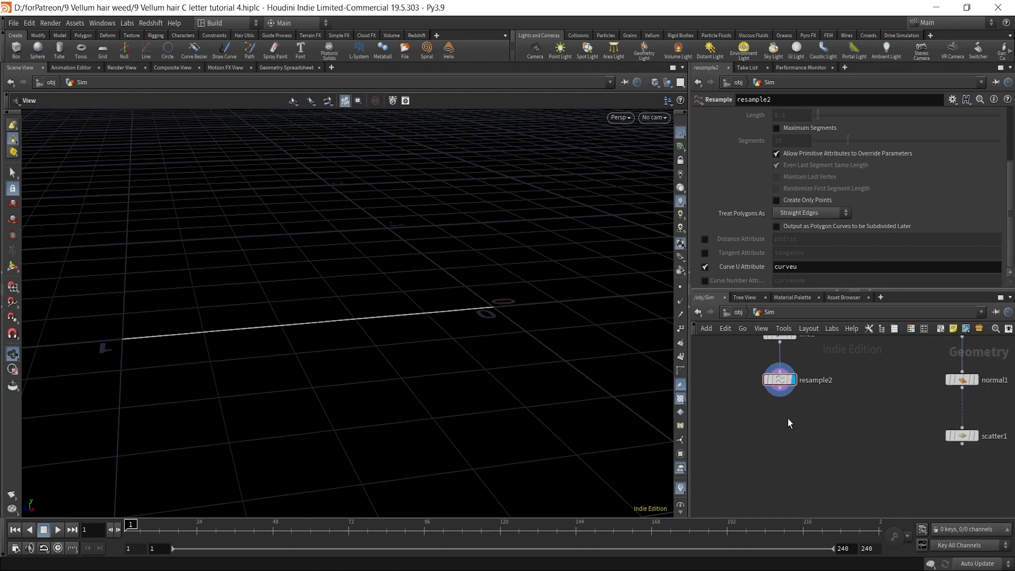
{"action": "left_click", "coordinate": [781, 392]}
{"action": "key", "text": "Tab"}
{"action": "type", "text": "gro"}
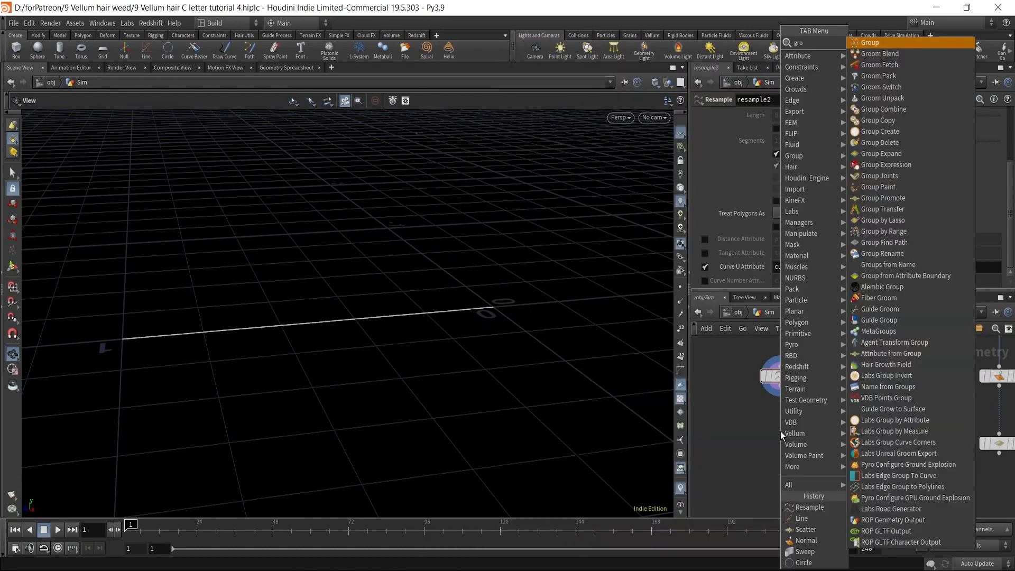
{"action": "type", "text": "upexp"}
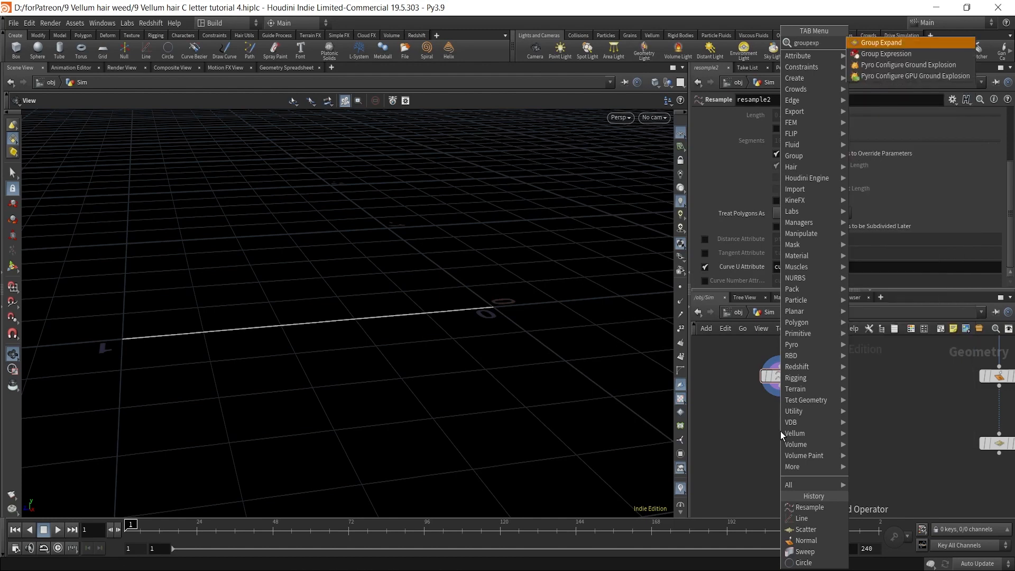
{"action": "left_click", "coordinate": [896, 53]}
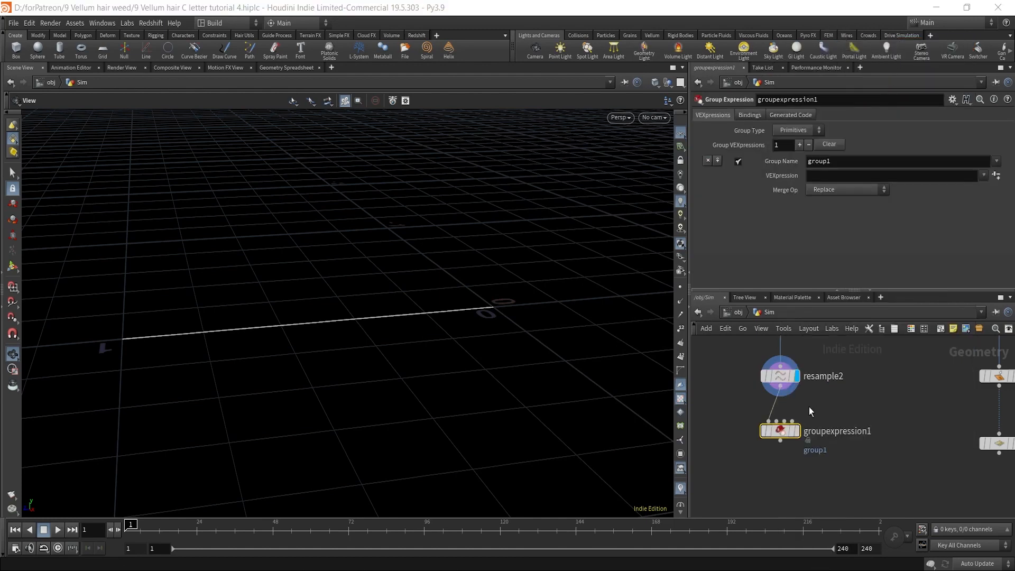
{"action": "left_click", "coordinate": [798, 432]}
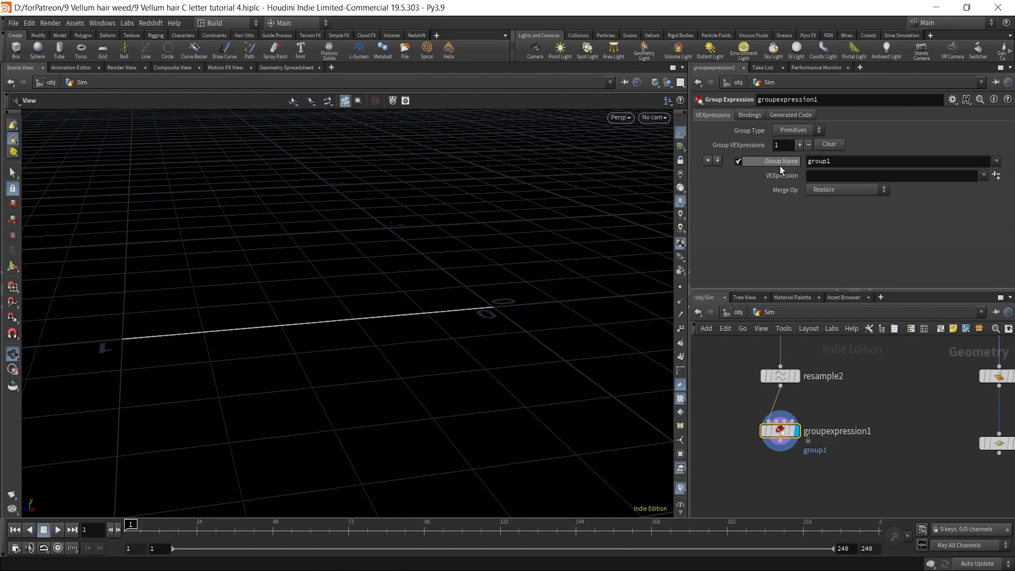
Name the group created by the Group Expression node pnts.
{"action": "left_click_drag", "start_coordinate": [852, 162], "coordinate": [759, 167]}
{"action": "type", "text": "pn"}
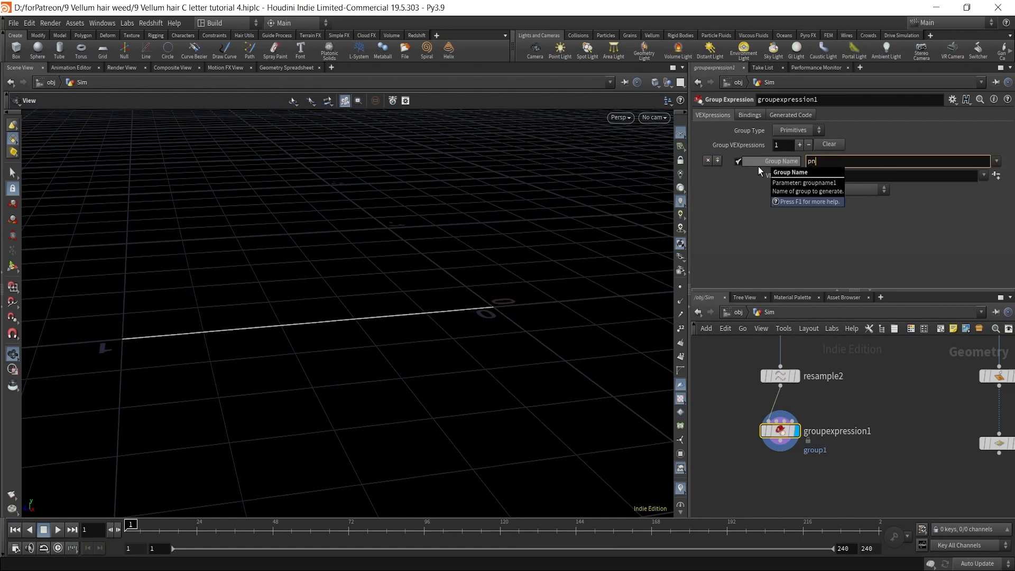
{"action": "type", "text": "ts"}
{"action": "left_click", "coordinate": [914, 407]}
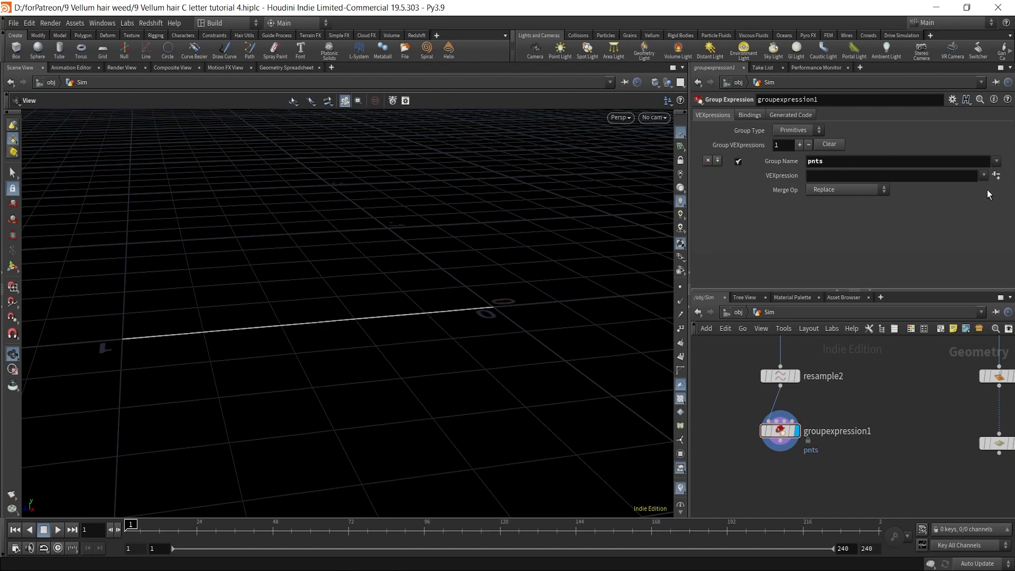
Apply the First Point of Primitive preset expression to the pnts group and set the group type to Points.
{"action": "left_click", "coordinate": [986, 176]}
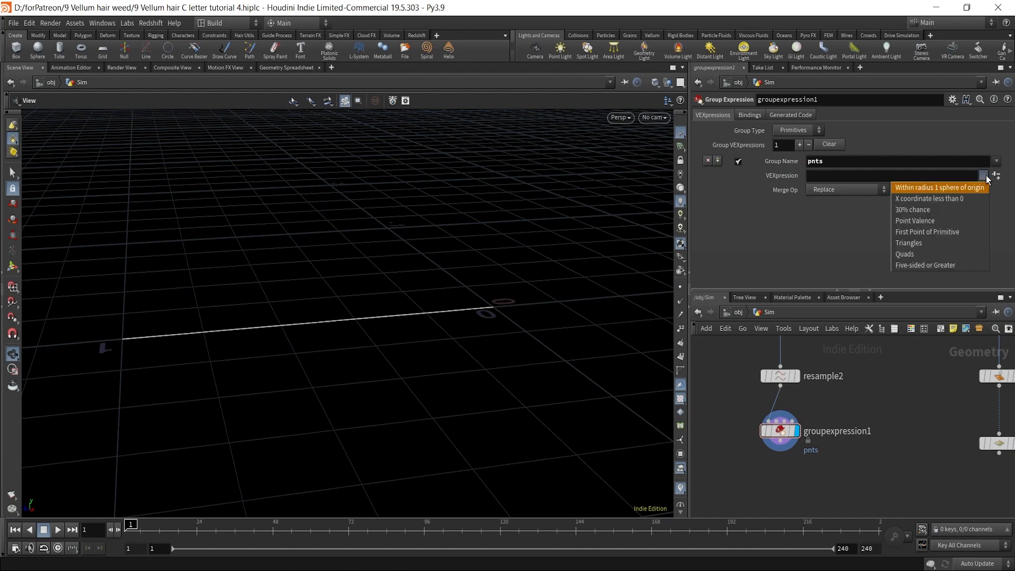
{"action": "left_click", "coordinate": [934, 233]}
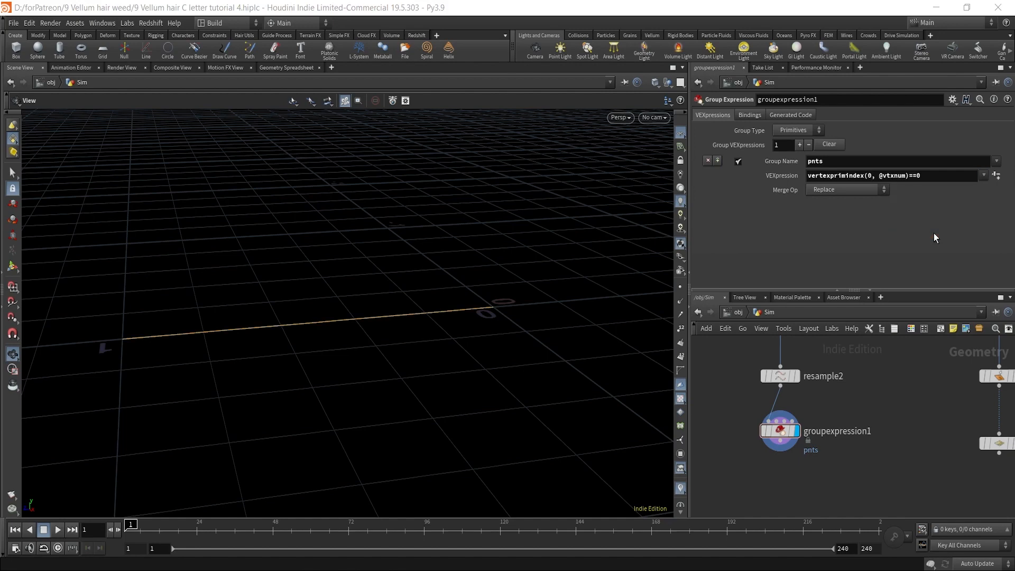
{"action": "left_click", "coordinate": [789, 131]}
{"action": "left_click", "coordinate": [787, 153]}
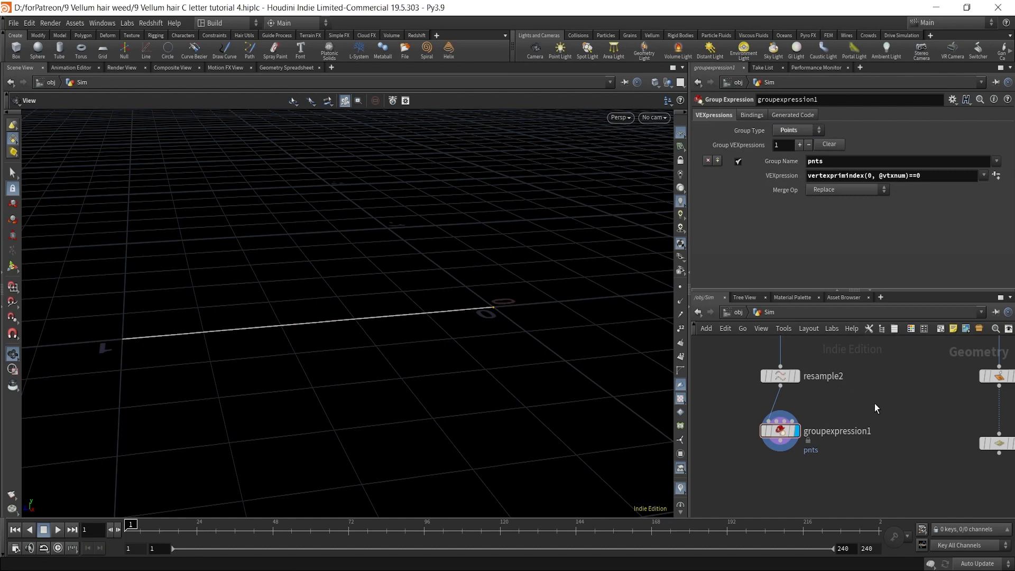
Examine the line's point numbers and the Group Expression node's info to check which point is in the pnts group.
{"action": "left_click_drag", "start_coordinate": [488, 330], "coordinate": [489, 309]}
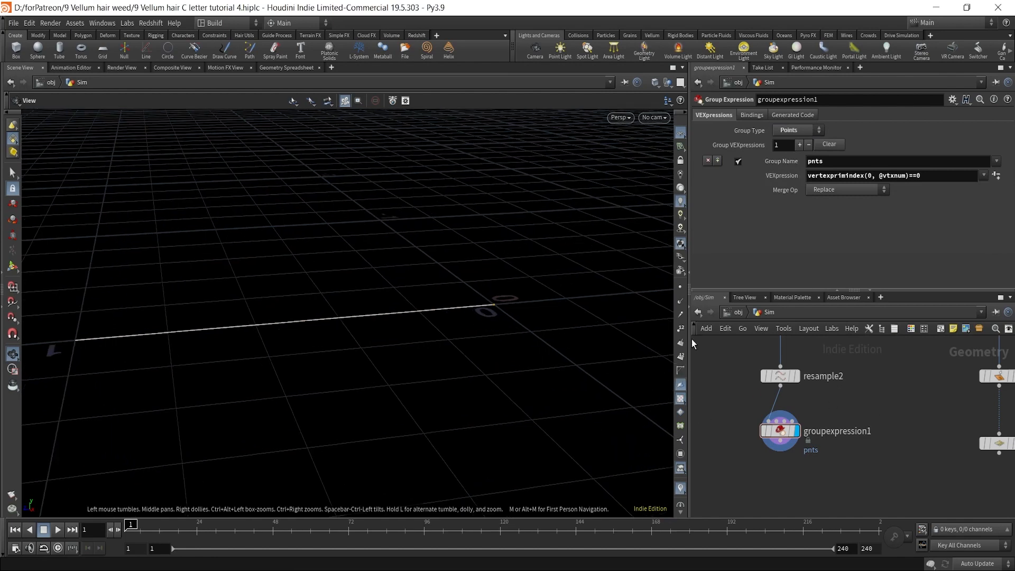
{"action": "left_click", "coordinate": [681, 329]}
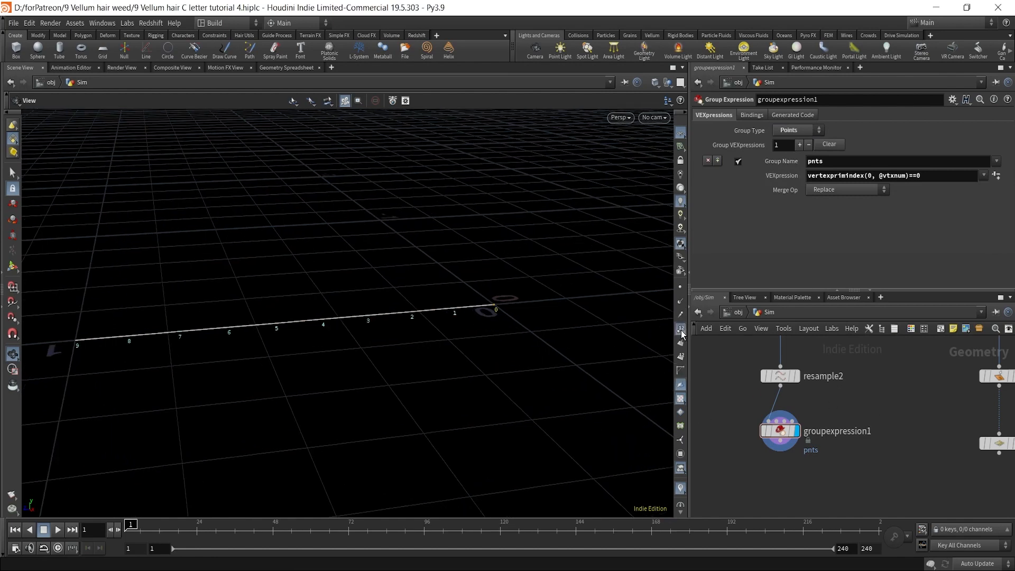
{"action": "middle_click_drag", "start_coordinate": [504, 340], "coordinate": [519, 341]}
{"action": "right_click_drag", "start_coordinate": [524, 327], "coordinate": [519, 341]}
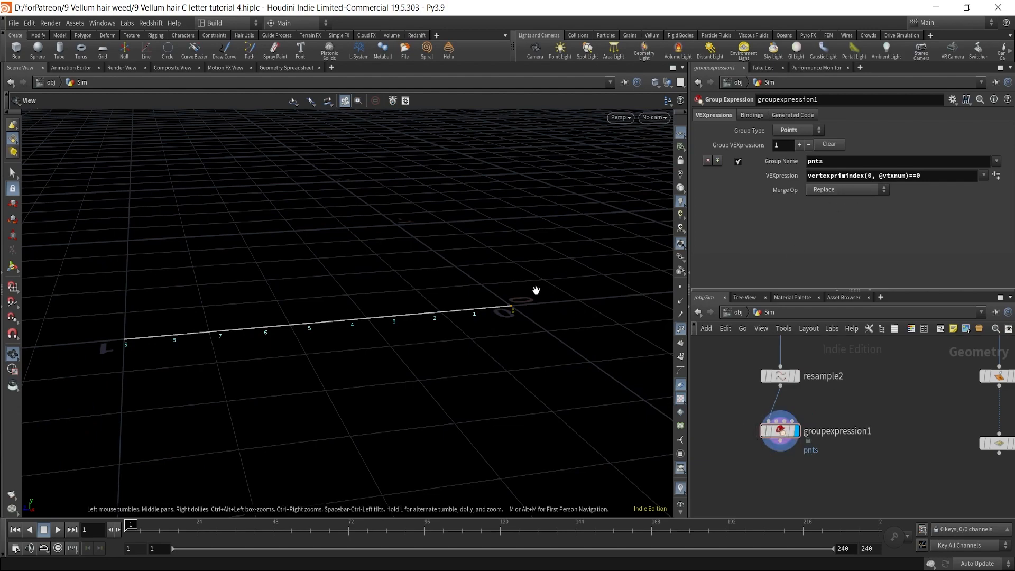
{"action": "left_click_drag", "start_coordinate": [514, 335], "coordinate": [487, 328]}
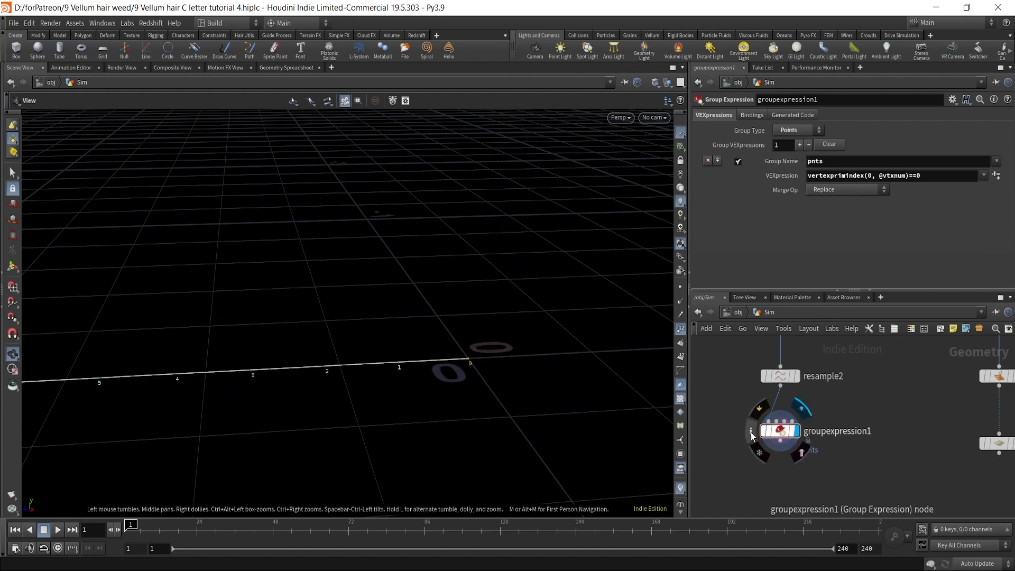
{"action": "middle_click", "coordinate": [780, 431]}
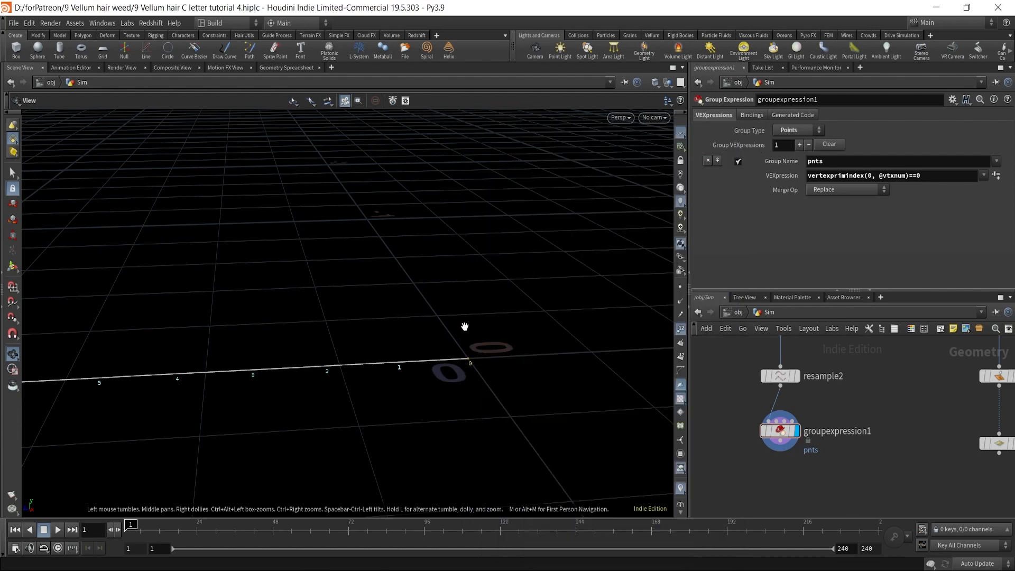
{"action": "right_click_drag", "start_coordinate": [570, 294], "coordinate": [517, 370]}
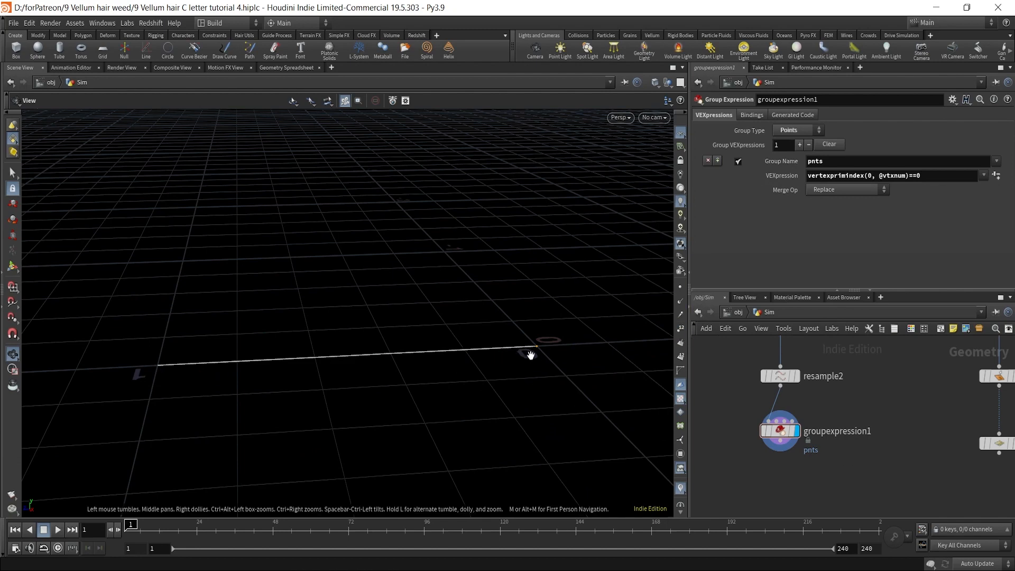
{"action": "left_click", "coordinate": [681, 330]}
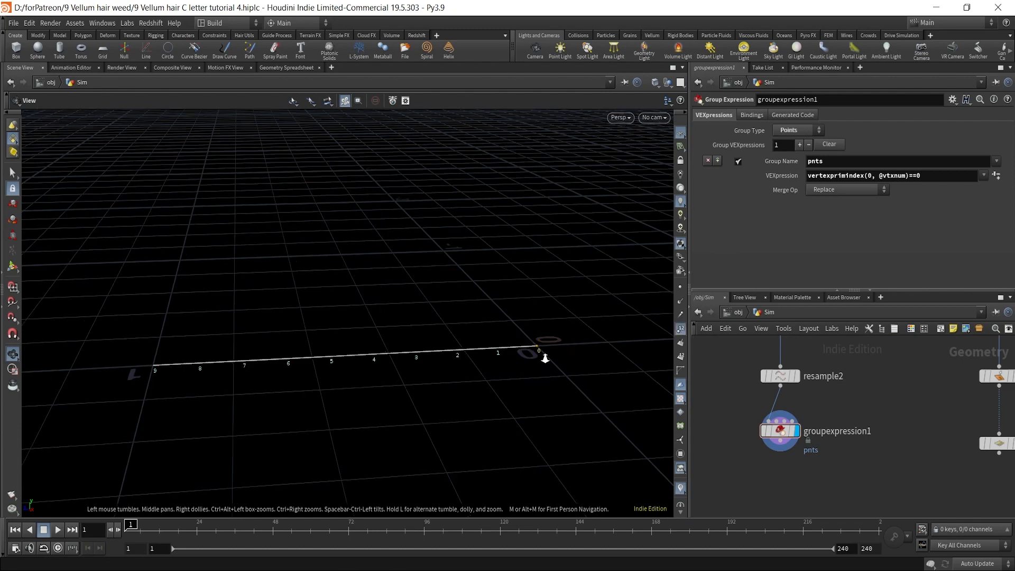
{"action": "left_click_drag", "start_coordinate": [543, 351], "coordinate": [535, 318]}
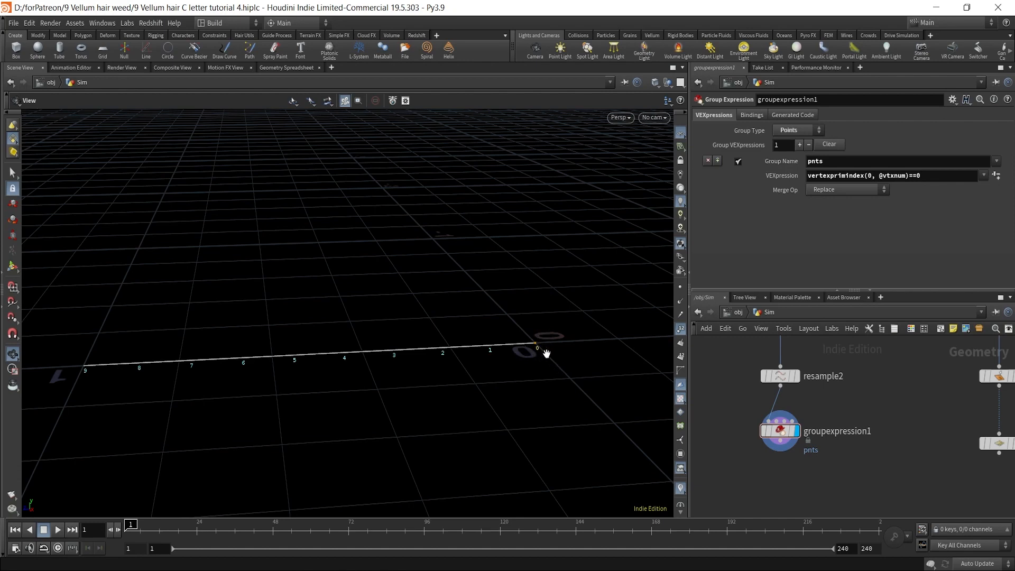
{"action": "left_click", "coordinate": [681, 331]}
Add a Copy to Points node below the line chain and the scatter chain.
{"action": "key", "text": "h"}
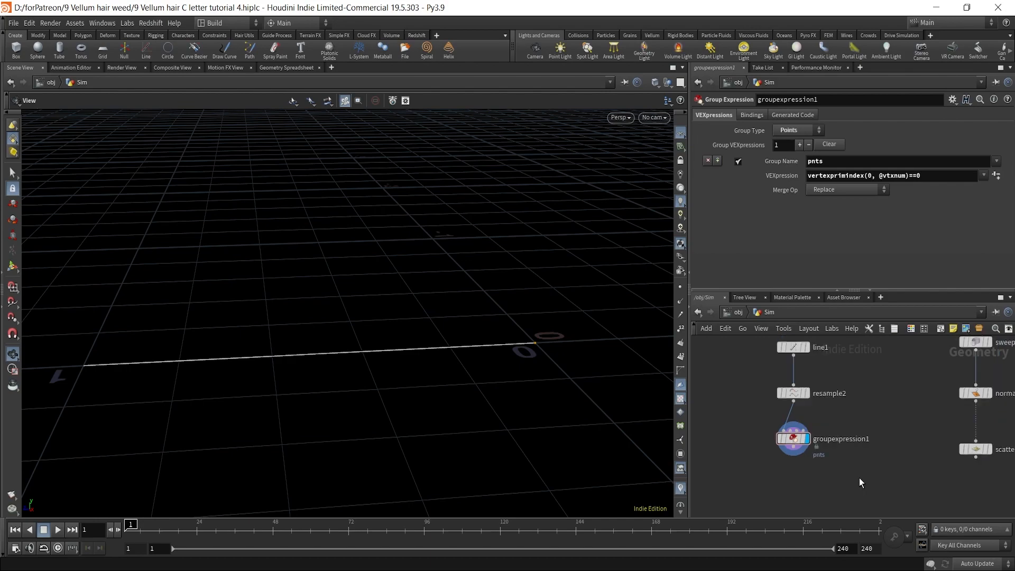
{"action": "key", "text": "Tab"}
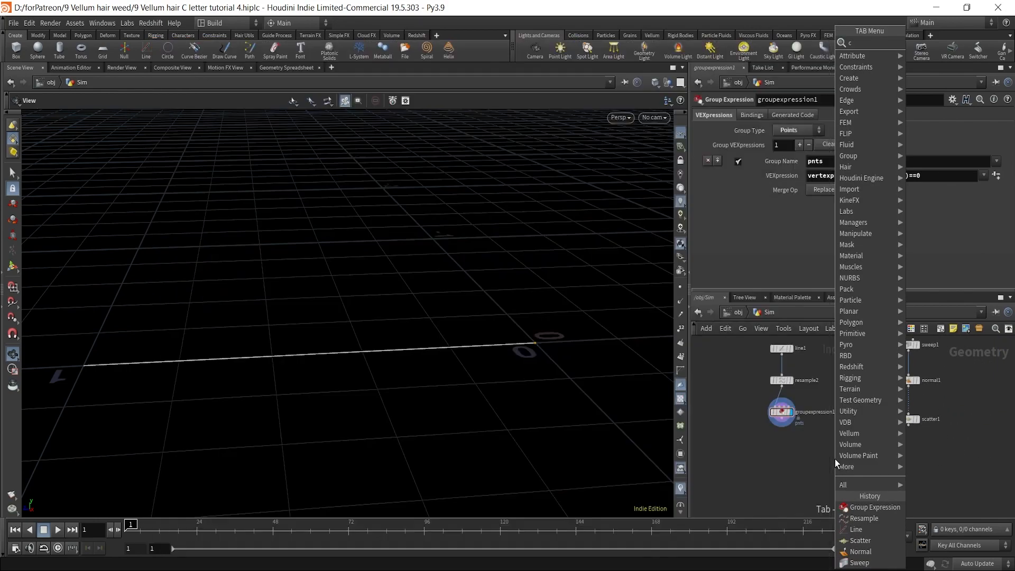
{"action": "type", "text": "copyto"}
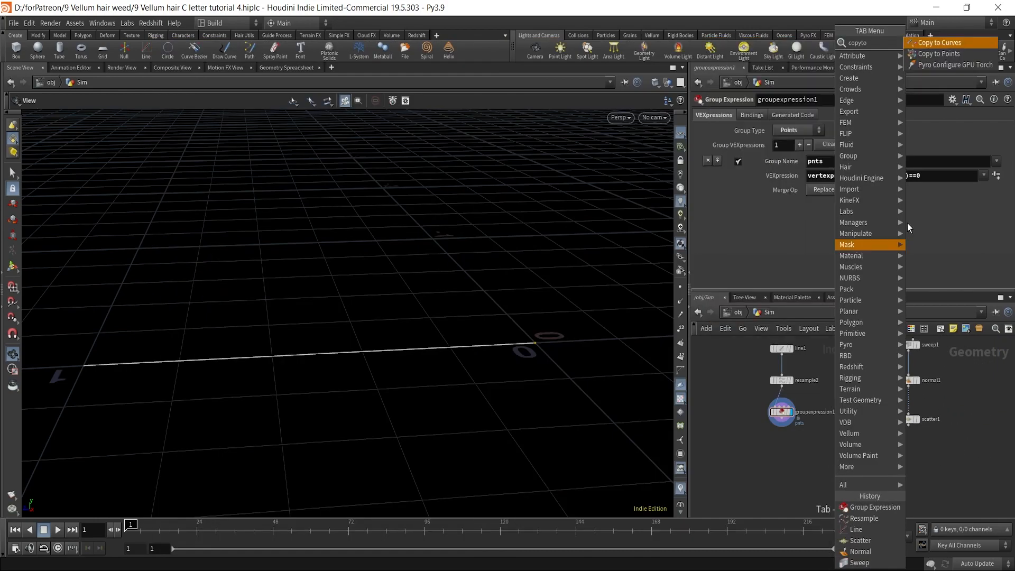
{"action": "left_click", "coordinate": [940, 54]}
{"action": "left_click", "coordinate": [852, 484]}
Connect the grouped line as source and the scattered points as targets of Copy to Points, and display the result.
{"action": "scroll", "coordinate": [811, 449], "scroll_direction": "up", "scroll_amount": 2}
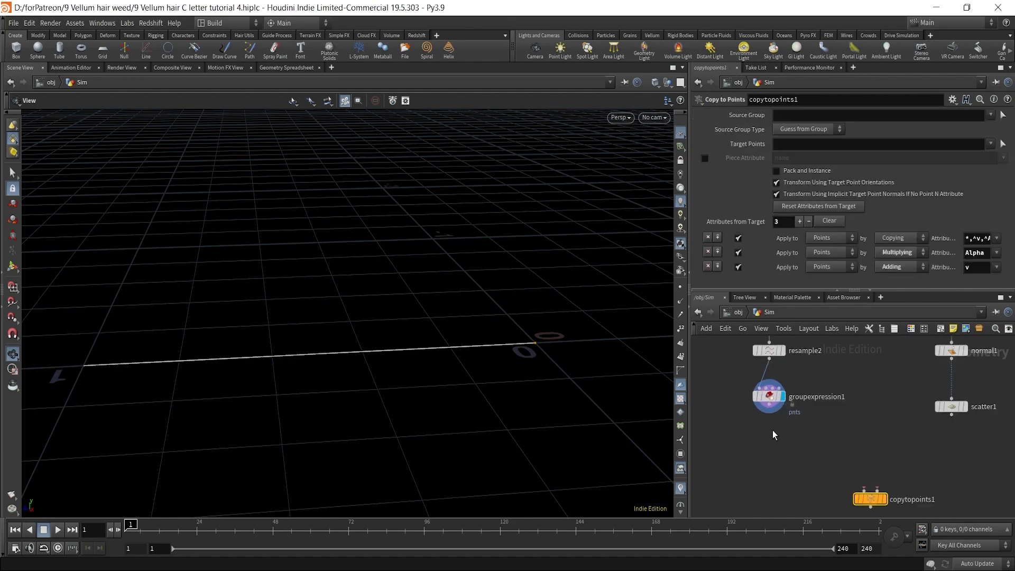
{"action": "left_click_drag", "start_coordinate": [775, 414], "coordinate": [864, 491]}
{"action": "left_click_drag", "start_coordinate": [952, 415], "coordinate": [878, 490]}
{"action": "left_click", "coordinate": [886, 500]}
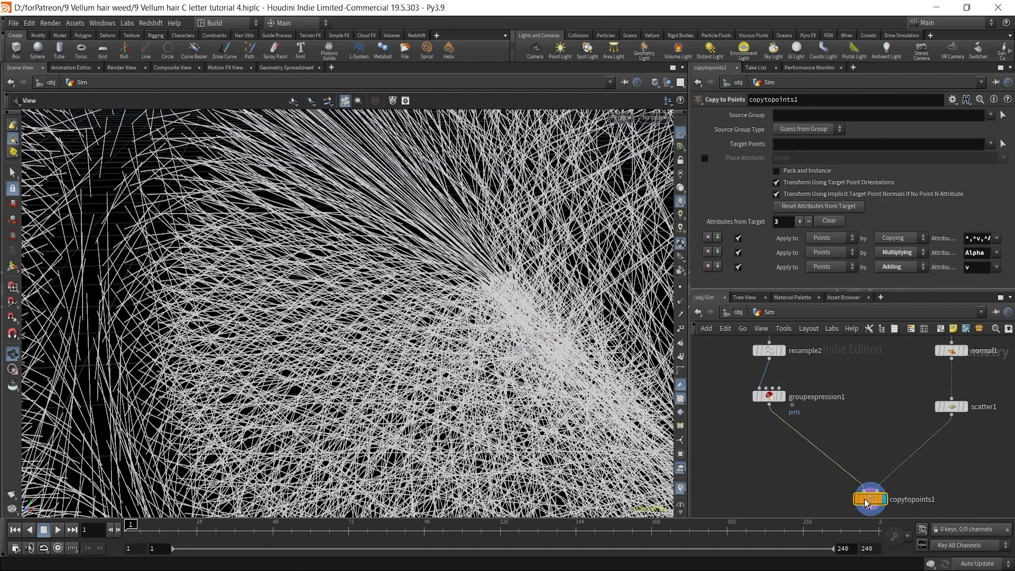
Examine the copied hair lines around the whole C shape and the layout of the complete node network.
{"action": "scroll", "coordinate": [466, 301], "scroll_direction": "down", "scroll_amount": 6}
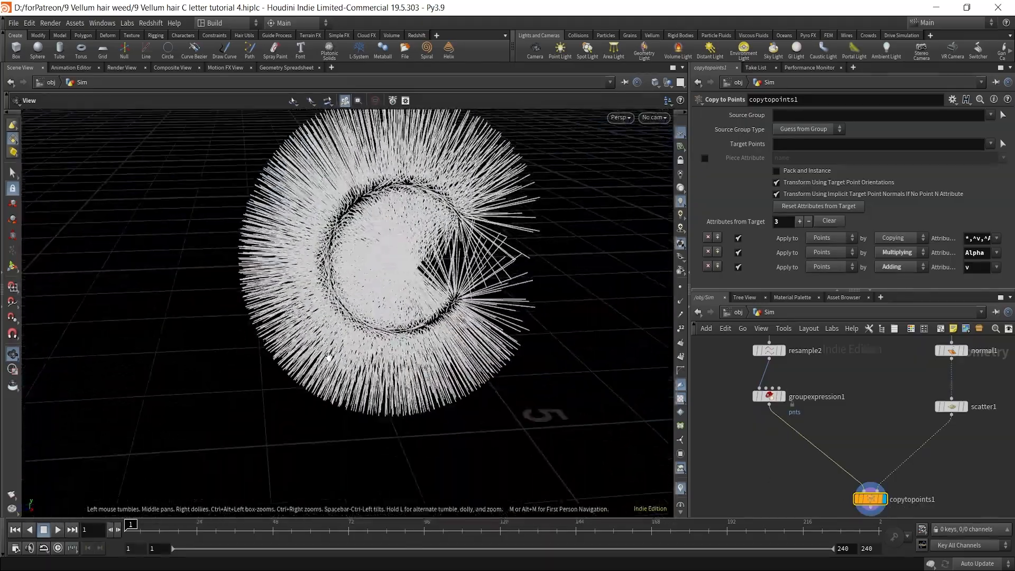
{"action": "scroll", "coordinate": [943, 460], "scroll_direction": "down", "scroll_amount": 3}
{"action": "scroll", "coordinate": [952, 450], "scroll_direction": "down", "scroll_amount": 2}
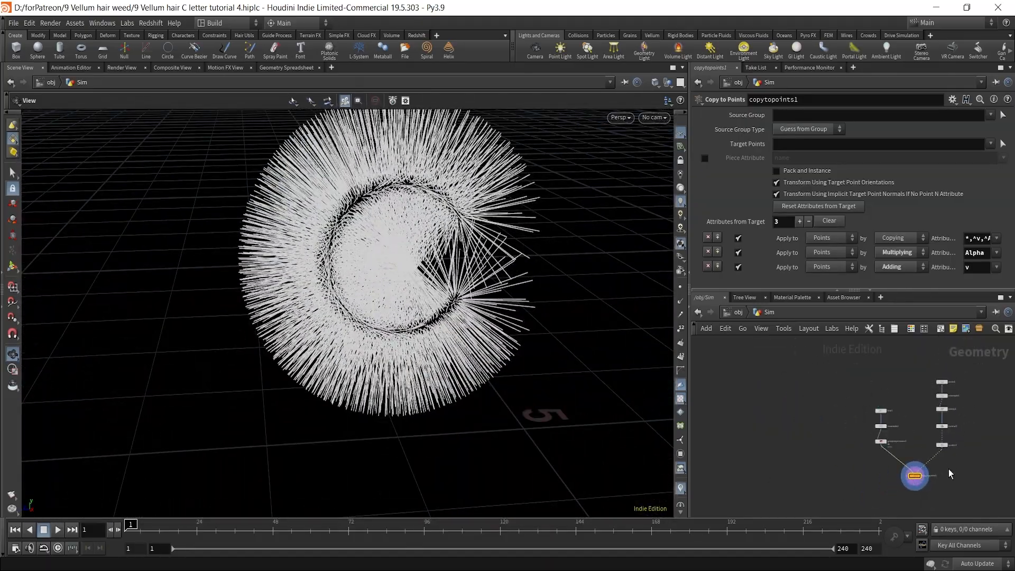
{"action": "scroll", "coordinate": [948, 469], "scroll_direction": "up", "scroll_amount": 5}
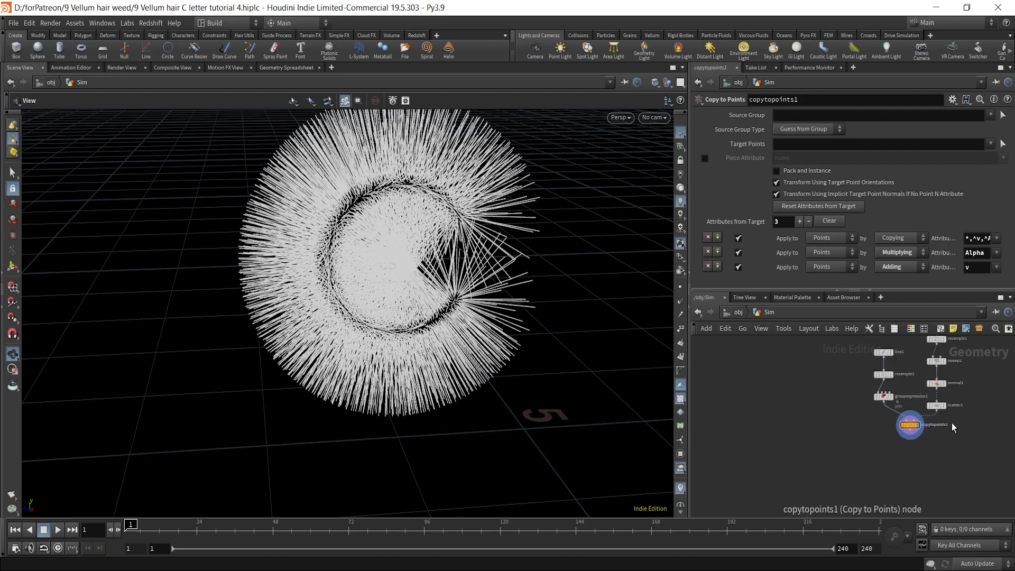
{"action": "middle_click_drag", "start_coordinate": [979, 436], "coordinate": [934, 437]}
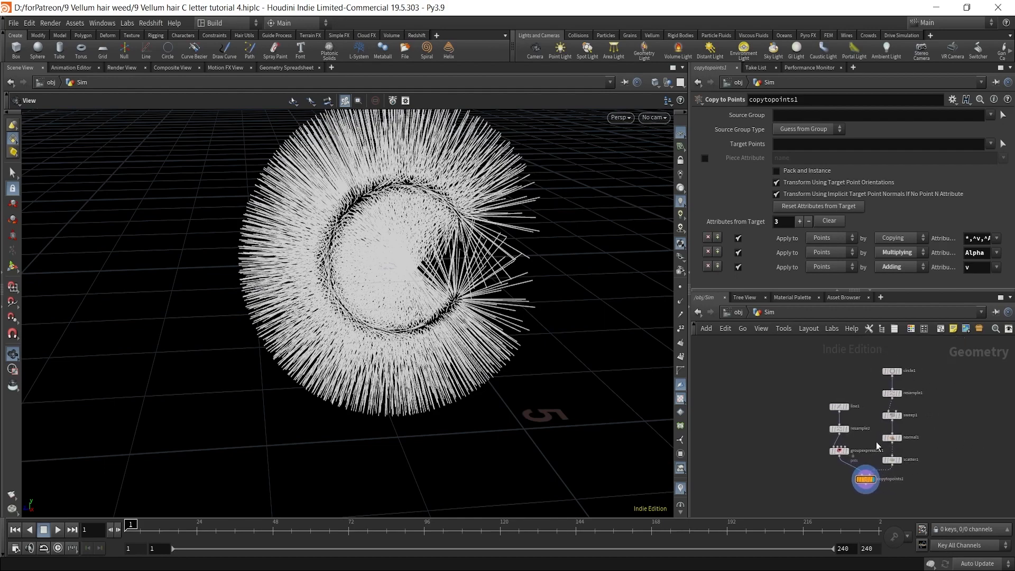
{"action": "scroll", "coordinate": [374, 265], "scroll_direction": "down", "scroll_amount": 2}
{"action": "middle_click_drag", "start_coordinate": [374, 265], "coordinate": [340, 320]}
{"action": "left_click_drag", "start_coordinate": [340, 320], "coordinate": [339, 289]}
{"action": "scroll", "coordinate": [873, 414], "scroll_direction": "up", "scroll_amount": 2}
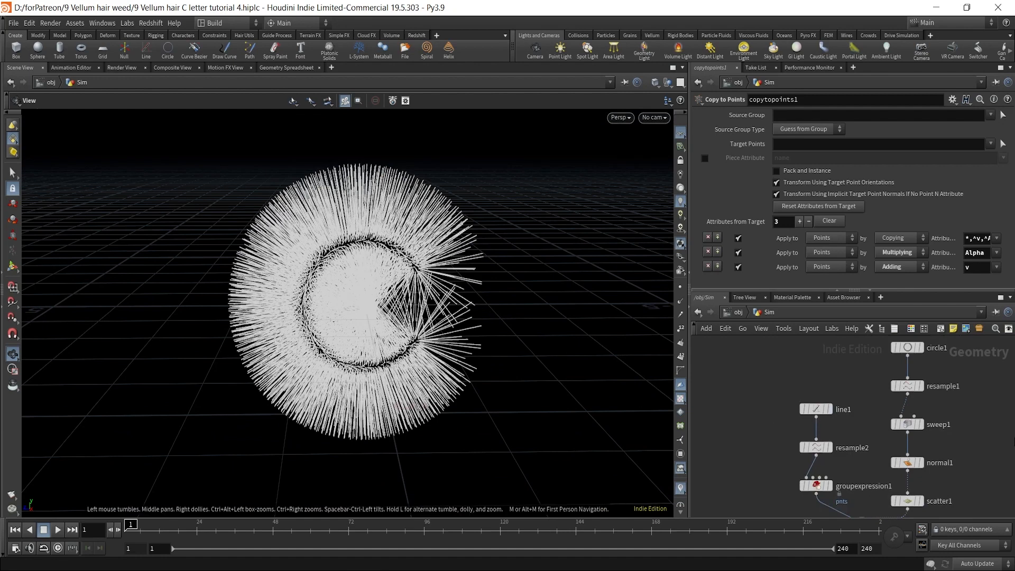
Compare the scattered points, the grouped source line and the copied hair lines by displaying each node in turn.
{"action": "middle_click_drag", "start_coordinate": [909, 426], "coordinate": [996, 450]}
{"action": "scroll", "coordinate": [996, 450], "scroll_direction": "up", "scroll_amount": 3}
{"action": "left_click", "coordinate": [905, 439]}
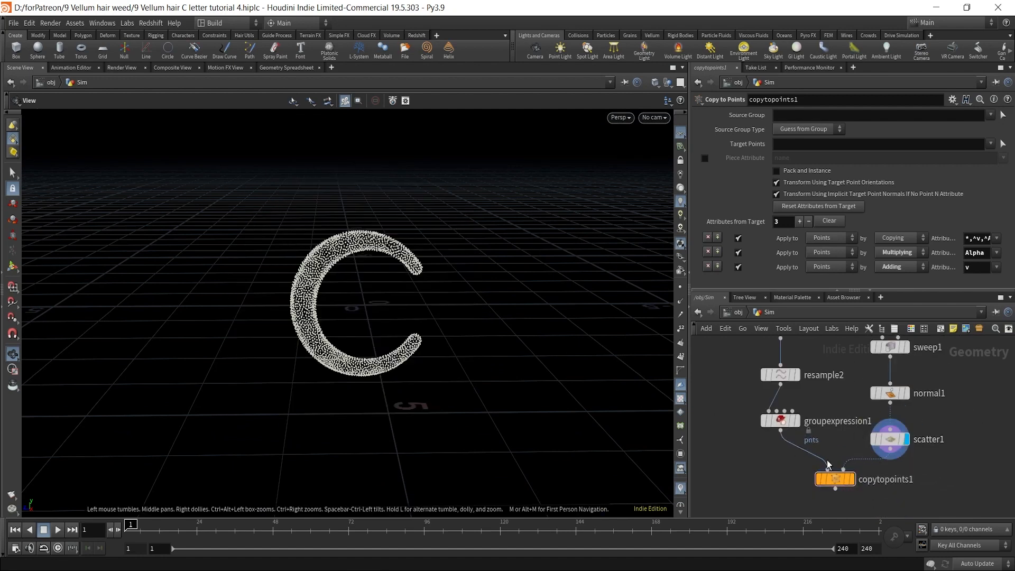
{"action": "scroll", "coordinate": [828, 465], "scroll_direction": "down", "scroll_amount": 2}
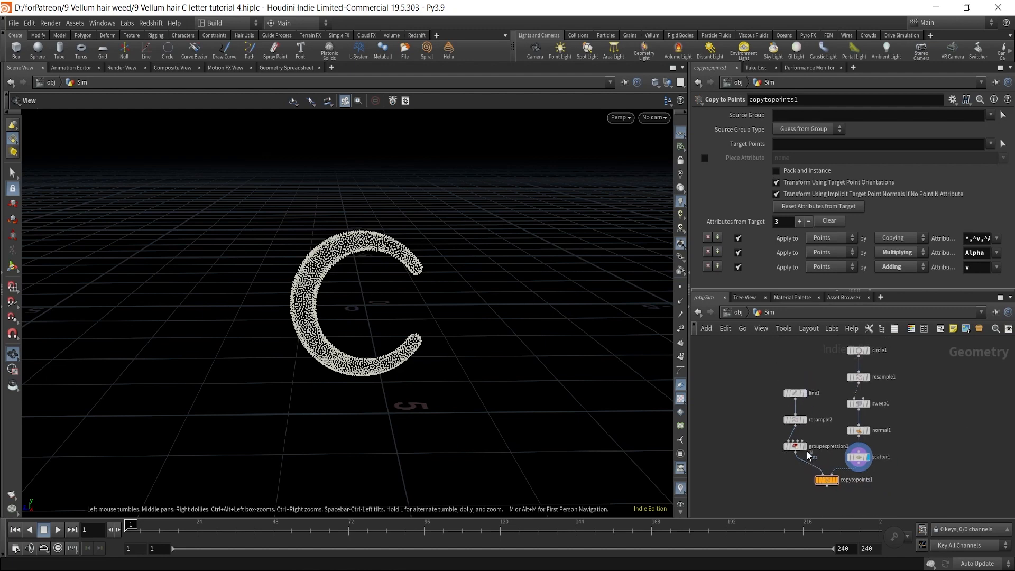
{"action": "left_click", "coordinate": [805, 447]}
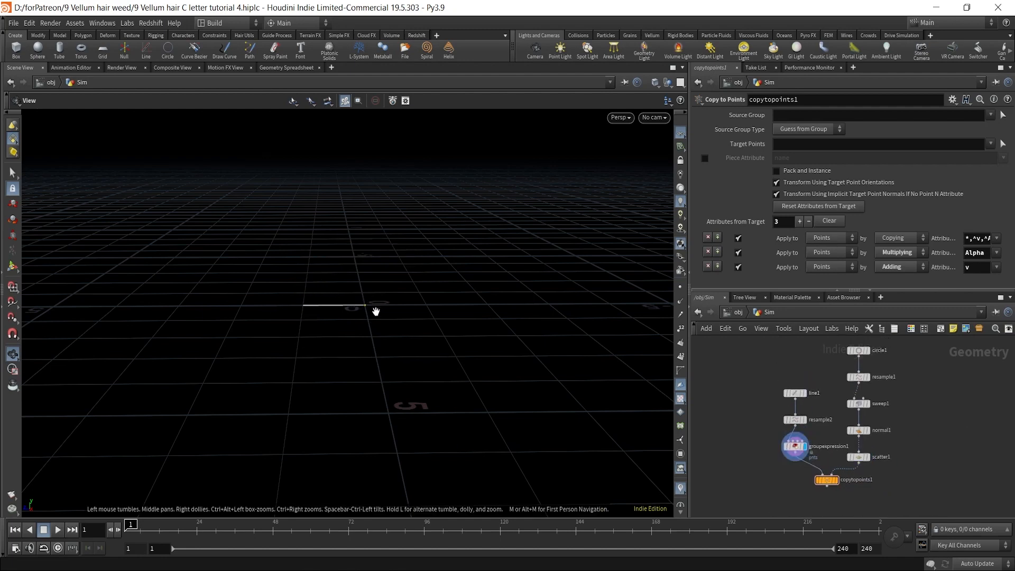
{"action": "left_click", "coordinate": [836, 480]}
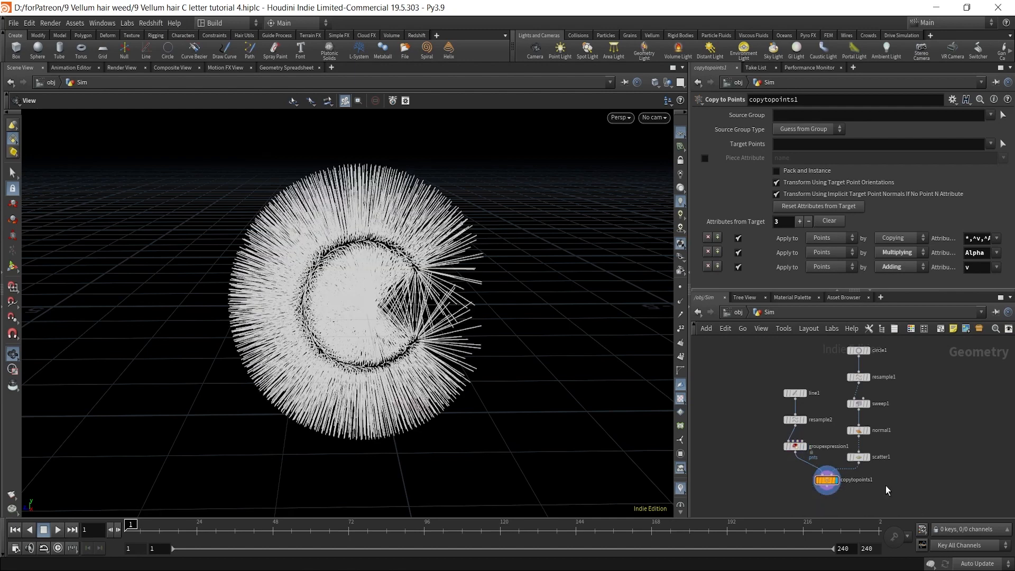
Check the Copy to Points node's info for its point count and the pnts point group.
{"action": "scroll", "coordinate": [888, 492], "scroll_direction": "up", "scroll_amount": 2}
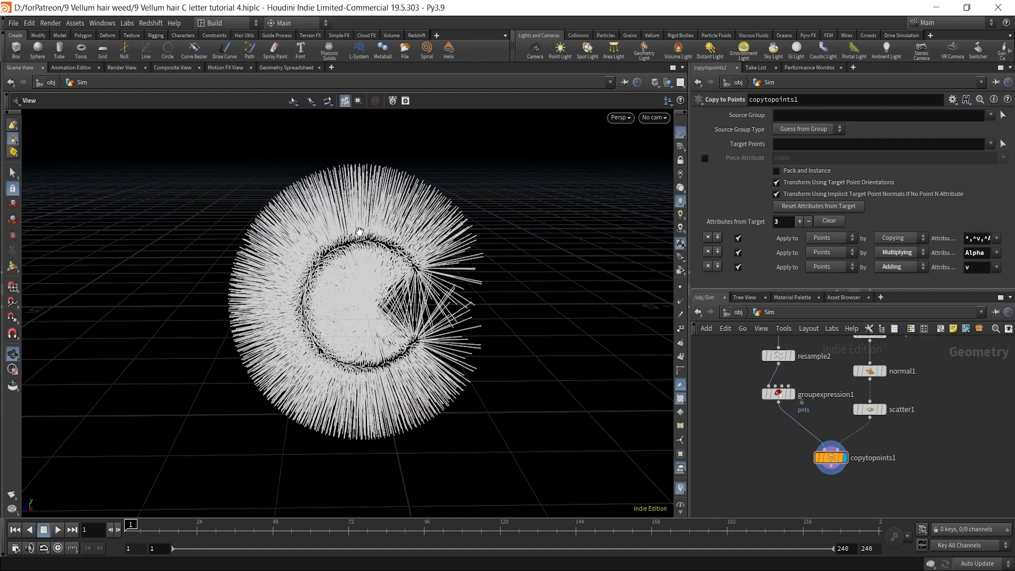
{"action": "left_click", "coordinate": [807, 457]}
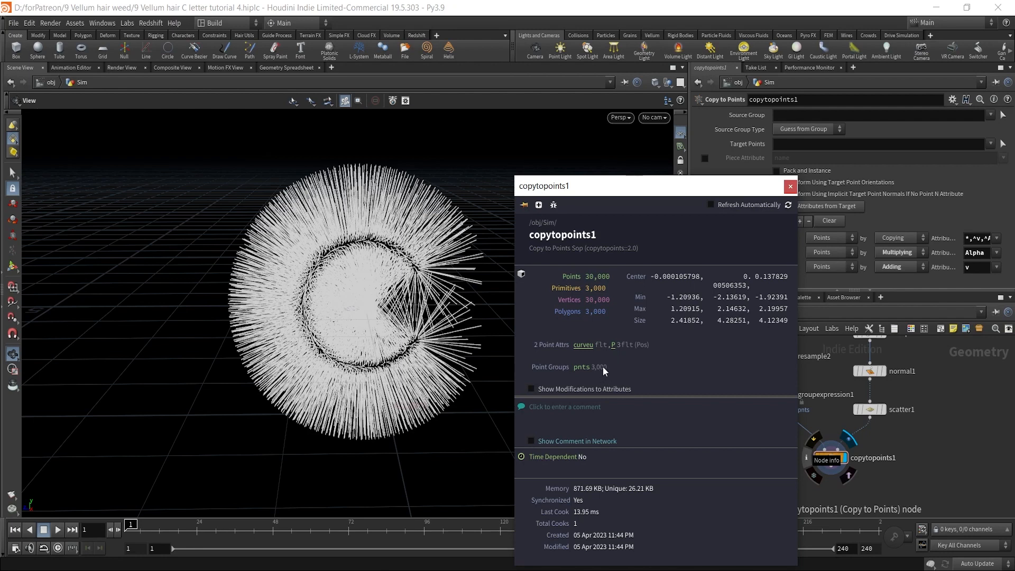
{"action": "left_click", "coordinate": [790, 187]}
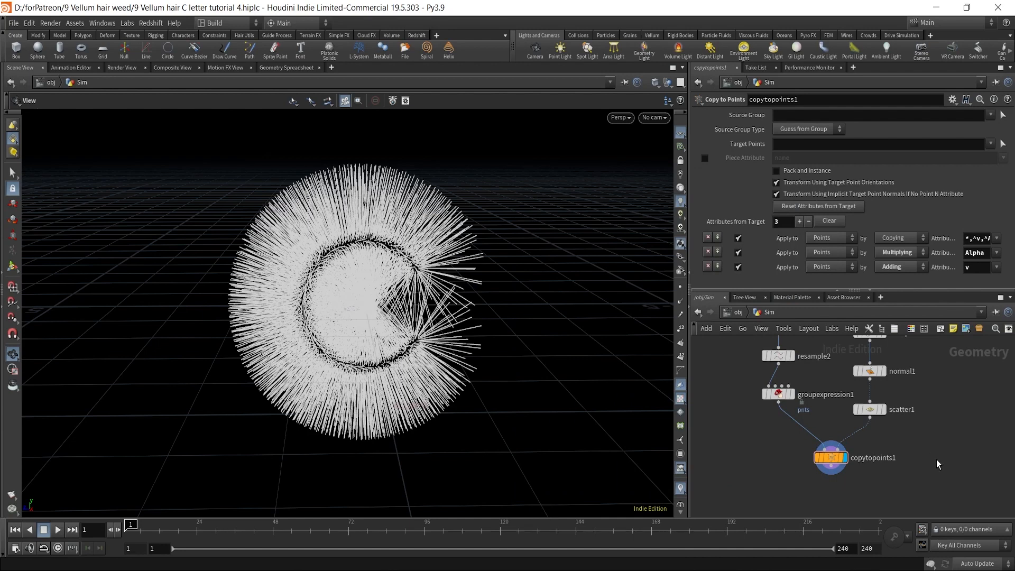
Add a Vellum Configure Hair node fed by Copy to Points and display its result.
{"action": "middle_click_drag", "start_coordinate": [937, 460], "coordinate": [950, 390]}
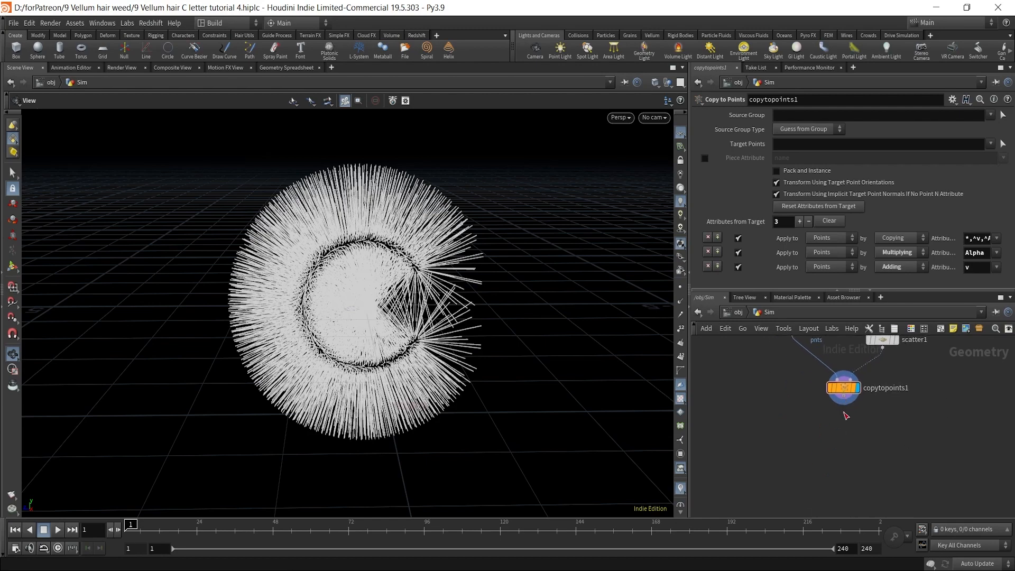
{"action": "key", "text": "Tab"}
{"action": "type", "text": "vellu"}
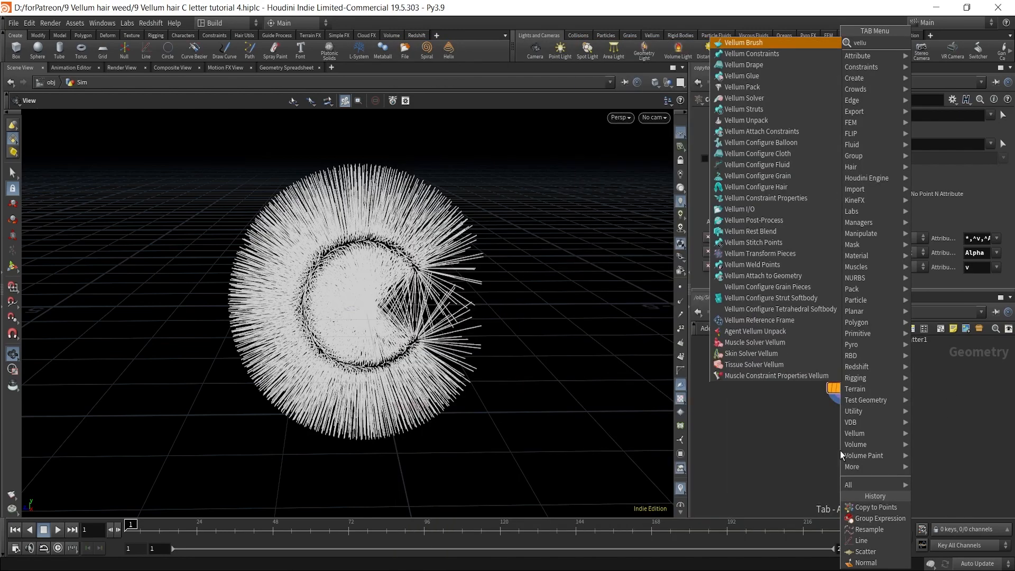
{"action": "type", "text": "mhair"}
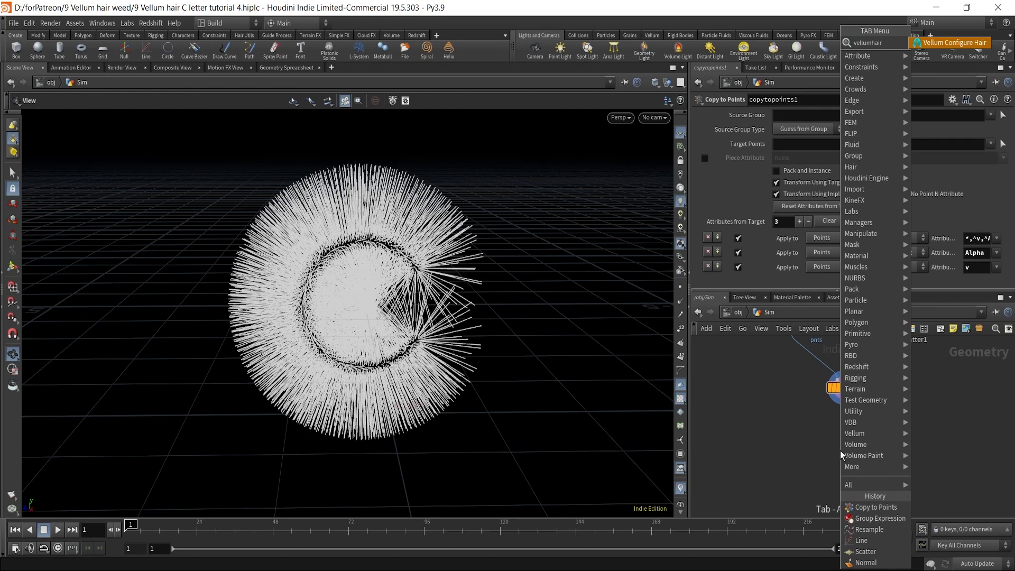
{"action": "left_click", "coordinate": [967, 47]}
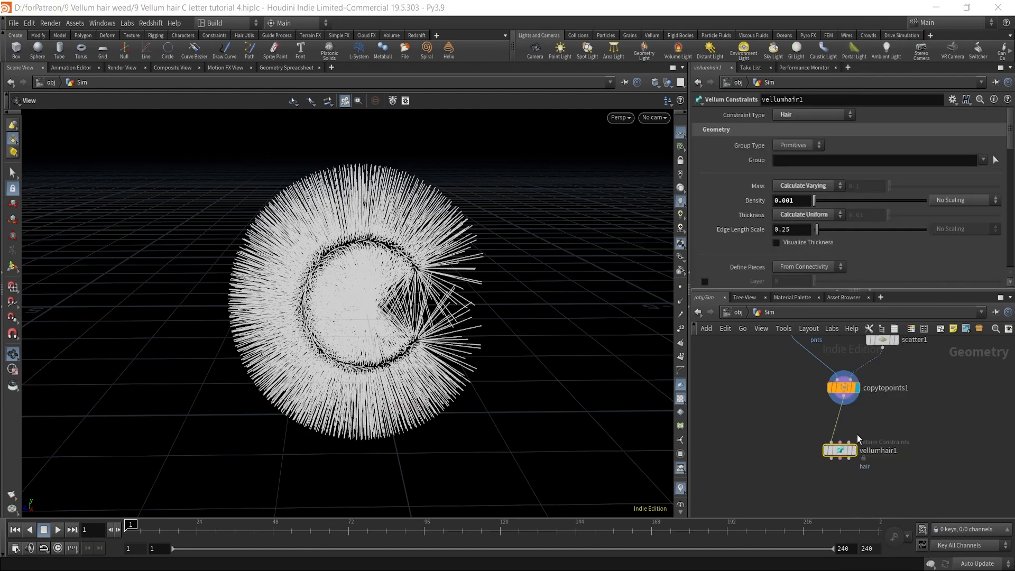
{"action": "scroll", "coordinate": [847, 462], "scroll_direction": "up", "scroll_amount": 3}
{"action": "middle_click_drag", "start_coordinate": [945, 463], "coordinate": [930, 492]}
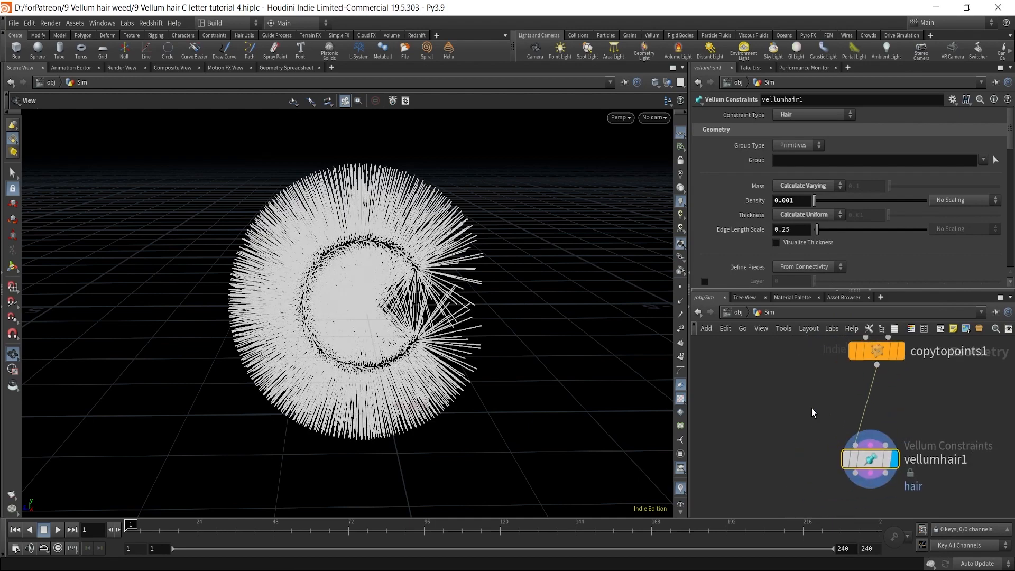
{"action": "key", "text": "Tab"}
{"action": "mouse_move", "coordinate": [813, 412]}
{"action": "type", "text": "vell"}
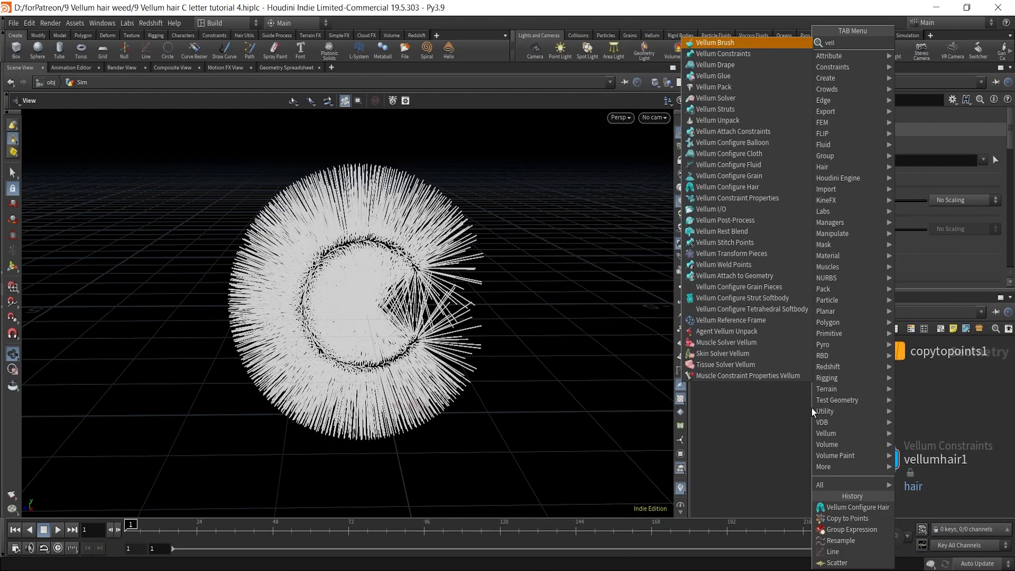
{"action": "type", "text": "umh"}
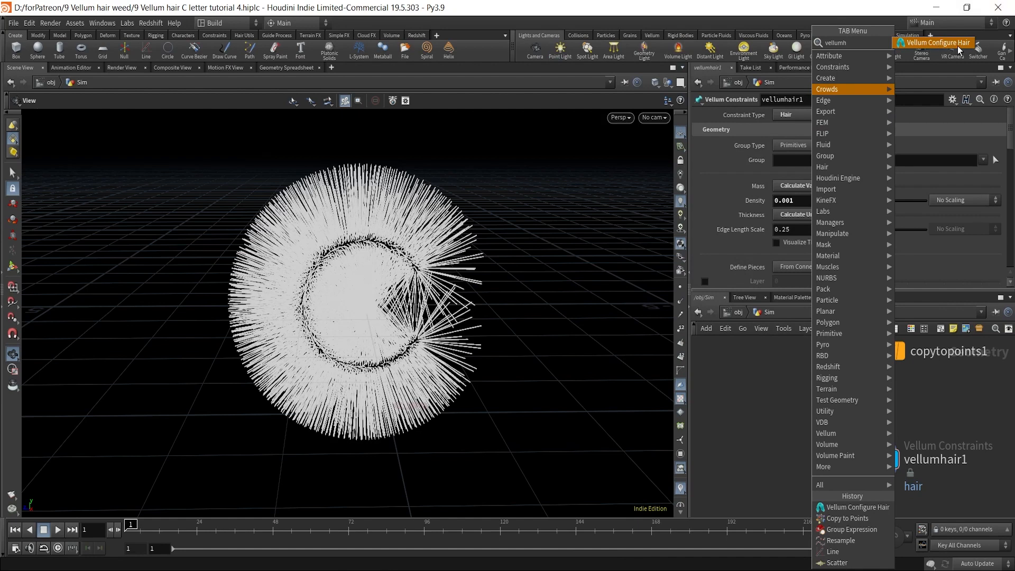
{"action": "left_click", "coordinate": [771, 418]}
{"action": "middle_click_drag", "start_coordinate": [823, 457], "coordinate": [802, 455]}
{"action": "scroll", "coordinate": [932, 450], "scroll_direction": "down", "scroll_amount": 3}
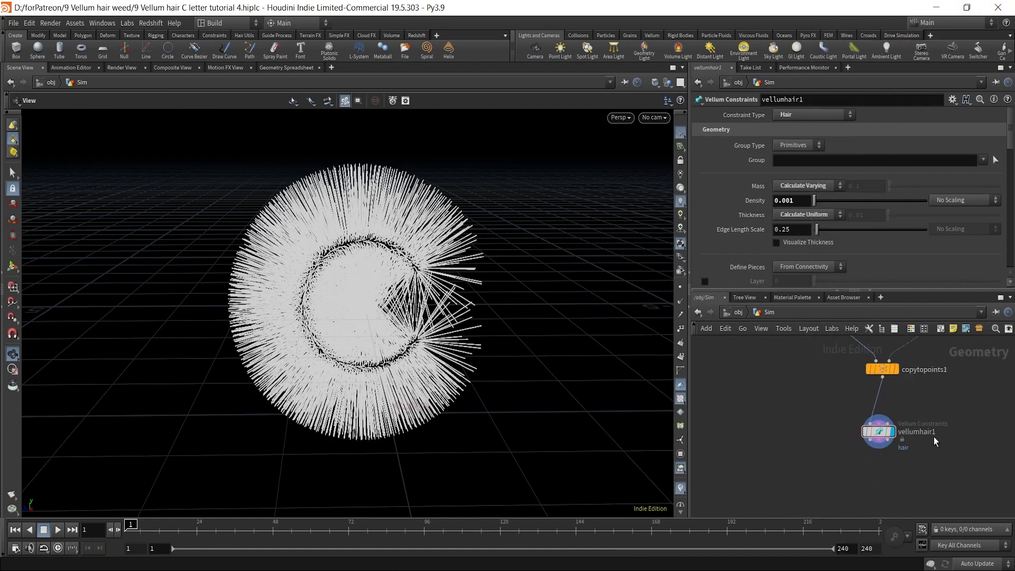
Add a Vellum Solver below the Vellum hair node, wired to all its outputs, and display the solver.
{"action": "scroll", "coordinate": [899, 444], "scroll_direction": "up", "scroll_amount": 3}
{"action": "left_click", "coordinate": [849, 411]}
{"action": "key", "text": "Tab"}
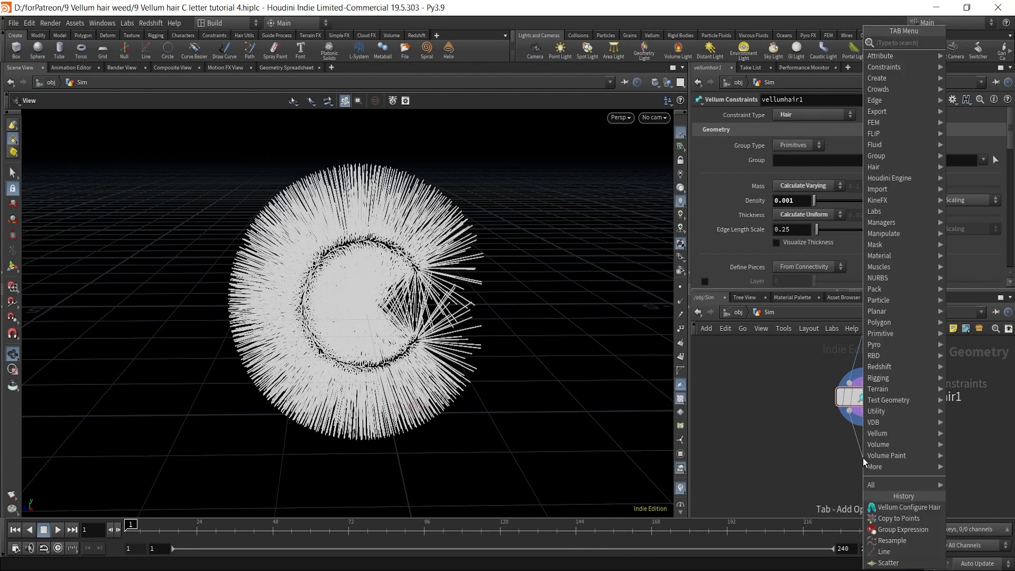
{"action": "type", "text": "vsolv"}
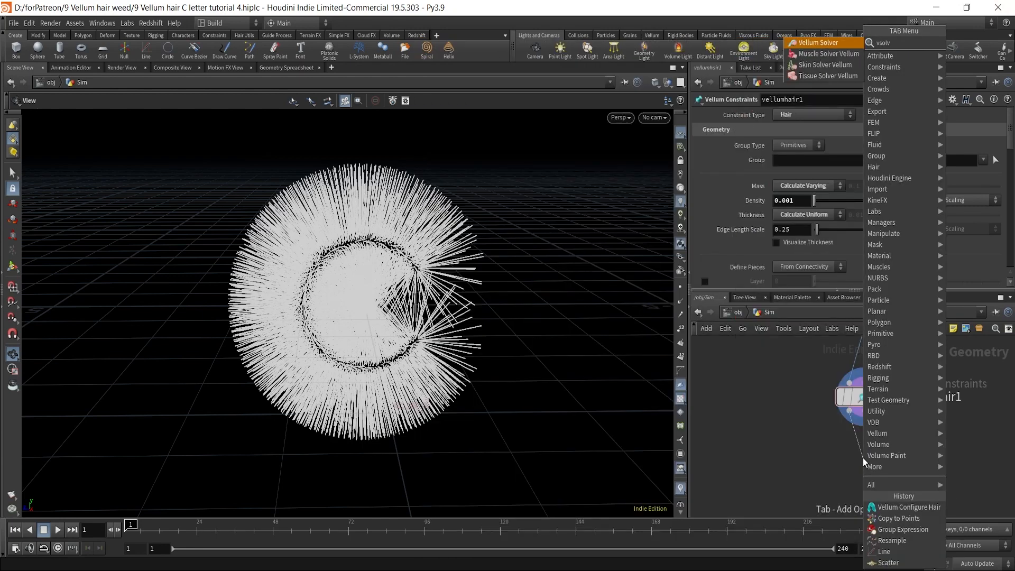
{"action": "key", "text": "Return"}
{"action": "left_click", "coordinate": [863, 458]}
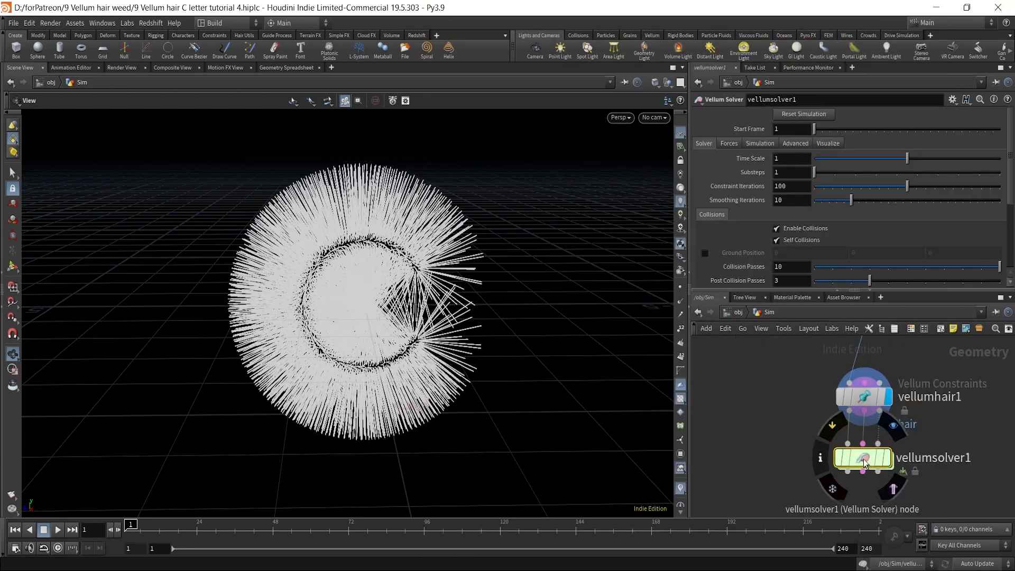
{"action": "left_click_drag", "start_coordinate": [865, 462], "coordinate": [874, 477]}
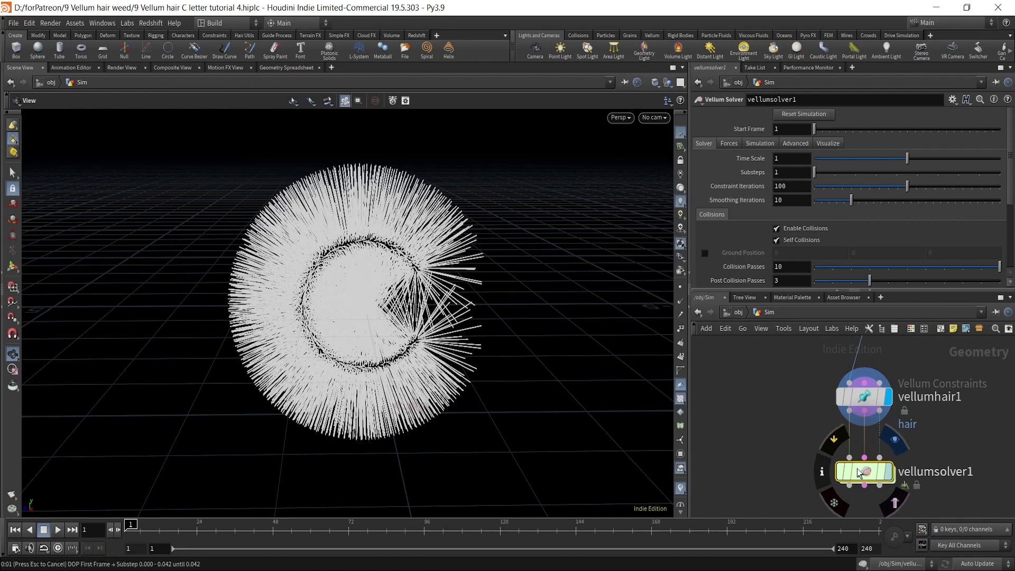
{"action": "left_click", "coordinate": [889, 471]}
Move Copy to Points lower to make room beneath the Scatter node, and display the scattered points.
{"action": "scroll", "coordinate": [889, 474], "scroll_direction": "down", "scroll_amount": 5}
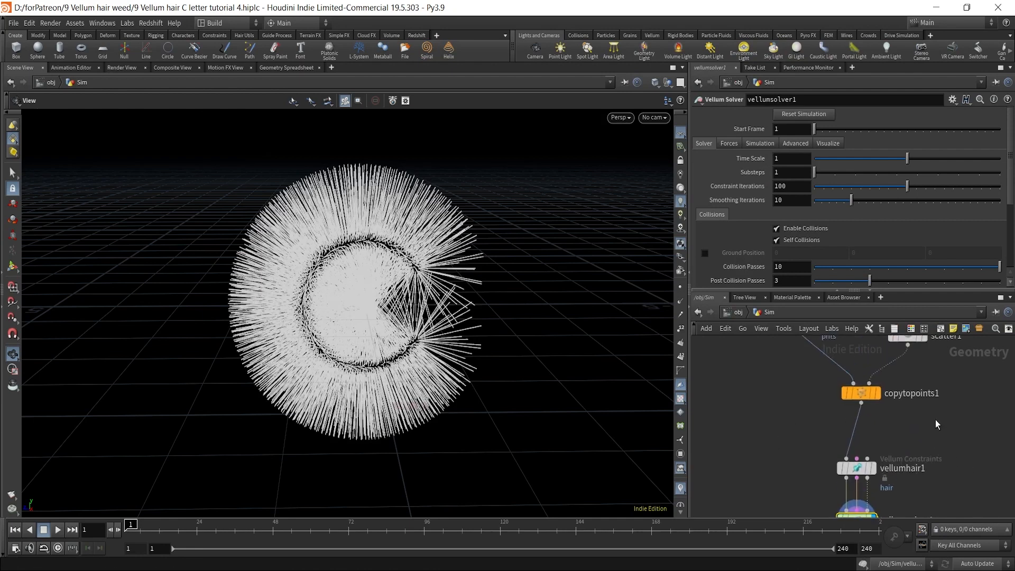
{"action": "middle_click_drag", "start_coordinate": [888, 474], "coordinate": [871, 500]}
{"action": "scroll", "coordinate": [887, 462], "scroll_direction": "down", "scroll_amount": 2}
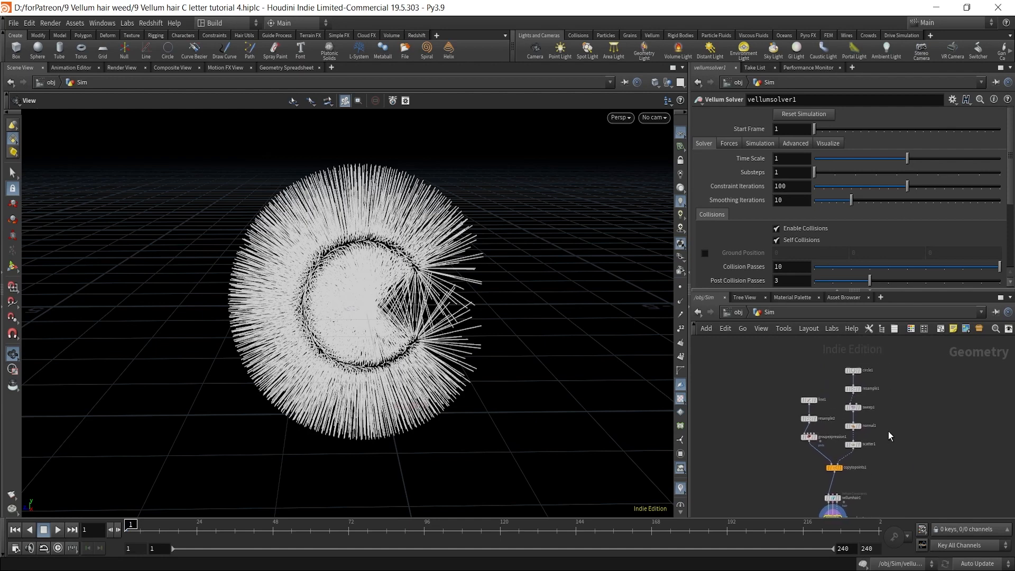
{"action": "scroll", "coordinate": [881, 451], "scroll_direction": "up", "scroll_amount": 2}
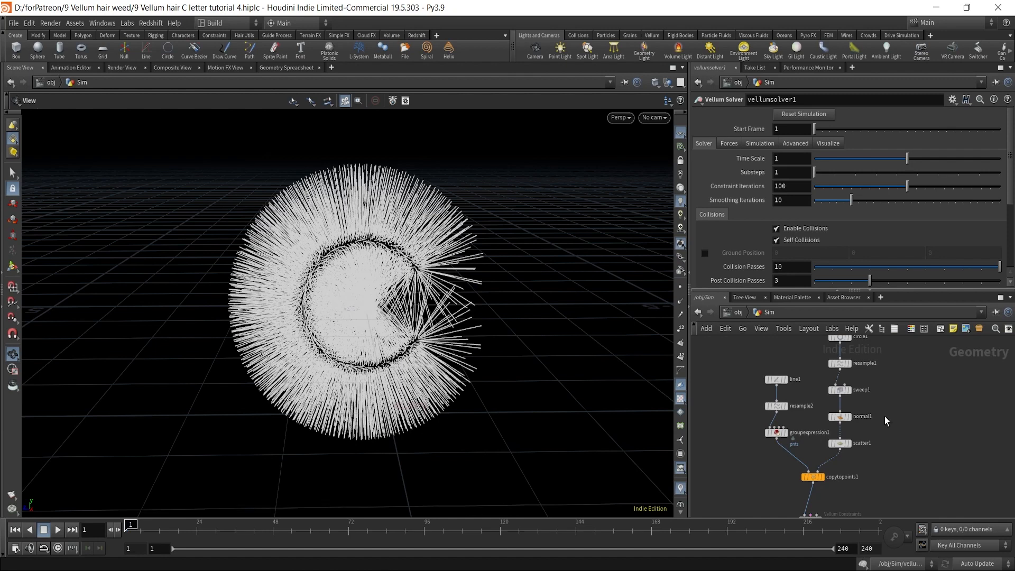
{"action": "scroll", "coordinate": [851, 494], "scroll_direction": "up", "scroll_amount": 4}
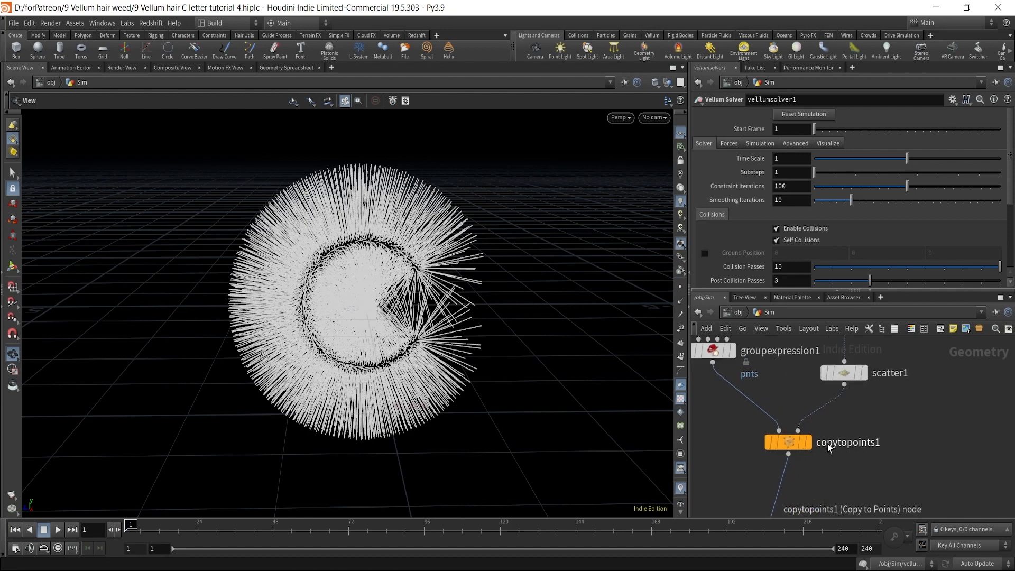
{"action": "left_click_drag", "start_coordinate": [795, 442], "coordinate": [794, 467]}
{"action": "middle_click_drag", "start_coordinate": [874, 402], "coordinate": [857, 458]}
{"action": "left_click_drag", "start_coordinate": [832, 432], "coordinate": [832, 425]}
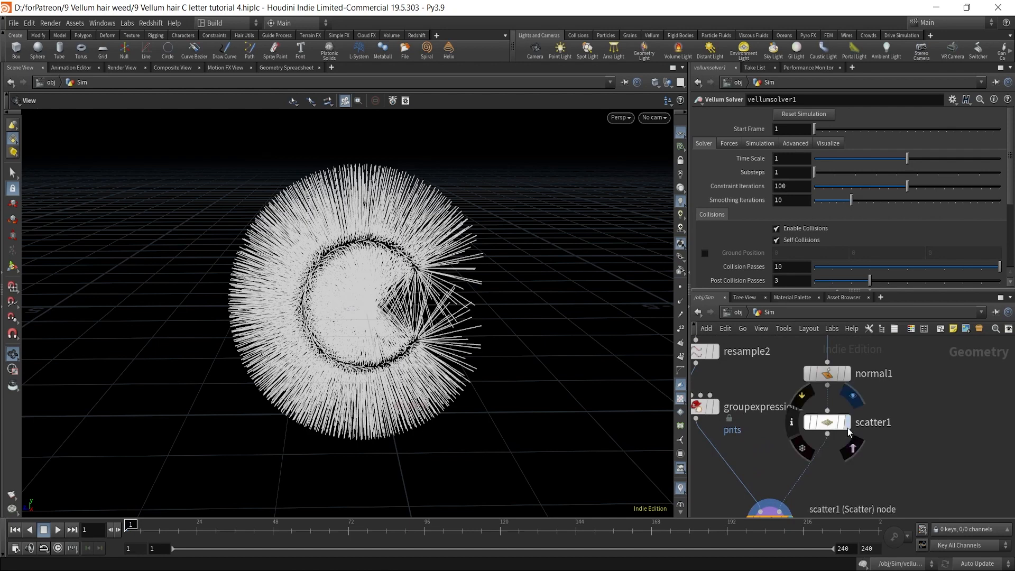
{"action": "left_click", "coordinate": [849, 428]}
Insert an Attribute Adjust Float node between Scatter and Copy to Points and align it under Scatter.
{"action": "middle_click_drag", "start_coordinate": [851, 463], "coordinate": [844, 434]}
{"action": "scroll", "coordinate": [855, 442], "scroll_direction": "up", "scroll_amount": 1}
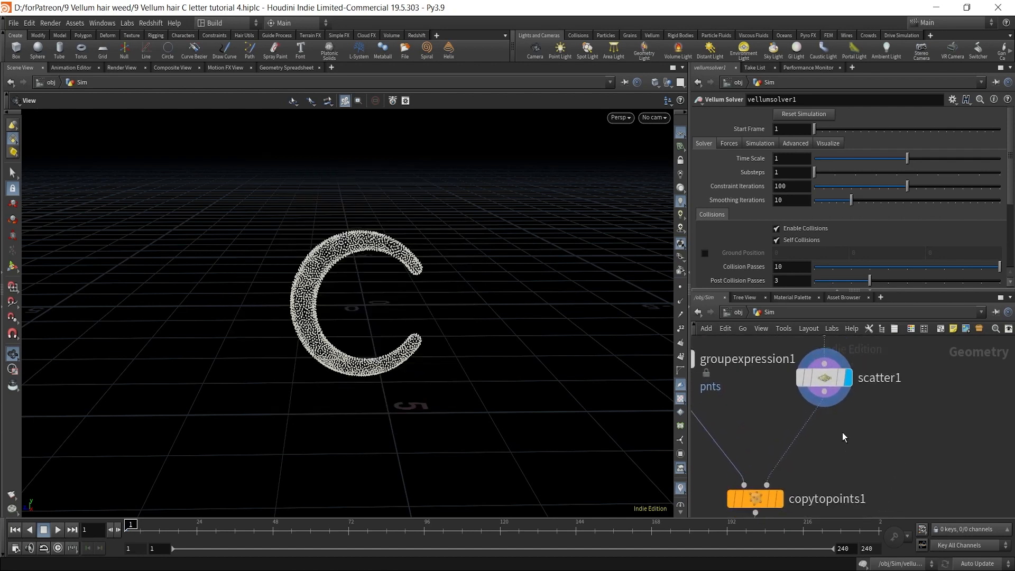
{"action": "key", "text": "Tab"}
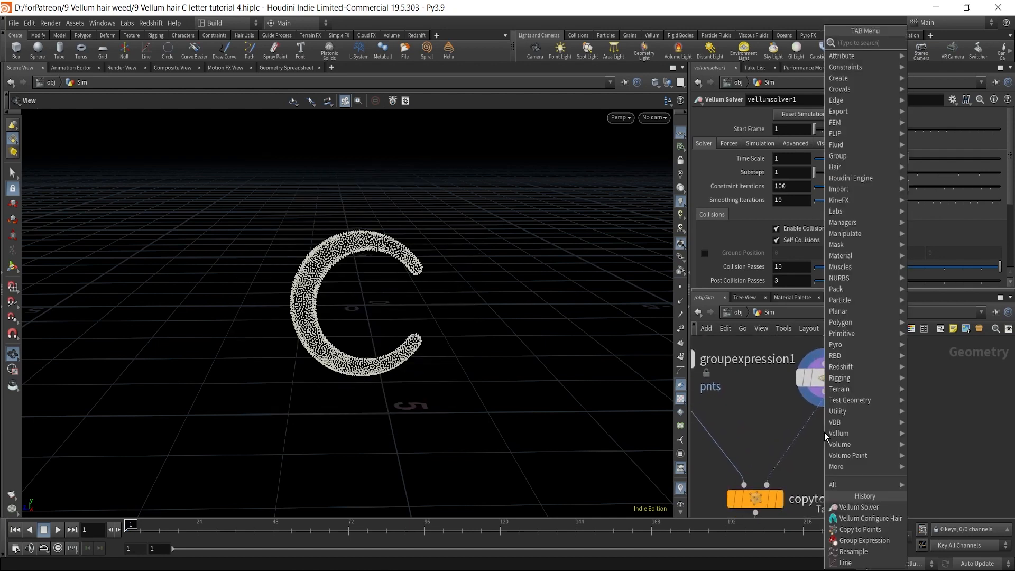
{"action": "type", "text": "aaf"}
{"action": "key", "text": "Return"}
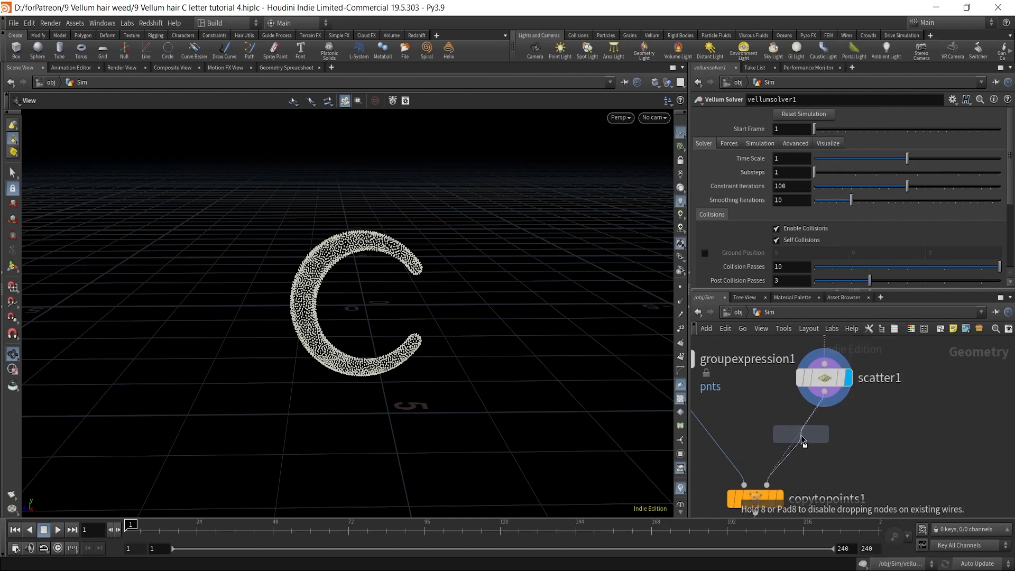
{"action": "left_click", "coordinate": [801, 436]}
{"action": "left_click_drag", "start_coordinate": [801, 436], "coordinate": [824, 434]}
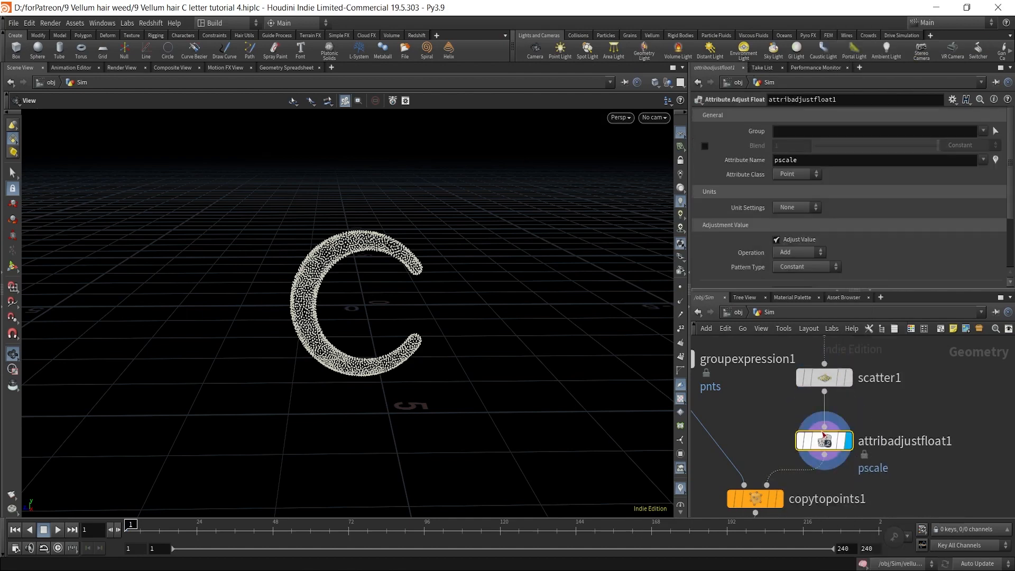
Set the pscale adjustment's operation to Set Always and its pattern type to Noise.
{"action": "scroll", "coordinate": [799, 167], "scroll_direction": "down", "scroll_amount": 5}
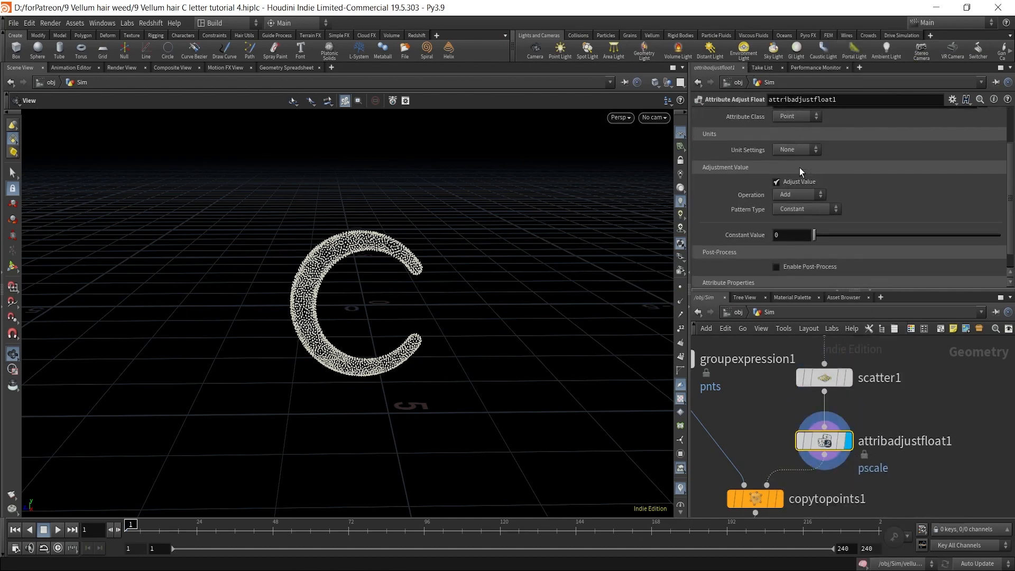
{"action": "left_click", "coordinate": [814, 182]}
{"action": "left_click", "coordinate": [792, 202]}
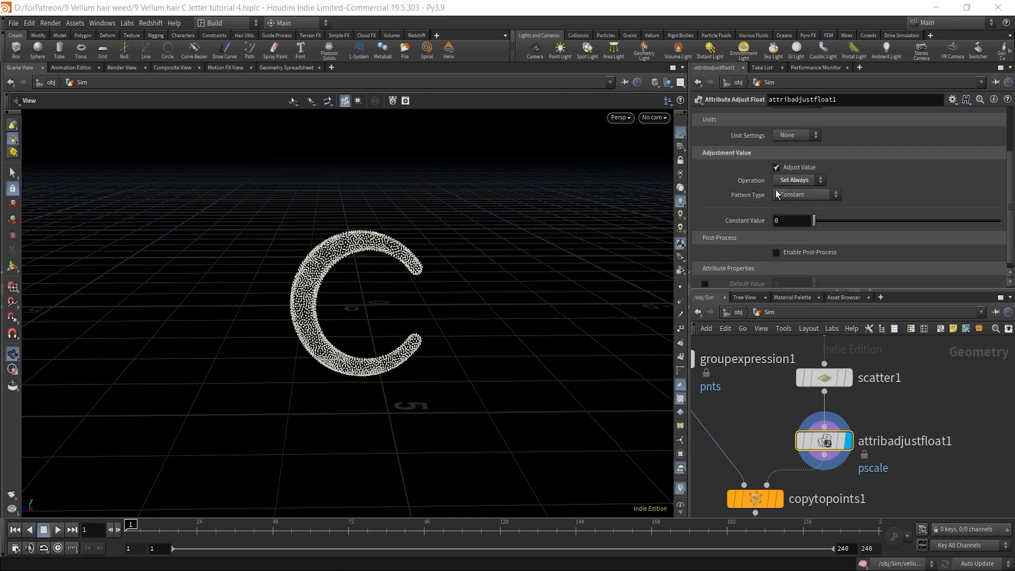
{"action": "scroll", "coordinate": [785, 176], "scroll_direction": "up", "scroll_amount": 5}
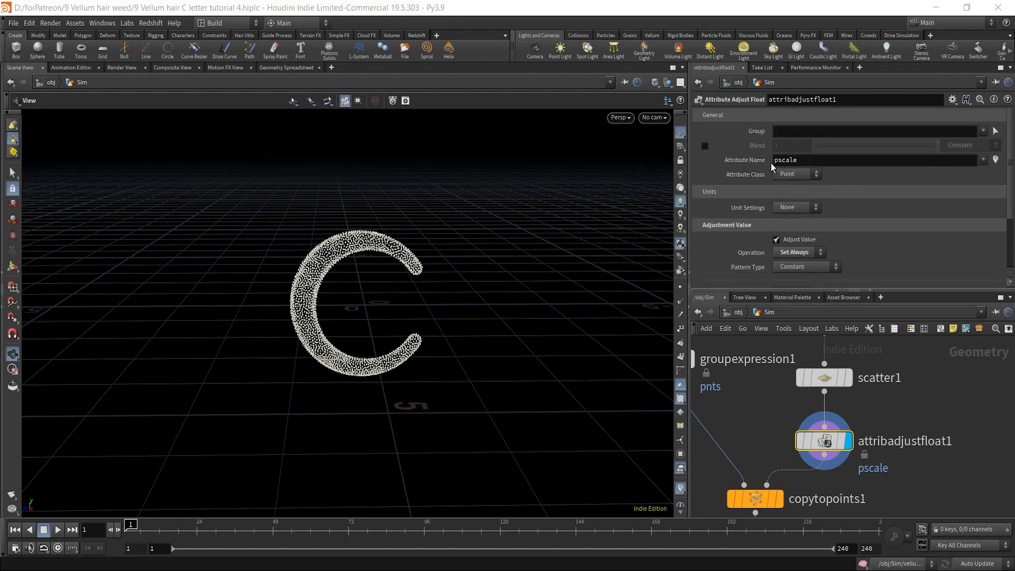
{"action": "scroll", "coordinate": [770, 222], "scroll_direction": "down", "scroll_amount": 3}
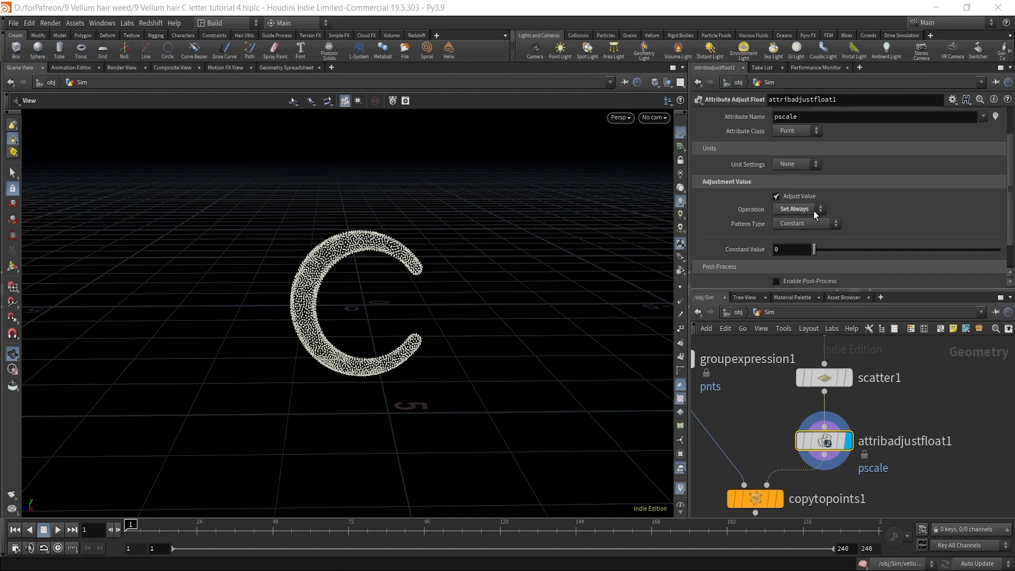
{"action": "scroll", "coordinate": [799, 214], "scroll_direction": "down", "scroll_amount": 2}
{"action": "left_click", "coordinate": [804, 196]}
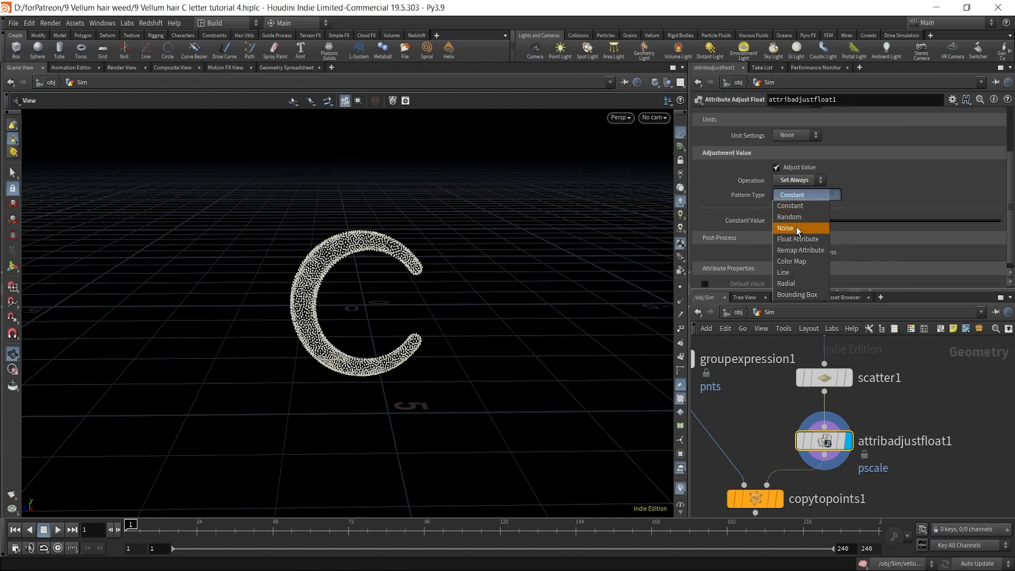
{"action": "left_click", "coordinate": [796, 227]}
Display the Copy to Points result to check the hair lines scaled by the noise-driven pscale.
{"action": "scroll", "coordinate": [781, 217], "scroll_direction": "down", "scroll_amount": 2}
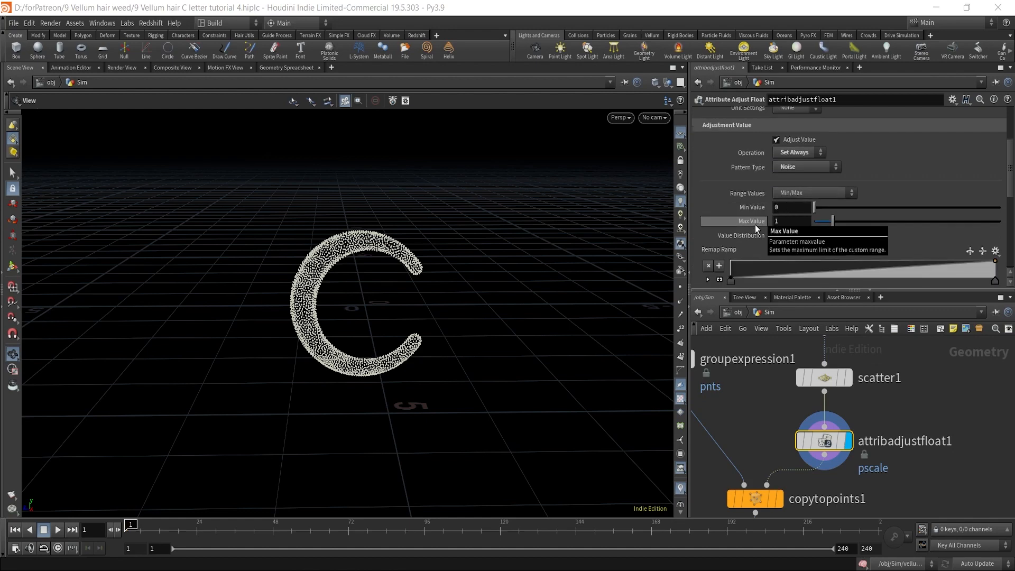
{"action": "left_click", "coordinate": [790, 208]}
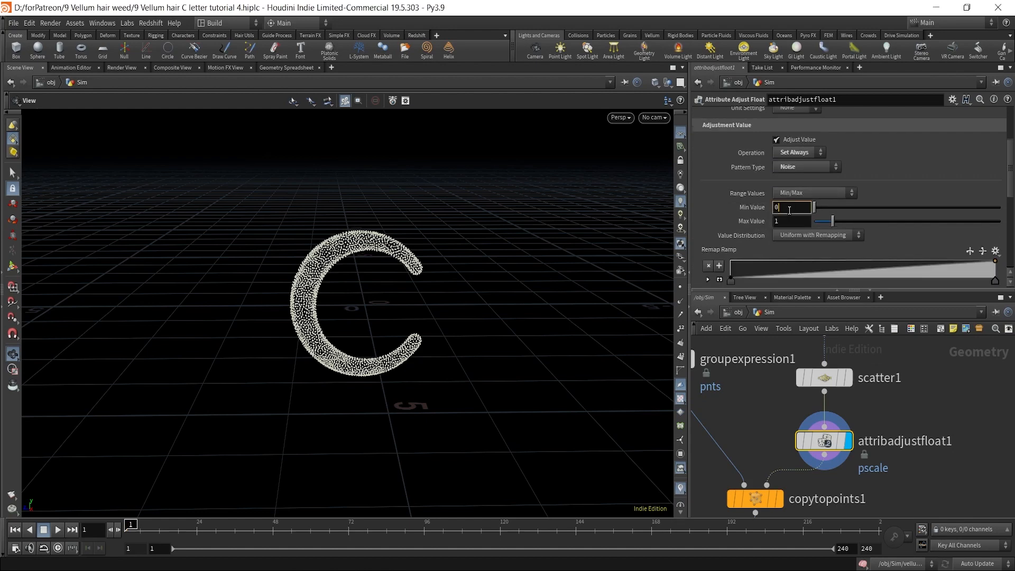
{"action": "middle_click_drag", "start_coordinate": [935, 478], "coordinate": [956, 446]}
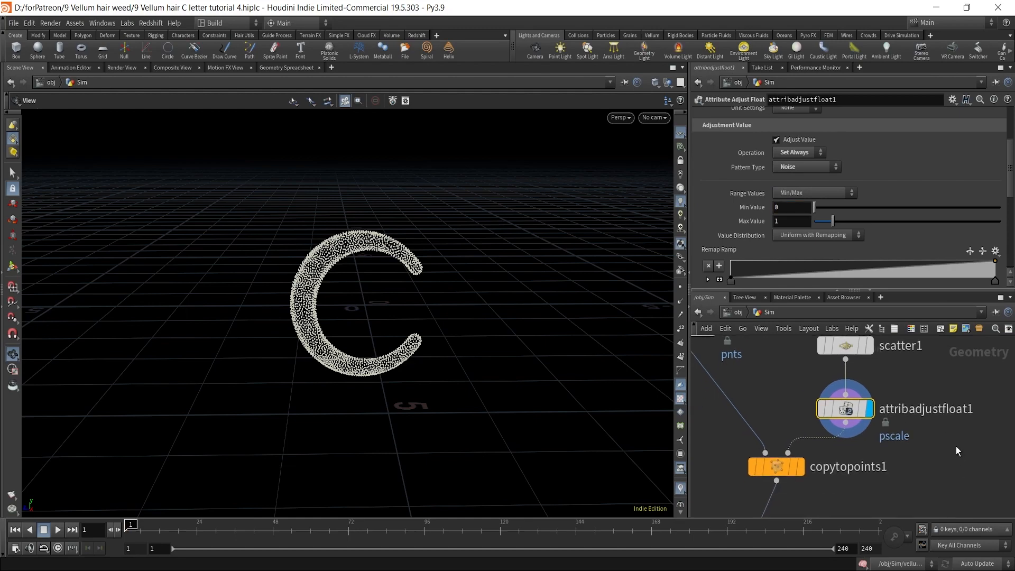
{"action": "left_click", "coordinate": [802, 467]}
{"action": "left_click", "coordinate": [782, 469]}
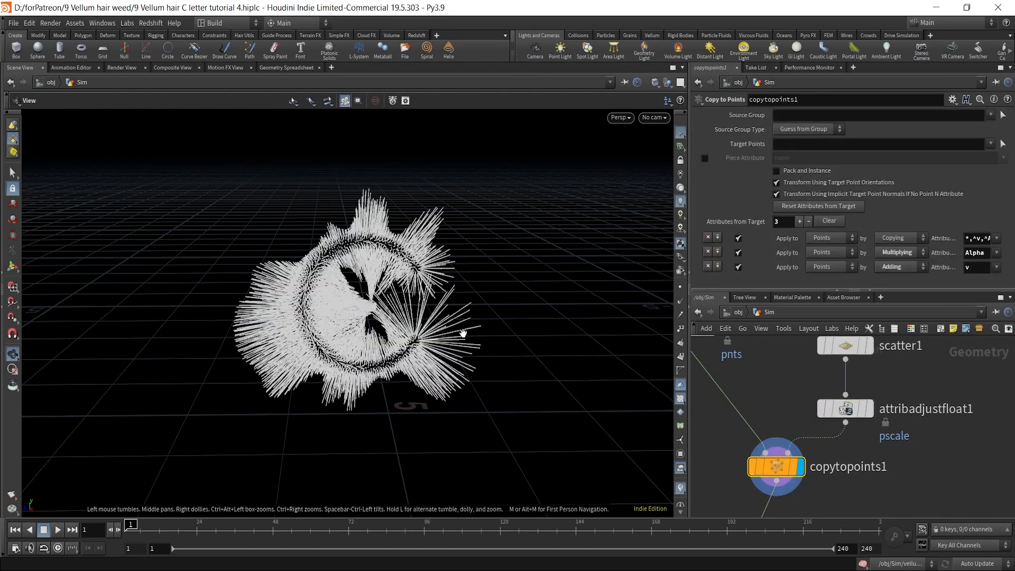
{"action": "right_click_drag", "start_coordinate": [442, 330], "coordinate": [494, 259]}
{"action": "scroll", "coordinate": [894, 454], "scroll_direction": "down", "scroll_amount": 5}
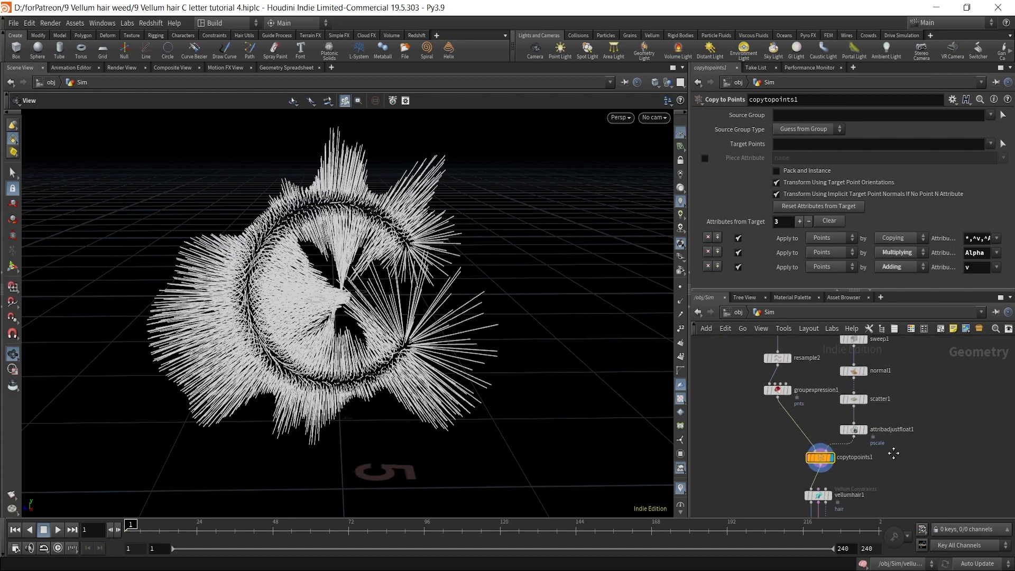
{"action": "mouse_move", "coordinate": [857, 438]}
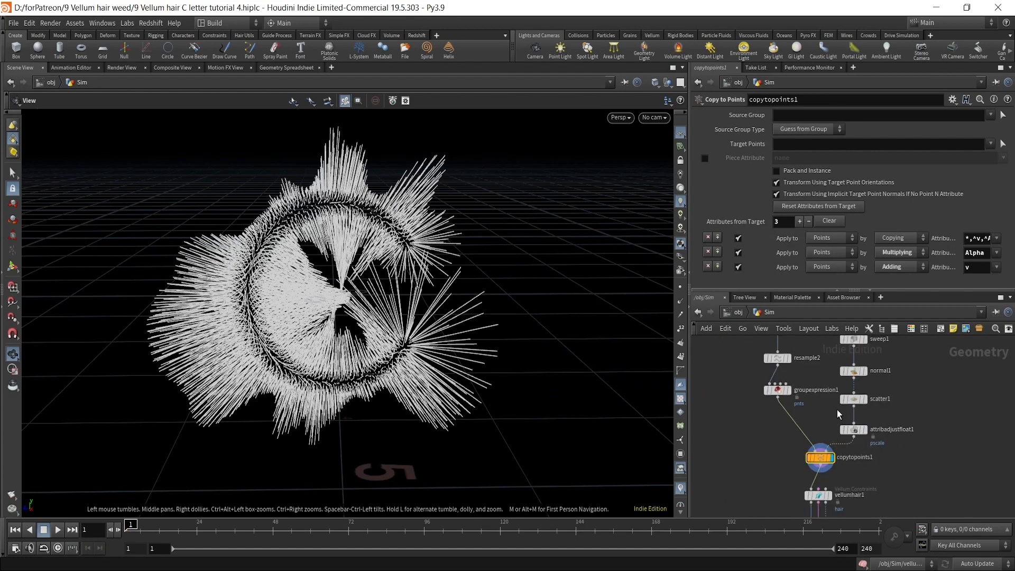
Set the noise range of the pscale adjustment to a minimum of 0.05 and a maximum of 0.5.
{"action": "scroll", "coordinate": [838, 414], "scroll_direction": "up", "scroll_amount": 3}
{"action": "left_click", "coordinate": [856, 435]}
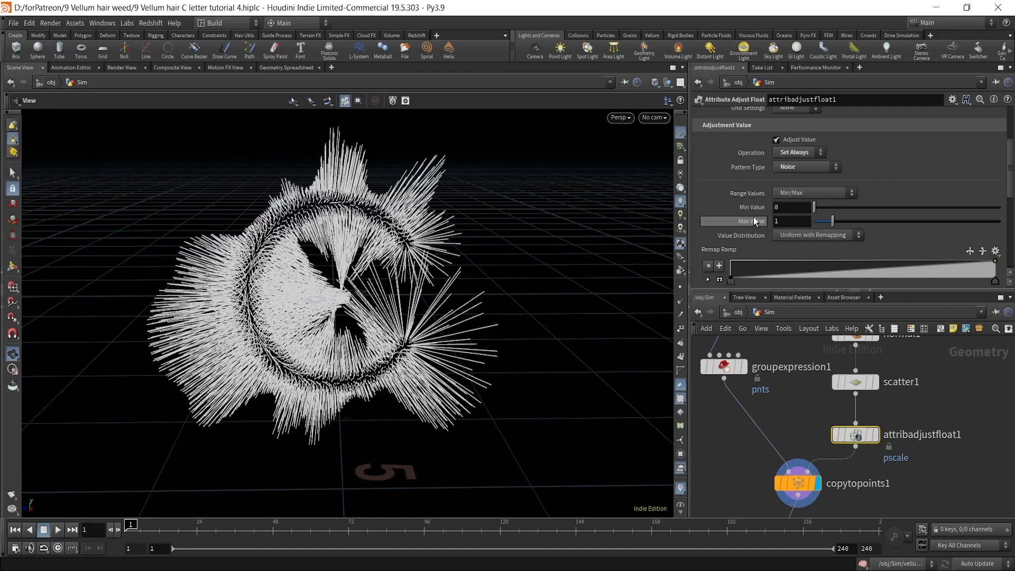
{"action": "left_click", "coordinate": [788, 209]}
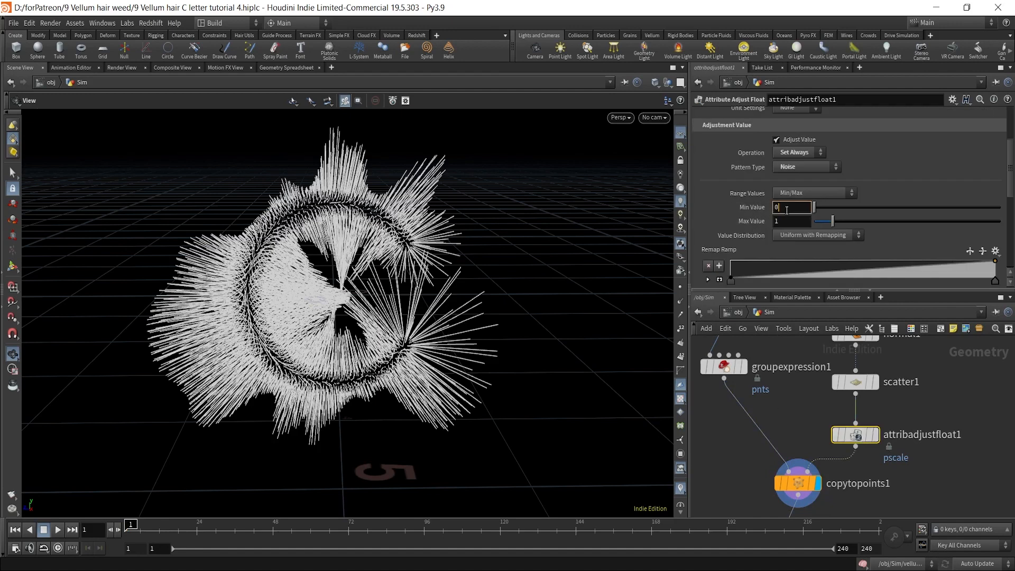
{"action": "type", "text": ".05"}
{"action": "key", "text": "Return"}
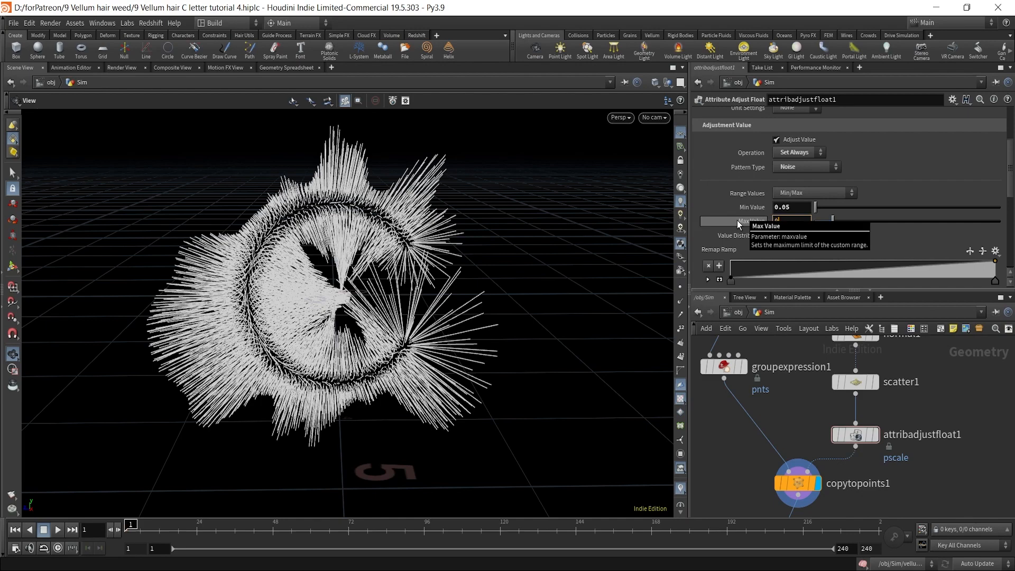
{"action": "type", "text": ".5"}
{"action": "key", "text": "Return"}
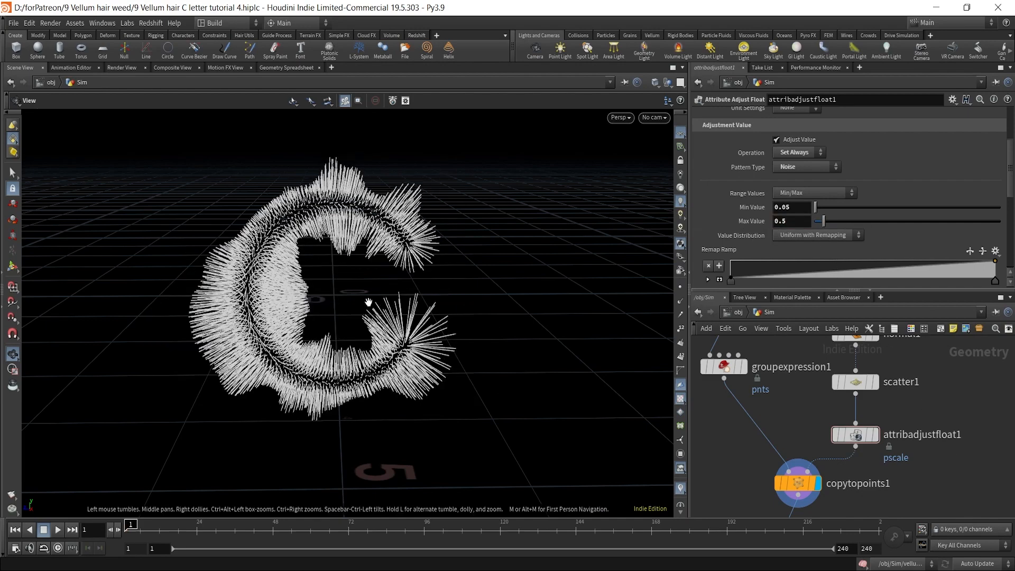
Move both end points of the pscale noise's remap ramp inward to steepen the falloff.
{"action": "scroll", "coordinate": [362, 278], "scroll_direction": "up", "scroll_amount": 3}
{"action": "scroll", "coordinate": [849, 257], "scroll_direction": "down", "scroll_amount": 2}
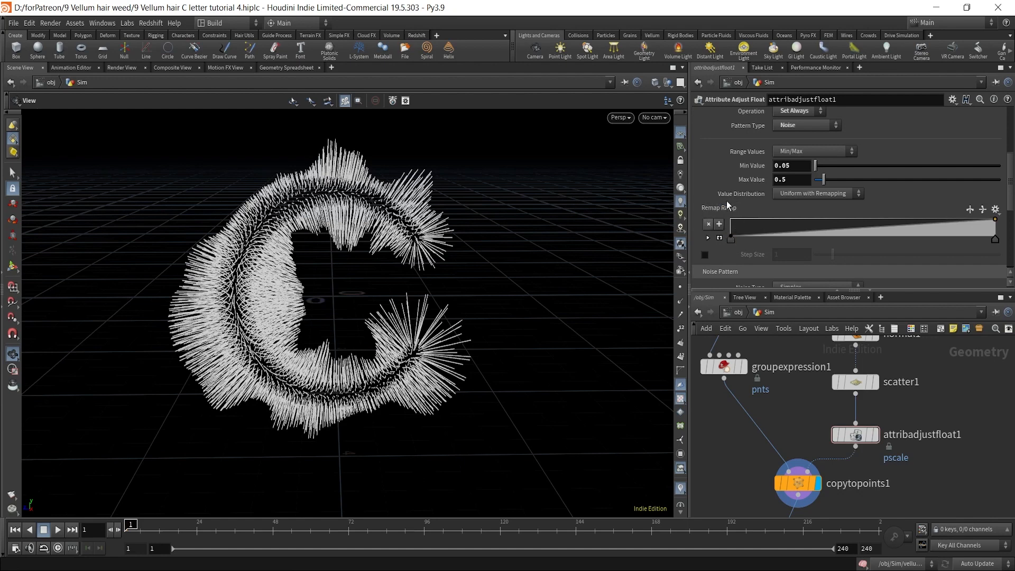
{"action": "left_click_drag", "start_coordinate": [732, 239], "coordinate": [794, 239]}
{"action": "left_click_drag", "start_coordinate": [995, 239], "coordinate": [966, 239]}
Raise the element size of the pscale noise pattern to 7.7.
{"action": "scroll", "coordinate": [844, 227], "scroll_direction": "down", "scroll_amount": 2}
{"action": "scroll", "coordinate": [833, 221], "scroll_direction": "down", "scroll_amount": 6}
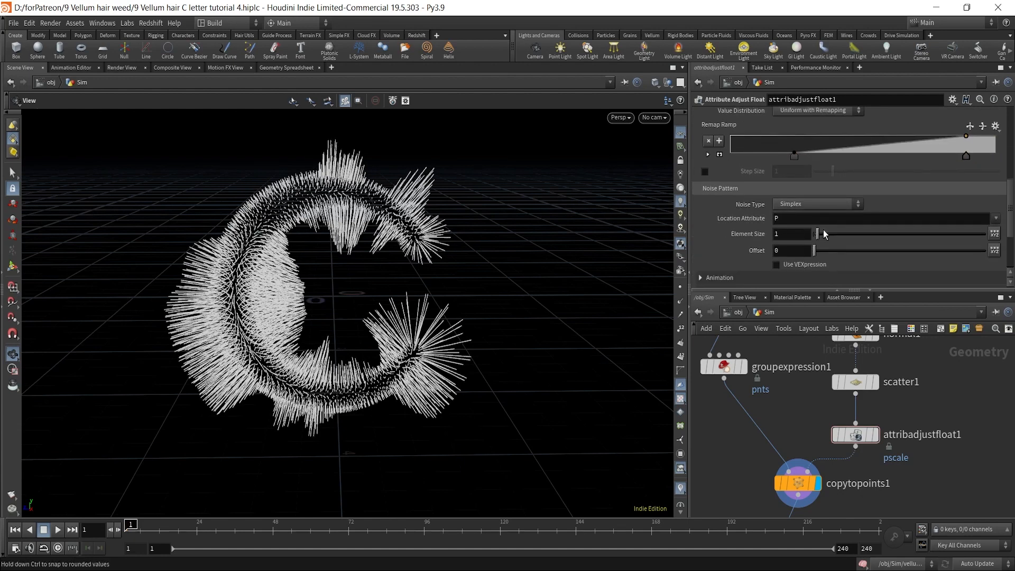
{"action": "scroll", "coordinate": [782, 213], "scroll_direction": "up", "scroll_amount": 4}
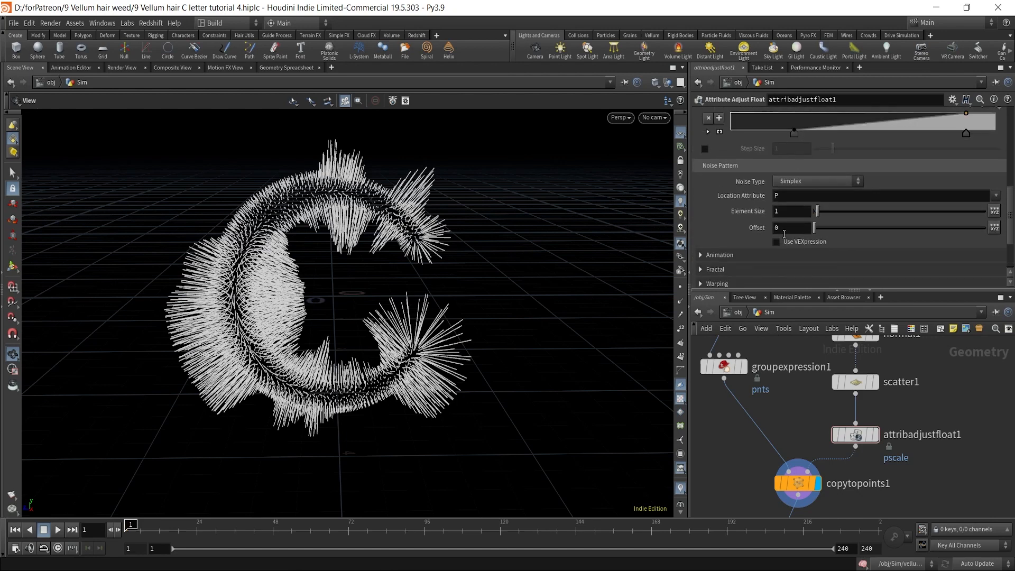
{"action": "left_click_drag", "start_coordinate": [817, 226], "coordinate": [843, 229]}
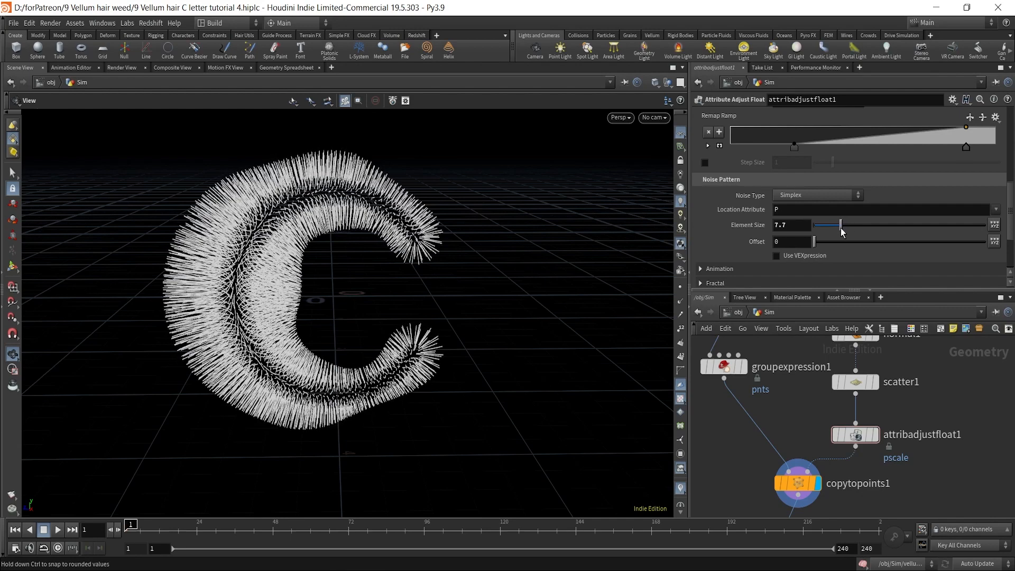
{"action": "left_click_drag", "start_coordinate": [396, 275], "coordinate": [347, 256]}
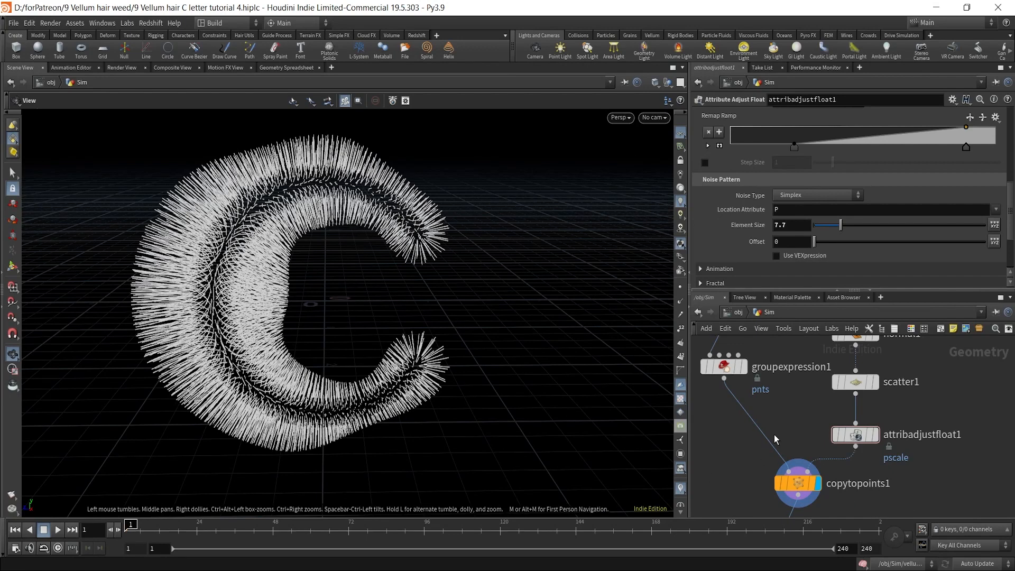
Display the Vellum Solver, play the unpinned hair simulation, and return to frame 1.
{"action": "scroll", "coordinate": [902, 491], "scroll_direction": "down", "scroll_amount": 4}
{"action": "middle_click_drag", "start_coordinate": [911, 497], "coordinate": [891, 430]}
{"action": "scroll", "coordinate": [890, 430], "scroll_direction": "up", "scroll_amount": 2}
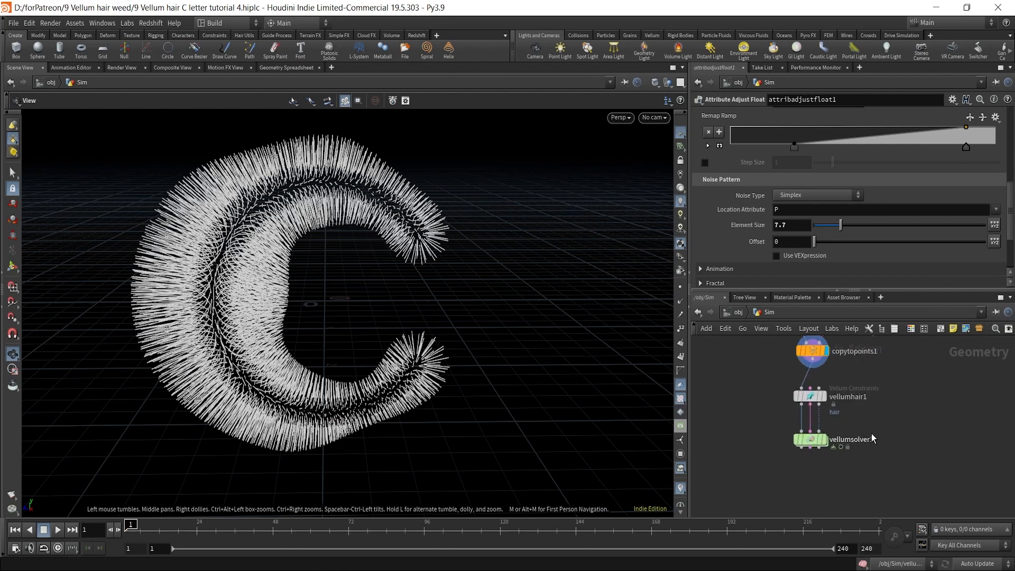
{"action": "left_click", "coordinate": [812, 440]}
{"action": "scroll", "coordinate": [805, 476], "scroll_direction": "up", "scroll_amount": 2}
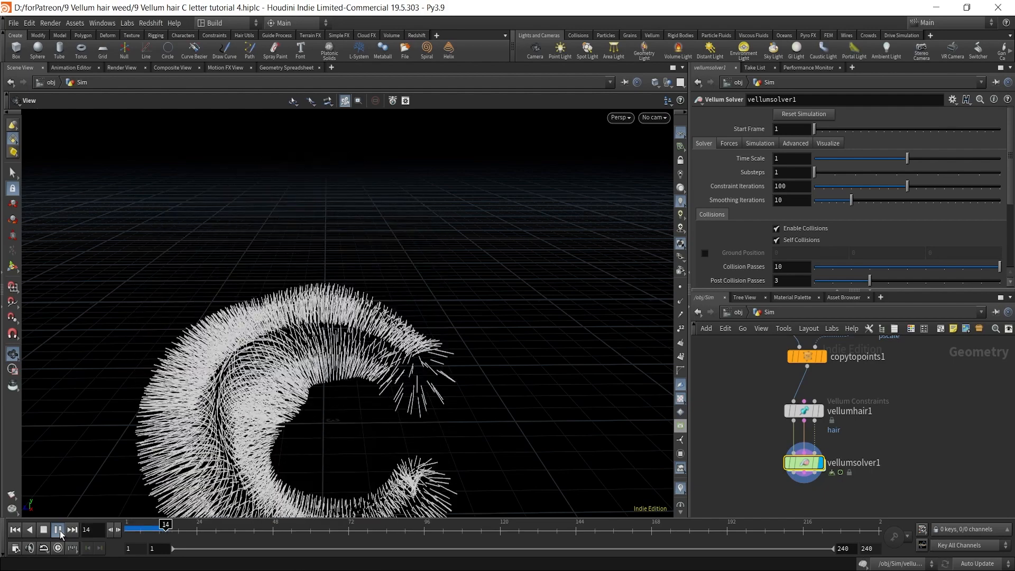
{"action": "left_click", "coordinate": [59, 531]}
{"action": "left_click_drag", "start_coordinate": [324, 356], "coordinate": [254, 307]}
{"action": "left_click_drag", "start_coordinate": [194, 529], "coordinate": [129, 523]}
{"action": "right_click_drag", "start_coordinate": [287, 413], "coordinate": [313, 311]}
{"action": "middle_click_drag", "start_coordinate": [315, 303], "coordinate": [330, 384]}
{"action": "right_click_drag", "start_coordinate": [300, 357], "coordinate": [372, 287]}
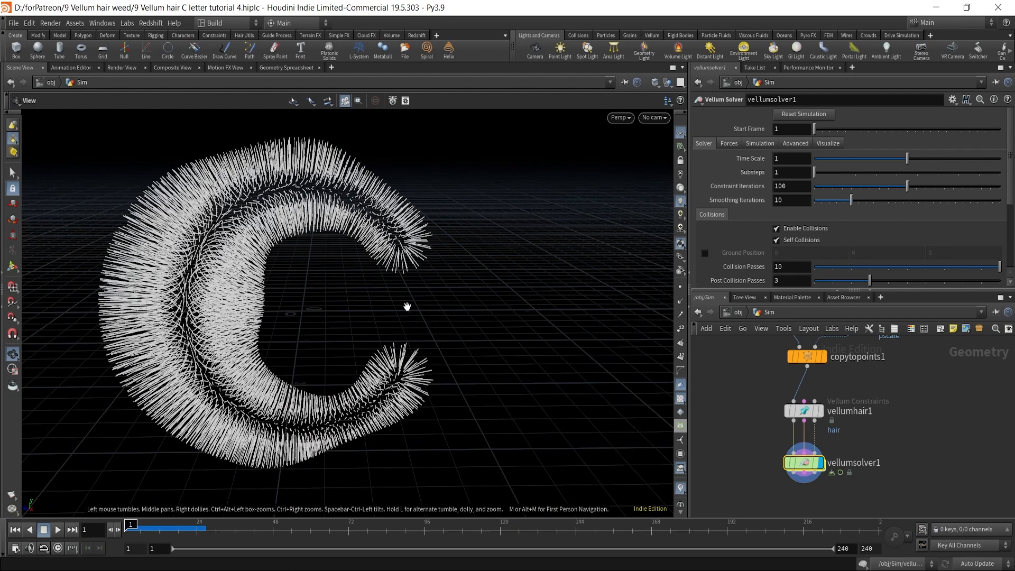
Pin the Vellum hair to animation using the pnts group as its pin points.
{"action": "scroll", "coordinate": [833, 430], "scroll_direction": "up", "scroll_amount": 2}
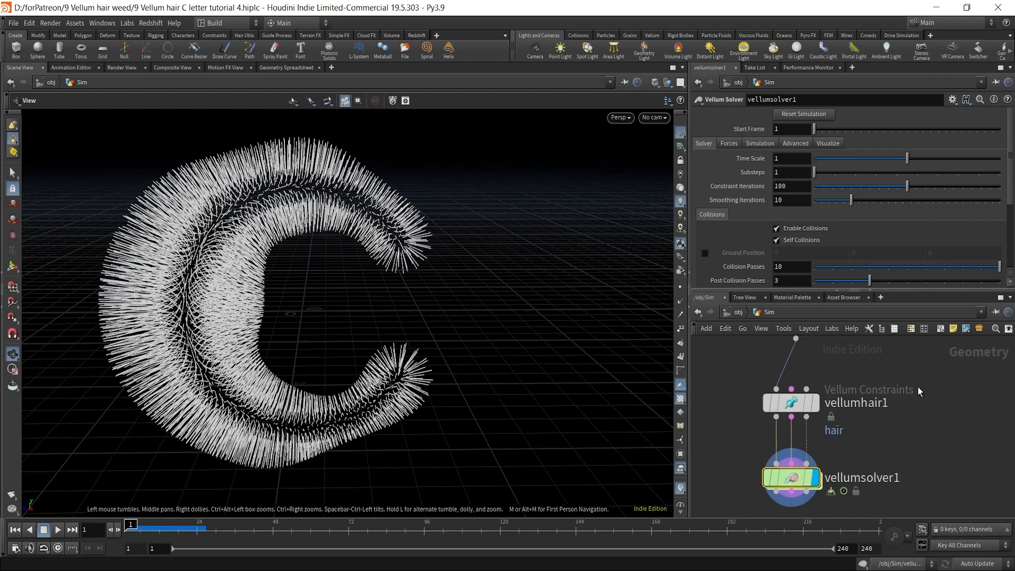
{"action": "left_click", "coordinate": [792, 408]}
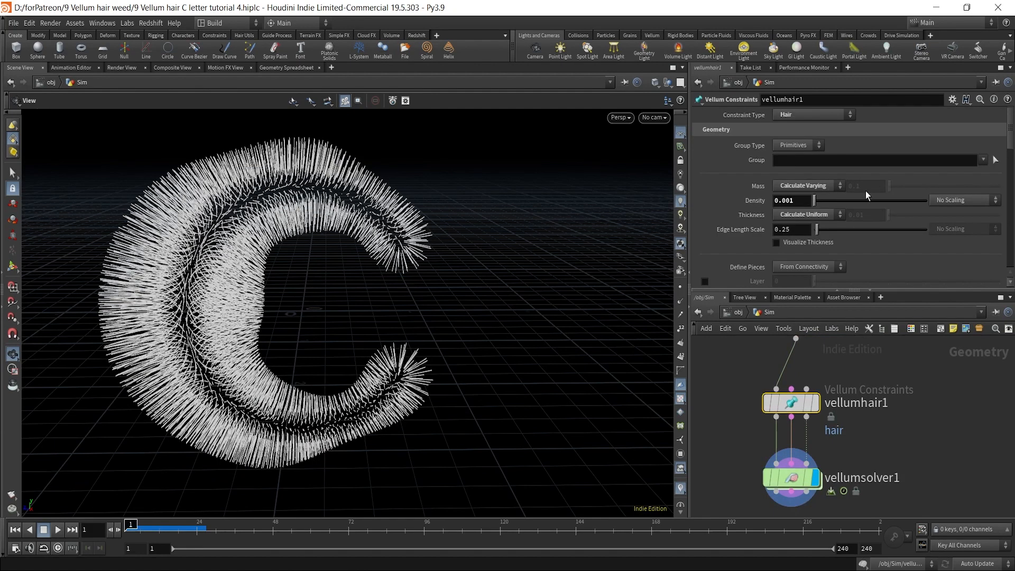
{"action": "scroll", "coordinate": [751, 199], "scroll_direction": "down", "scroll_amount": 6}
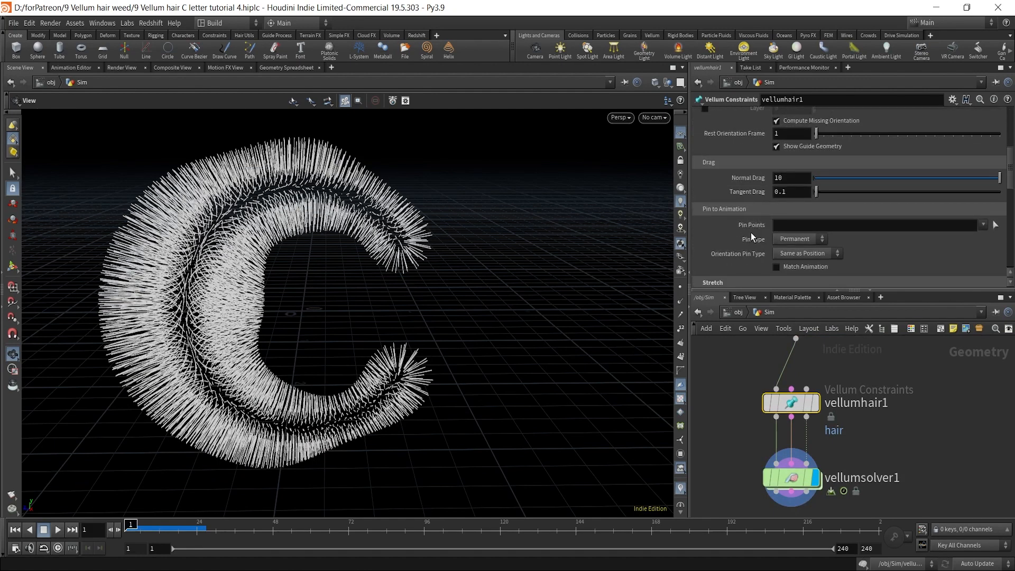
{"action": "left_click", "coordinate": [983, 225]}
{"action": "left_click", "coordinate": [989, 239]}
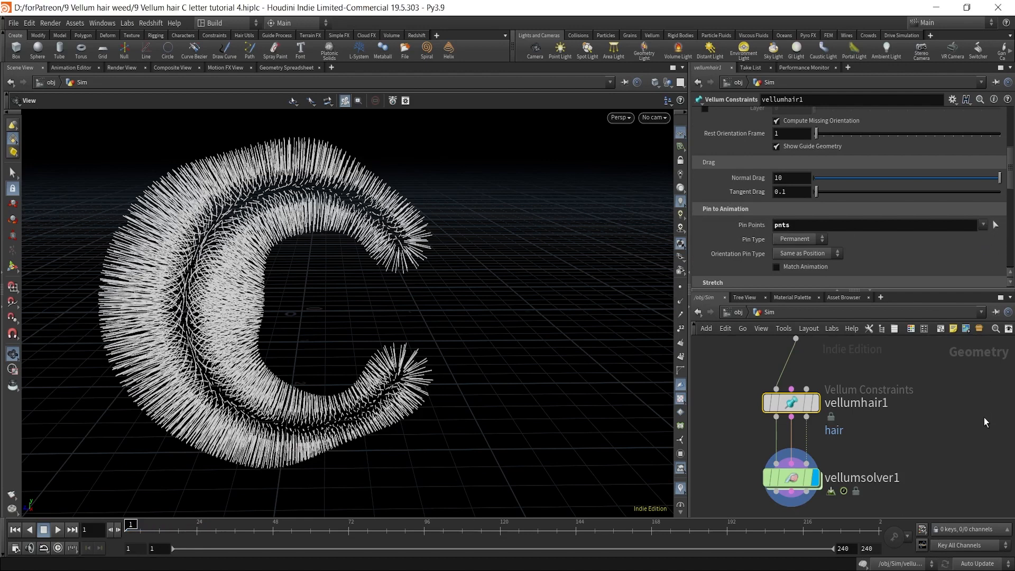
Display the Vellum hair node and inspect the pinned root points along the C shape.
{"action": "left_click", "coordinate": [815, 405]}
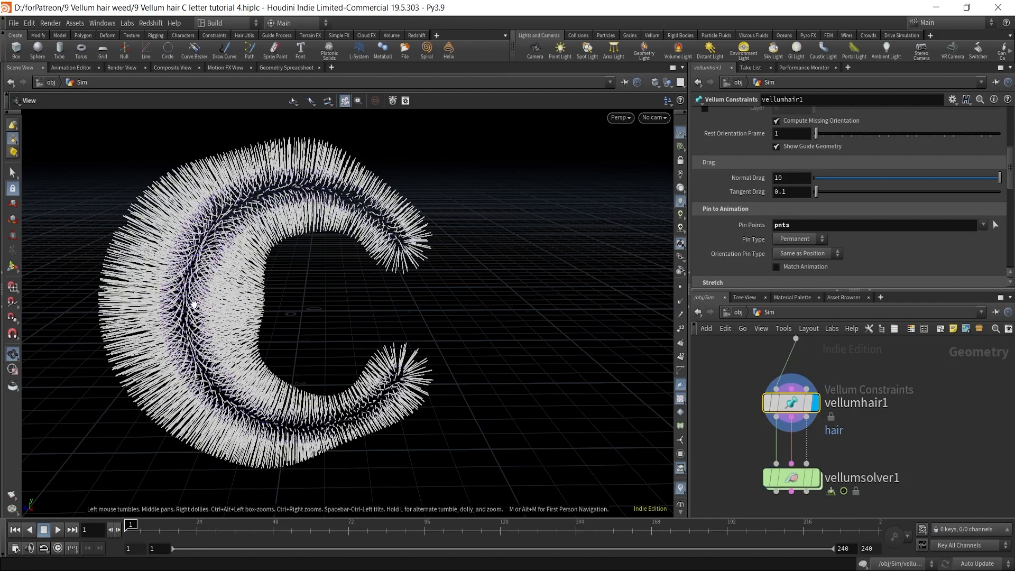
{"action": "scroll", "coordinate": [194, 303], "scroll_direction": "up", "scroll_amount": 10}
{"action": "scroll", "coordinate": [294, 223], "scroll_direction": "down", "scroll_amount": 10}
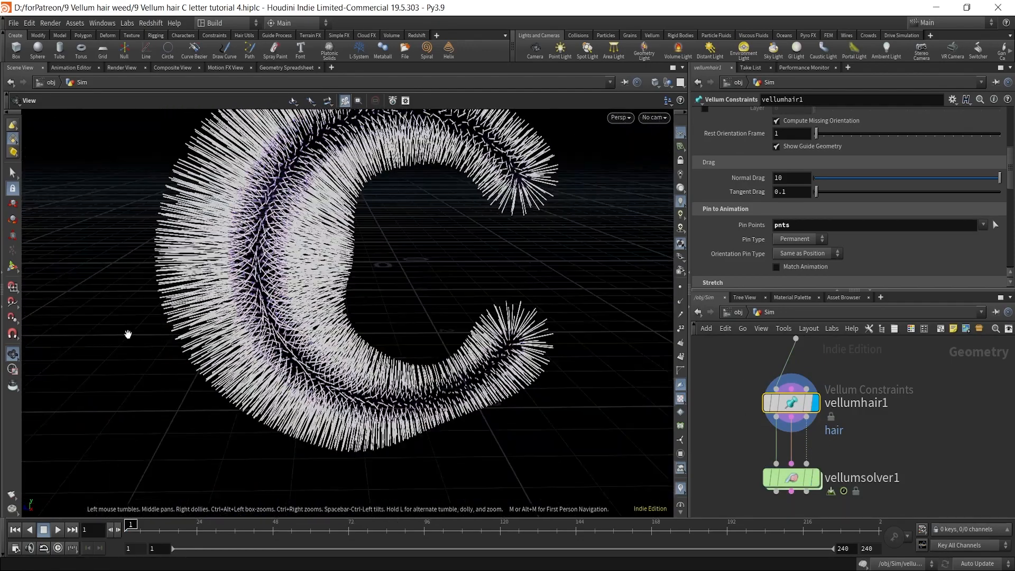
{"action": "scroll", "coordinate": [233, 294], "scroll_direction": "up", "scroll_amount": 2}
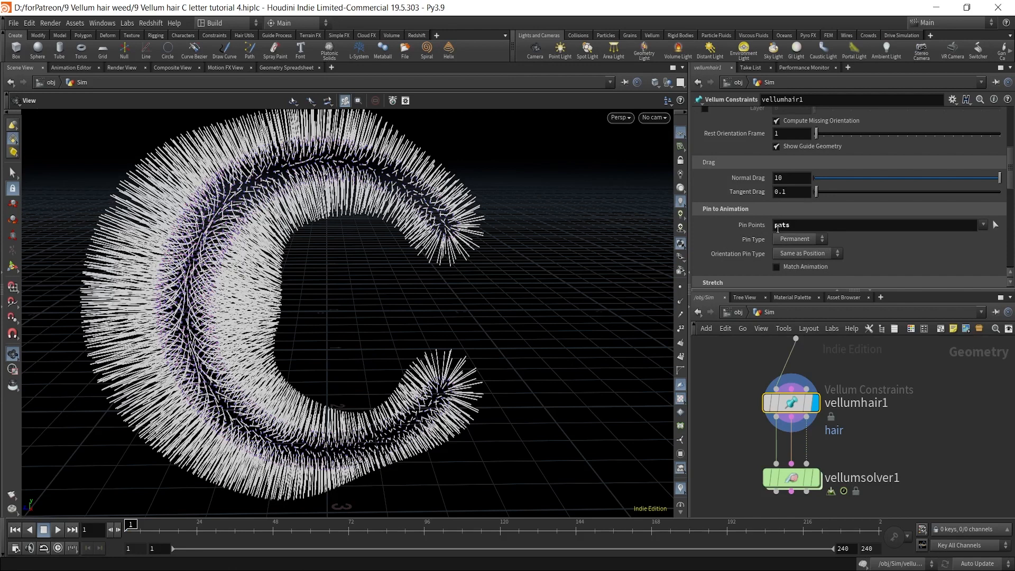
Display the Vellum Solver again, play the pinned hair simulation, and scrub through its cached frames.
{"action": "middle_click_drag", "start_coordinate": [923, 504], "coordinate": [928, 460]}
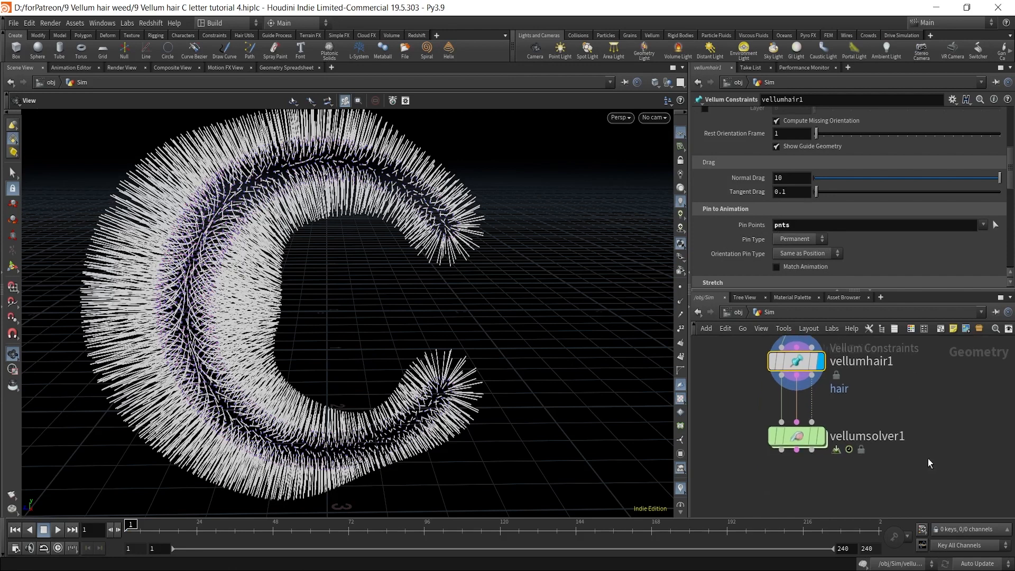
{"action": "scroll", "coordinate": [825, 424], "scroll_direction": "up", "scroll_amount": 1}
{"action": "left_click", "coordinate": [822, 439]}
{"action": "left_click", "coordinate": [796, 445]}
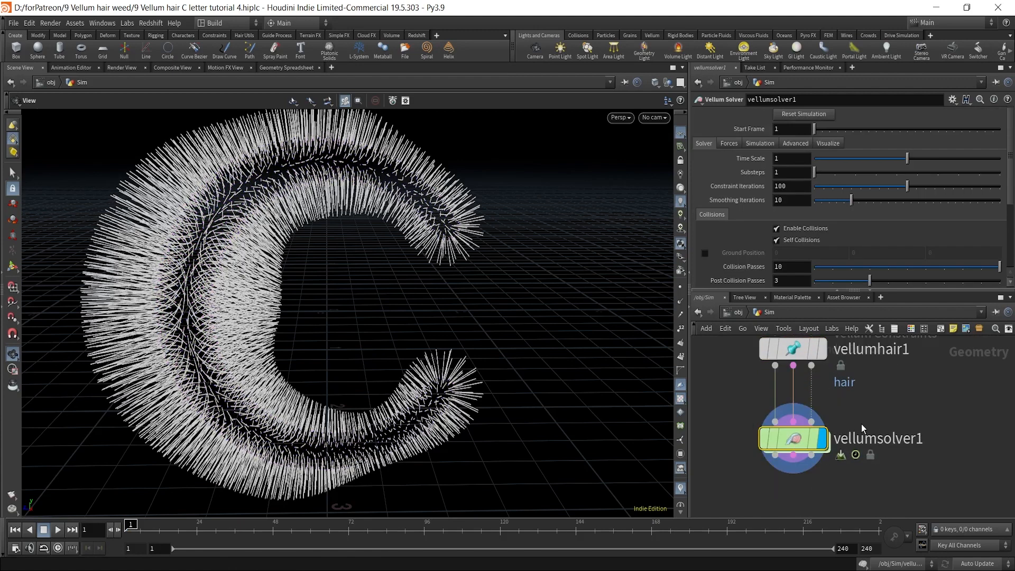
{"action": "scroll", "coordinate": [918, 397], "scroll_direction": "down", "scroll_amount": 1}
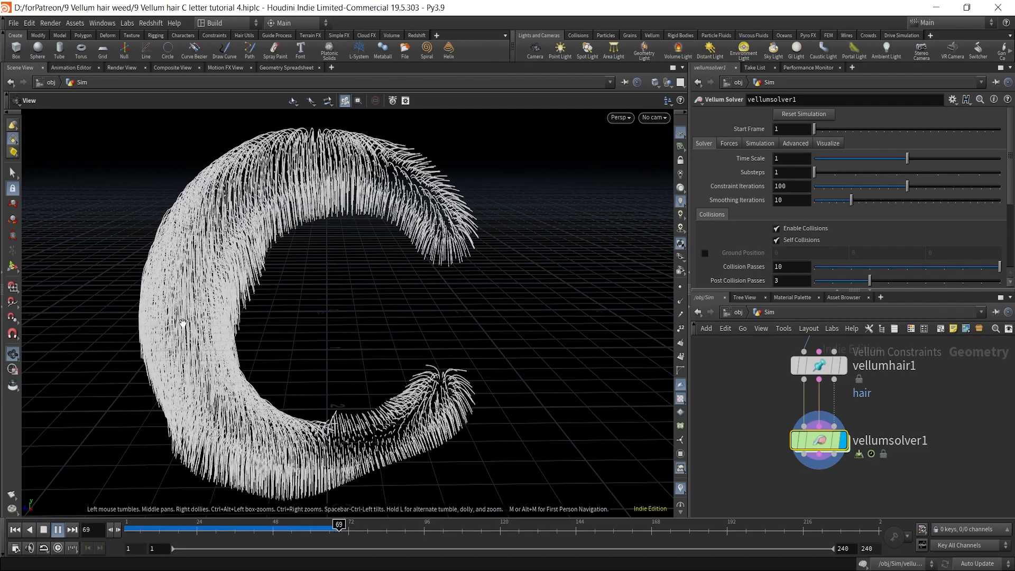
{"action": "left_click", "coordinate": [43, 533]}
{"action": "left_click", "coordinate": [15, 529]}
{"action": "left_click_drag", "start_coordinate": [152, 528], "coordinate": [288, 526]}
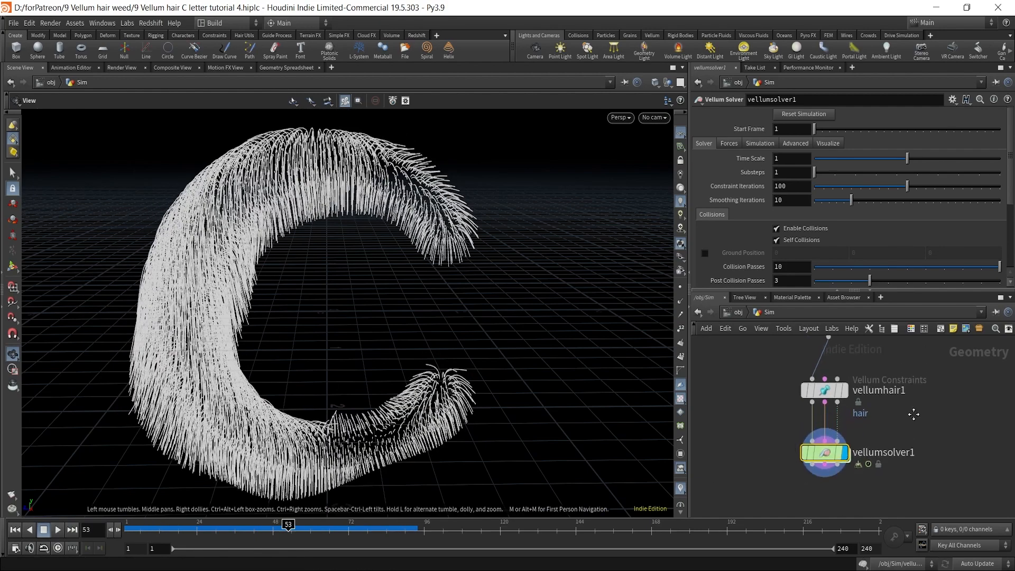
{"action": "scroll", "coordinate": [856, 354], "scroll_direction": "up", "scroll_amount": 3}
{"action": "left_click", "coordinate": [788, 375]}
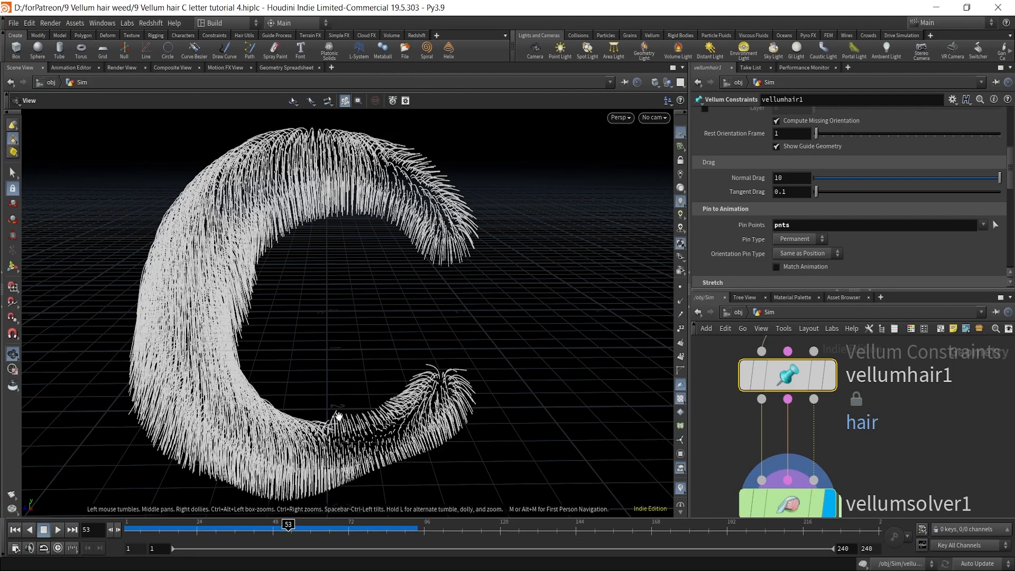
{"action": "mouse_move", "coordinate": [158, 529]}
{"action": "left_mouse_down"}
{"action": "mouse_move", "coordinate": [149, 530]}
{"action": "mouse_move", "coordinate": [183, 531]}
{"action": "mouse_move", "coordinate": [162, 532]}
{"action": "left_mouse_up"}
{"action": "scroll", "coordinate": [985, 428], "scroll_direction": "down", "scroll_amount": 4}
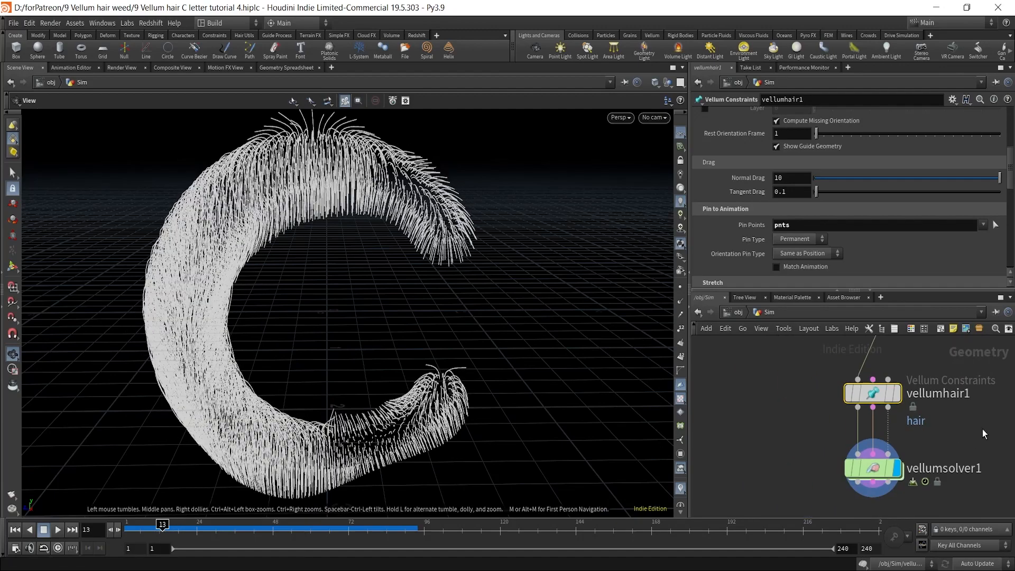
Set the Vellum Solver's Y gravity to 0 and play the simulation.
{"action": "middle_click_drag", "start_coordinate": [983, 433], "coordinate": [975, 418]}
{"action": "scroll", "coordinate": [876, 452], "scroll_direction": "up", "scroll_amount": 3}
{"action": "left_click", "coordinate": [873, 450]}
{"action": "left_click", "coordinate": [729, 144]}
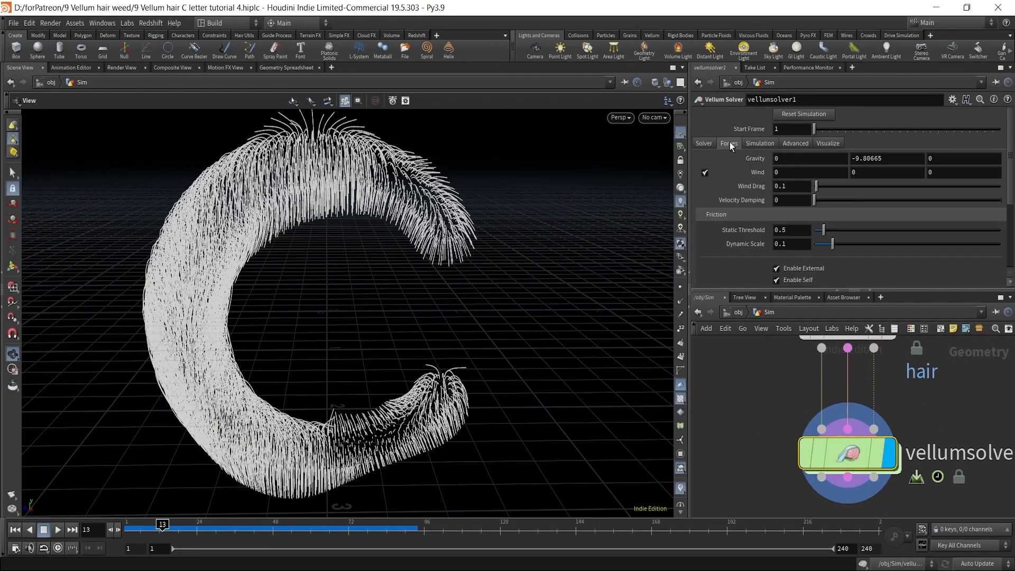
{"action": "left_click_drag", "start_coordinate": [886, 157], "coordinate": [791, 171]}
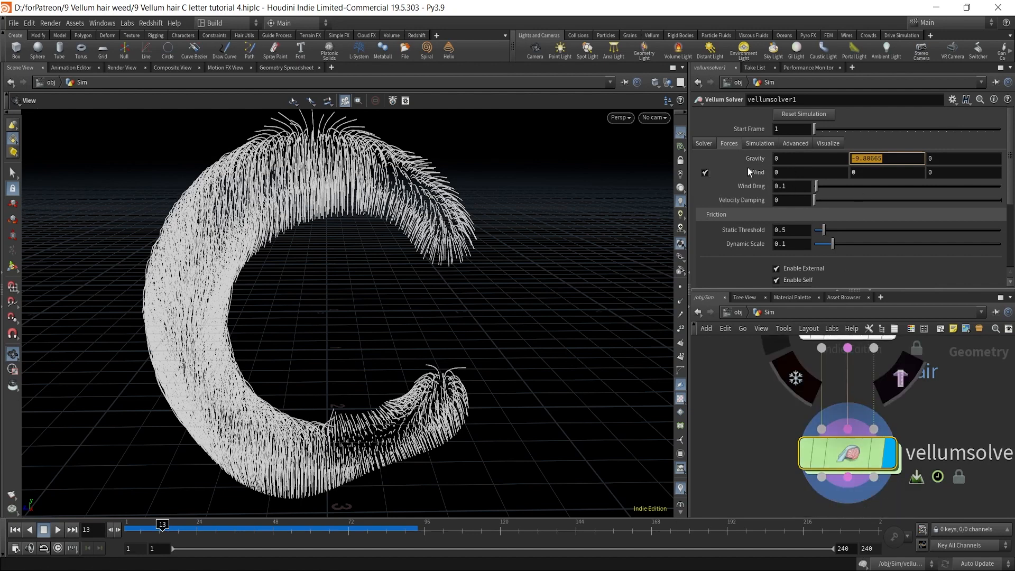
{"action": "type", "text": "0"}
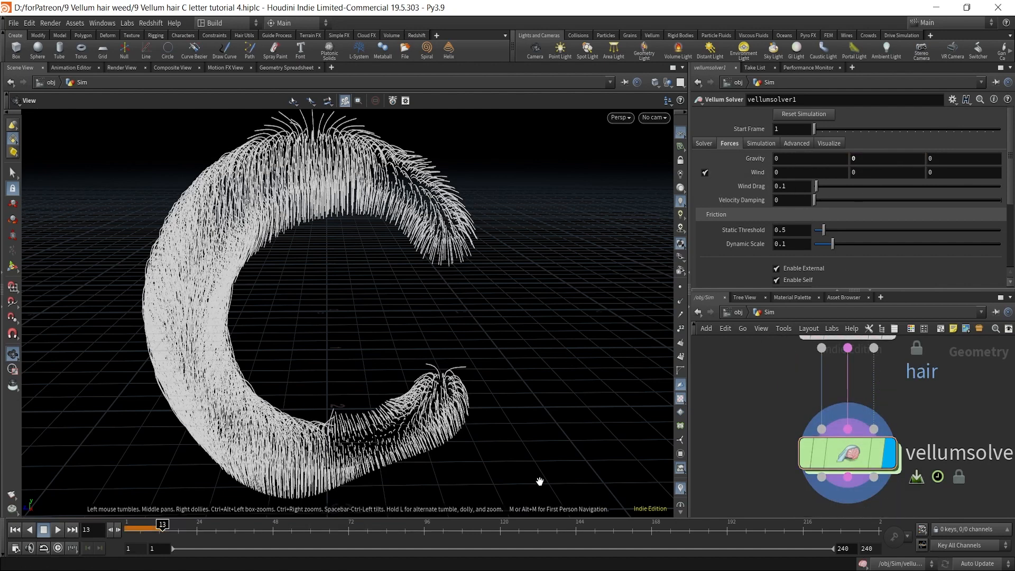
{"action": "left_click", "coordinate": [59, 531]}
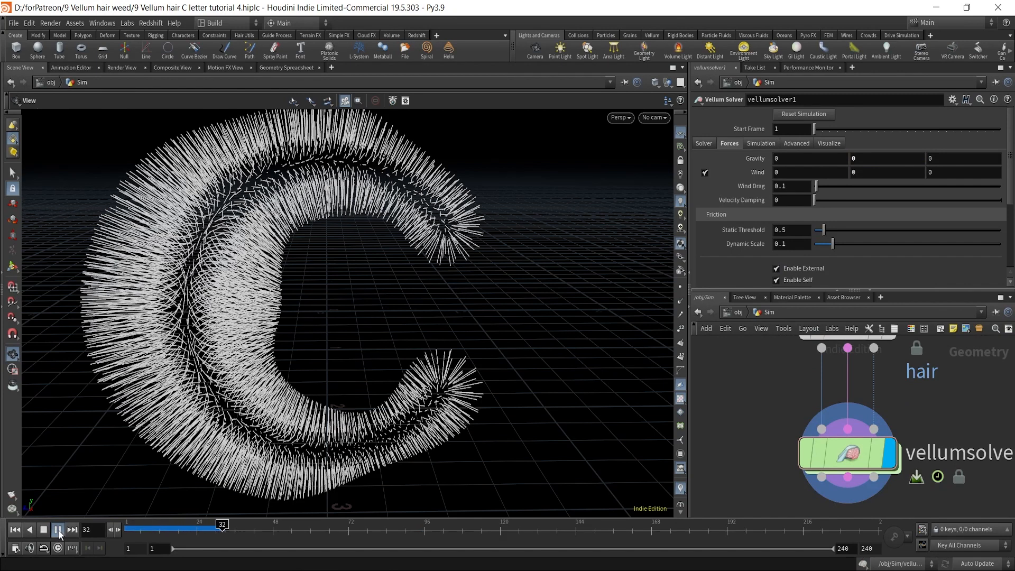
Stop playback, add a POP Force inside the Vellum Solver, and connect it to the FORCE output.
{"action": "left_click", "coordinate": [59, 531]}
{"action": "scroll", "coordinate": [899, 402], "scroll_direction": "down", "scroll_amount": 3}
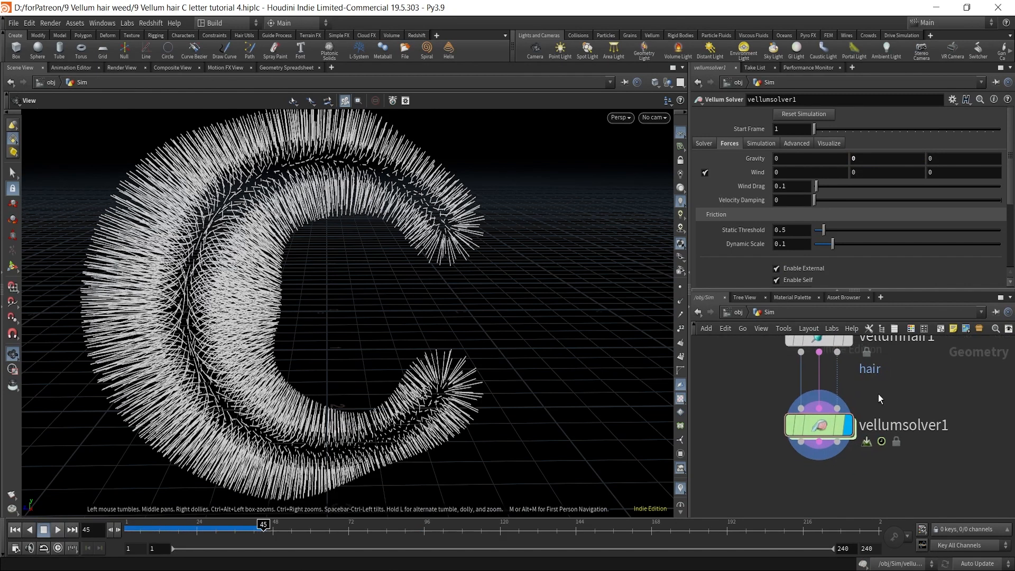
{"action": "double_click", "coordinate": [801, 437]}
{"action": "scroll", "coordinate": [799, 437], "scroll_direction": "up", "scroll_amount": 3}
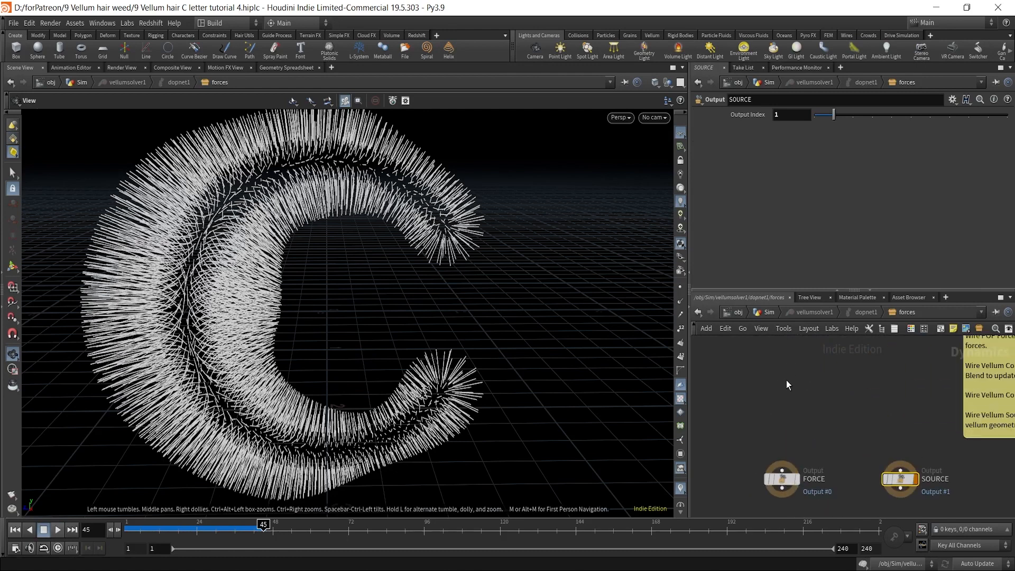
{"action": "key", "text": "Tab"}
{"action": "type", "text": "popfo"}
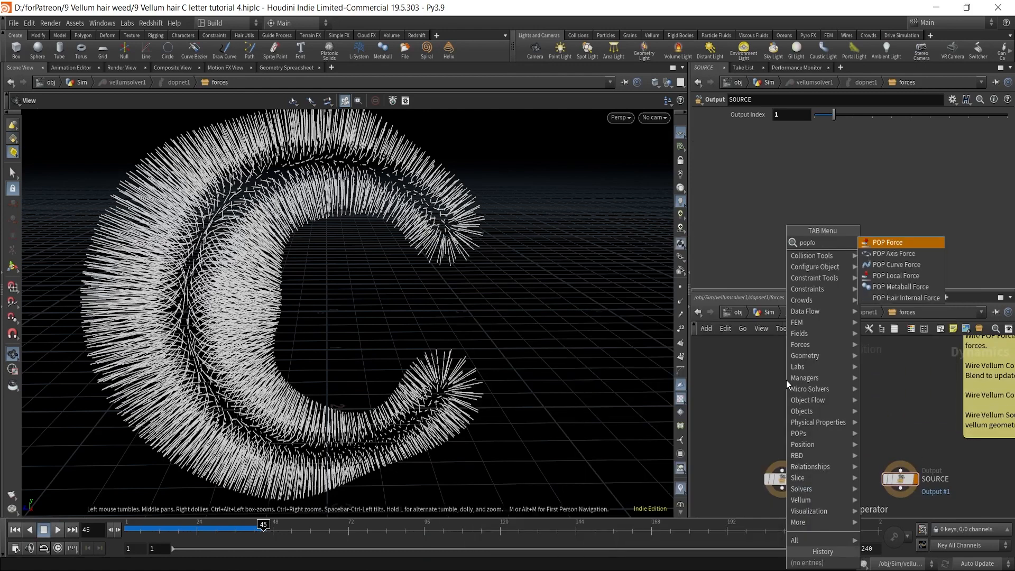
{"action": "key", "text": "Return"}
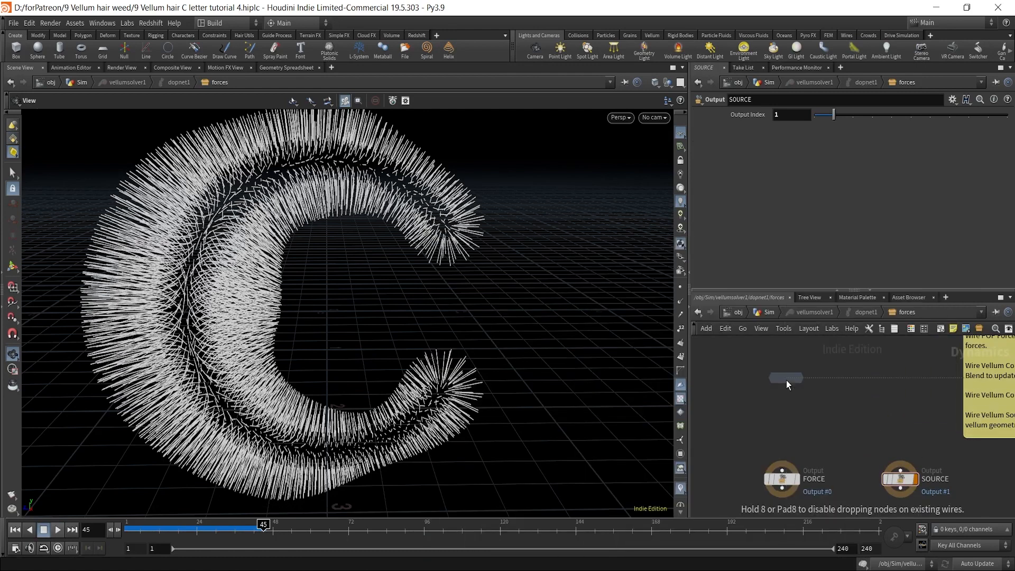
{"action": "left_click", "coordinate": [787, 381]}
{"action": "left_click_drag", "start_coordinate": [787, 389], "coordinate": [782, 469]}
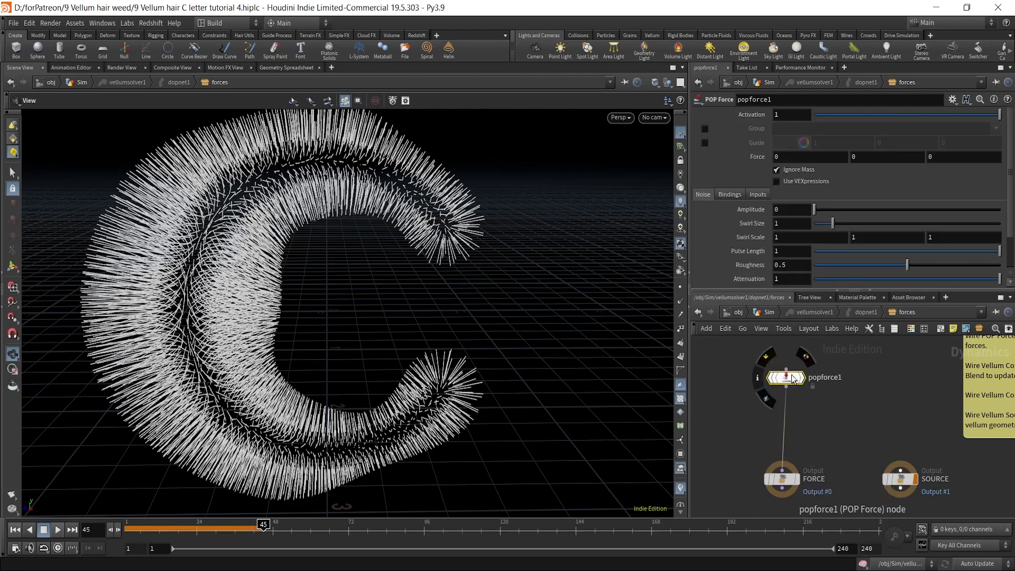
Set the POP Force noise amplitude to about 0.74 and play the hair simulation from the first frame.
{"action": "left_click", "coordinate": [16, 532]}
{"action": "mouse_move", "coordinate": [814, 209]}
{"action": "left_mouse_down"}
{"action": "mouse_move", "coordinate": [829, 212]}
{"action": "mouse_move", "coordinate": [823, 224]}
{"action": "mouse_move", "coordinate": [829, 209]}
{"action": "left_mouse_up"}
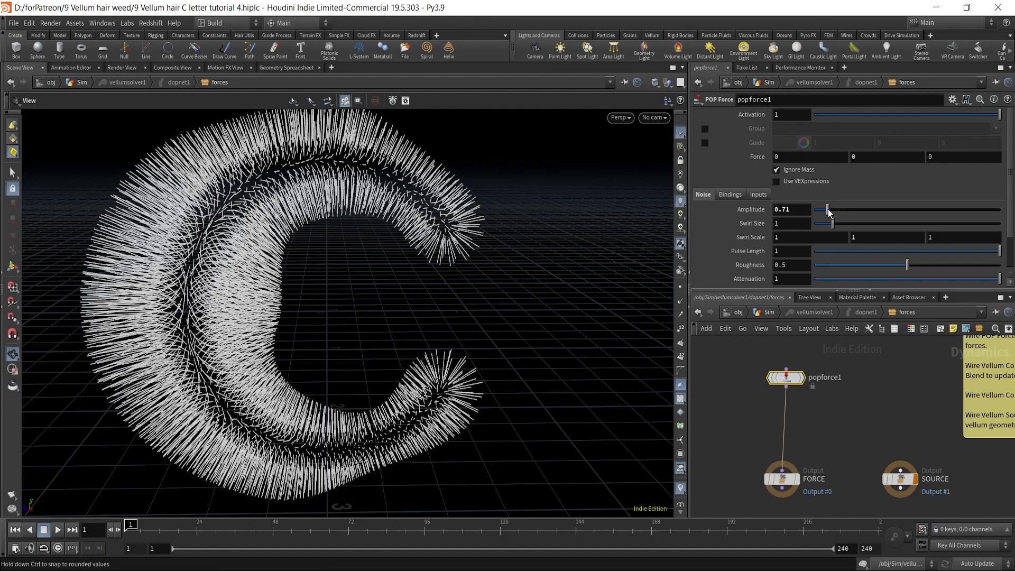
{"action": "left_click", "coordinate": [762, 313]}
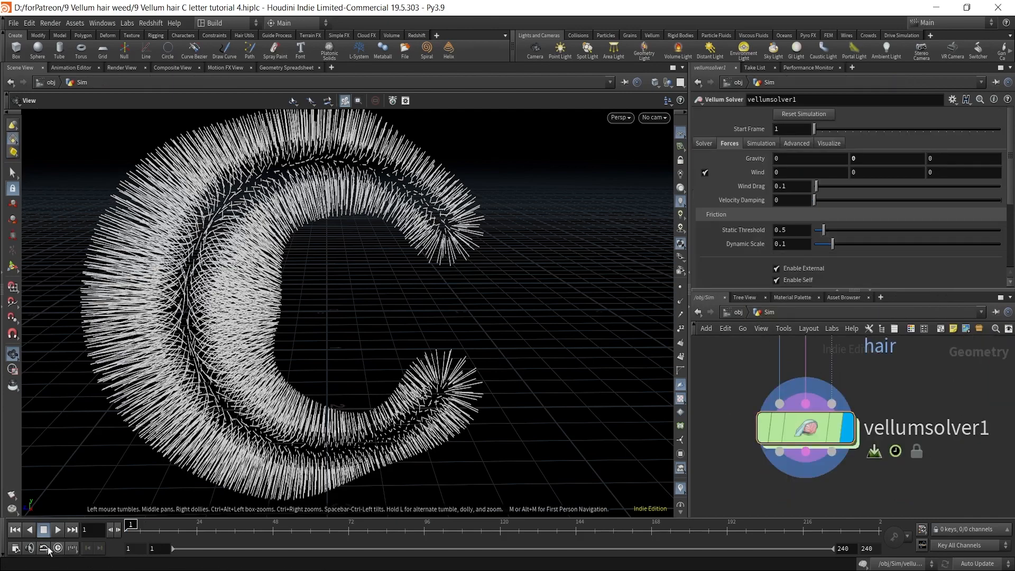
{"action": "left_click", "coordinate": [57, 531]}
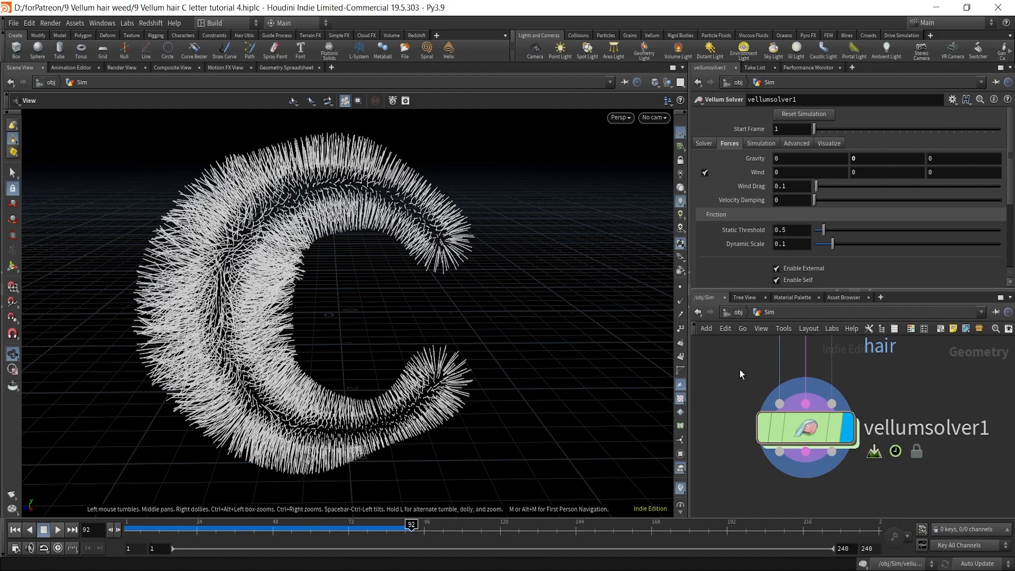
Set the bend stiffness multiplier of the Vellum hair constraints to 0.0001.
{"action": "scroll", "coordinate": [920, 387], "scroll_direction": "down", "scroll_amount": 4}
{"action": "middle_click_drag", "start_coordinate": [947, 402], "coordinate": [916, 474]}
{"action": "scroll", "coordinate": [835, 413], "scroll_direction": "up", "scroll_amount": 3}
{"action": "left_click", "coordinate": [806, 412]}
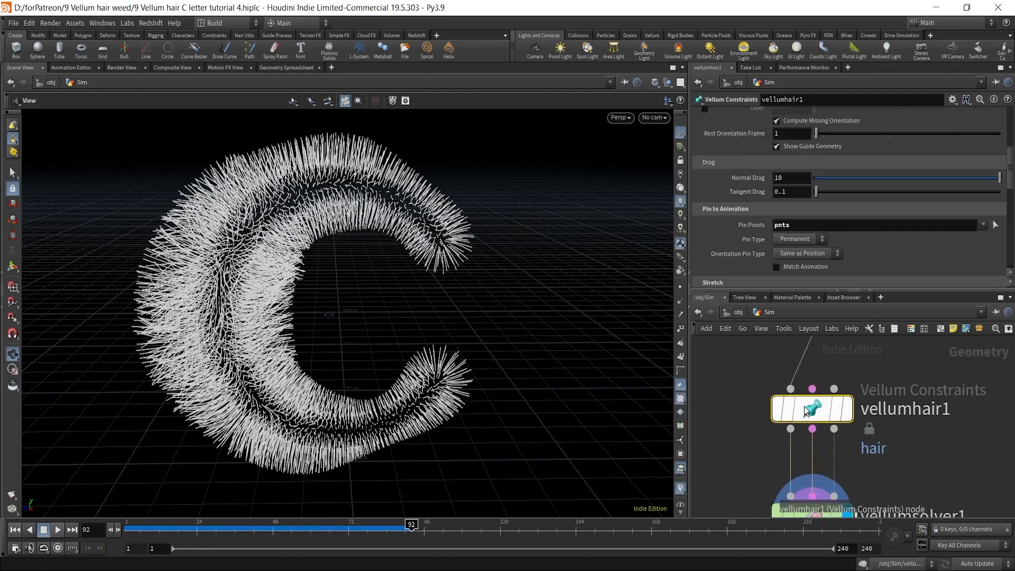
{"action": "scroll", "coordinate": [809, 231], "scroll_direction": "down", "scroll_amount": 5}
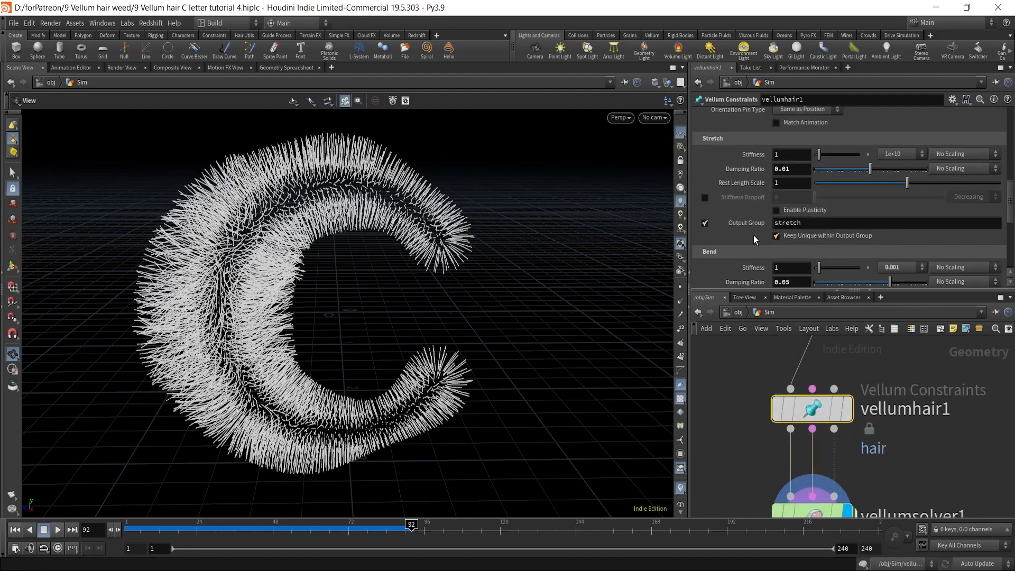
{"action": "scroll", "coordinate": [718, 223], "scroll_direction": "down", "scroll_amount": 2}
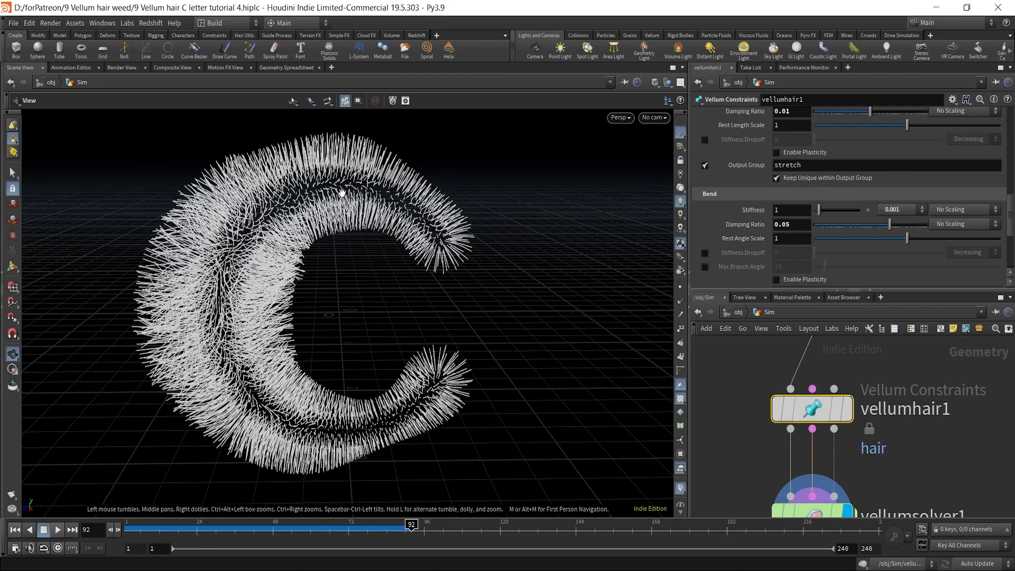
{"action": "left_click", "coordinate": [904, 210]}
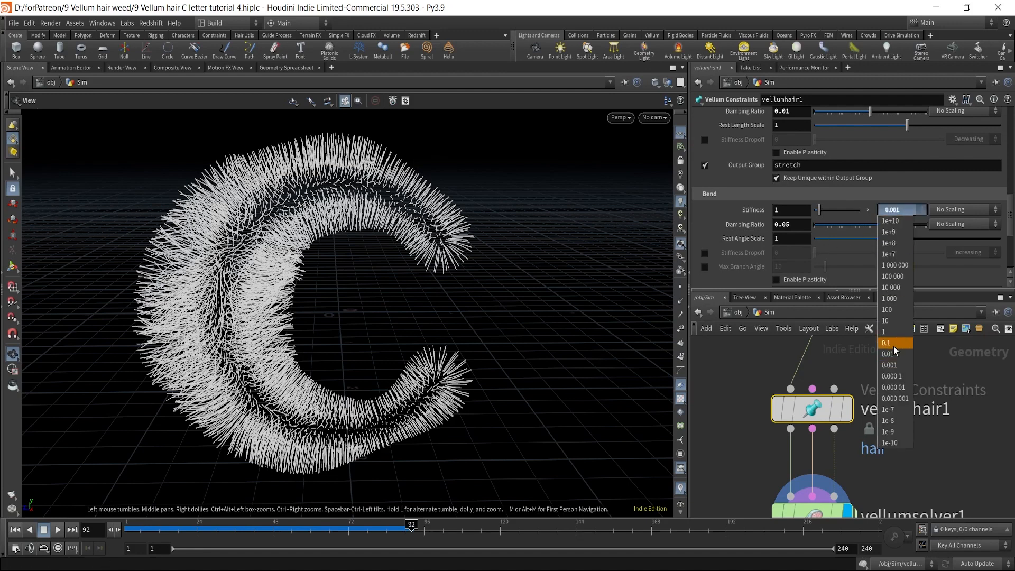
{"action": "left_click", "coordinate": [896, 377]}
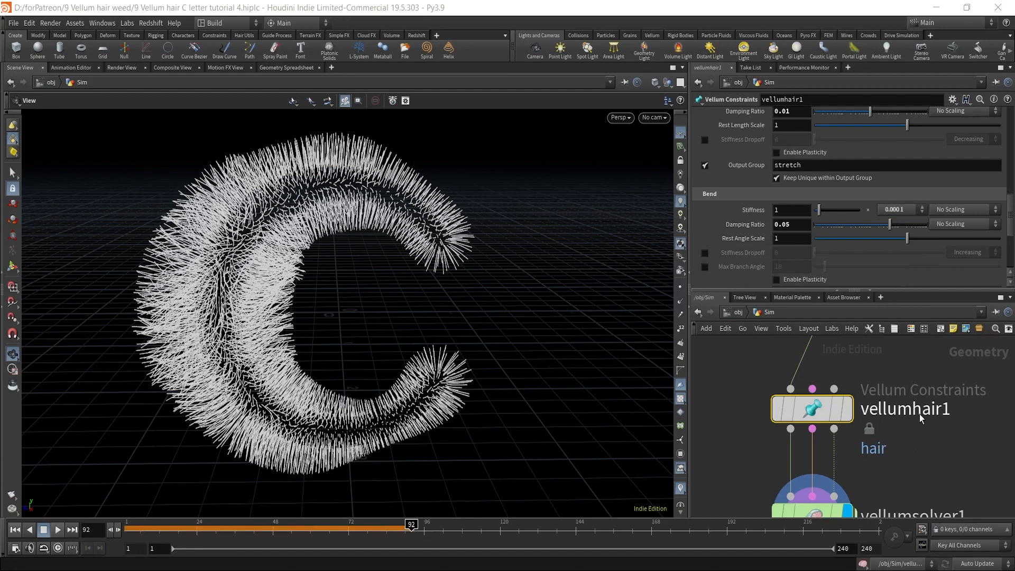
Replay the softer hair simulation from the first frame and scrub through its early cached frames.
{"action": "left_click", "coordinate": [15, 530]}
{"action": "left_click", "coordinate": [62, 532]}
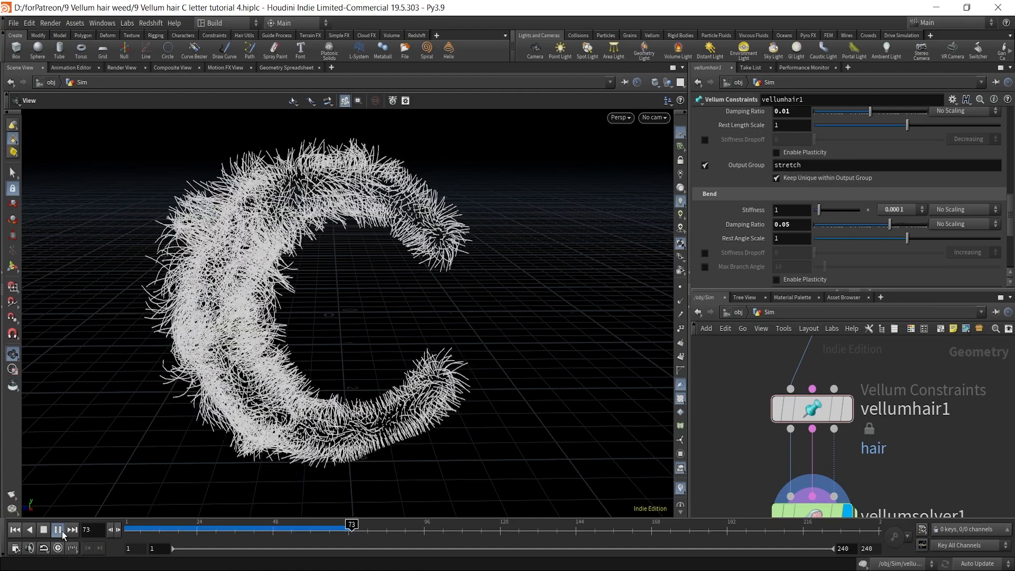
{"action": "left_click", "coordinate": [62, 532]}
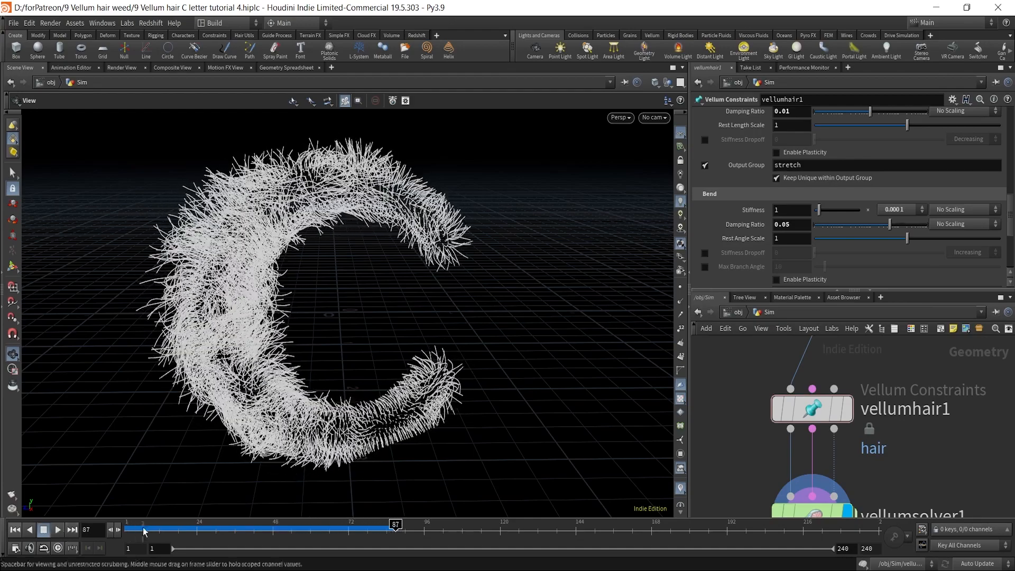
{"action": "left_click_drag", "start_coordinate": [141, 531], "coordinate": [185, 530]}
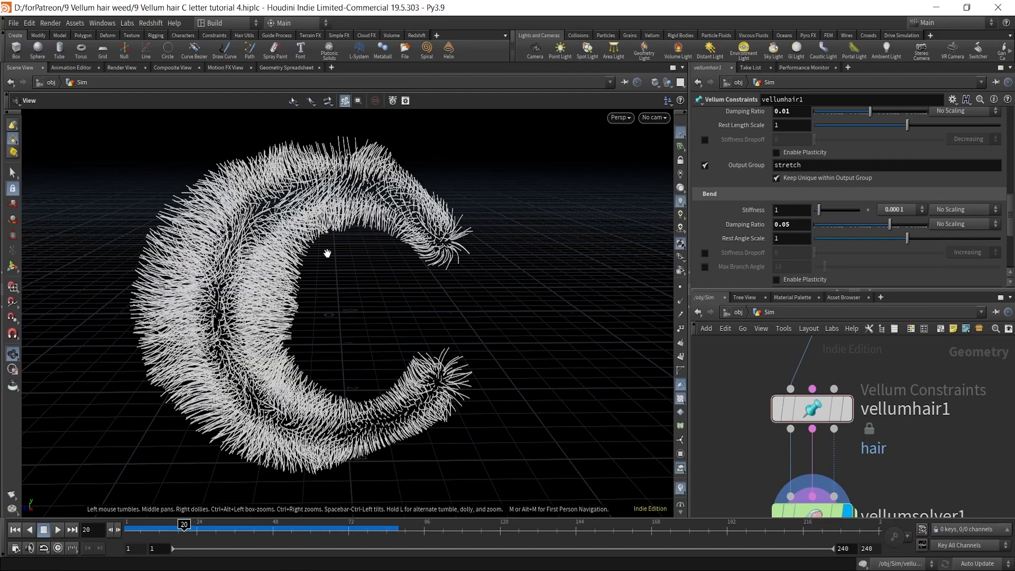
{"action": "mouse_move", "coordinate": [184, 524]}
{"action": "left_mouse_down"}
{"action": "mouse_move", "coordinate": [266, 525]}
{"action": "mouse_move", "coordinate": [144, 524]}
{"action": "mouse_move", "coordinate": [279, 524]}
{"action": "mouse_move", "coordinate": [131, 524]}
{"action": "mouse_move", "coordinate": [187, 524]}
{"action": "left_mouse_up"}
Insert a POP Drag between the POP Force and the FORCE output inside the Vellum Solver, and rewind to frame 1.
{"action": "scroll", "coordinate": [941, 476], "scroll_direction": "down", "scroll_amount": 1}
{"action": "middle_click_drag", "start_coordinate": [899, 484], "coordinate": [886, 426]}
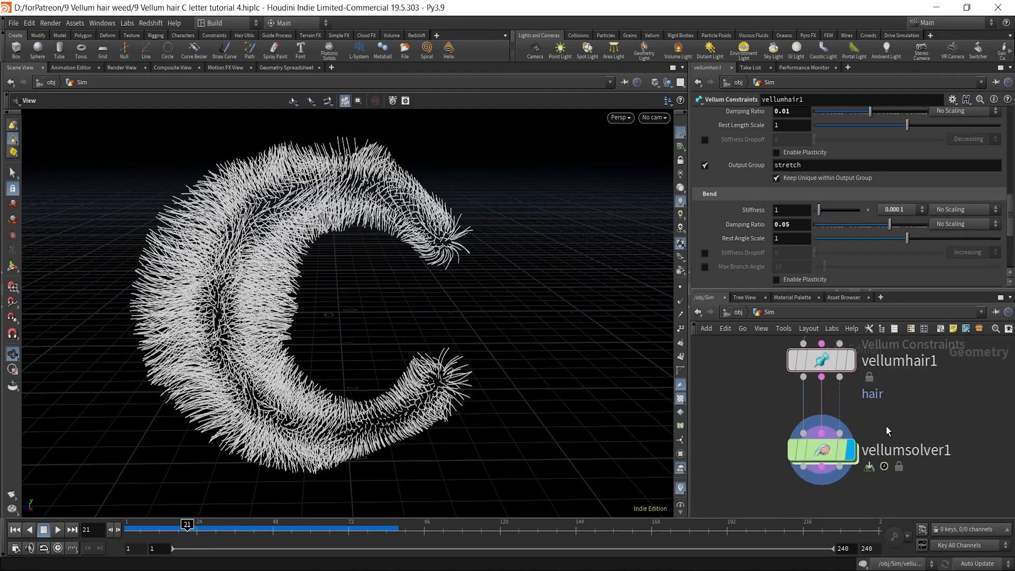
{"action": "scroll", "coordinate": [864, 435], "scroll_direction": "up", "scroll_amount": 2}
{"action": "double_click", "coordinate": [802, 454]}
{"action": "key", "text": "Tab"}
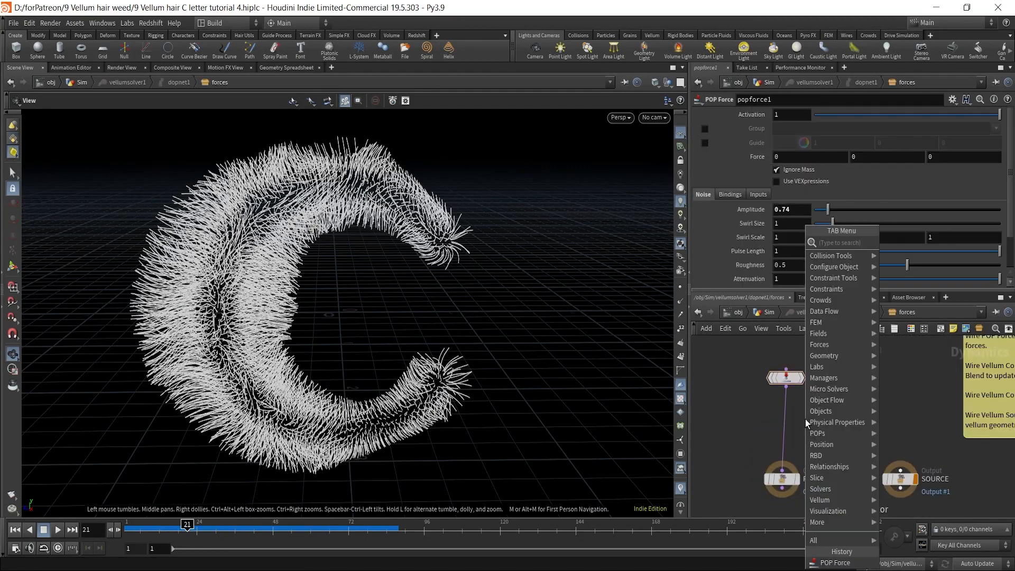
{"action": "type", "text": "popdra"}
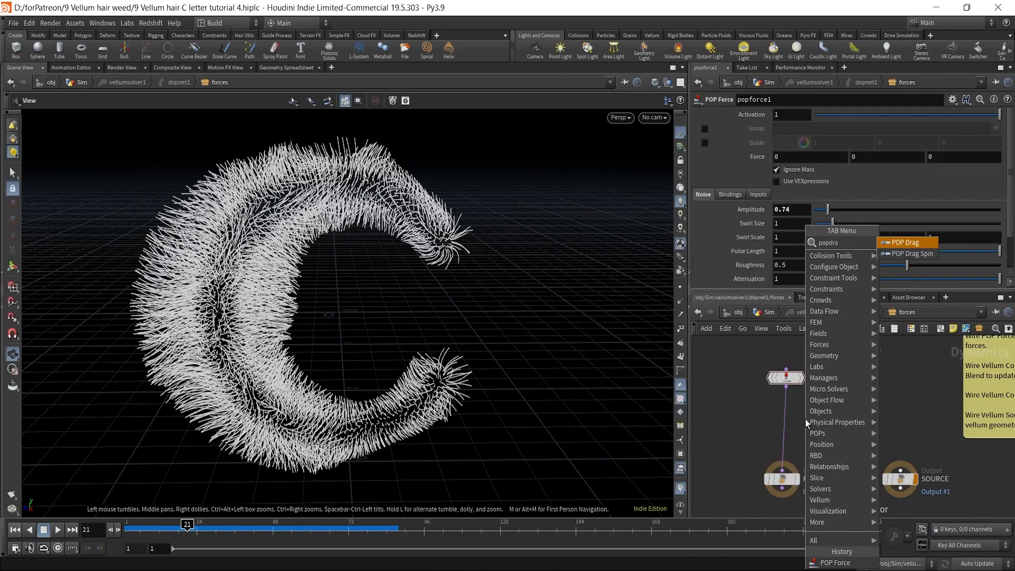
{"action": "key", "text": "Return"}
{"action": "left_click", "coordinate": [786, 421]}
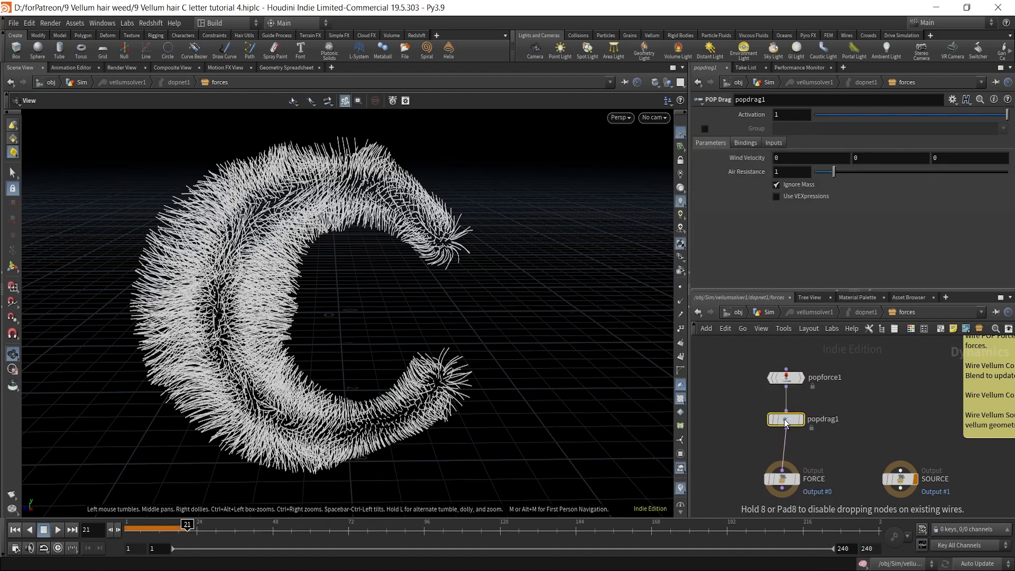
{"action": "left_click", "coordinate": [11, 533]}
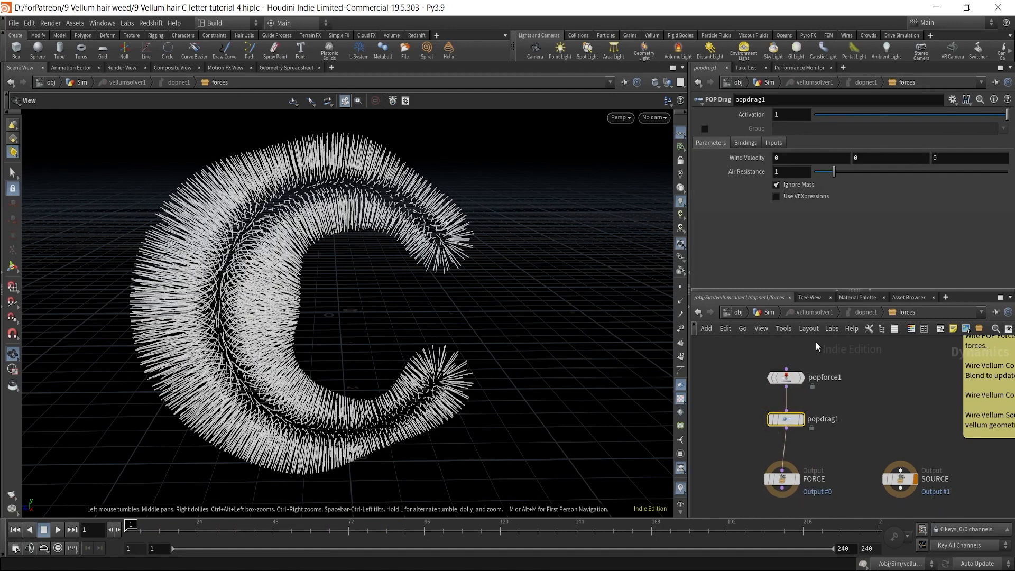
Recheck the solver's forces network, play the hair simulation with drag at the Sim level, and rewind it to frame 1.
{"action": "left_click", "coordinate": [769, 313]}
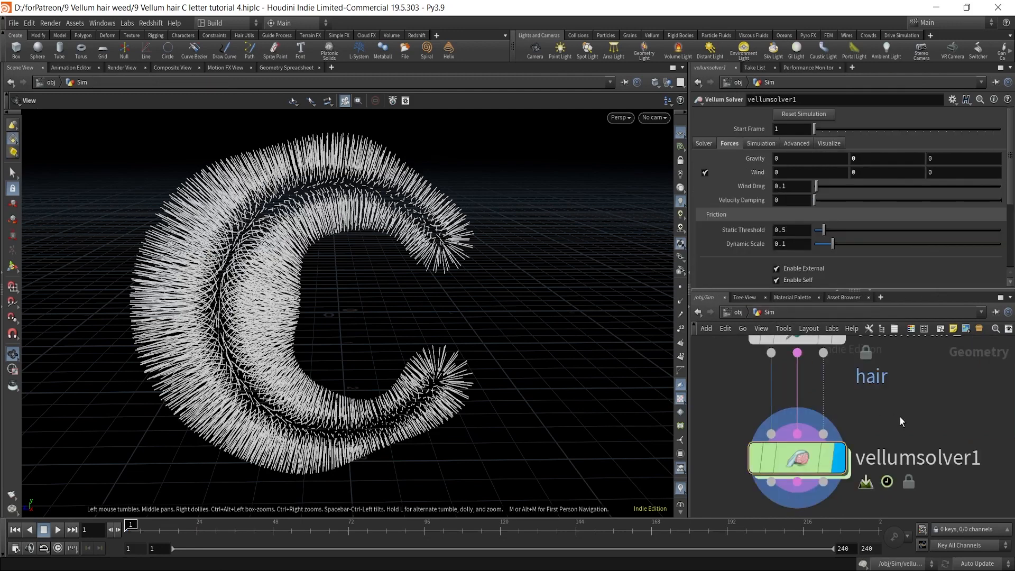
{"action": "mouse_move", "coordinate": [808, 472]}
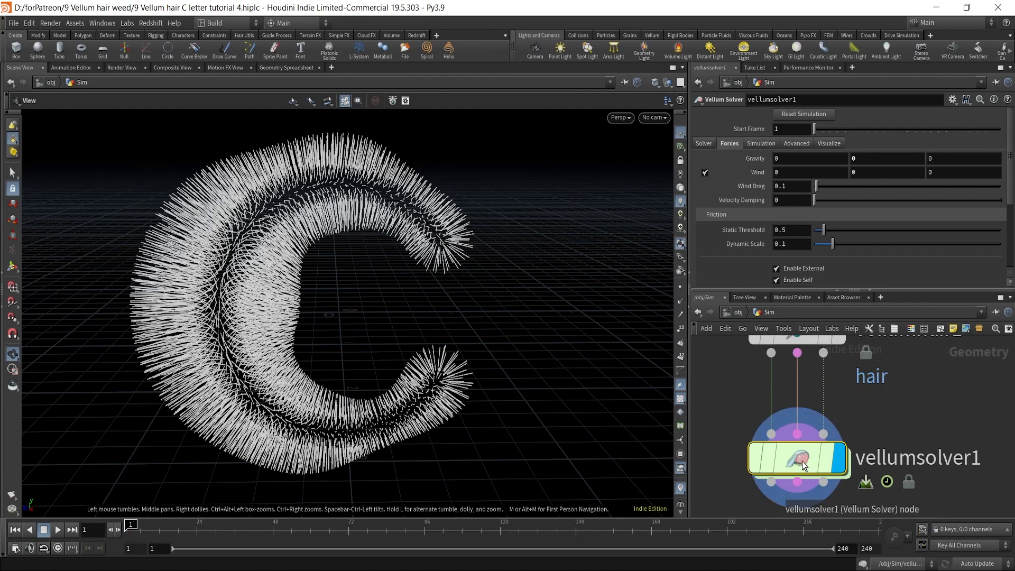
{"action": "double_click", "coordinate": [801, 462]}
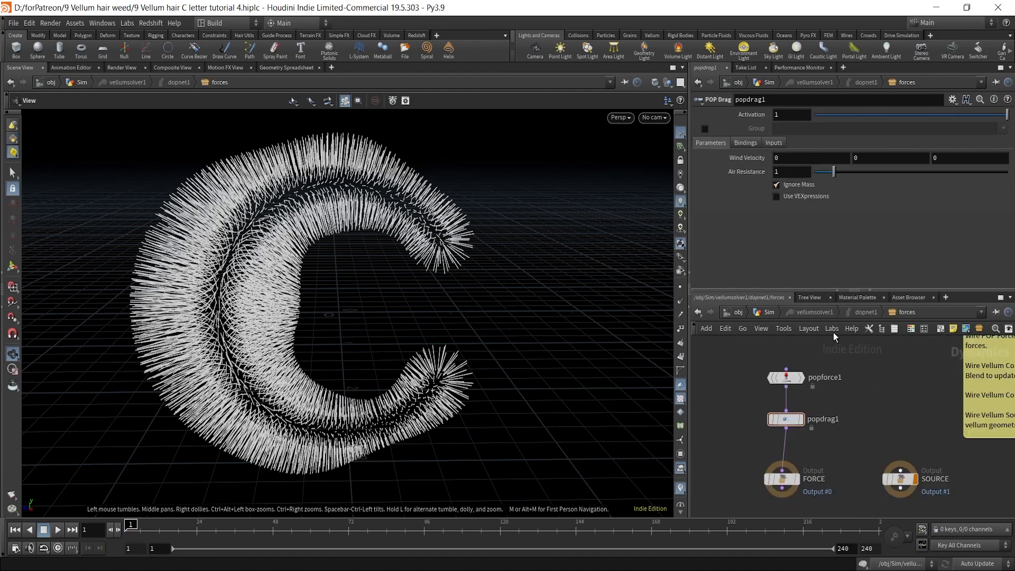
{"action": "left_click", "coordinate": [766, 313]}
{"action": "left_click", "coordinate": [910, 402]}
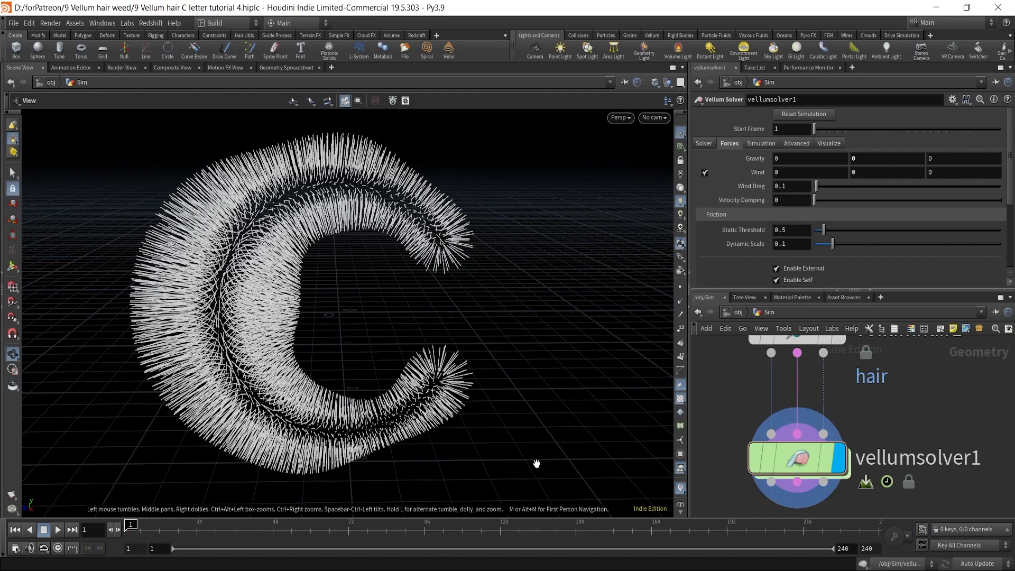
{"action": "left_click", "coordinate": [56, 530]}
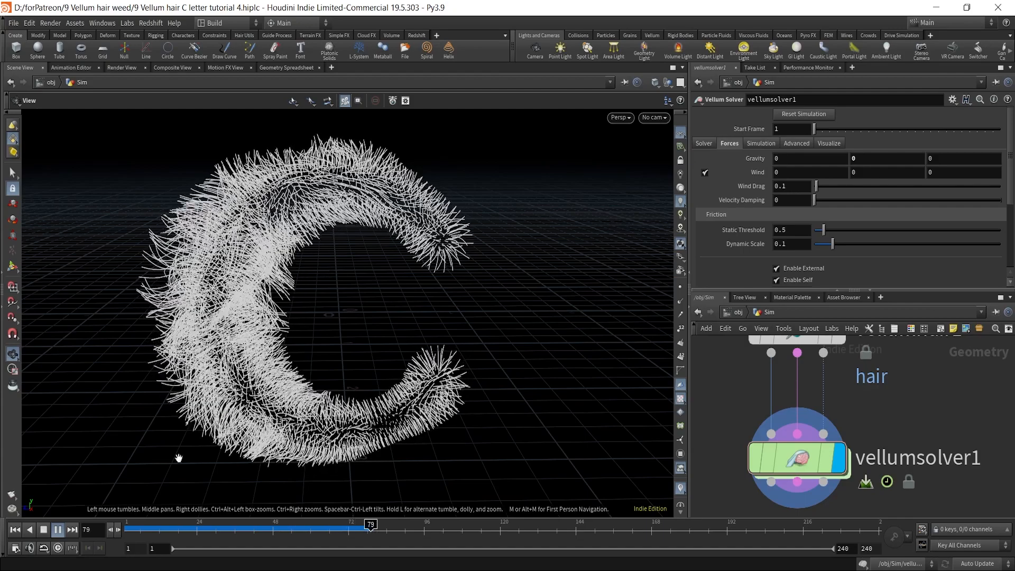
{"action": "left_click", "coordinate": [58, 530]}
{"action": "left_click", "coordinate": [15, 530]}
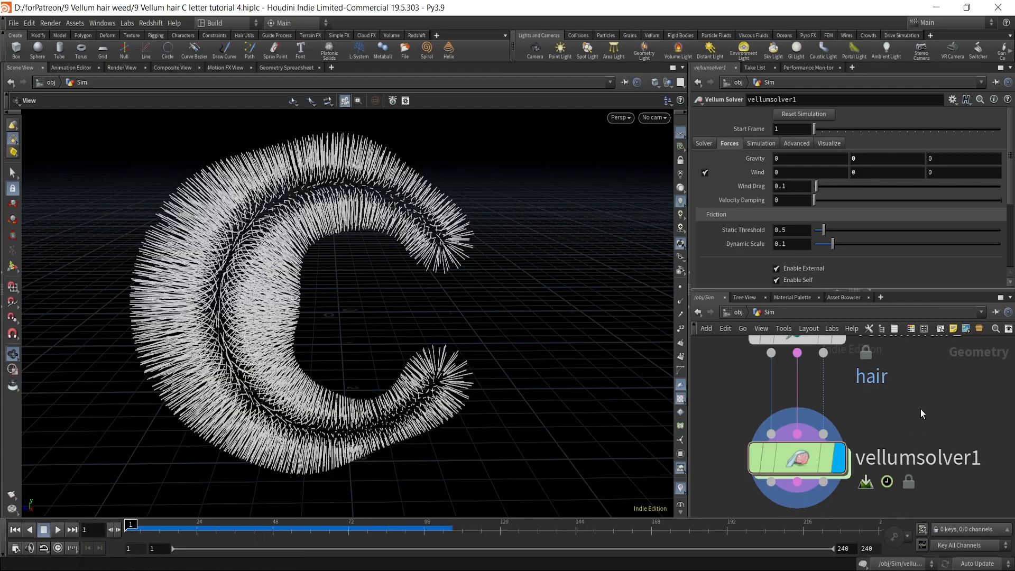
Add a Sweep node below the Vellum Solver, fed by the solver's geometry output, and display it.
{"action": "scroll", "coordinate": [921, 409], "scroll_direction": "down", "scroll_amount": 3}
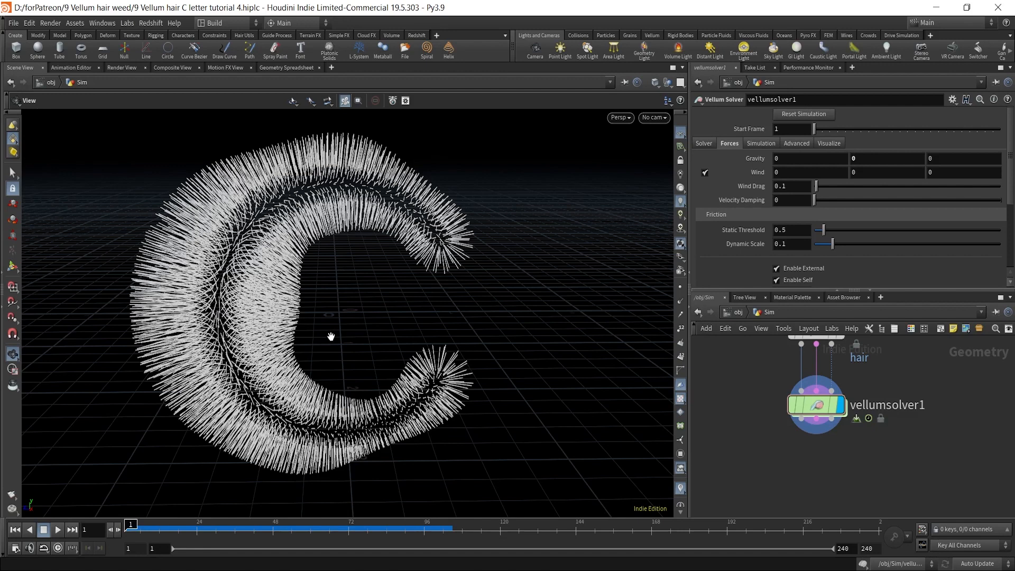
{"action": "middle_click_drag", "start_coordinate": [830, 486], "coordinate": [844, 457]}
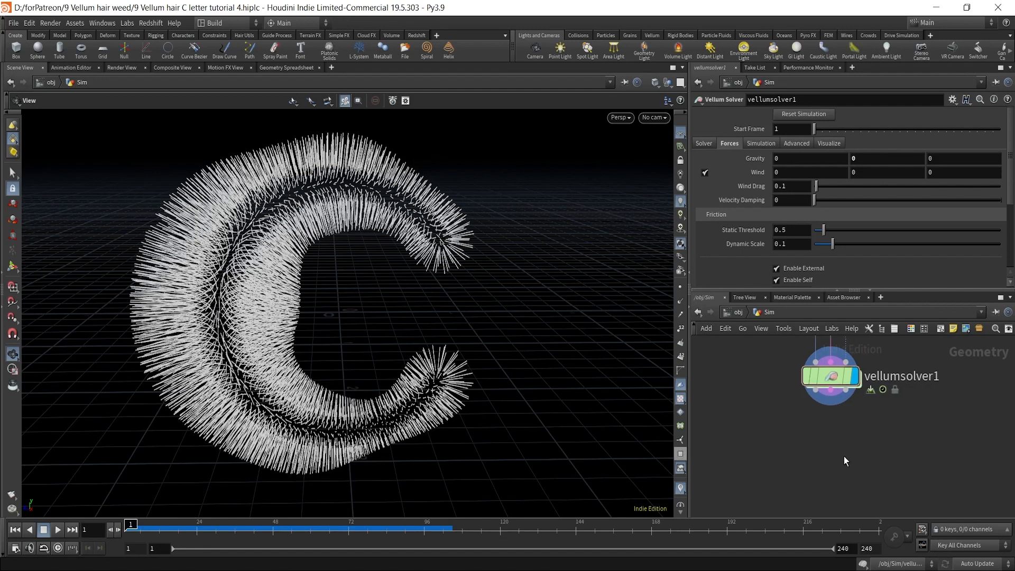
{"action": "left_click", "coordinate": [819, 406]}
{"action": "key", "text": "Tab"}
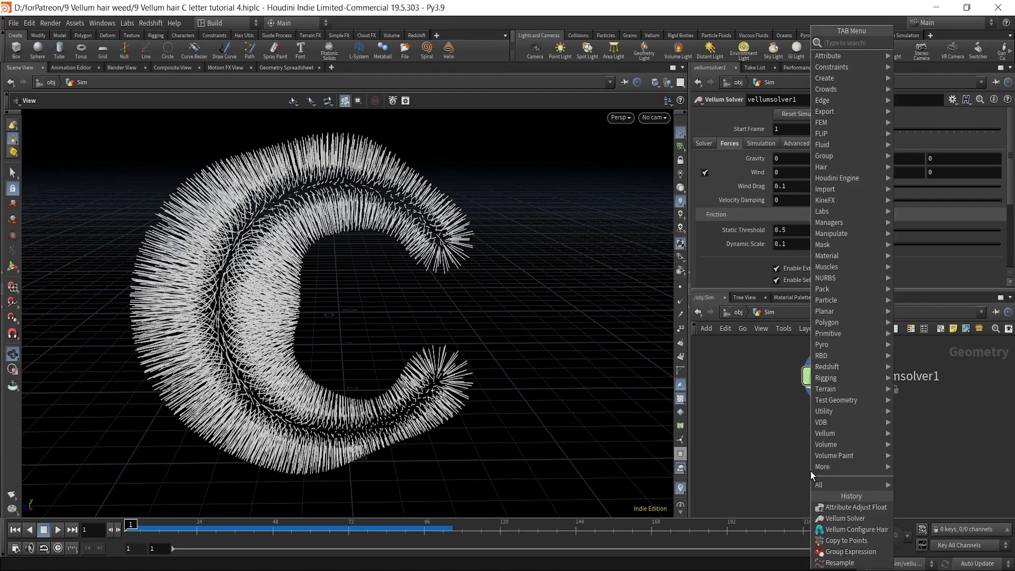
{"action": "type", "text": "sw"}
{"action": "key", "text": "Return"}
{"action": "left_click", "coordinate": [811, 472]}
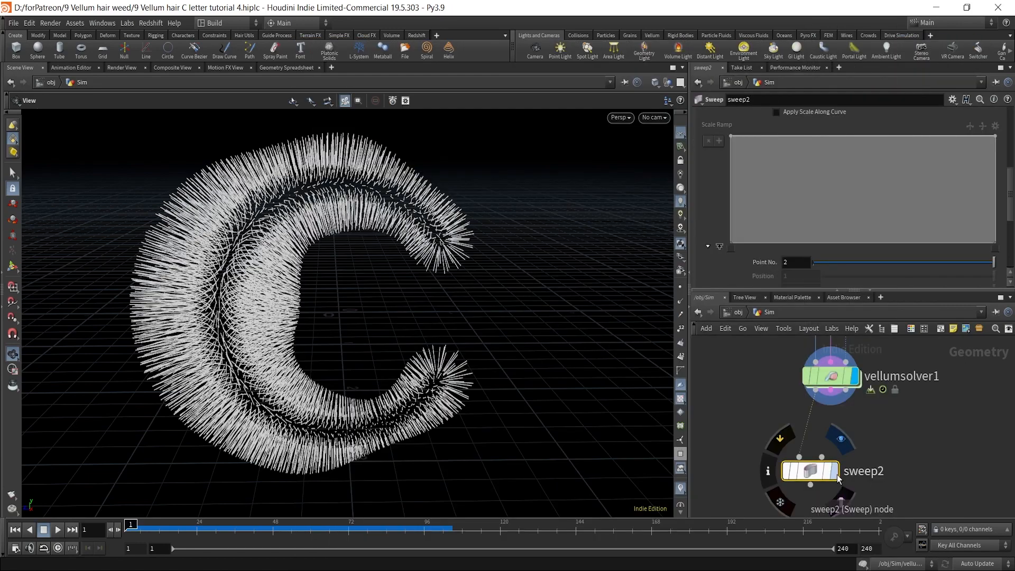
{"action": "left_click_drag", "start_coordinate": [809, 474], "coordinate": [814, 496]}
{"action": "scroll", "coordinate": [890, 433], "scroll_direction": "down", "scroll_amount": 5}
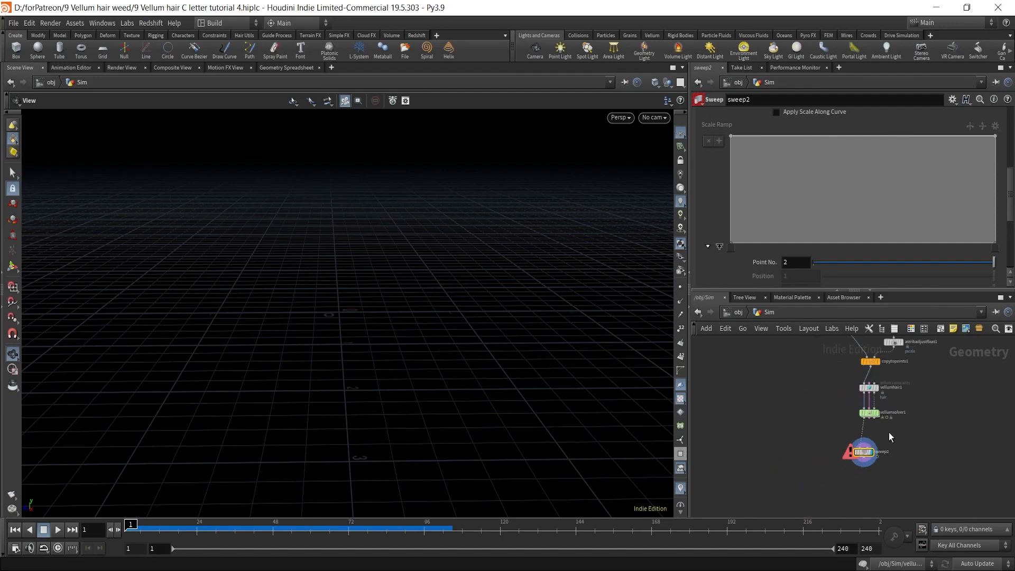
Set the new Sweep's surface shape to Round Tube and view the resulting hair geometry.
{"action": "scroll", "coordinate": [807, 180], "scroll_direction": "up", "scroll_amount": 5}
{"action": "scroll", "coordinate": [807, 180], "scroll_direction": "up", "scroll_amount": 3}
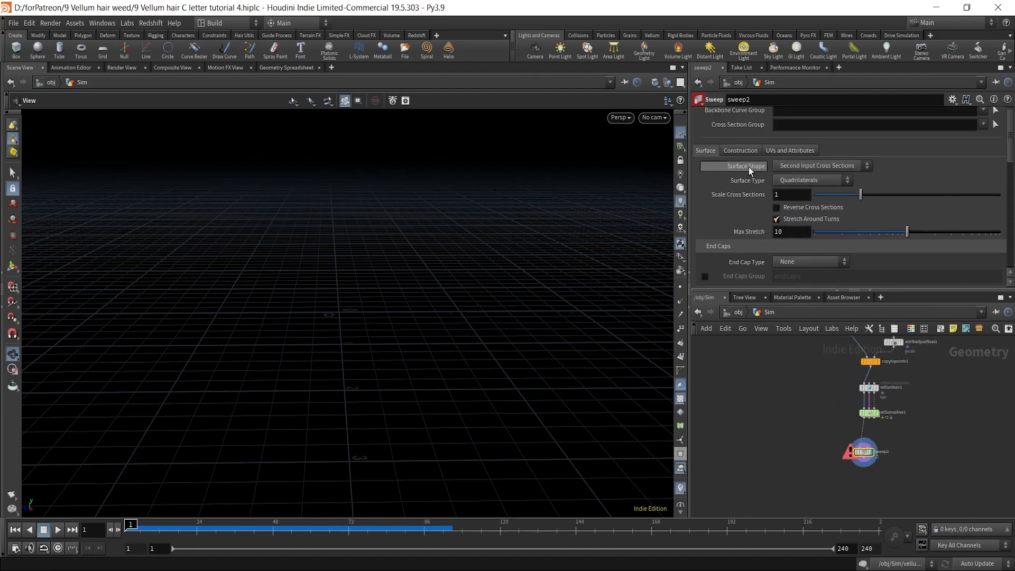
{"action": "left_click", "coordinate": [792, 166]}
{"action": "left_click", "coordinate": [791, 189]}
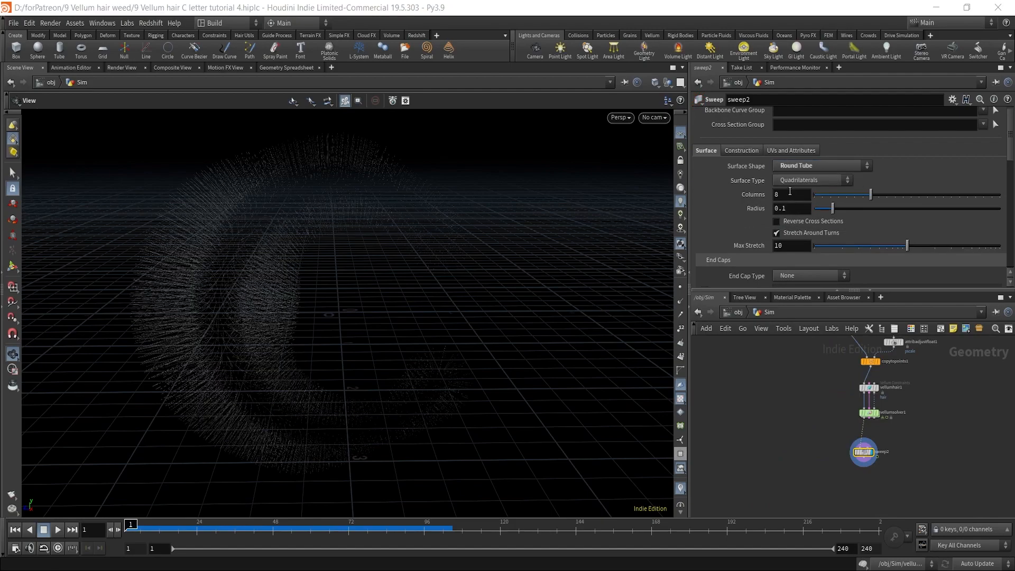
{"action": "left_click_drag", "start_coordinate": [328, 345], "coordinate": [327, 323]}
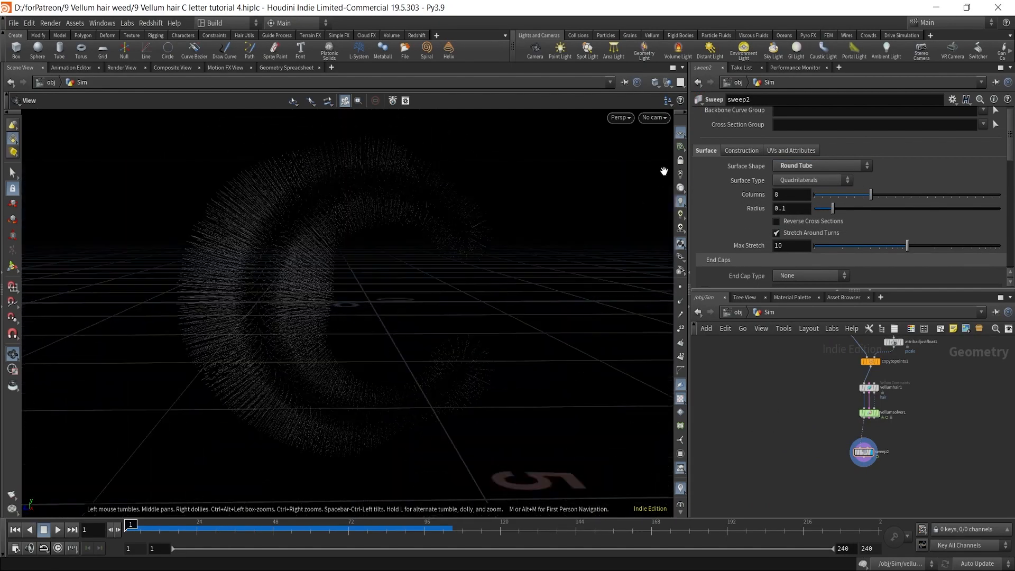
Examine the Vellum Solver's node info, including its point, primitive and detail attributes.
{"action": "left_click_drag", "start_coordinate": [664, 171], "coordinate": [319, 306]}
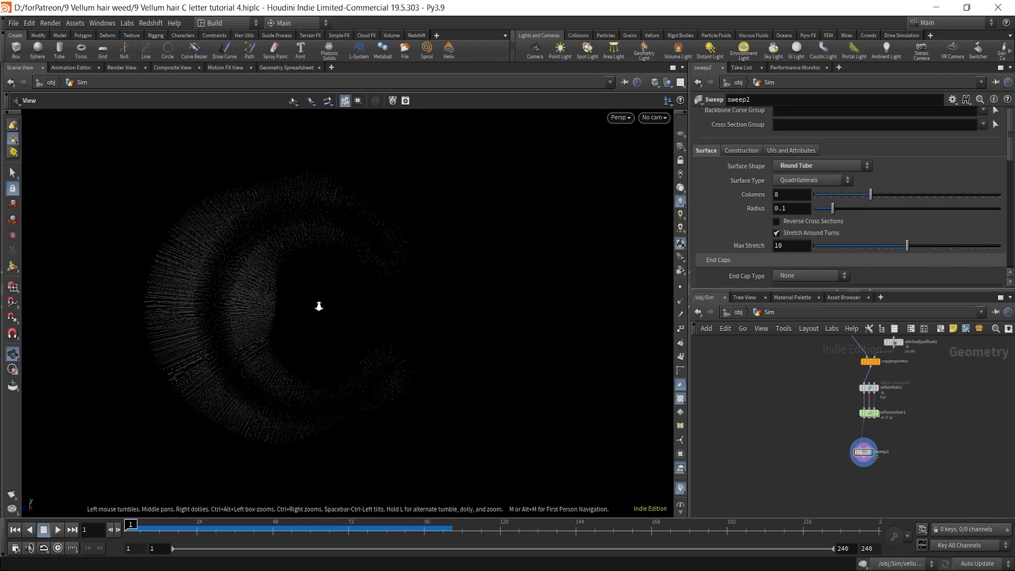
{"action": "scroll", "coordinate": [902, 417], "scroll_direction": "up", "scroll_amount": 3}
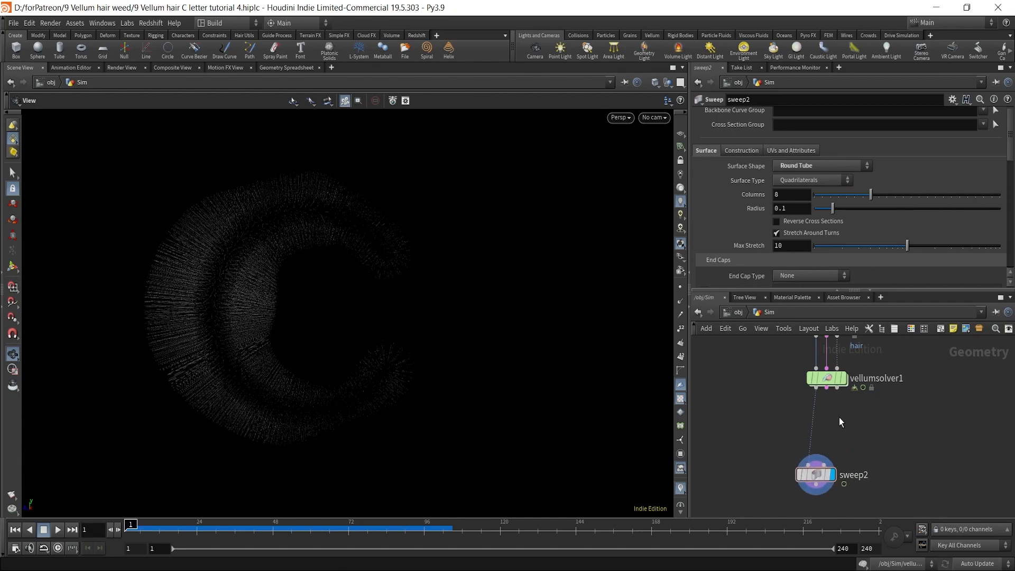
{"action": "scroll", "coordinate": [840, 418], "scroll_direction": "up", "scroll_amount": 3}
{"action": "left_click", "coordinate": [827, 406]}
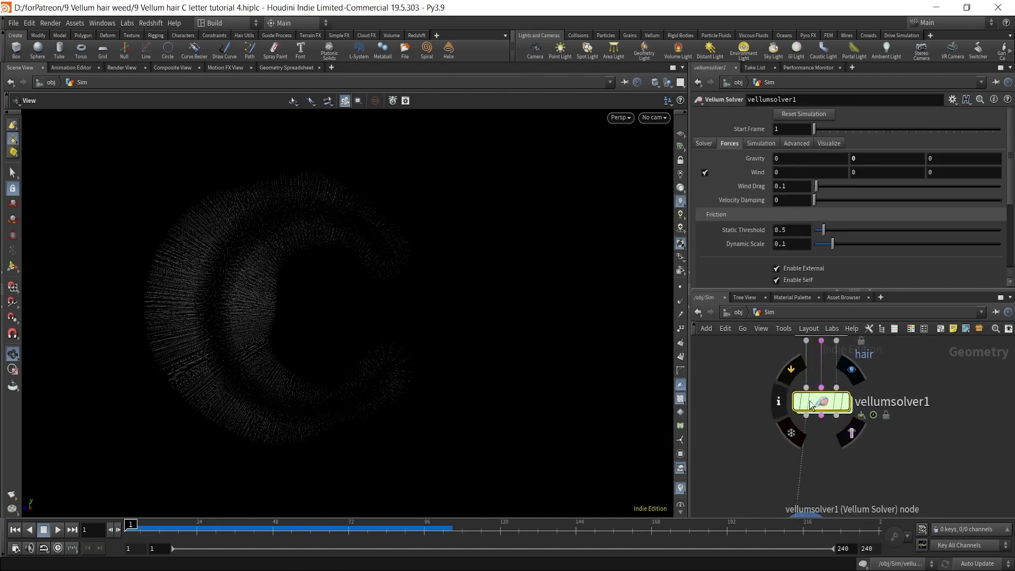
{"action": "left_click", "coordinate": [776, 406]}
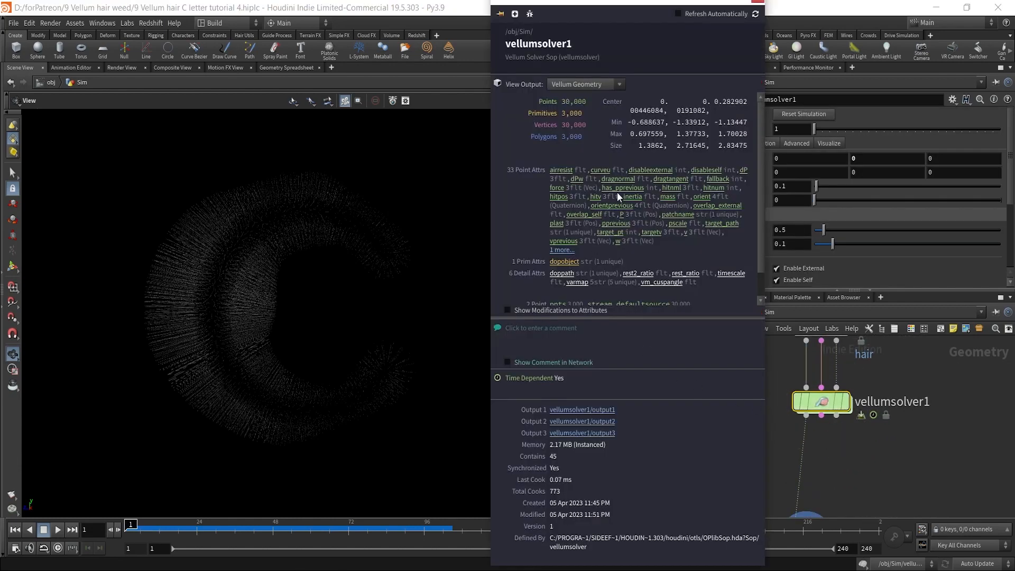
{"action": "left_click", "coordinate": [758, 3]}
Insert an Attribute Delete node on the wire between the Vellum Solver and the Sweep.
{"action": "middle_click_drag", "start_coordinate": [923, 527], "coordinate": [920, 464]}
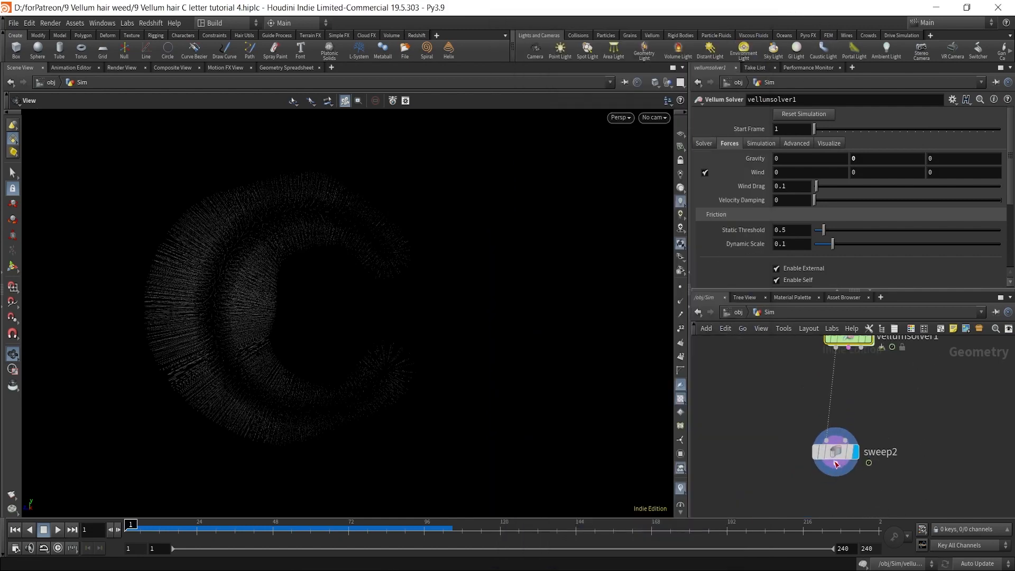
{"action": "left_click", "coordinate": [836, 456]}
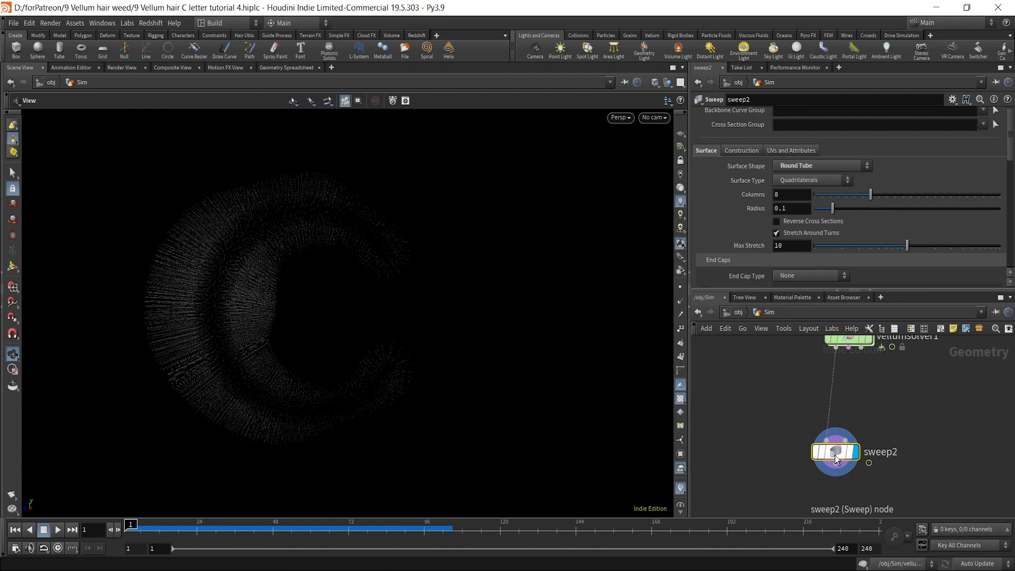
{"action": "mouse_move", "coordinate": [835, 455]}
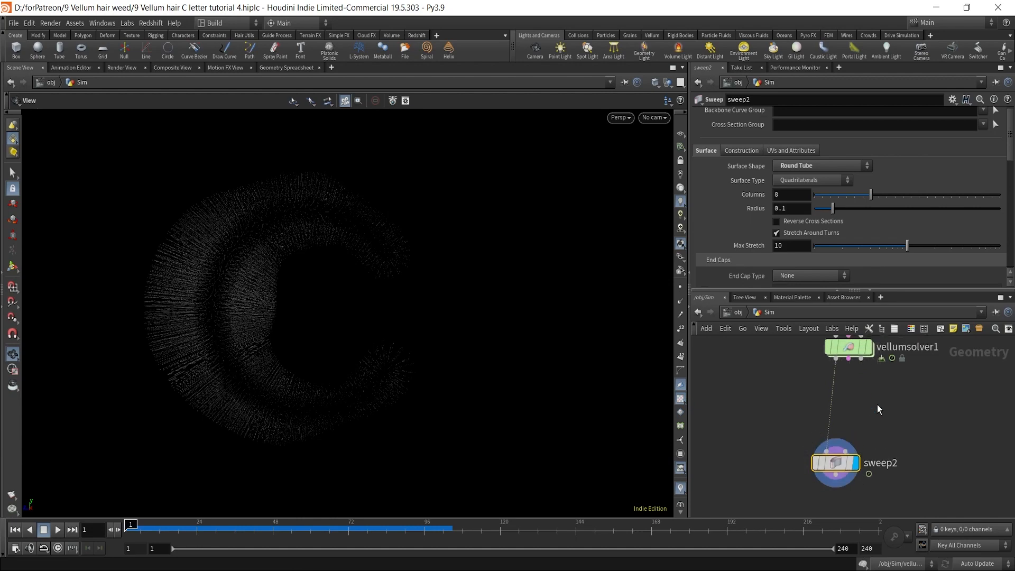
{"action": "key", "text": "Tab"}
{"action": "type", "text": "awr"}
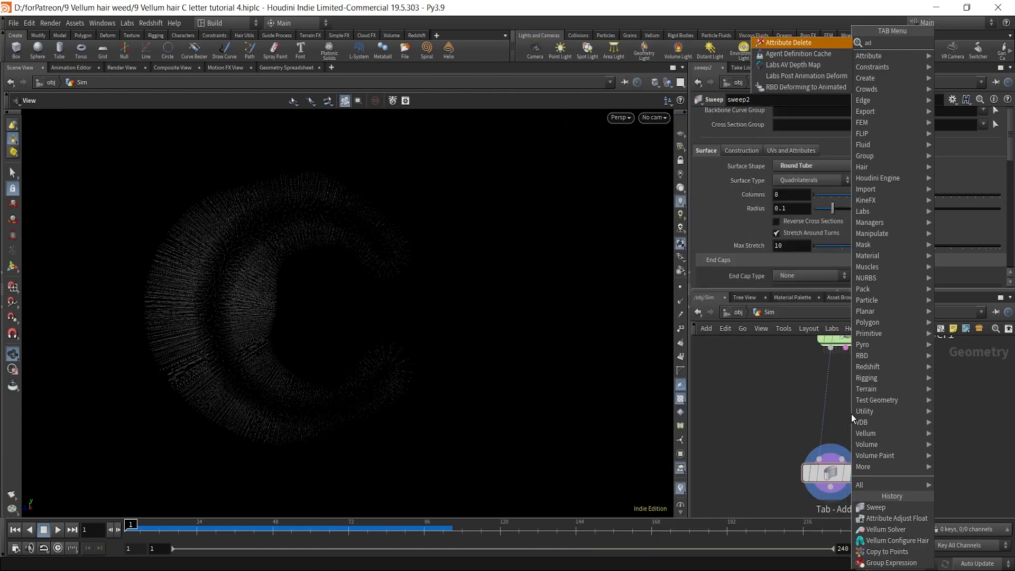
{"action": "key", "text": "Return"}
{"action": "left_click", "coordinate": [825, 400]}
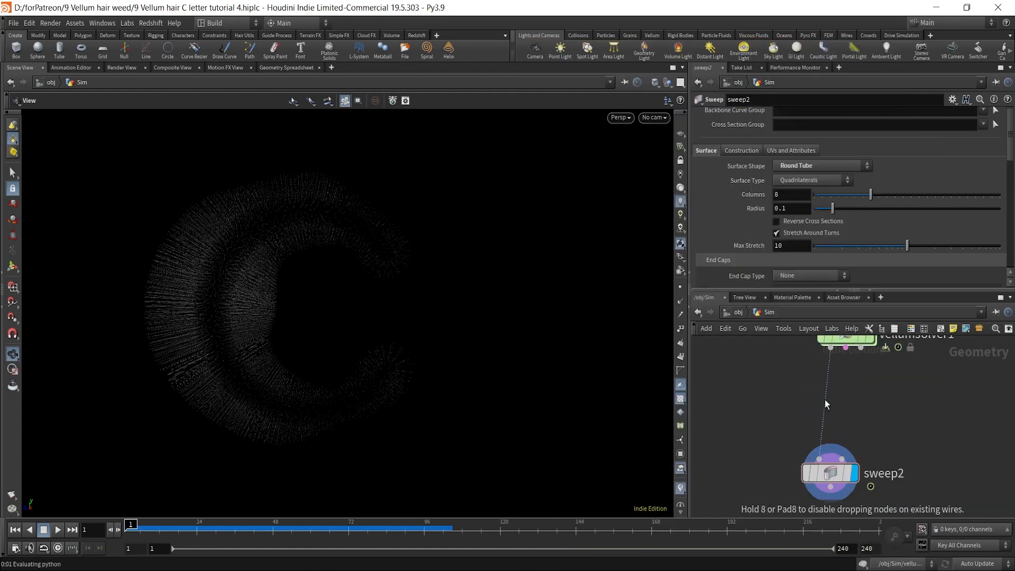
Delete all point, vertex, primitive and detail attributes in the Attribute Delete node by entering * for each class.
{"action": "left_click", "coordinate": [879, 140]}
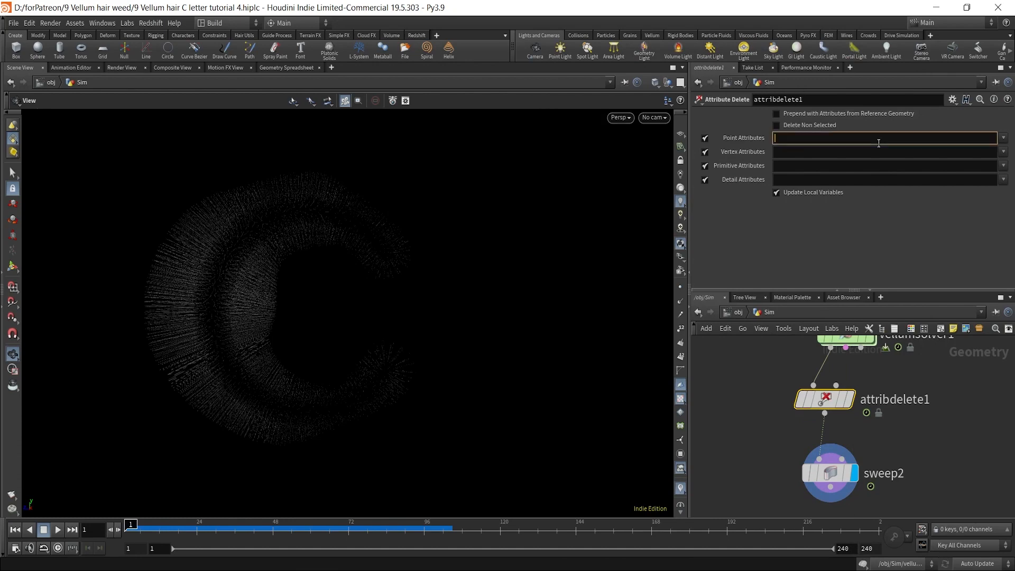
{"action": "type", "text": "*"}
{"action": "key", "text": "Tab"}
{"action": "type", "text": "*"}
{"action": "key", "text": "Tab"}
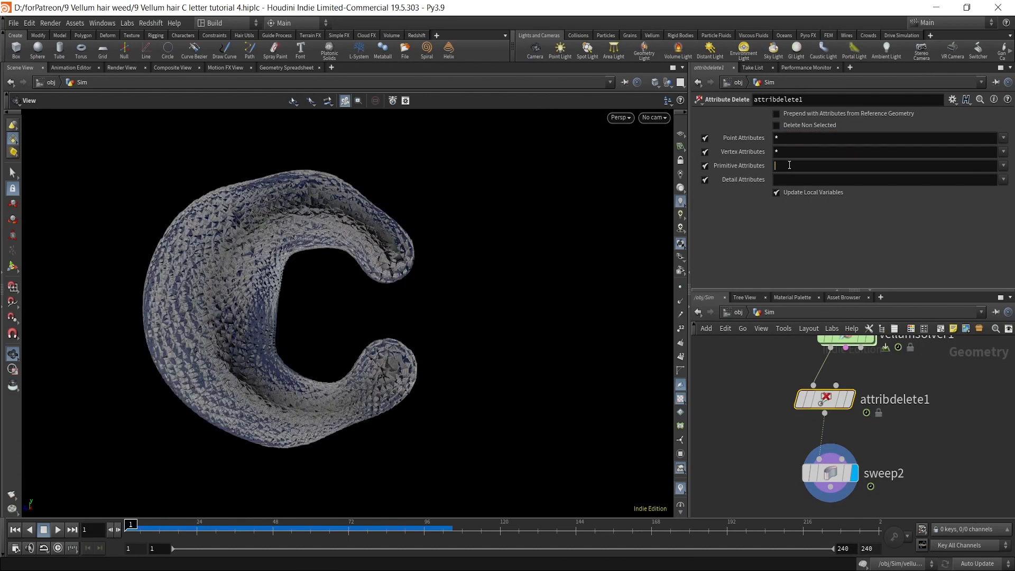
{"action": "type", "text": "*"}
{"action": "key", "text": "Tab"}
{"action": "type", "text": "*"}
{"action": "left_click", "coordinate": [915, 454]}
{"action": "middle_click_drag", "start_coordinate": [915, 455], "coordinate": [915, 427]}
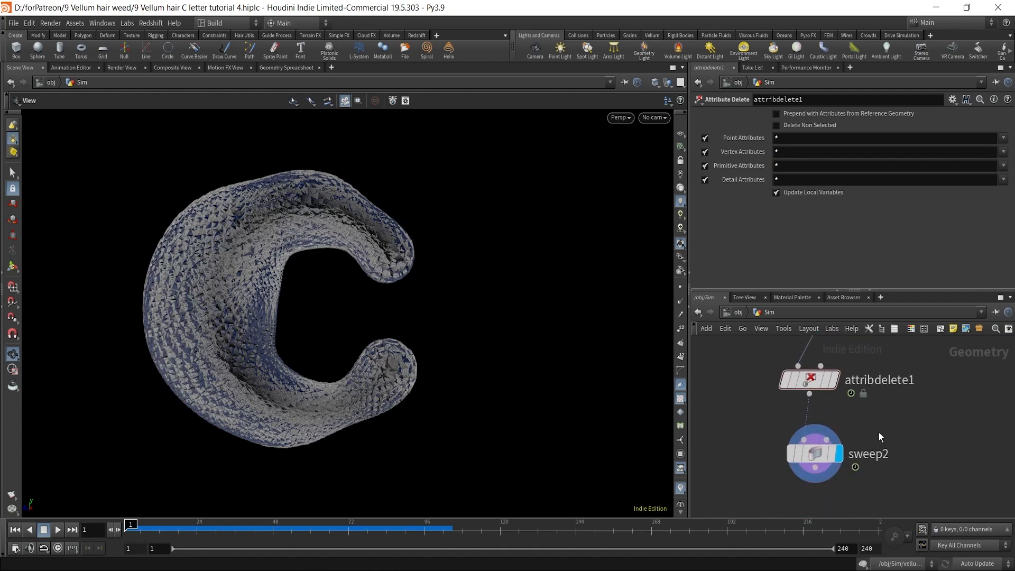
Show the viewport's reference grid again and set the Sweep's radius to 0.02.
{"action": "scroll", "coordinate": [879, 433], "scroll_direction": "up", "scroll_amount": 3}
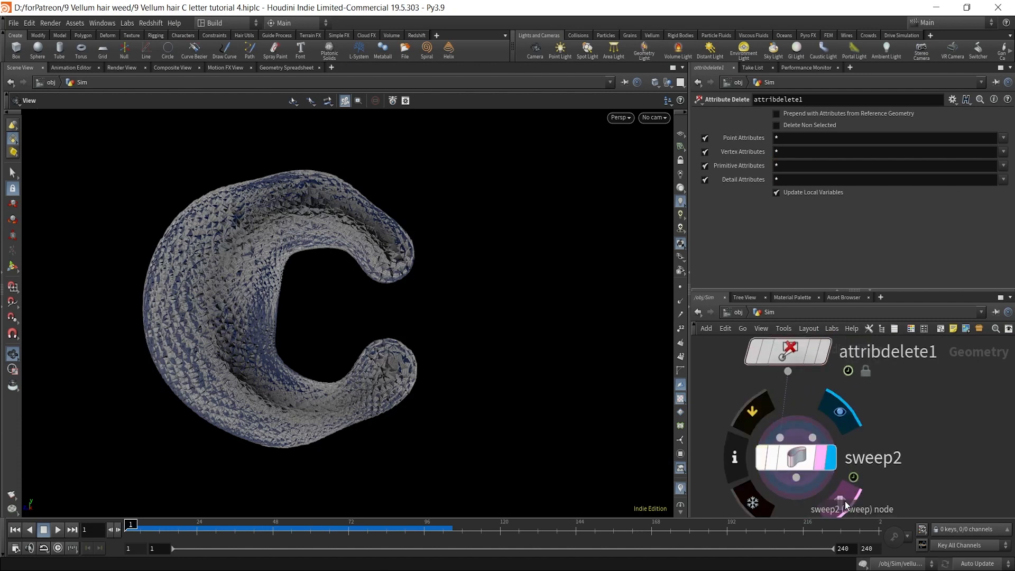
{"action": "left_click", "coordinate": [798, 455]}
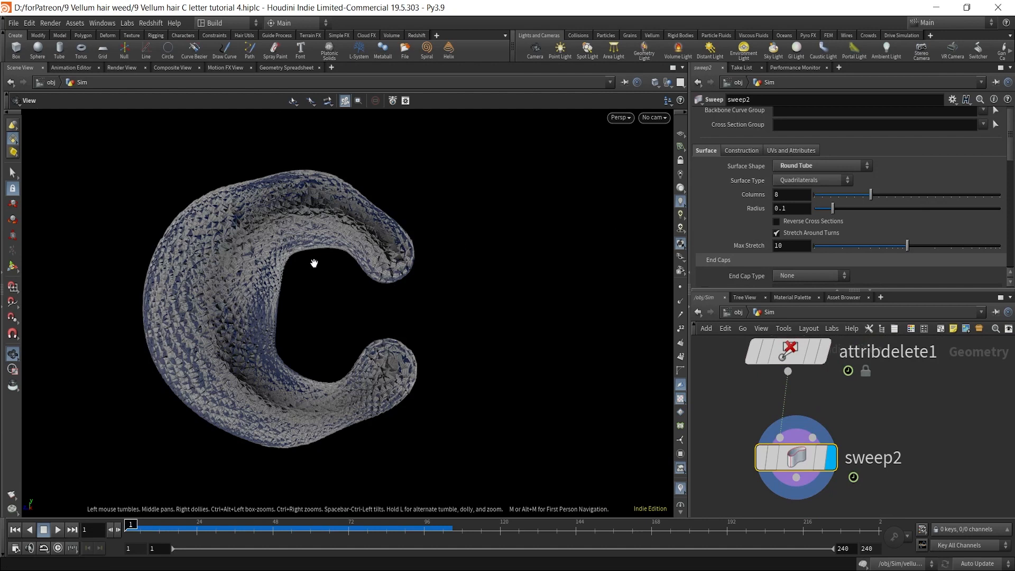
{"action": "left_click", "coordinate": [680, 133]}
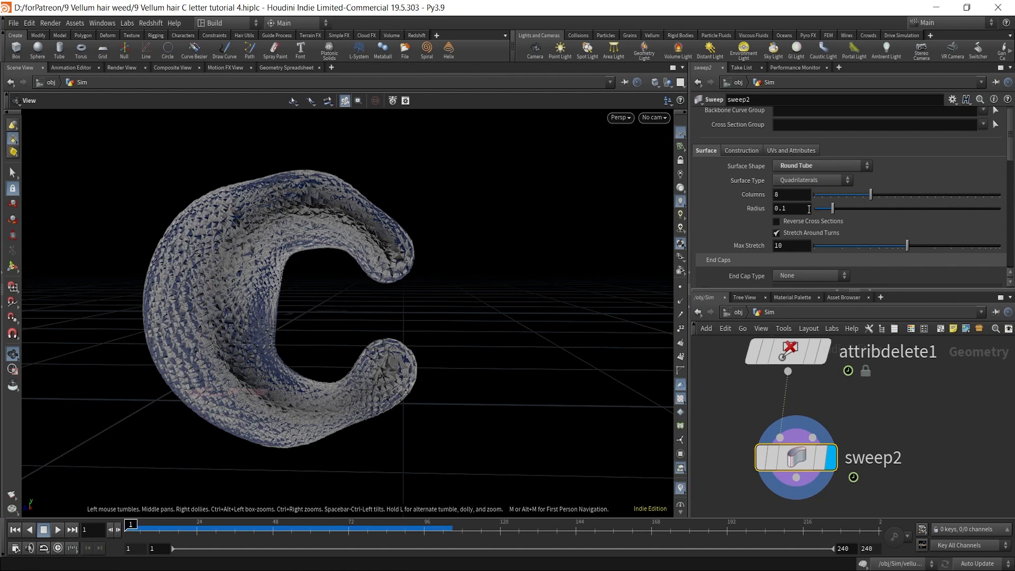
{"action": "double_click", "coordinate": [794, 206]}
{"action": "type", "text": "0.02"}
{"action": "left_click", "coordinate": [915, 391]}
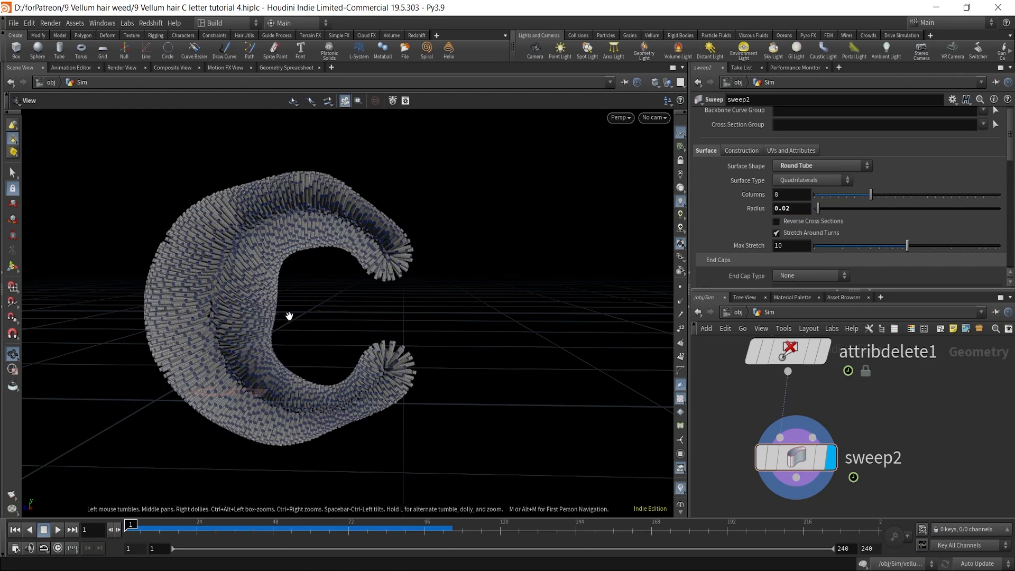
Close the tube ends by setting the Sweep's end cap type to Single Polygon, and view the capped hairs.
{"action": "middle_click_drag", "start_coordinate": [311, 281], "coordinate": [381, 311]}
{"action": "right_click_drag", "start_coordinate": [329, 327], "coordinate": [406, 292]}
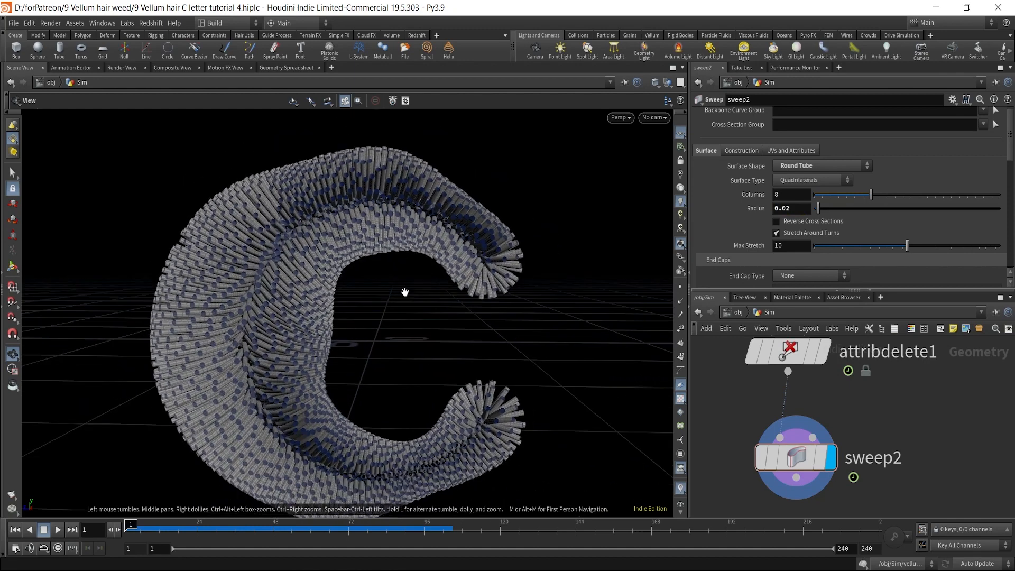
{"action": "scroll", "coordinate": [829, 222], "scroll_direction": "down", "scroll_amount": 3}
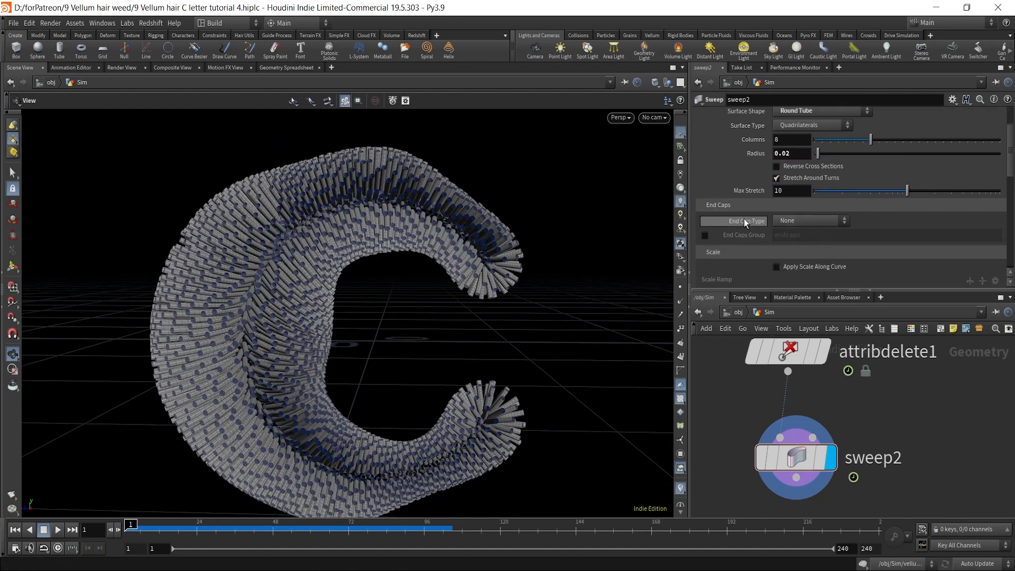
{"action": "left_click", "coordinate": [791, 222]}
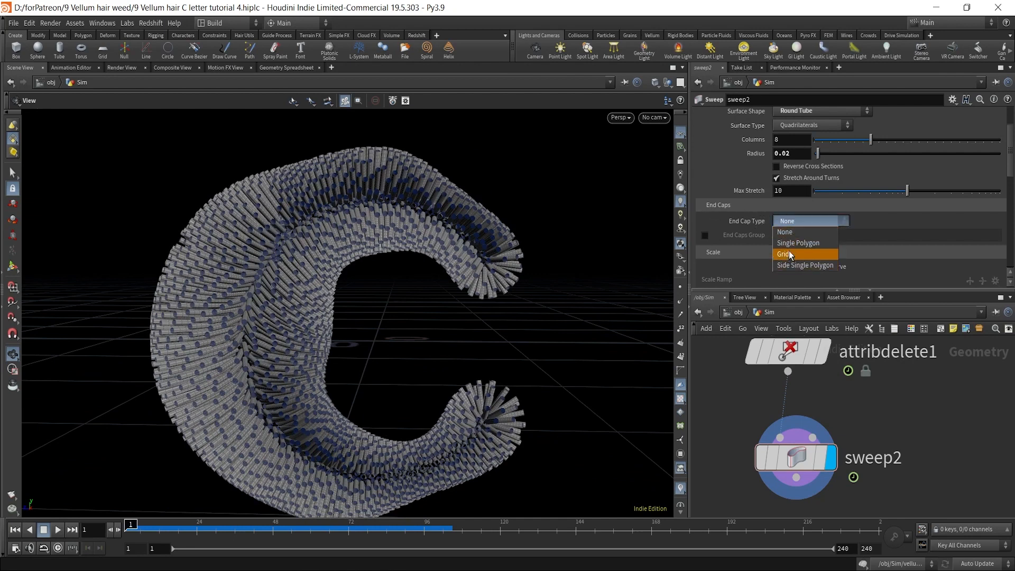
{"action": "left_click", "coordinate": [791, 244]}
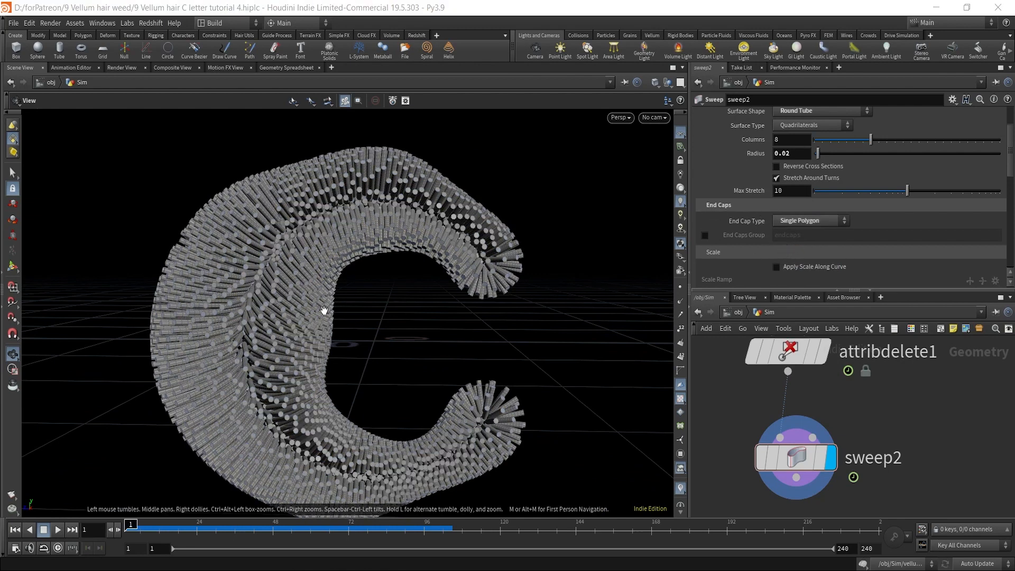
{"action": "mouse_move", "coordinate": [324, 310]}
{"action": "left_mouse_down"}
{"action": "mouse_move", "coordinate": [421, 297]}
{"action": "mouse_move", "coordinate": [328, 297]}
{"action": "left_mouse_up"}
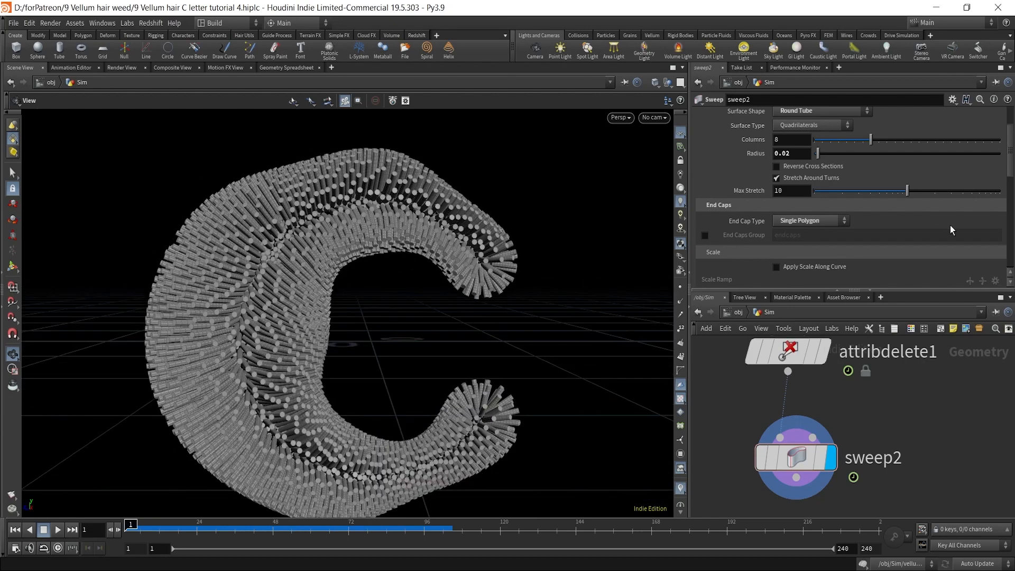
Enable Apply Scale Along Curve on the Sweep and lower the scale ramp's start point to about 0.1.
{"action": "scroll", "coordinate": [794, 229], "scroll_direction": "down", "scroll_amount": 1}
{"action": "left_click", "coordinate": [776, 234]}
{"action": "scroll", "coordinate": [798, 248], "scroll_direction": "down", "scroll_amount": 3}
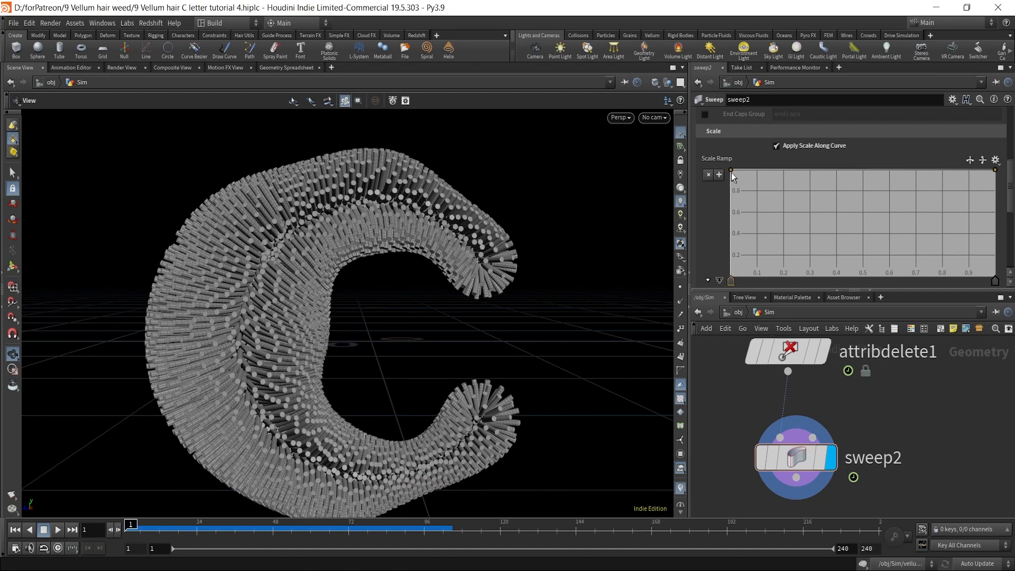
{"action": "left_click_drag", "start_coordinate": [732, 173], "coordinate": [718, 269]}
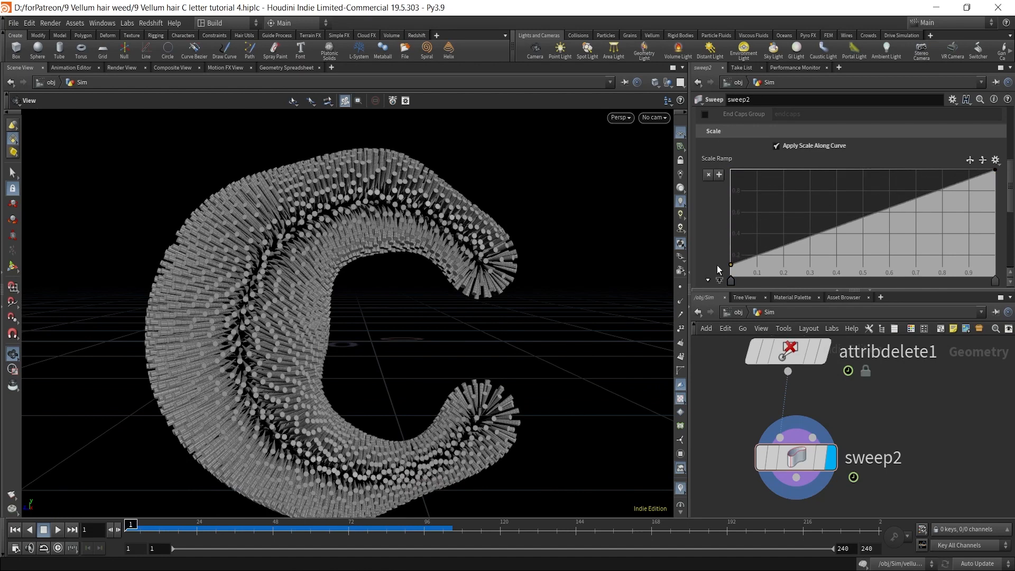
Add scale ramp points near positions 0.6 and 0.79 with values about 0.4 and 0.15, and lower the end point to about 0.3.
{"action": "left_click", "coordinate": [884, 213]}
{"action": "left_click_drag", "start_coordinate": [934, 202], "coordinate": [935, 253]}
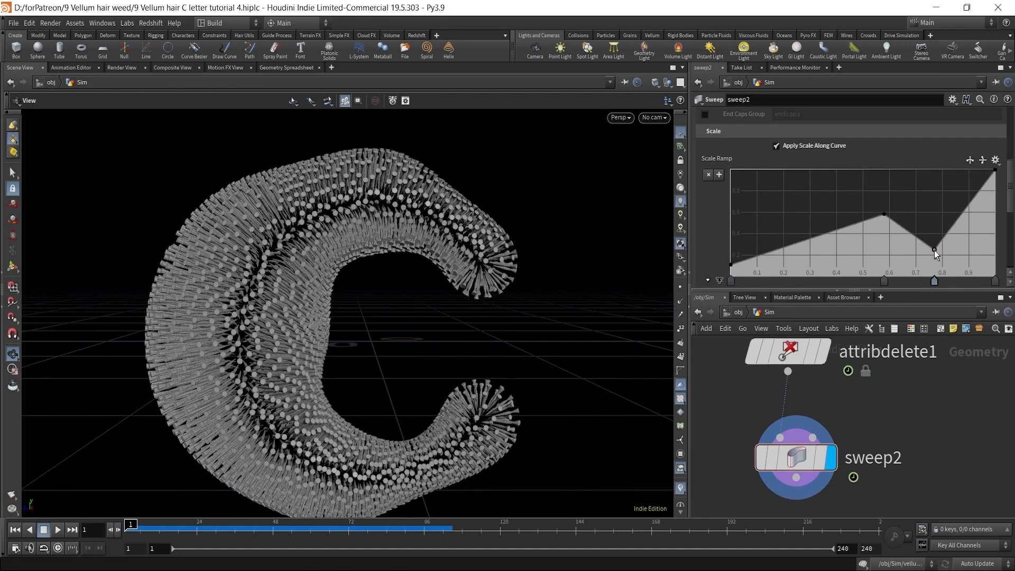
{"action": "left_click_drag", "start_coordinate": [995, 170], "coordinate": [995, 229]}
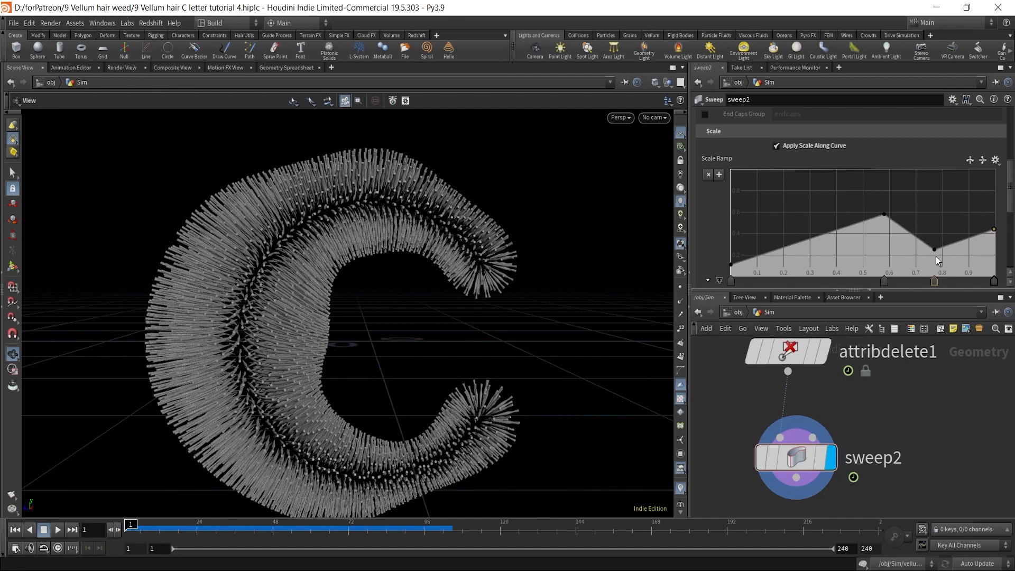
{"action": "left_click_drag", "start_coordinate": [935, 251], "coordinate": [940, 260]}
{"action": "mouse_move", "coordinate": [881, 214]}
{"action": "left_mouse_down"}
{"action": "mouse_move", "coordinate": [896, 222]}
{"action": "mouse_move", "coordinate": [891, 238]}
{"action": "left_mouse_up"}
{"action": "left_click_drag", "start_coordinate": [994, 230], "coordinate": [996, 243]}
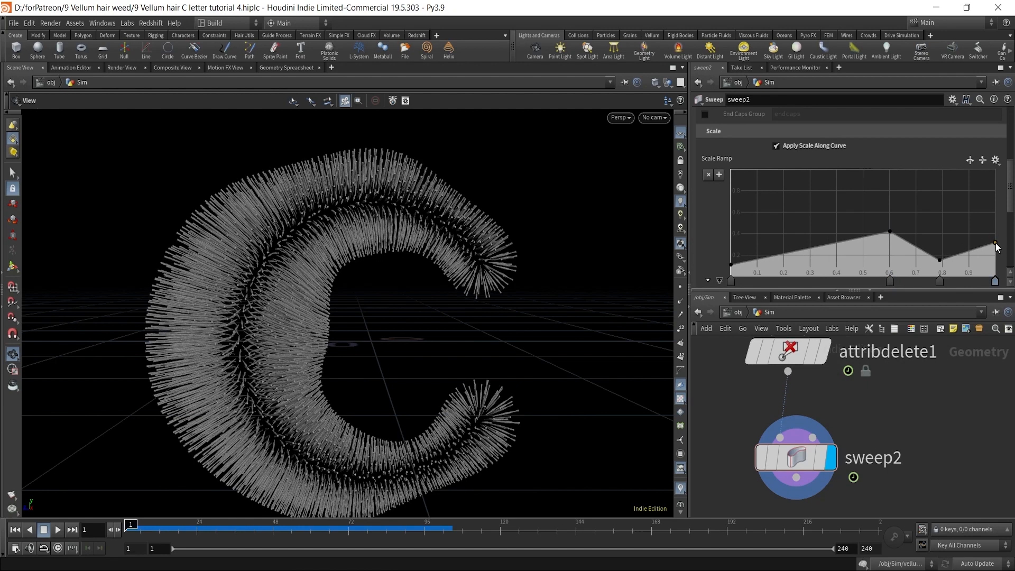
Select all scale ramp points, try B-Spline interpolation on them, and change it to Monotone Cubic.
{"action": "scroll", "coordinate": [900, 266], "scroll_direction": "down", "scroll_amount": 2}
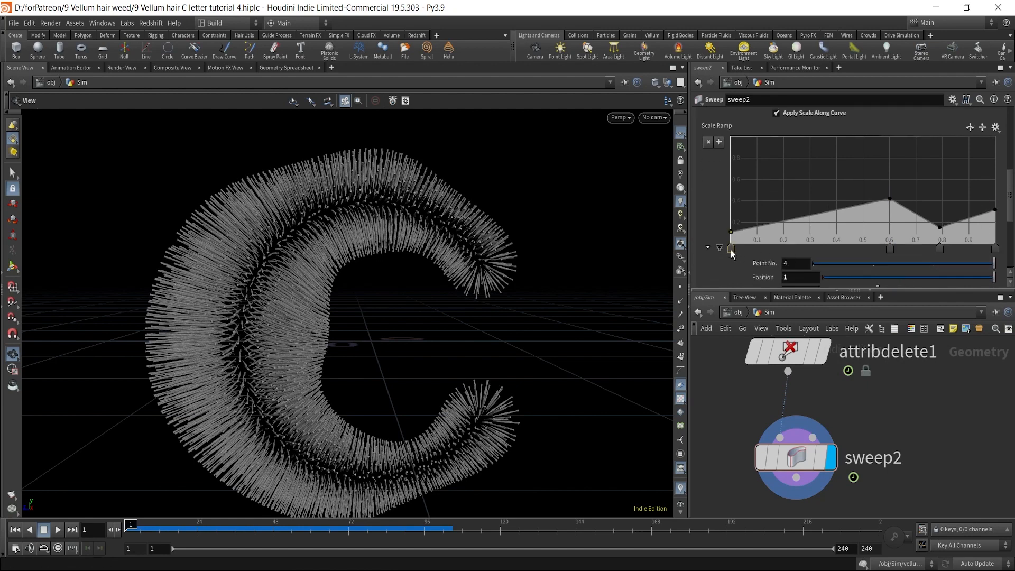
{"action": "right_click", "coordinate": [909, 248]}
{"action": "mouse_move", "coordinate": [908, 255]}
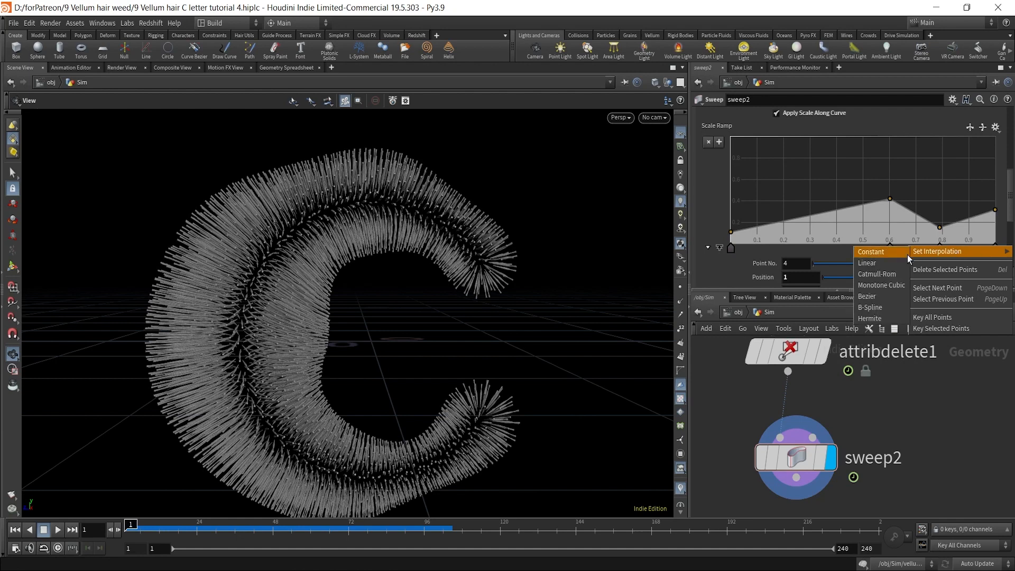
{"action": "left_click", "coordinate": [882, 308]}
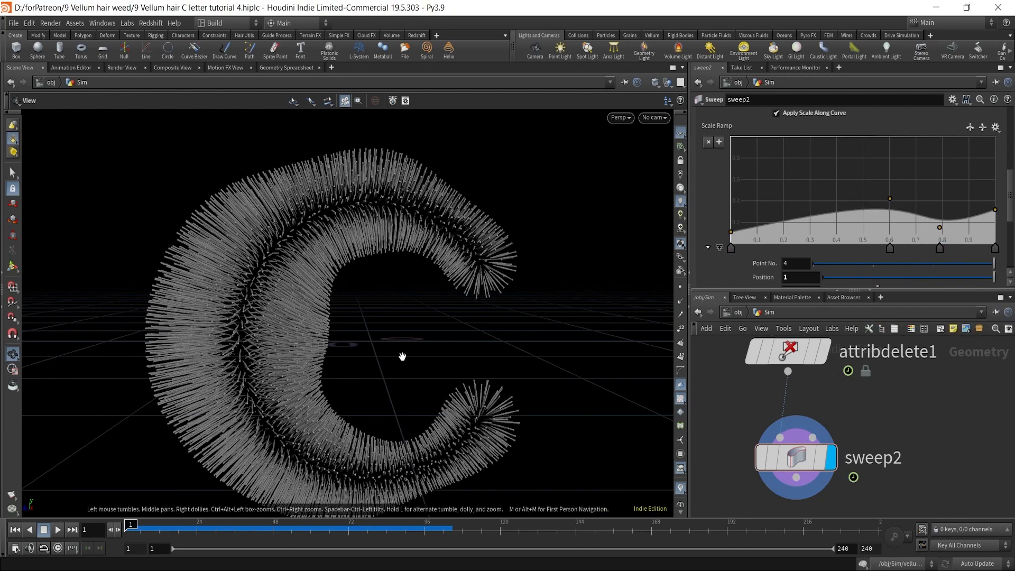
{"action": "right_click", "coordinate": [936, 251]}
{"action": "mouse_move", "coordinate": [938, 254]}
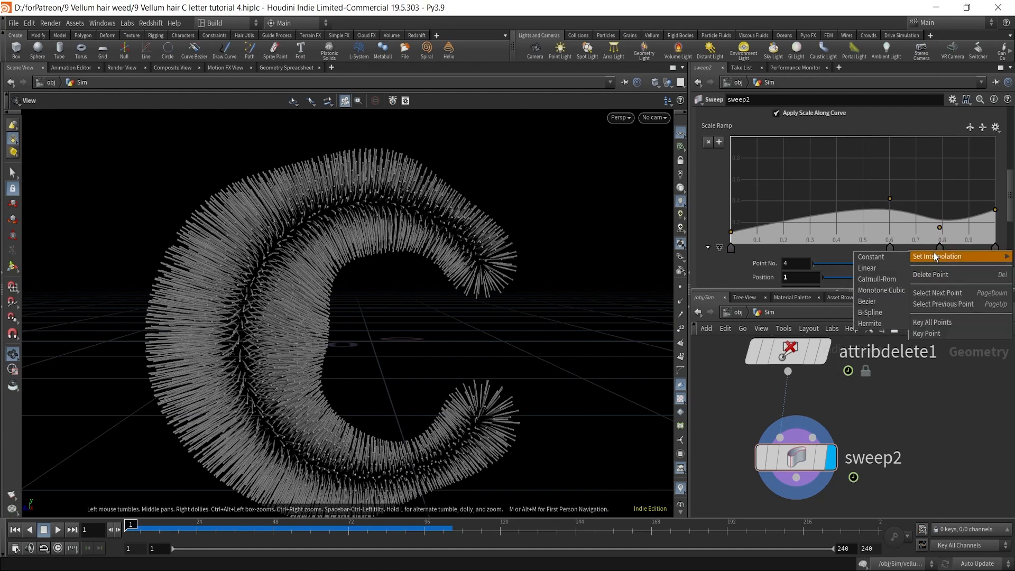
{"action": "left_click", "coordinate": [889, 289]}
Move the ramp's dip to position 0.87, lower its end point to about 0.2, and raise the peak to about 0.6 at position 0.584.
{"action": "right_click_drag", "start_coordinate": [354, 283], "coordinate": [439, 209]}
{"action": "left_click_drag", "start_coordinate": [270, 285], "coordinate": [250, 291]}
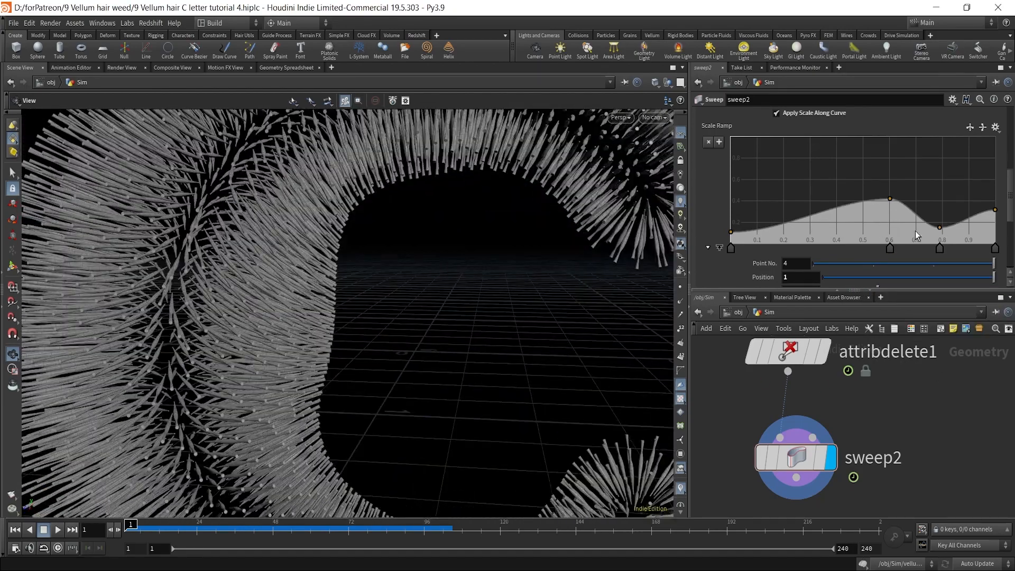
{"action": "left_click_drag", "start_coordinate": [942, 249], "coordinate": [962, 249]}
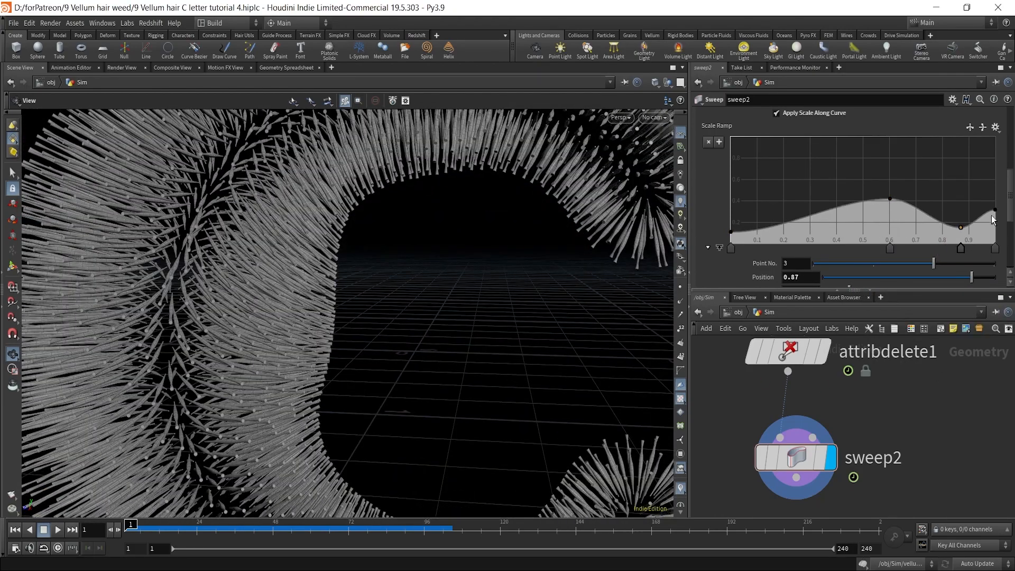
{"action": "left_click_drag", "start_coordinate": [995, 211], "coordinate": [996, 219]}
{"action": "left_click", "coordinate": [893, 251]}
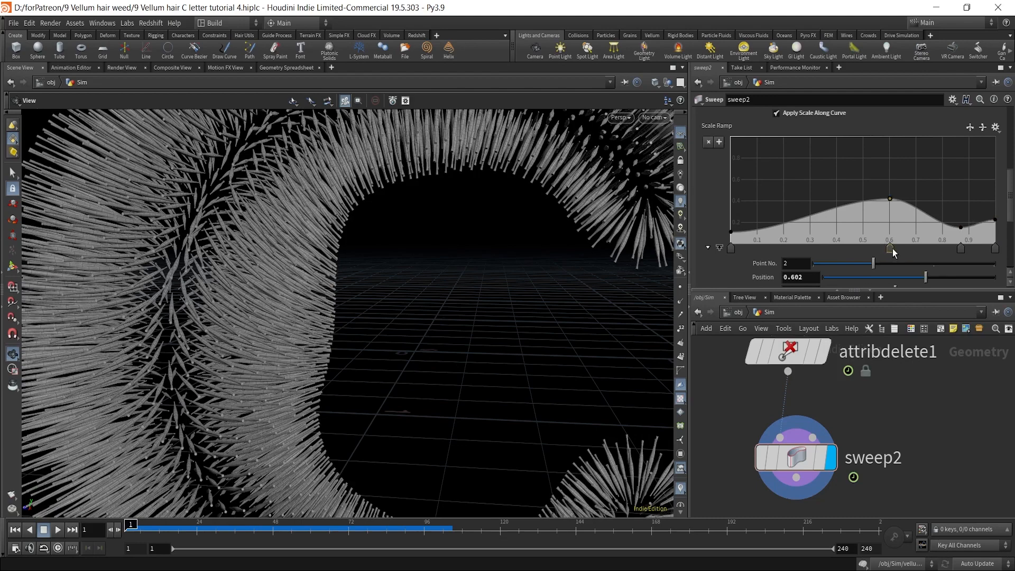
{"action": "left_click_drag", "start_coordinate": [893, 253], "coordinate": [886, 181]}
Frame the whole C shape and play the hair simulation with the tapered tubes.
{"action": "right_click_drag", "start_coordinate": [492, 288], "coordinate": [390, 330], "text": "alt"}
{"action": "middle_click_drag", "start_coordinate": [503, 259], "coordinate": [438, 280], "text": "alt"}
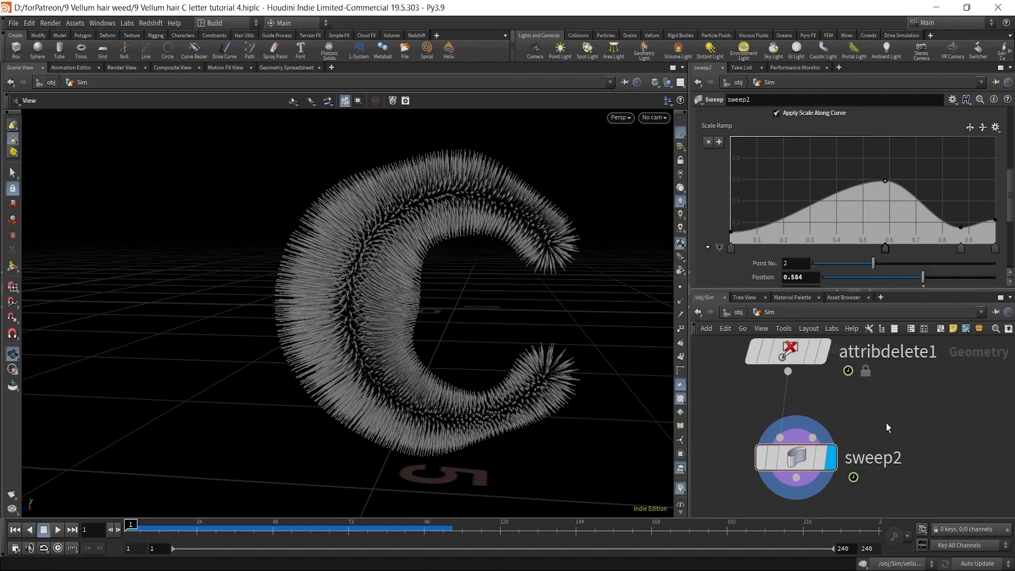
{"action": "scroll", "coordinate": [887, 423], "scroll_direction": "down", "scroll_amount": 2}
{"action": "left_click", "coordinate": [58, 530]}
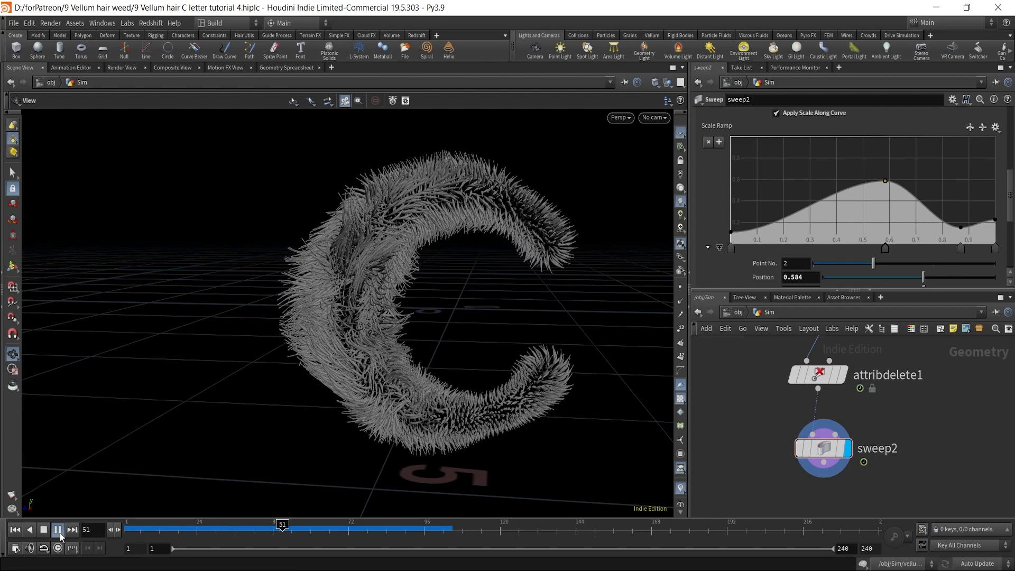
Stop the simulation playback and shift the scale ramp's dip slightly towards the tip, to about position 0.88.
{"action": "left_click", "coordinate": [58, 530]}
{"action": "left_click_drag", "start_coordinate": [962, 227], "coordinate": [964, 215]}
{"action": "left_click", "coordinate": [996, 220]}
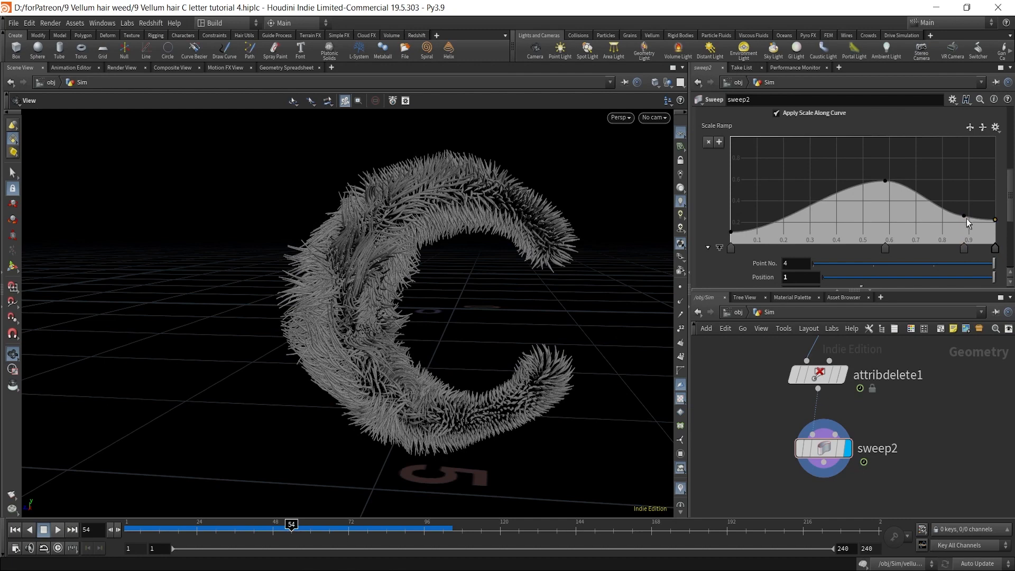
Set the sweep's tube radius to 0.025 and check the thicker hairs on the C shape.
{"action": "scroll", "coordinate": [967, 223], "scroll_direction": "up", "scroll_amount": 8}
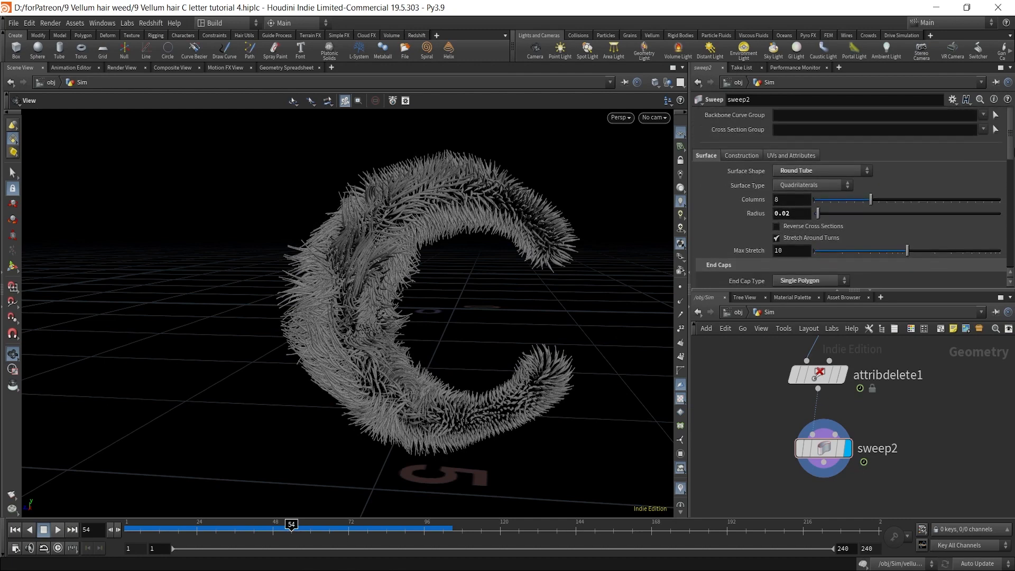
{"action": "left_click_drag", "start_coordinate": [801, 214], "coordinate": [717, 209]}
{"action": "type", "text": "0.025"}
{"action": "key", "text": "Return"}
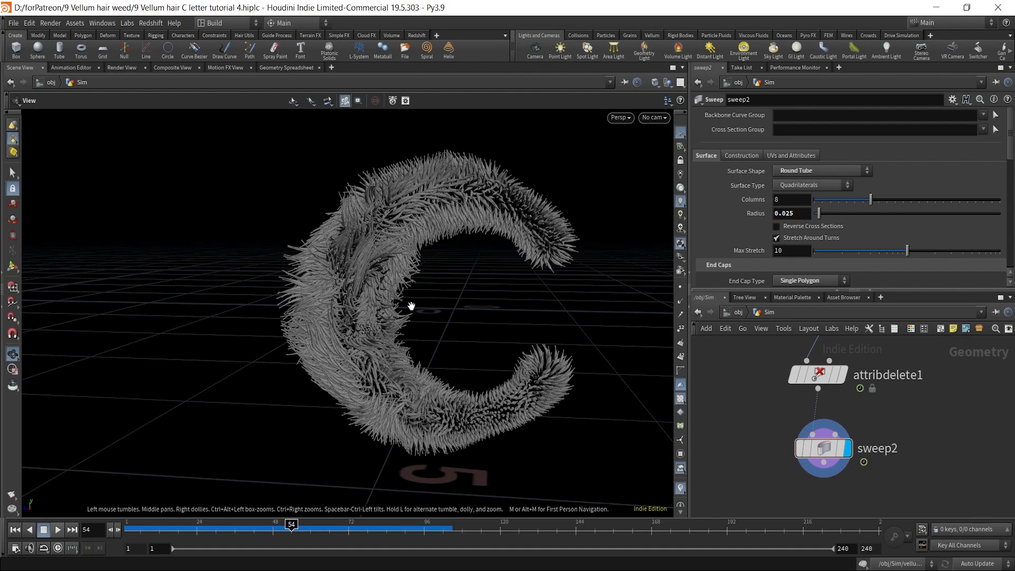
{"action": "left_click_drag", "start_coordinate": [412, 306], "coordinate": [408, 283]}
Move the scale ramp's peak to position 0.564 at about 0.49, and its dip to position 0.858 at about 0.16.
{"action": "scroll", "coordinate": [926, 191], "scroll_direction": "down", "scroll_amount": 5}
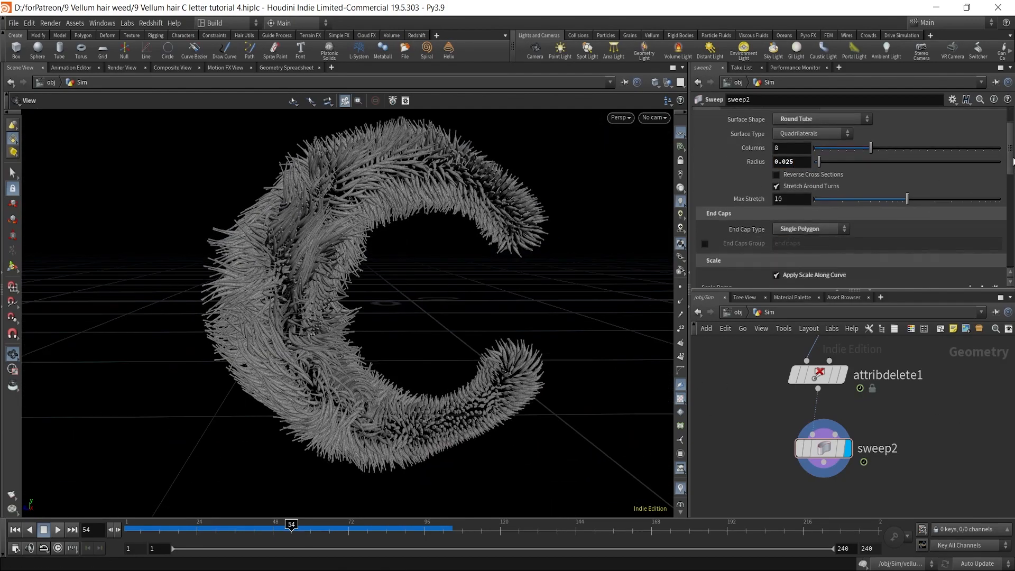
{"action": "left_click_drag", "start_coordinate": [886, 217], "coordinate": [880, 218]}
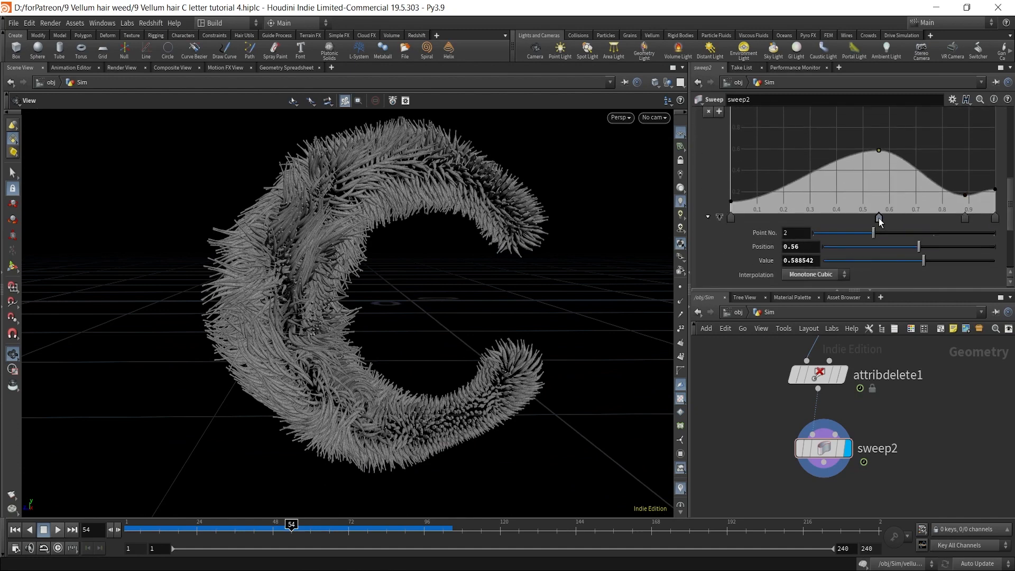
{"action": "left_click_drag", "start_coordinate": [880, 152], "coordinate": [880, 160]}
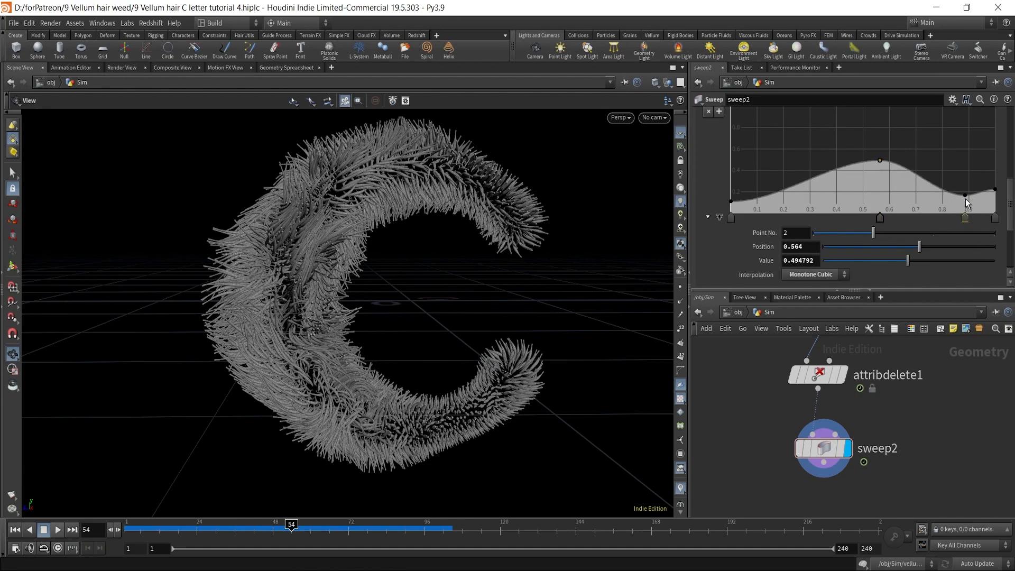
{"action": "left_click_drag", "start_coordinate": [965, 218], "coordinate": [995, 197]}
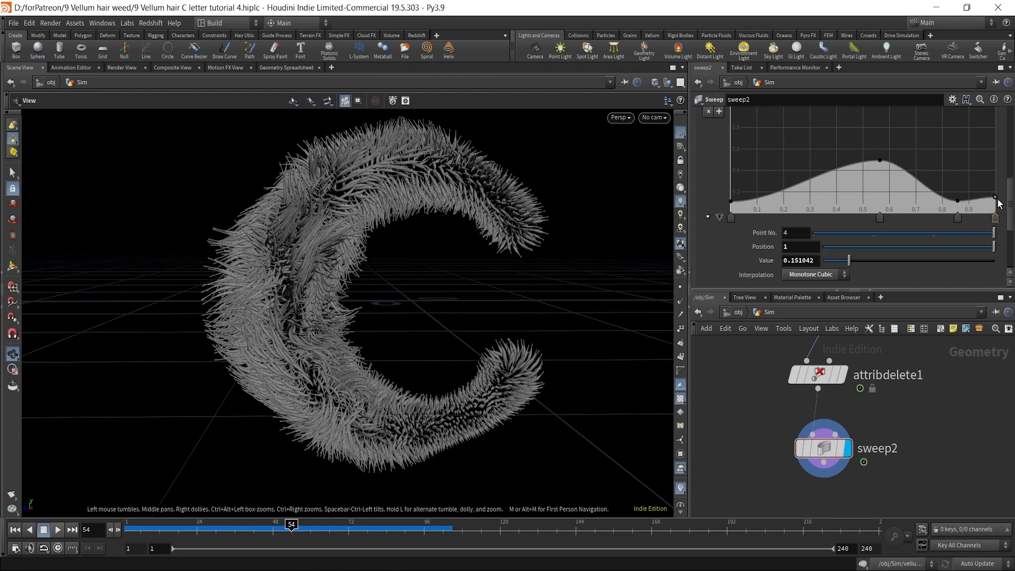
{"action": "left_click_drag", "start_coordinate": [995, 197], "coordinate": [958, 195]}
{"action": "left_click", "coordinate": [965, 332]}
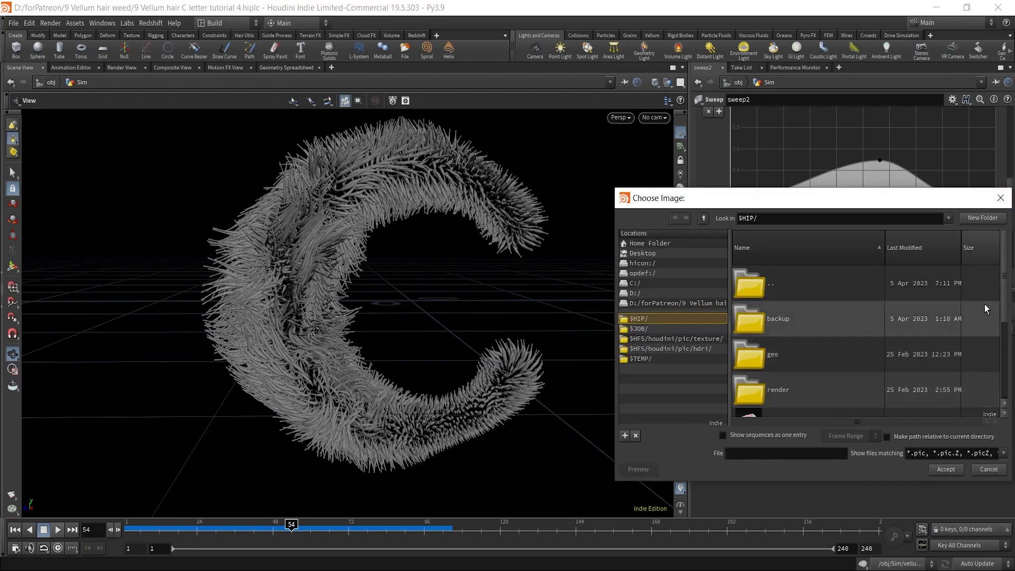
{"action": "left_click", "coordinate": [989, 469]}
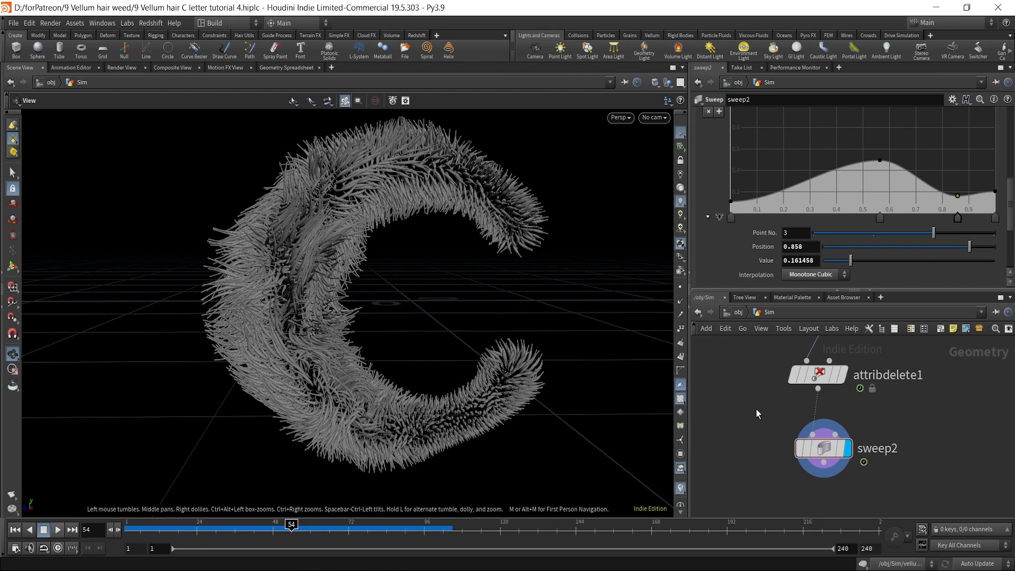
Insert a Color node between resample2 and groupexpression1 in the hair line branch.
{"action": "scroll", "coordinate": [756, 409], "scroll_direction": "down", "scroll_amount": 5}
{"action": "middle_click_drag", "start_coordinate": [754, 363], "coordinate": [780, 449]}
{"action": "middle_click_drag", "start_coordinate": [755, 339], "coordinate": [714, 403]}
{"action": "scroll", "coordinate": [738, 394], "scroll_direction": "up", "scroll_amount": 3}
{"action": "middle_click_drag", "start_coordinate": [808, 418], "coordinate": [831, 449]}
{"action": "scroll", "coordinate": [736, 405], "scroll_direction": "down", "scroll_amount": 3}
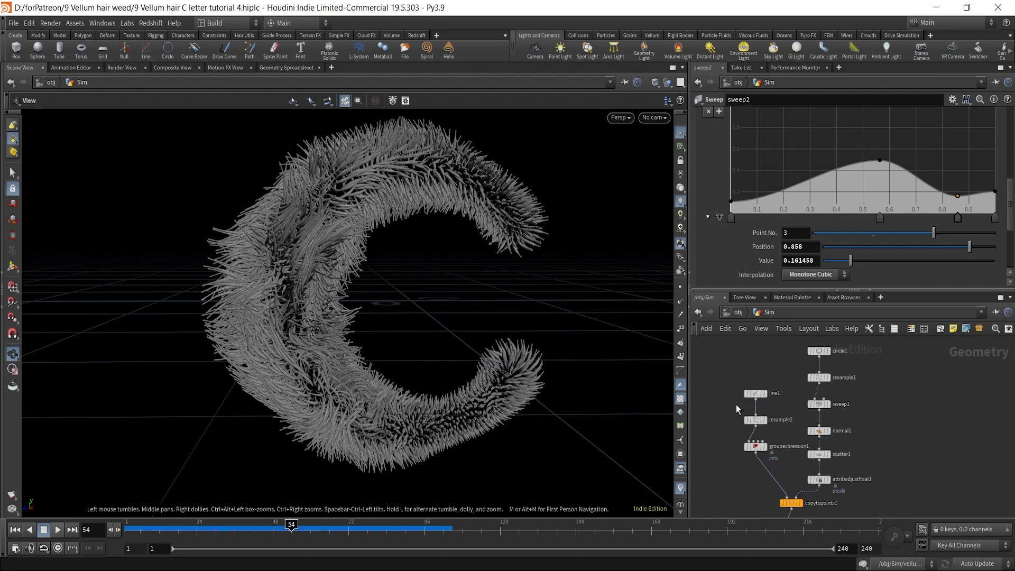
{"action": "middle_click_drag", "start_coordinate": [736, 404], "coordinate": [742, 381]}
{"action": "left_click_drag", "start_coordinate": [724, 349], "coordinate": [740, 424]}
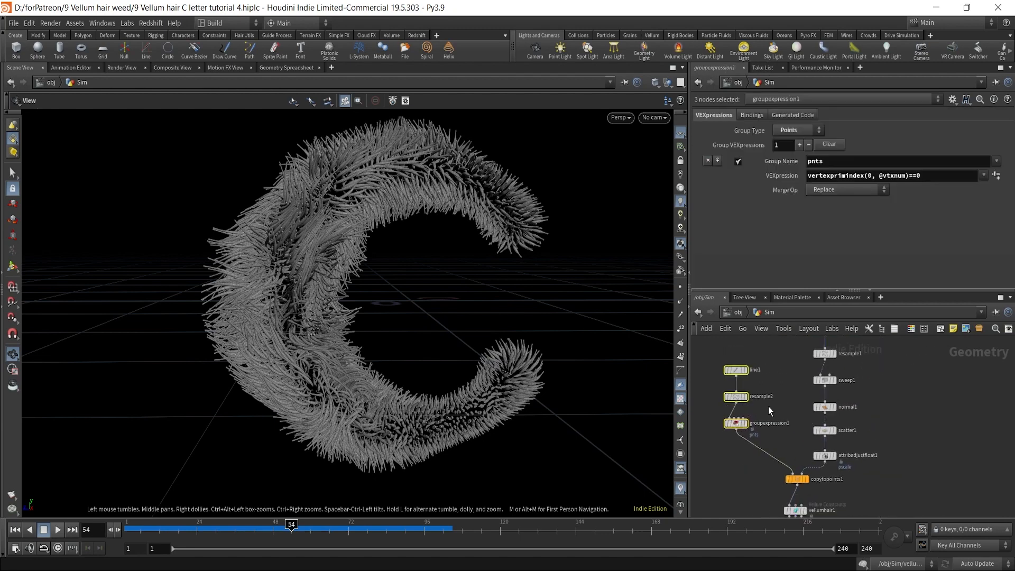
{"action": "left_click", "coordinate": [770, 411]}
{"action": "scroll", "coordinate": [762, 413], "scroll_direction": "up", "scroll_amount": 3}
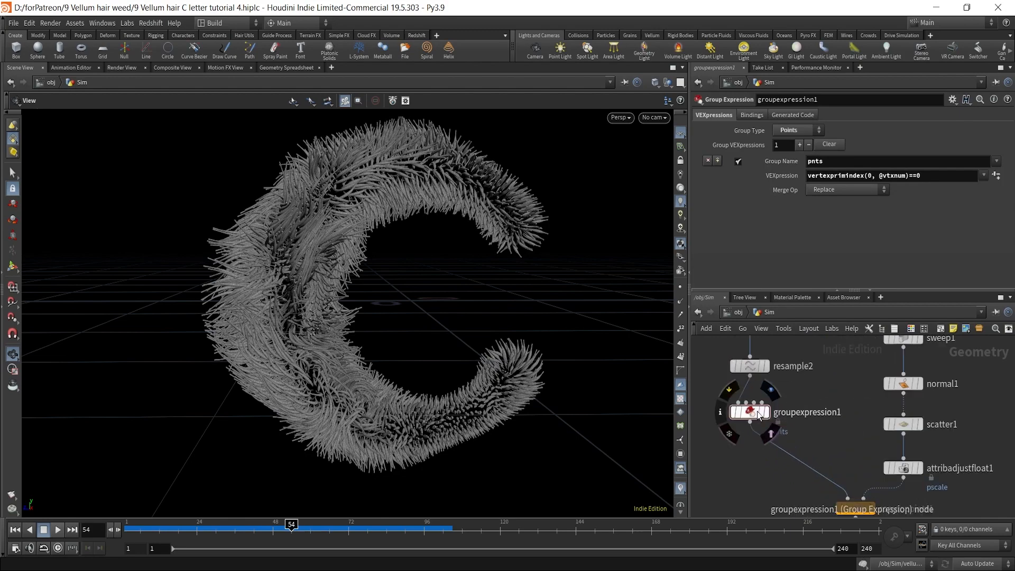
{"action": "scroll", "coordinate": [767, 413], "scroll_direction": "up", "scroll_amount": 2}
{"action": "key", "text": "Tab"}
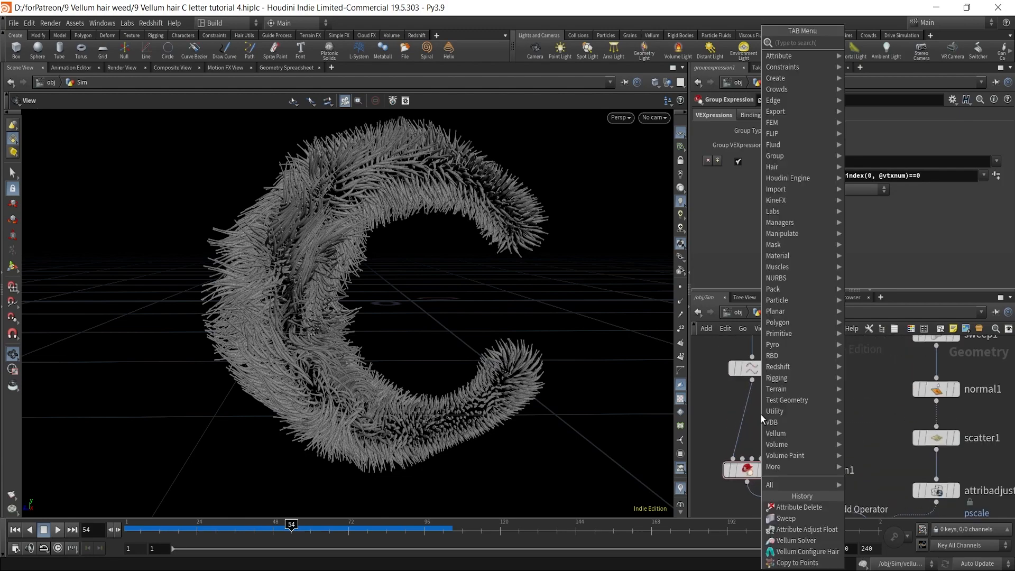
{"action": "type", "text": "color"}
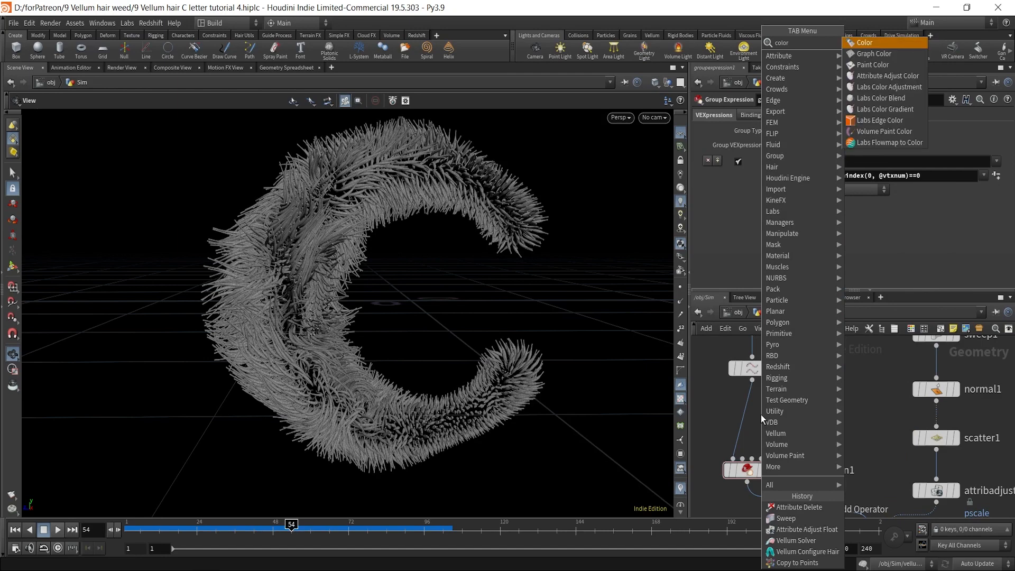
{"action": "key", "text": "Return"}
{"action": "left_click", "coordinate": [746, 416]}
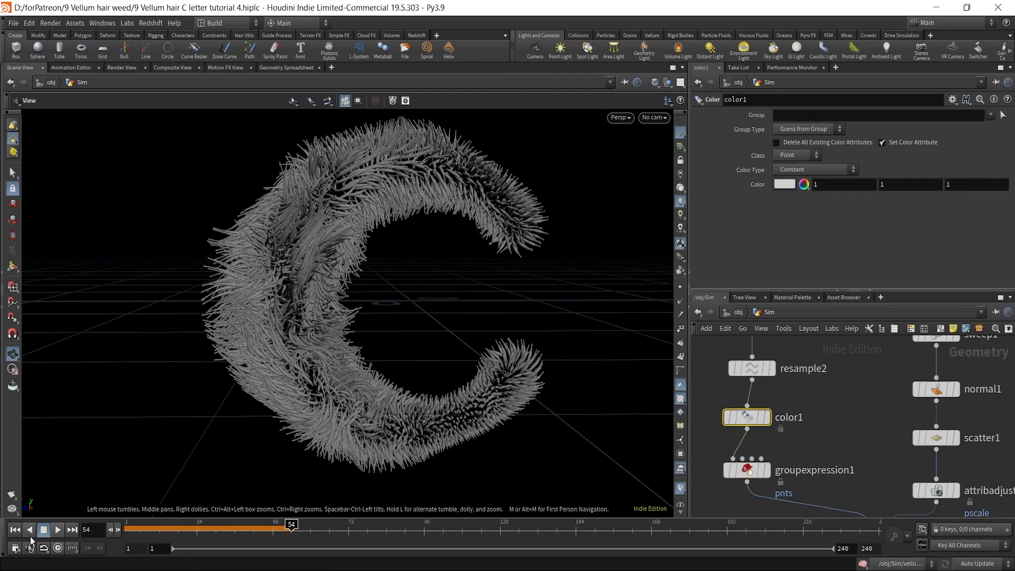
Return to the first frame and display the color1 node's output.
{"action": "left_click", "coordinate": [15, 529]}
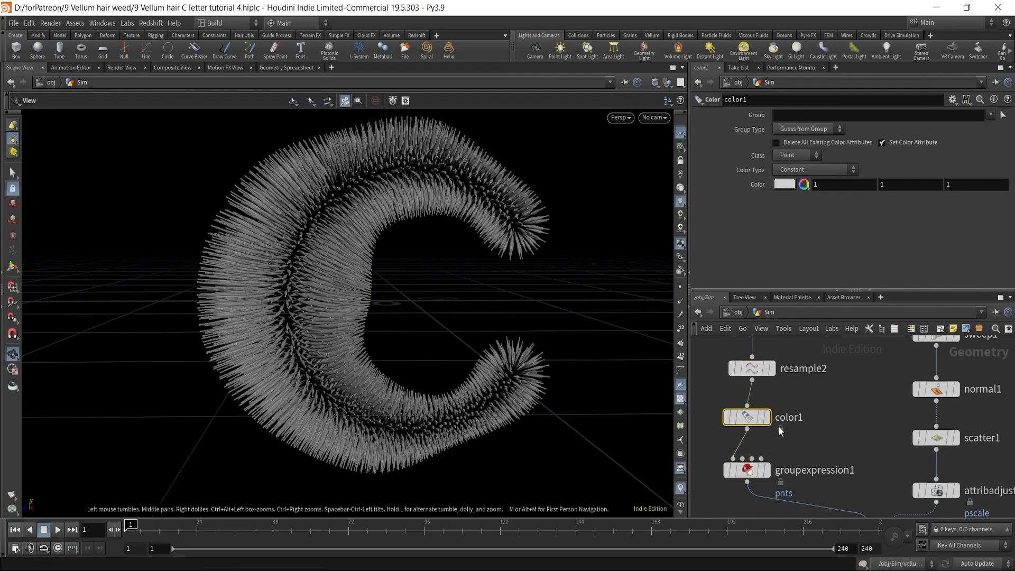
{"action": "left_click", "coordinate": [767, 417]}
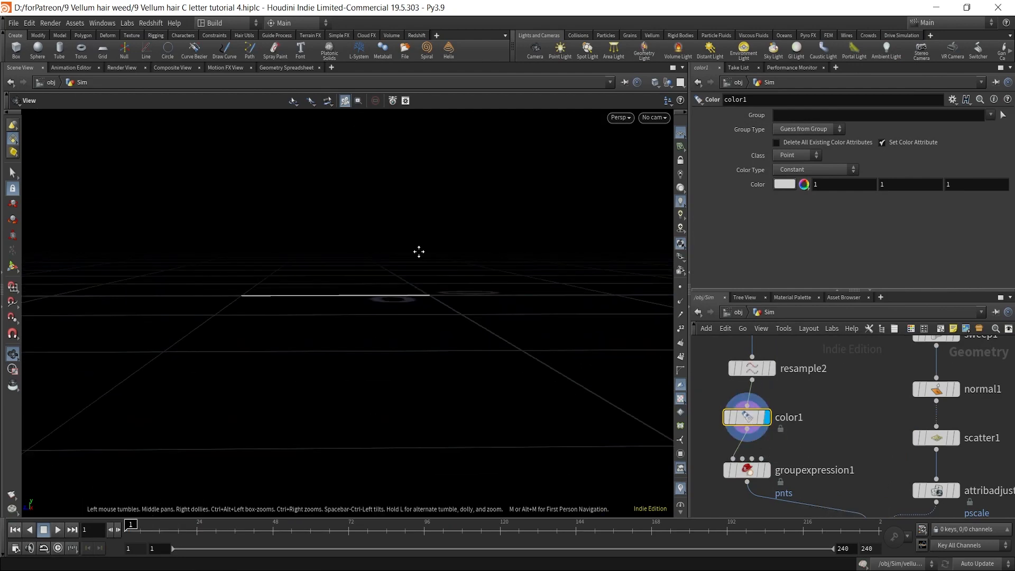
{"action": "left_click_drag", "start_coordinate": [419, 252], "coordinate": [456, 272]}
Set the Color node's color type to Ramp from Attribute, driven by the curveu attribute.
{"action": "left_click", "coordinate": [796, 170]}
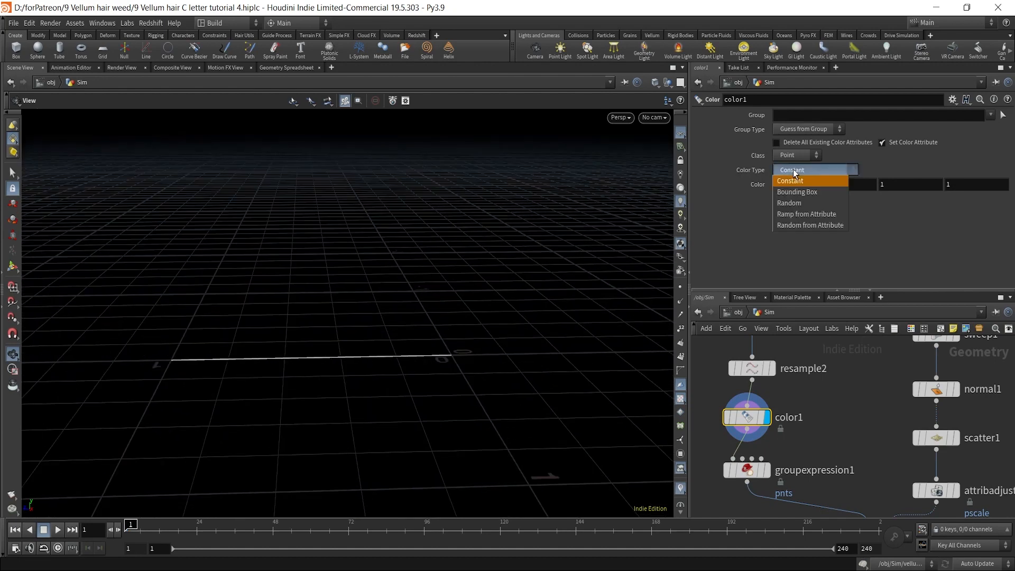
{"action": "left_click", "coordinate": [805, 214]}
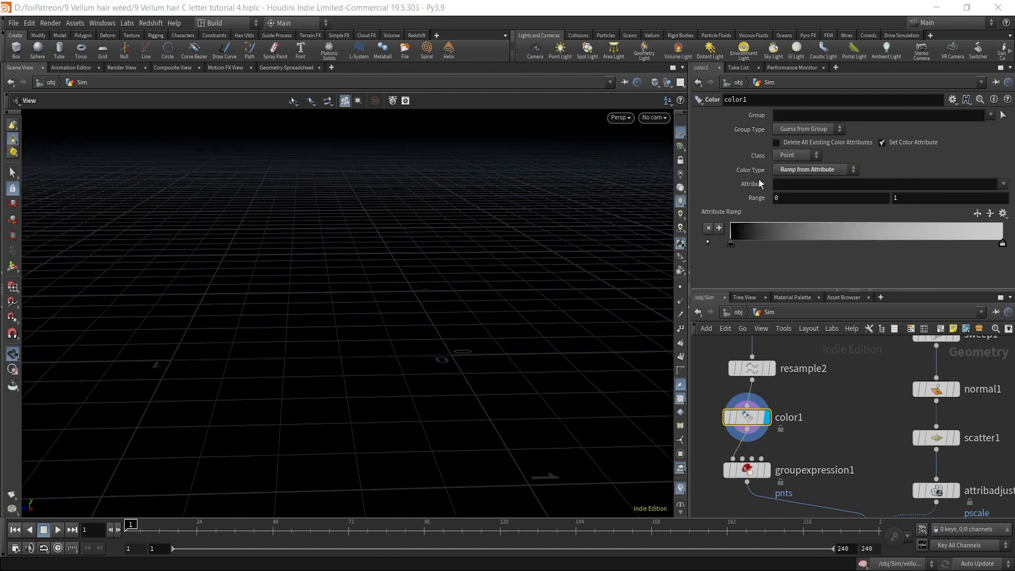
{"action": "left_click", "coordinate": [1004, 184]}
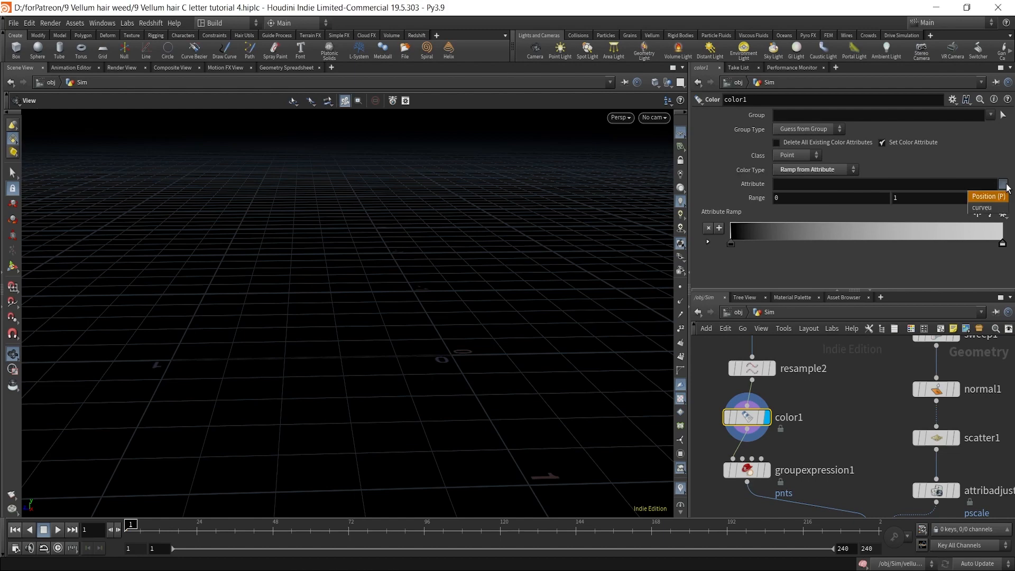
{"action": "left_click", "coordinate": [991, 204]}
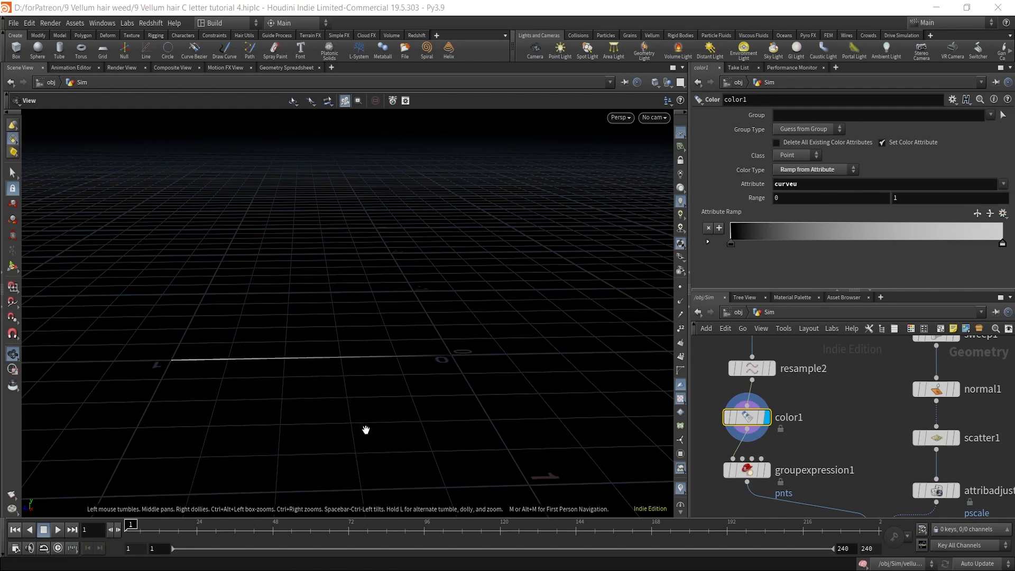
Hide the reference grid and briefly show the points to examine the gradient along the line.
{"action": "left_click_drag", "start_coordinate": [403, 380], "coordinate": [446, 317]}
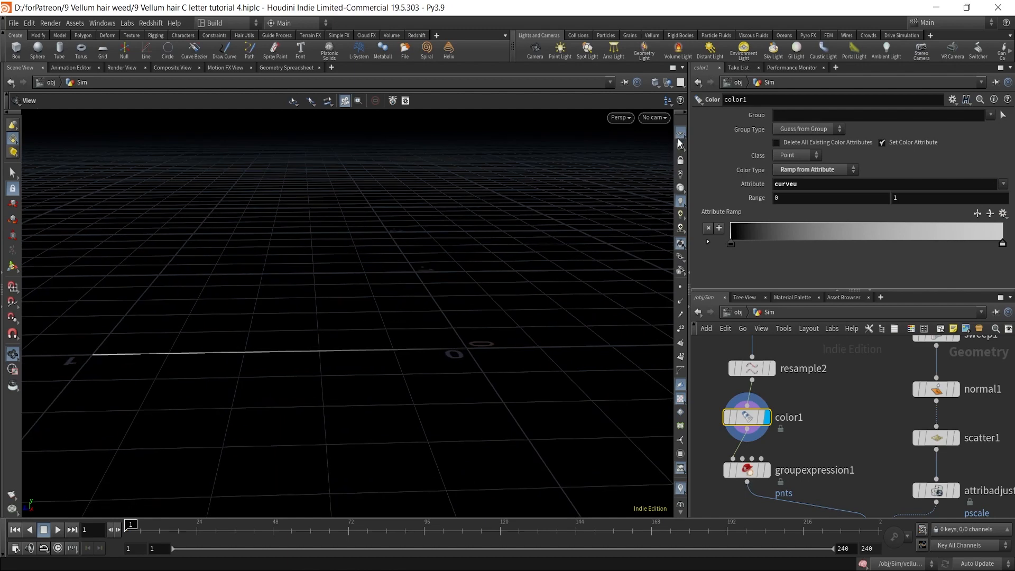
{"action": "left_click_drag", "start_coordinate": [667, 159], "coordinate": [634, 295]}
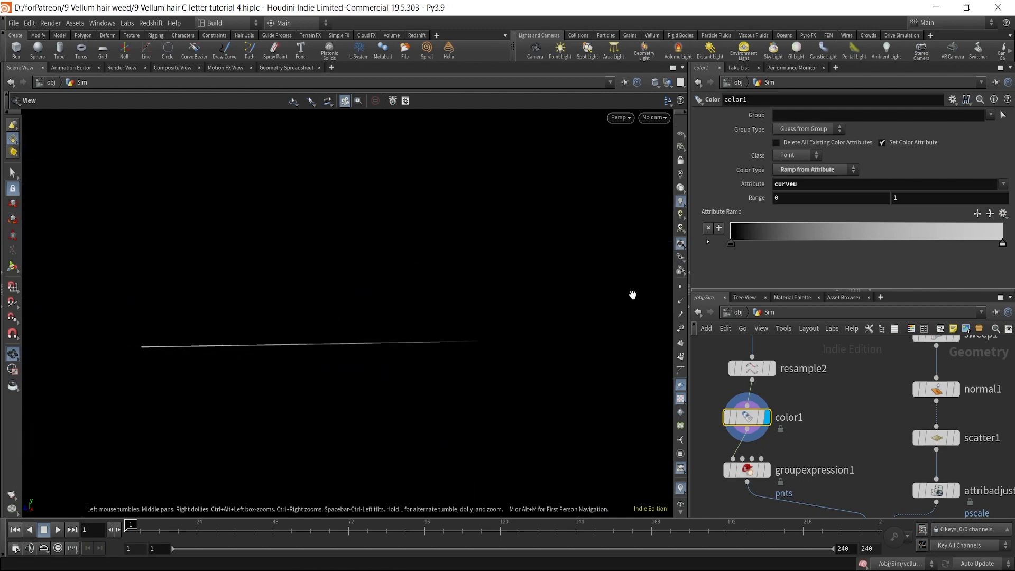
{"action": "left_click", "coordinate": [681, 287]}
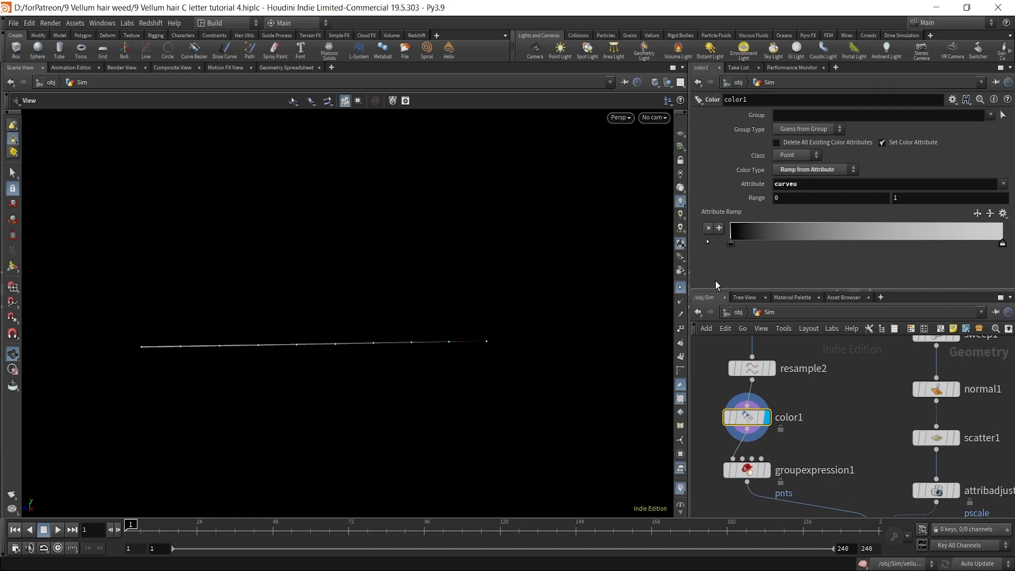
{"action": "left_click", "coordinate": [681, 288]}
Inspect color1's node information and turn on visualization of its curveu point attribute.
{"action": "middle_click", "coordinate": [749, 417]}
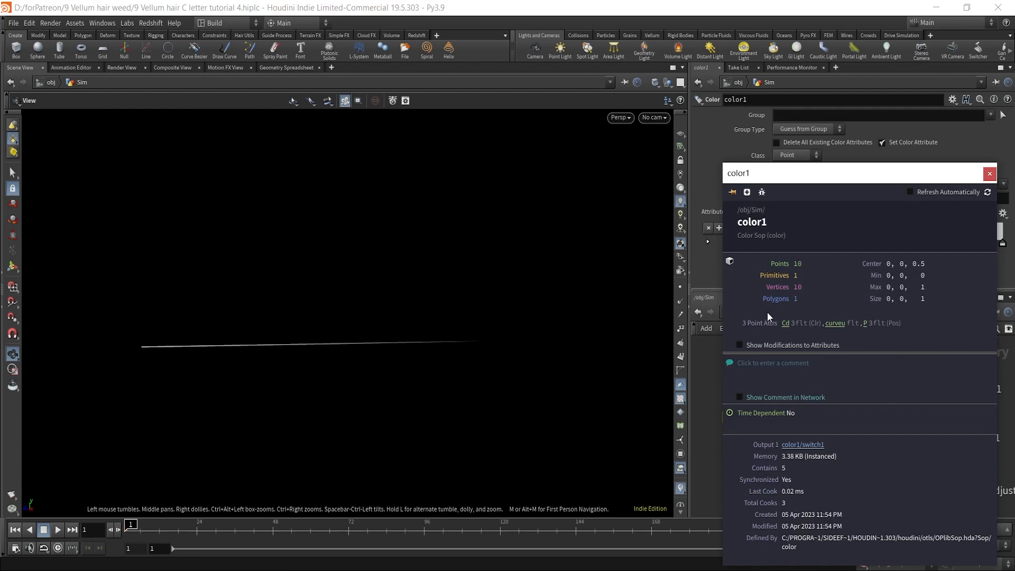
{"action": "left_click", "coordinate": [840, 326]}
{"action": "left_click", "coordinate": [990, 174]}
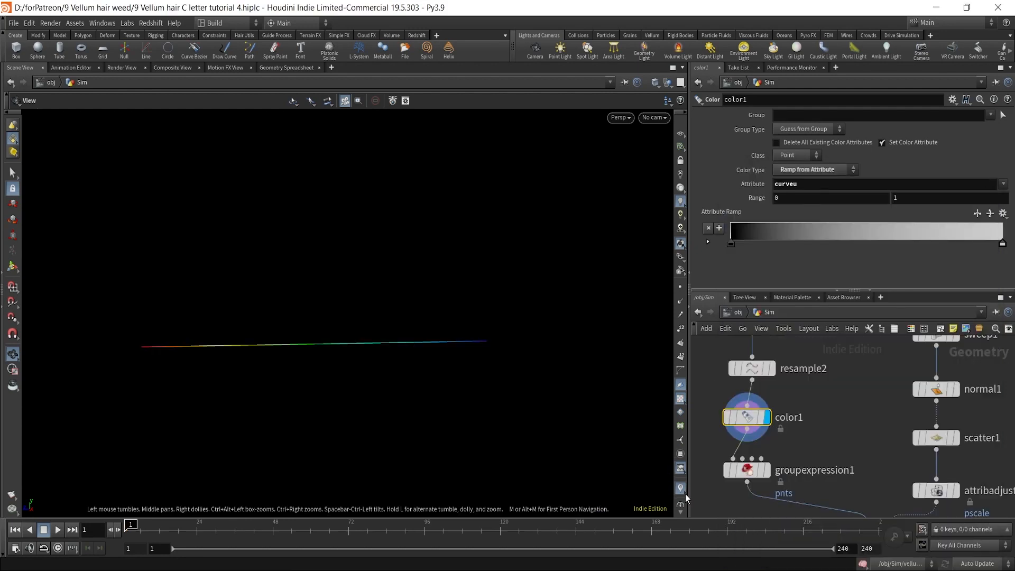
Change the curveu visualizer's type to Marker and examine the values along the line.
{"action": "left_click", "coordinate": [684, 492]}
{"action": "left_click", "coordinate": [782, 476]}
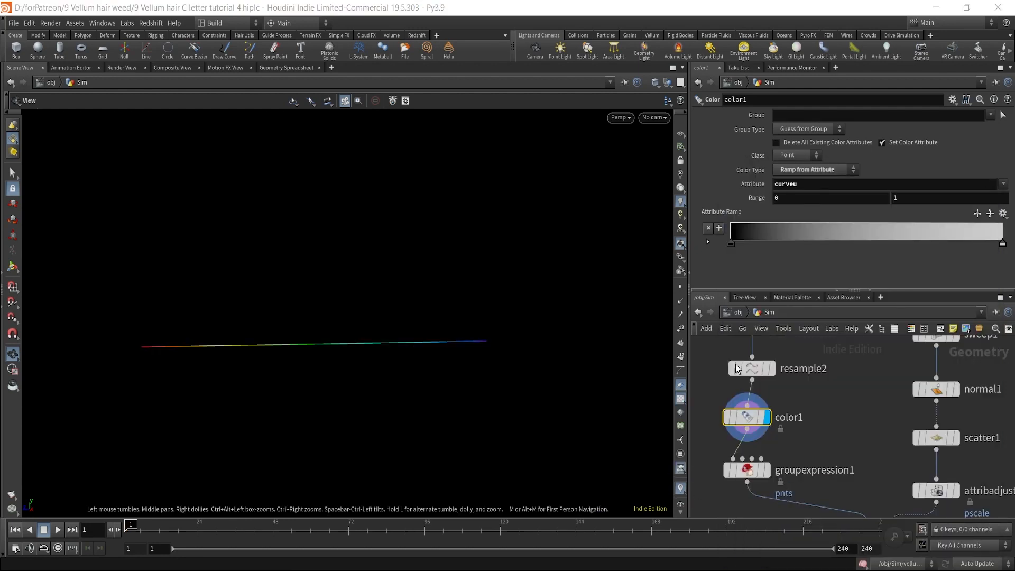
{"action": "left_click", "coordinate": [712, 279]}
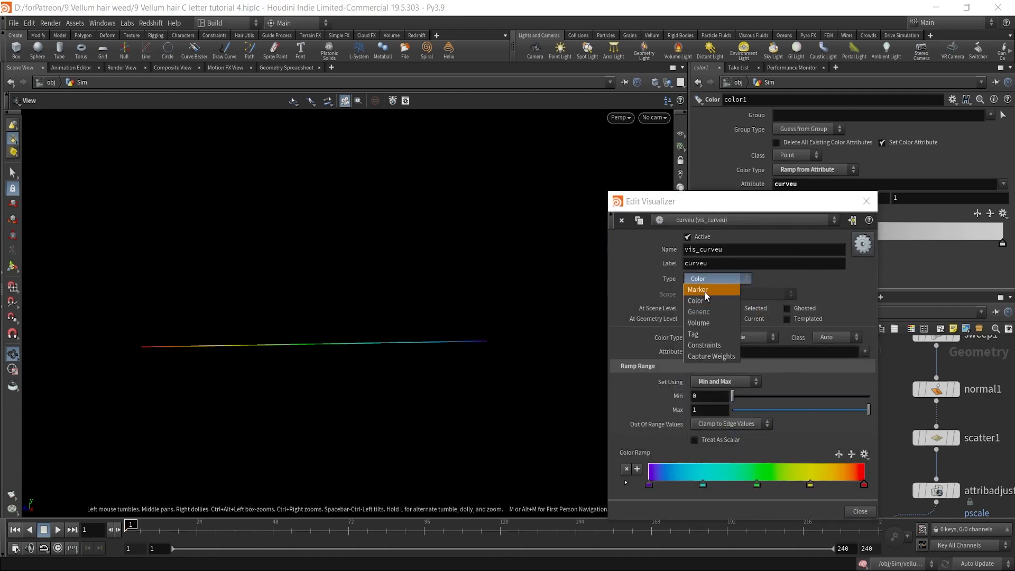
{"action": "left_click", "coordinate": [706, 290]}
{"action": "left_click", "coordinate": [866, 201]}
{"action": "left_click_drag", "start_coordinate": [492, 322], "coordinate": [534, 374]}
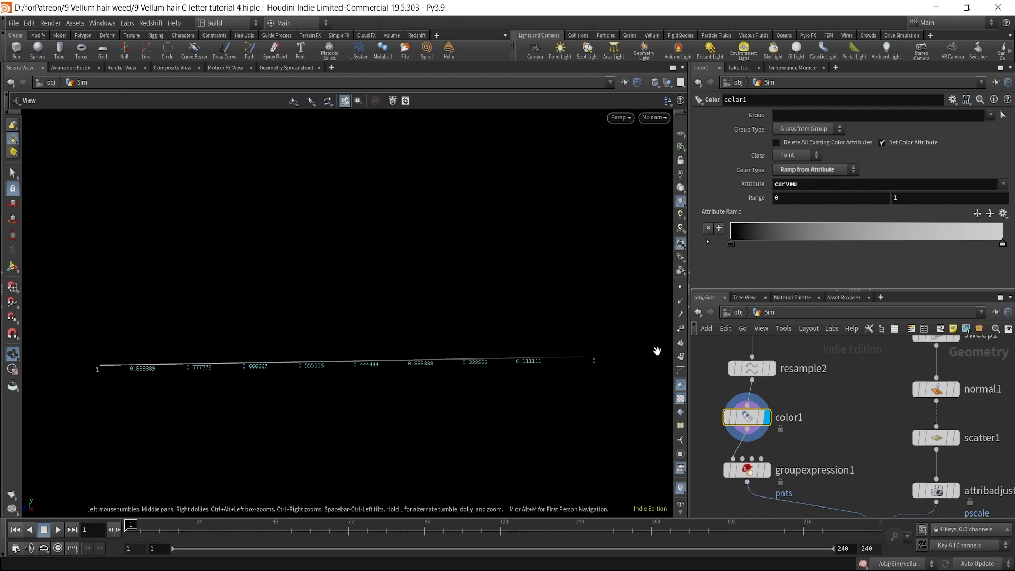
Turn off the attribute visualization and show the reference grid again.
{"action": "left_click", "coordinate": [681, 491]}
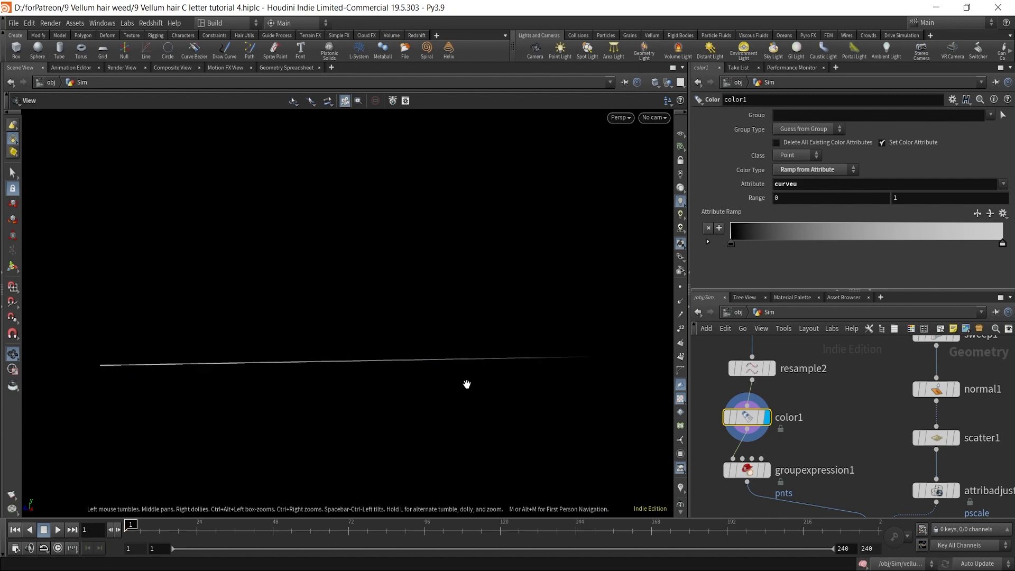
{"action": "left_click_drag", "start_coordinate": [366, 369], "coordinate": [400, 375]}
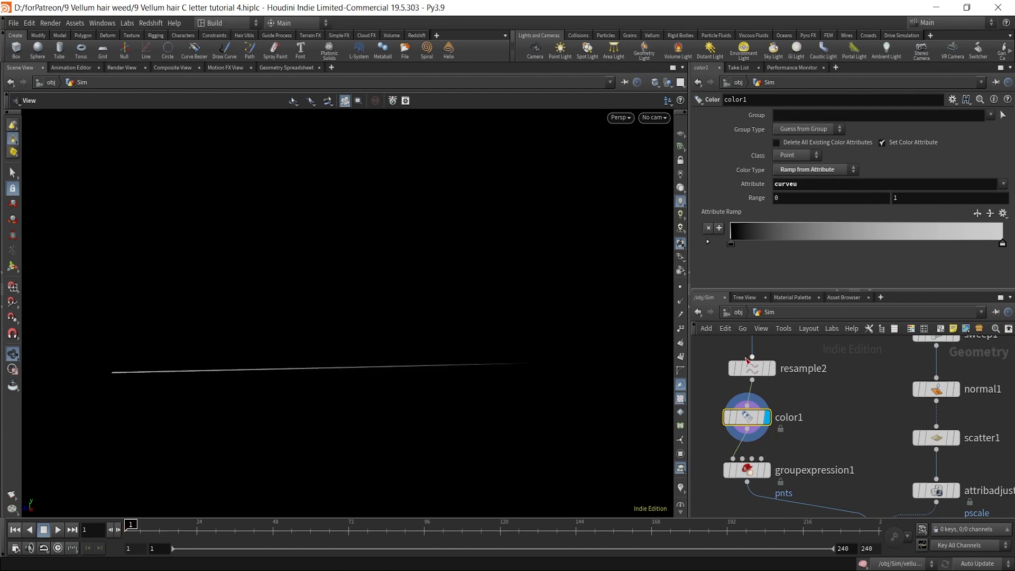
{"action": "left_click", "coordinate": [683, 146]}
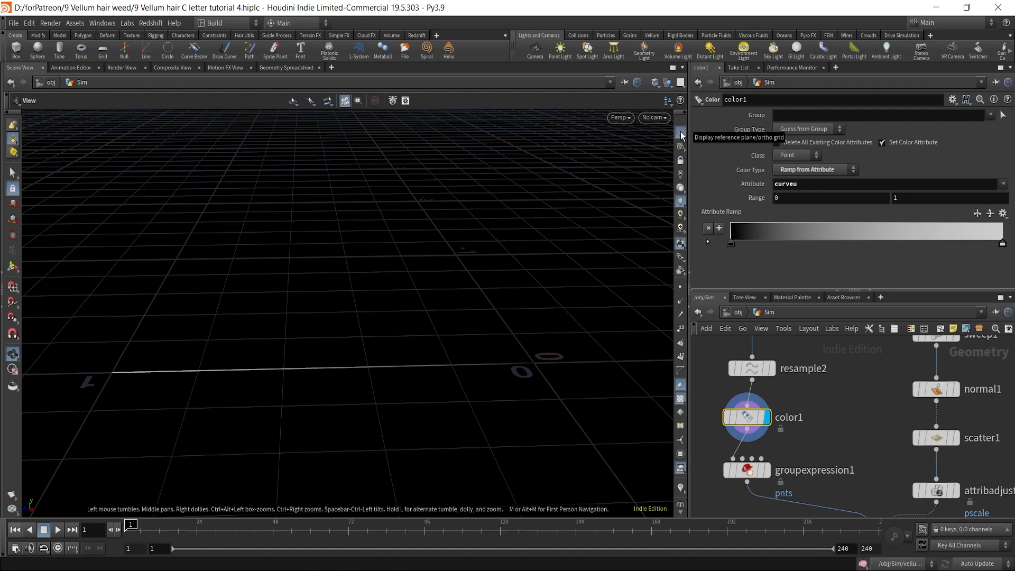
Color the attribute ramp's start point magenta, with red 1, green about 0.18 and blue 1.
{"action": "double_click", "coordinate": [731, 244]}
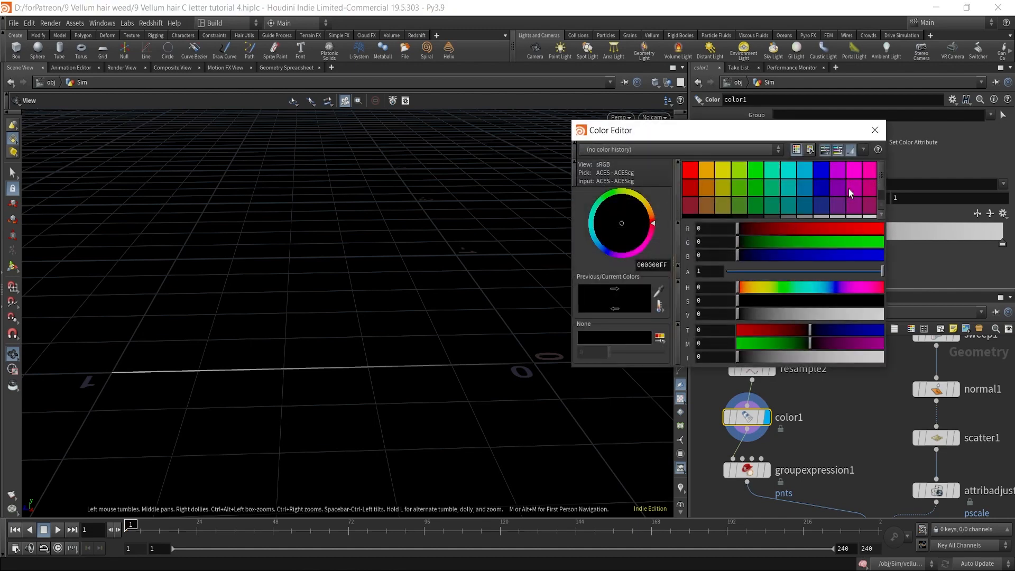
{"action": "mouse_move", "coordinate": [881, 181]}
{"action": "left_mouse_down"}
{"action": "mouse_move", "coordinate": [878, 199]}
{"action": "mouse_move", "coordinate": [882, 169]}
{"action": "left_mouse_up"}
{"action": "left_click", "coordinate": [859, 173]}
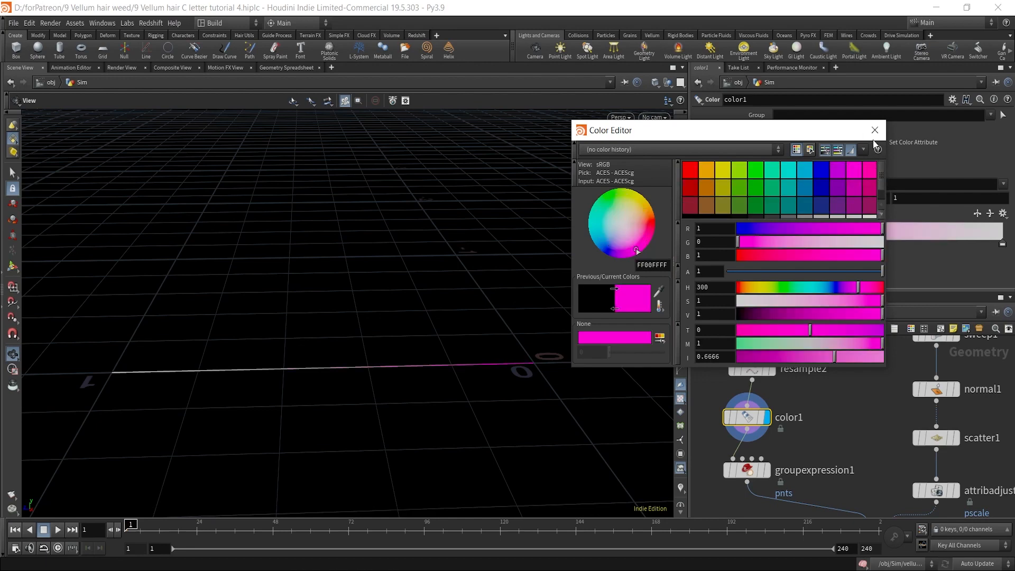
{"action": "left_click", "coordinate": [876, 129]}
{"action": "double_click", "coordinate": [731, 244]}
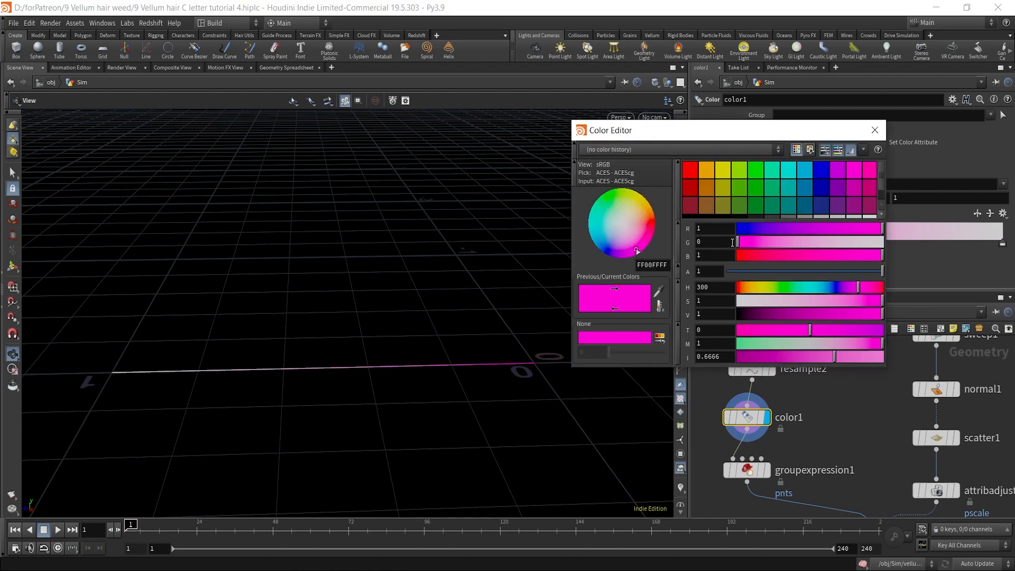
{"action": "left_click_drag", "start_coordinate": [797, 247], "coordinate": [764, 249]}
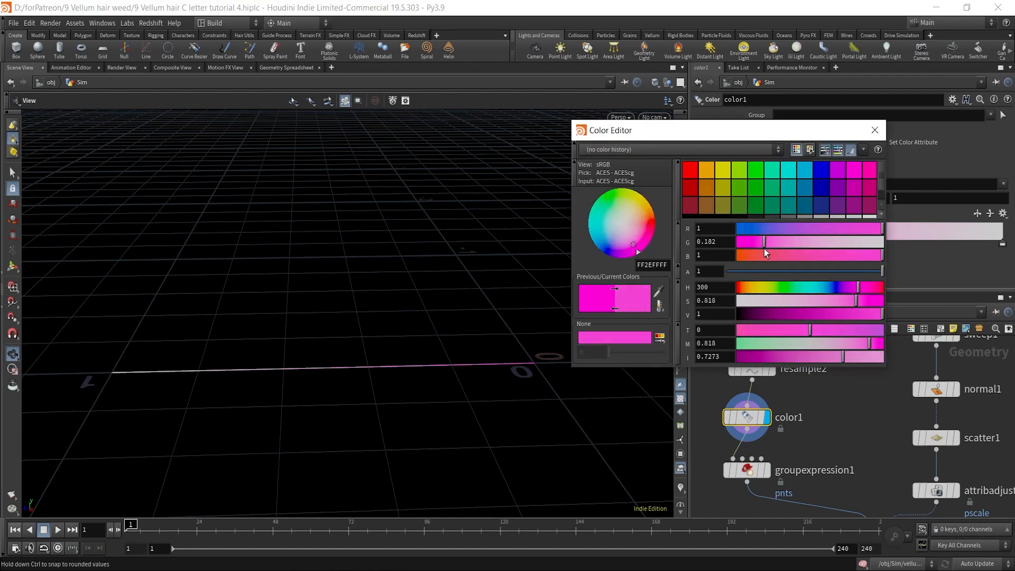
Set the end key of color1's attribute ramp to pure yellow.
{"action": "left_click", "coordinate": [875, 130]}
{"action": "double_click", "coordinate": [1003, 244]}
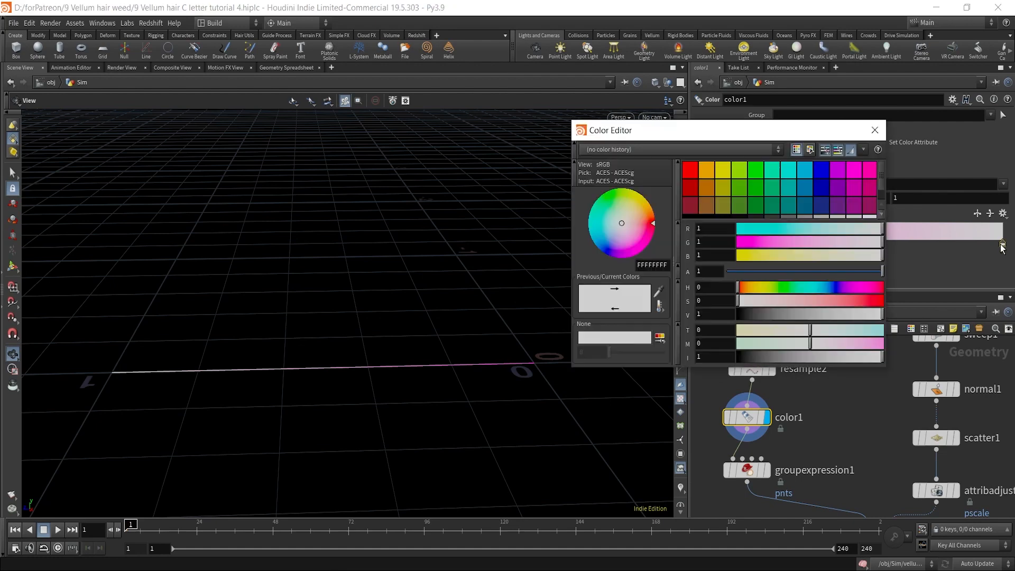
{"action": "left_click", "coordinate": [729, 172]}
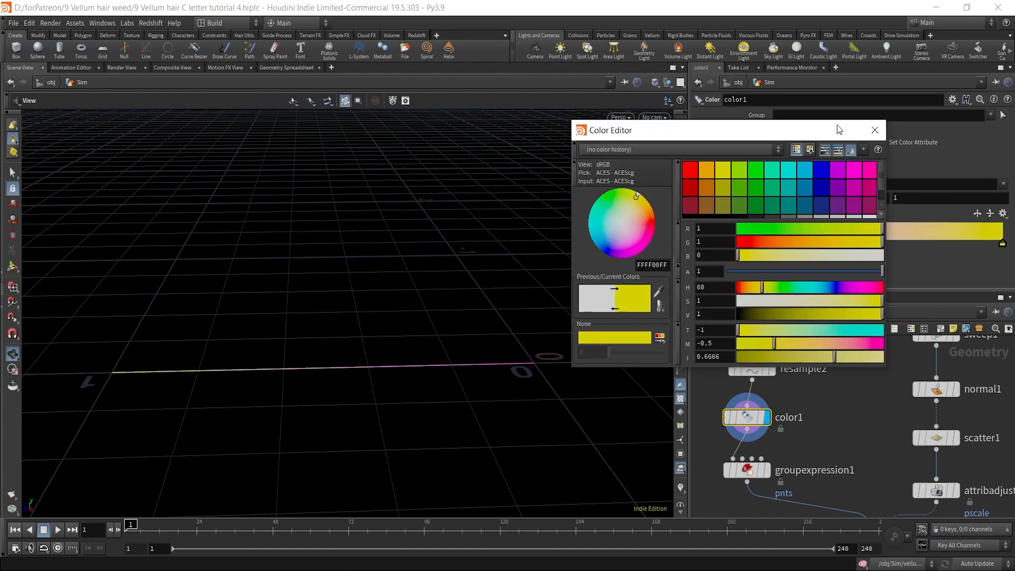
{"action": "left_click", "coordinate": [876, 130]}
Add a key in the middle of the attribute ramp and make it near-white.
{"action": "double_click", "coordinate": [875, 241]}
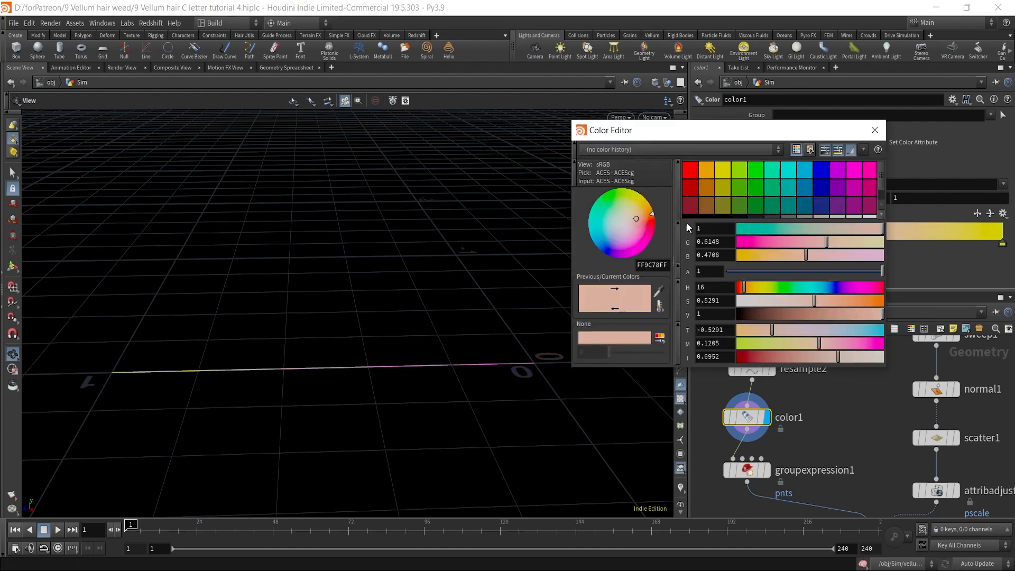
{"action": "left_click_drag", "start_coordinate": [629, 224], "coordinate": [623, 224]}
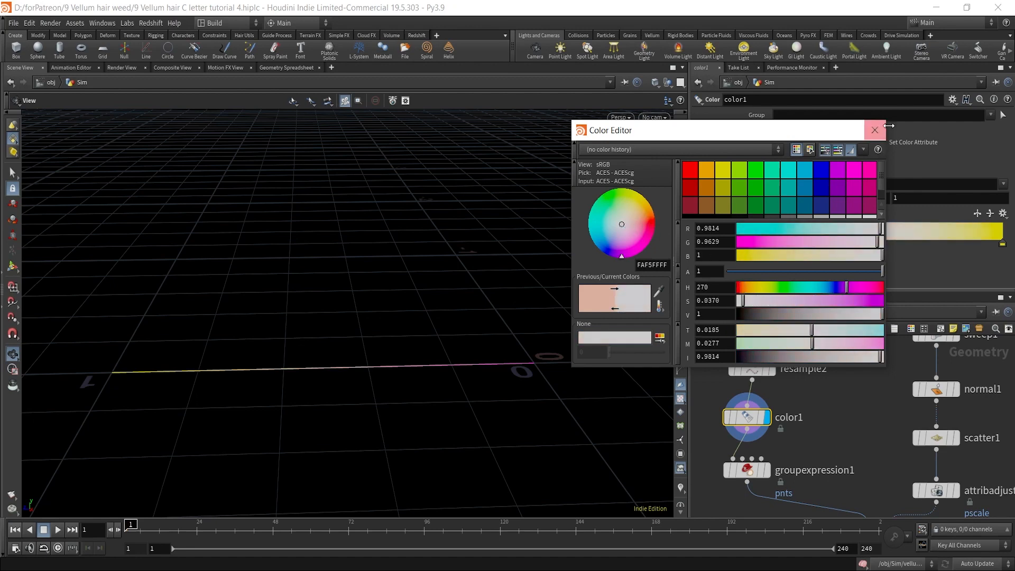
{"action": "left_click", "coordinate": [879, 131]}
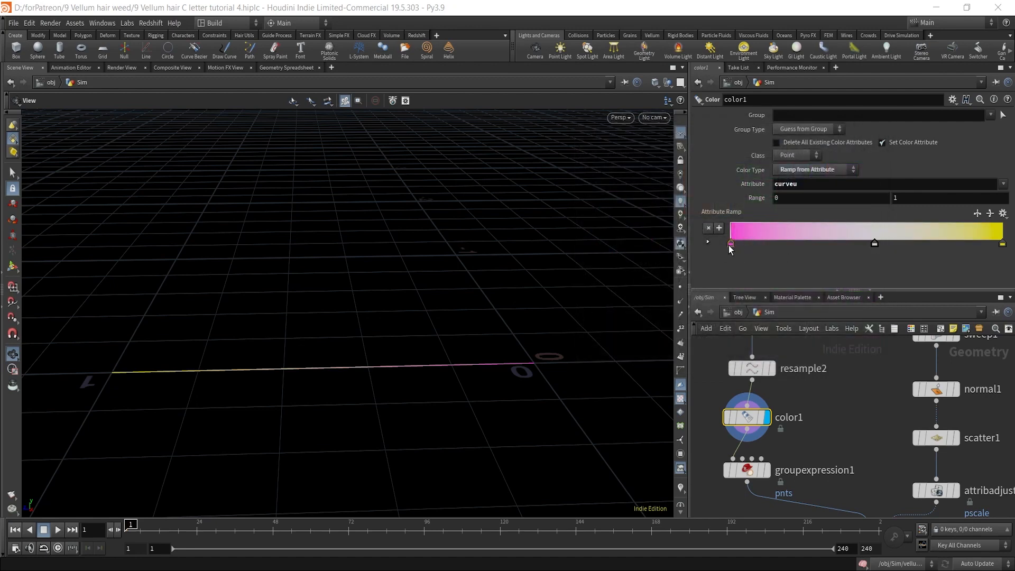
Shift the white and pink ramp keys toward the yellow end, with pink just before the middle, and lighten the pink slightly.
{"action": "left_click_drag", "start_coordinate": [731, 243], "coordinate": [865, 246]}
{"action": "double_click", "coordinate": [865, 245]}
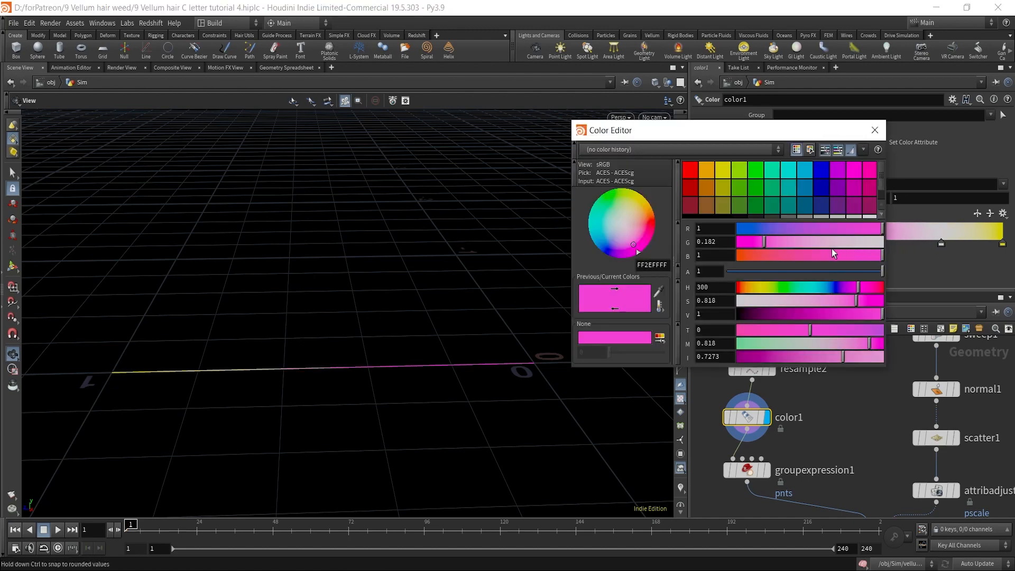
{"action": "left_click_drag", "start_coordinate": [773, 241], "coordinate": [779, 243]}
{"action": "left_click", "coordinate": [877, 131]}
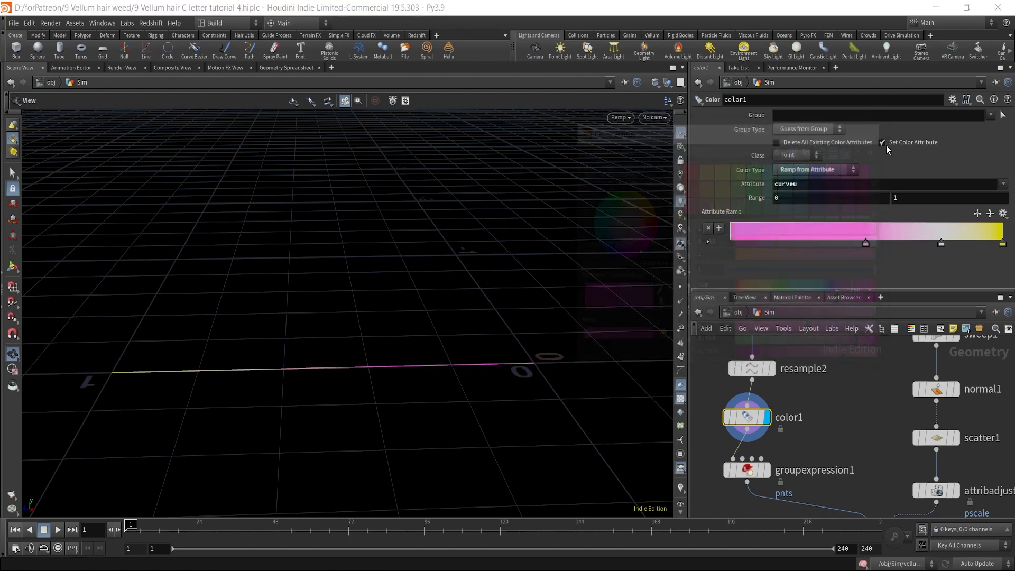
{"action": "mouse_move", "coordinate": [865, 245]}
{"action": "left_mouse_down"}
{"action": "mouse_move", "coordinate": [855, 243]}
{"action": "mouse_move", "coordinate": [862, 247]}
{"action": "left_mouse_up"}
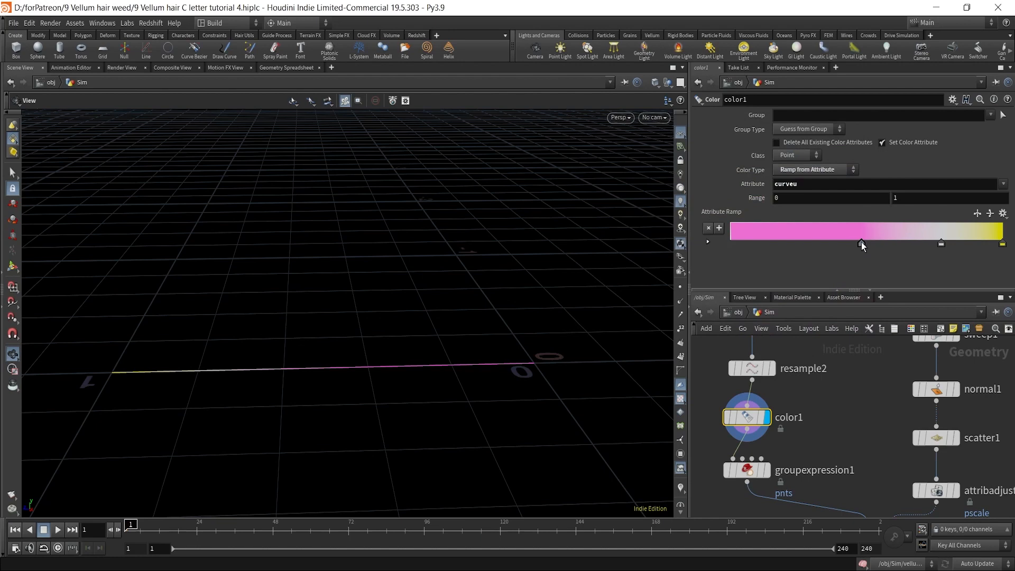
Display the copytopoints1 node and frame the whole letter C to check the colour gradient on the hairs.
{"action": "scroll", "coordinate": [870, 390], "scroll_direction": "down", "scroll_amount": 5}
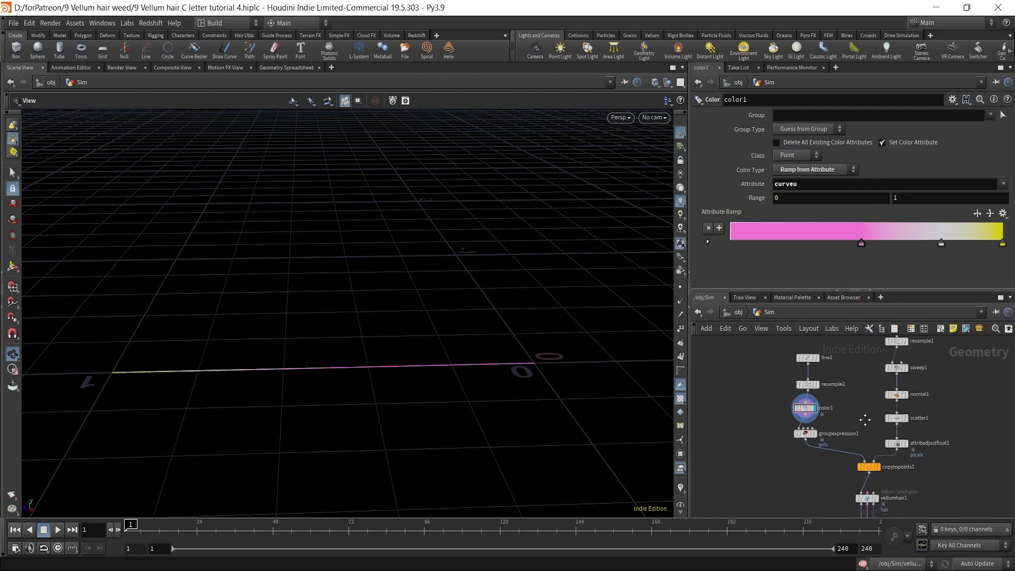
{"action": "scroll", "coordinate": [801, 399], "scroll_direction": "up", "scroll_amount": 3}
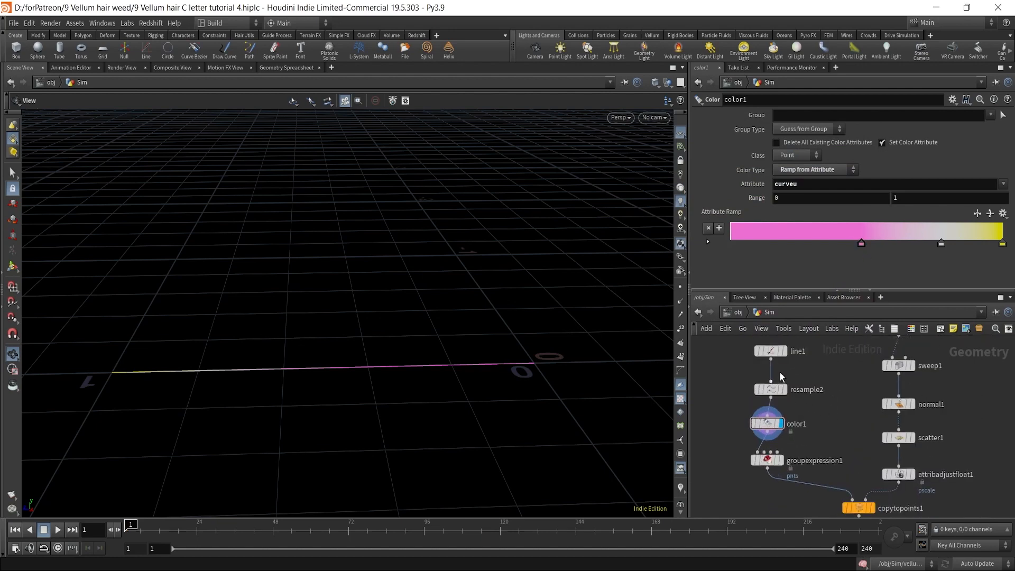
{"action": "scroll", "coordinate": [827, 426], "scroll_direction": "down", "scroll_amount": 2}
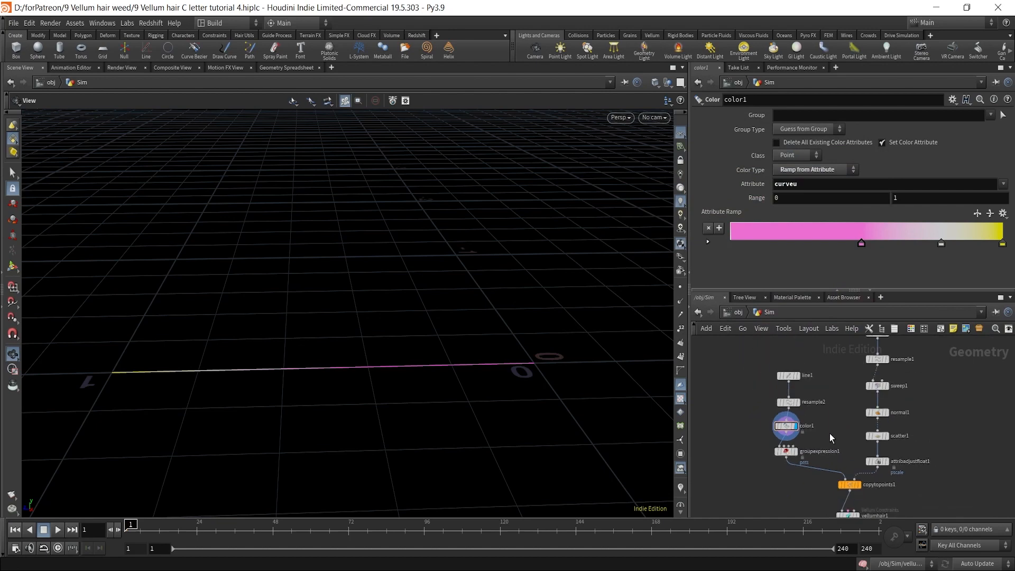
{"action": "scroll", "coordinate": [842, 459], "scroll_direction": "up", "scroll_amount": 3}
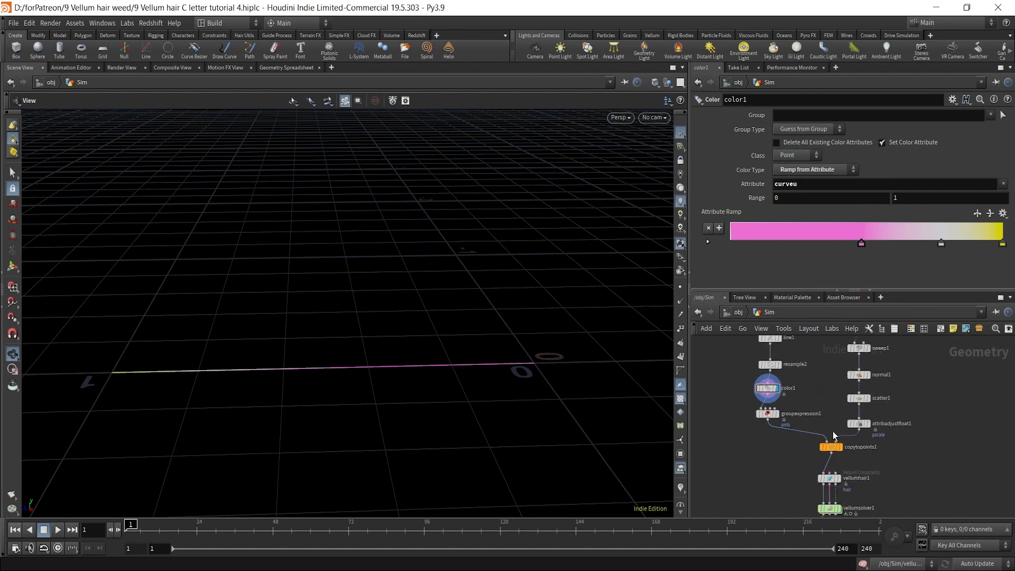
{"action": "left_click", "coordinate": [840, 450]}
{"action": "left_click", "coordinate": [818, 454]}
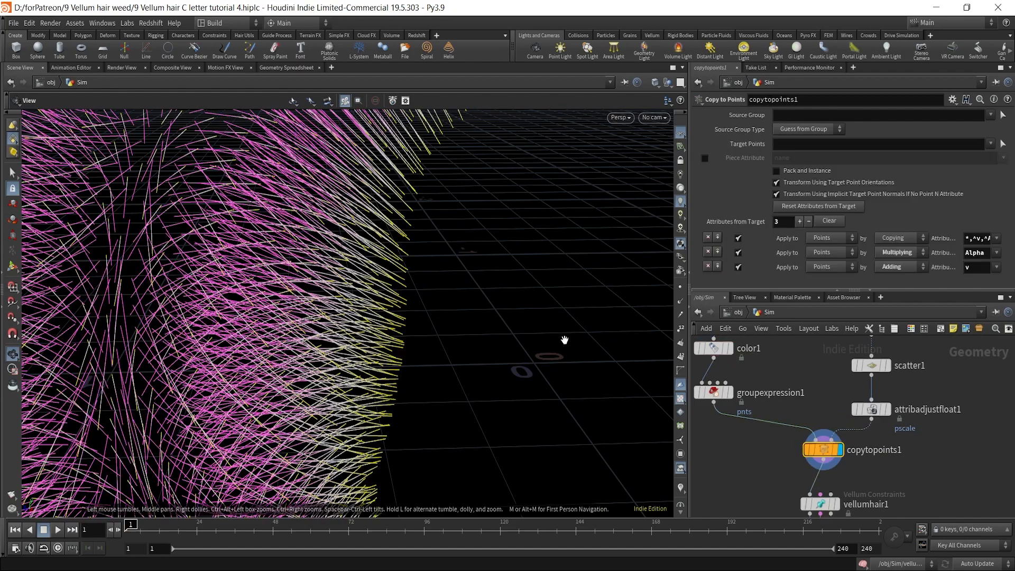
{"action": "right_click_drag", "start_coordinate": [620, 284], "coordinate": [387, 455]}
{"action": "middle_click_drag", "start_coordinate": [547, 342], "coordinate": [396, 323]}
{"action": "left_click_drag", "start_coordinate": [396, 323], "coordinate": [389, 299]}
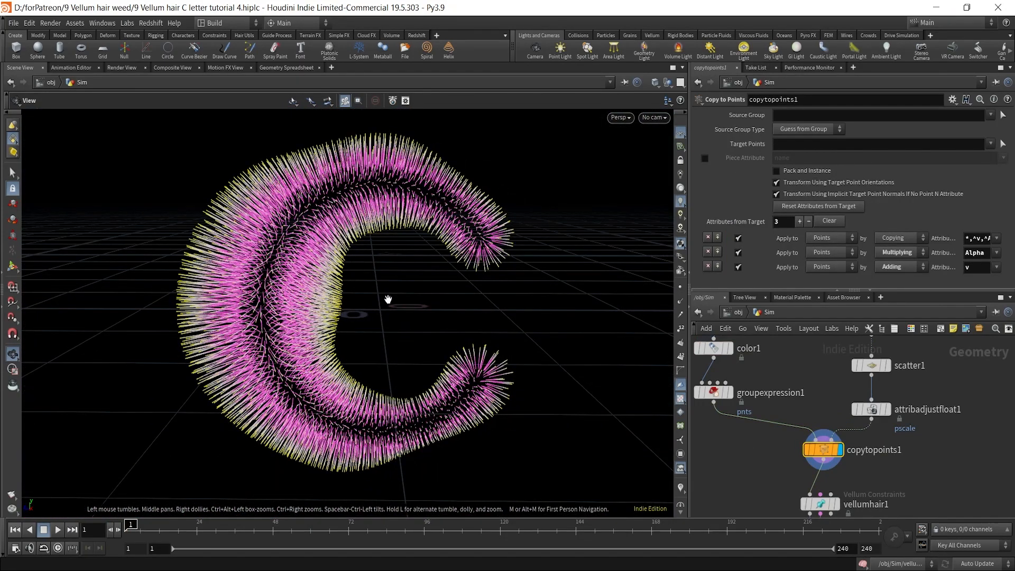
Display vellumsolver1 and play the hair simulation, stopping at frame 52.
{"action": "scroll", "coordinate": [905, 436], "scroll_direction": "down", "scroll_amount": 3}
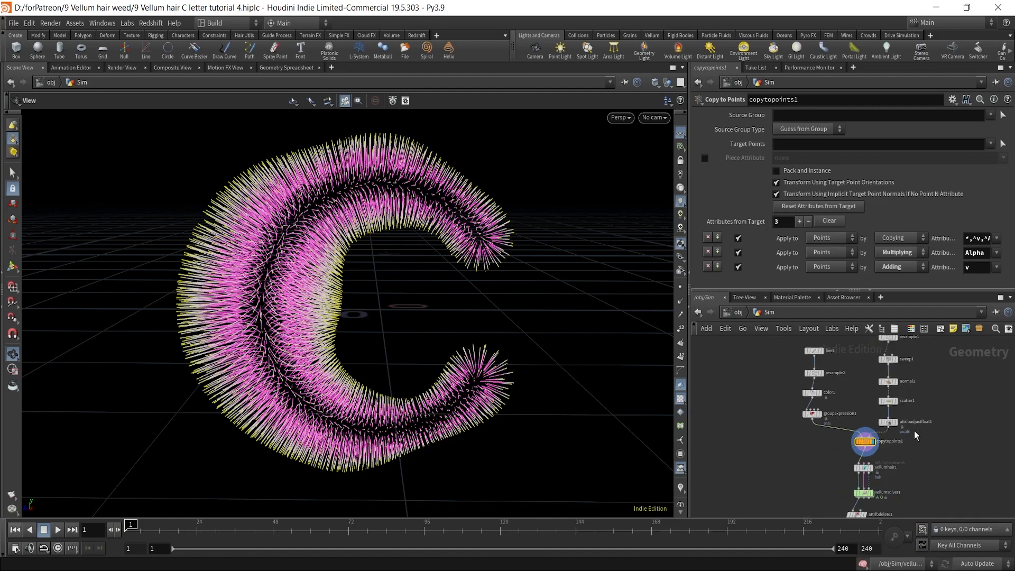
{"action": "middle_click_drag", "start_coordinate": [916, 511], "coordinate": [897, 420]}
{"action": "scroll", "coordinate": [878, 444], "scroll_direction": "up", "scroll_amount": 5}
{"action": "middle_click_drag", "start_coordinate": [871, 387], "coordinate": [880, 502]}
{"action": "scroll", "coordinate": [875, 489], "scroll_direction": "up", "scroll_amount": 1}
{"action": "left_click", "coordinate": [800, 429]}
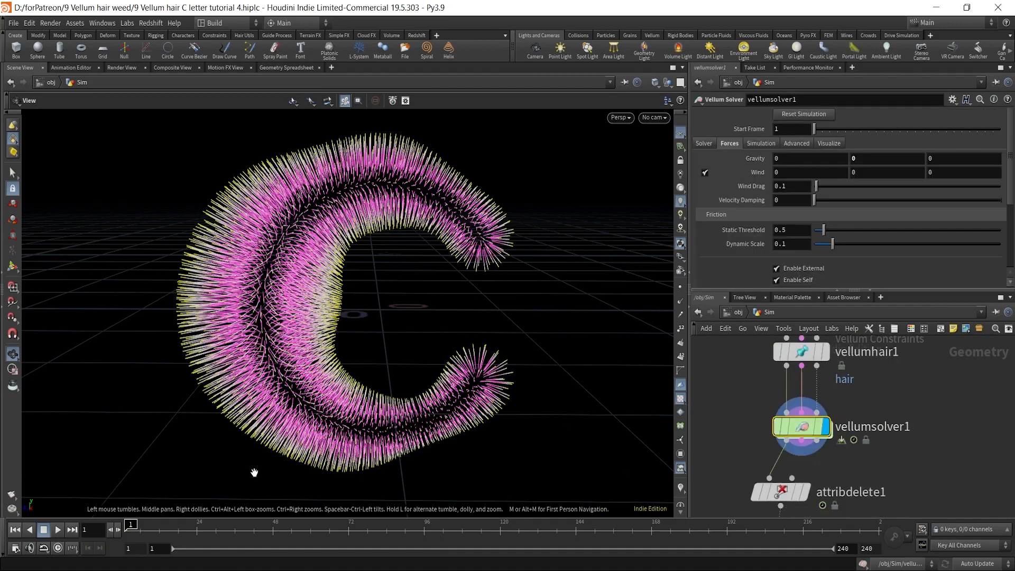
{"action": "left_click", "coordinate": [57, 528]}
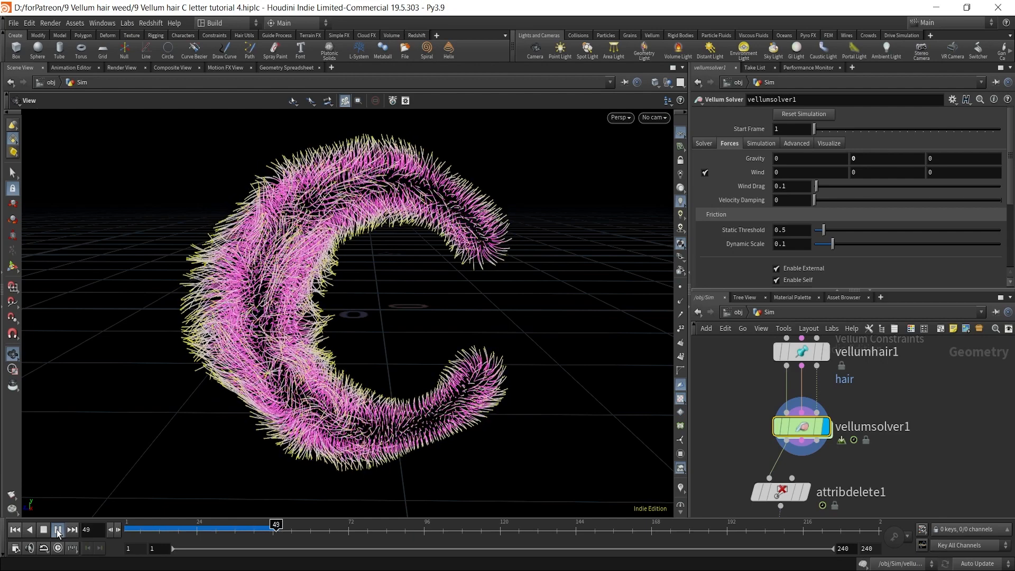
{"action": "left_click", "coordinate": [56, 529]}
Display the sweep2 node at the end of the chain to view the thickened hairs.
{"action": "scroll", "coordinate": [768, 470], "scroll_direction": "down", "scroll_amount": 3}
{"action": "middle_click_drag", "start_coordinate": [861, 456], "coordinate": [899, 437]}
{"action": "scroll", "coordinate": [845, 444], "scroll_direction": "up", "scroll_amount": 2}
{"action": "left_click", "coordinate": [837, 428]}
{"action": "left_click", "coordinate": [818, 427]}
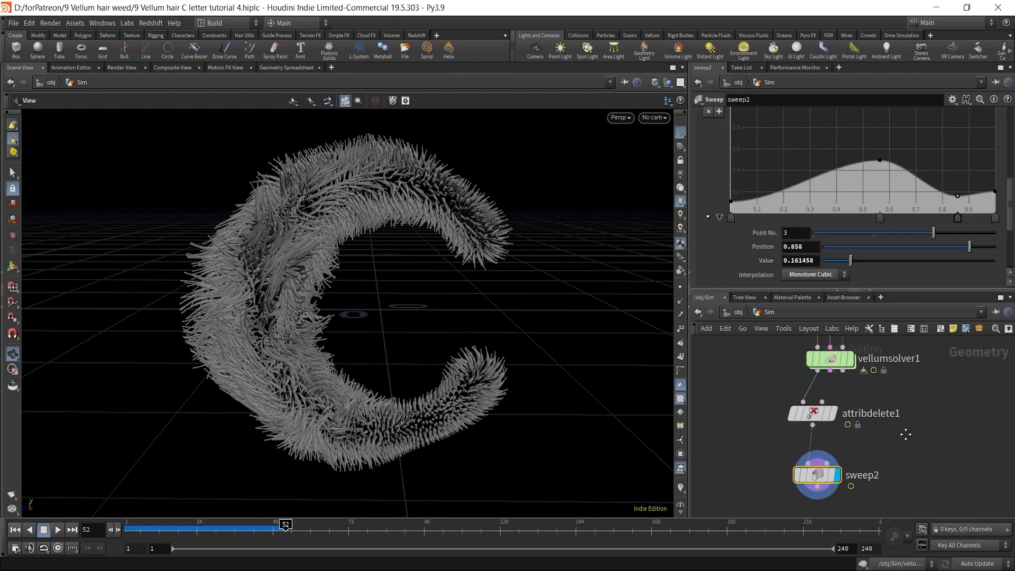
{"action": "left_click", "coordinate": [910, 477]}
Set attribdelete1's point attributes pattern to "* ^Cd" so the colour attribute is kept.
{"action": "scroll", "coordinate": [883, 424], "scroll_direction": "up", "scroll_amount": 2}
{"action": "middle_click_drag", "start_coordinate": [877, 445], "coordinate": [883, 473]}
{"action": "left_click", "coordinate": [807, 449]}
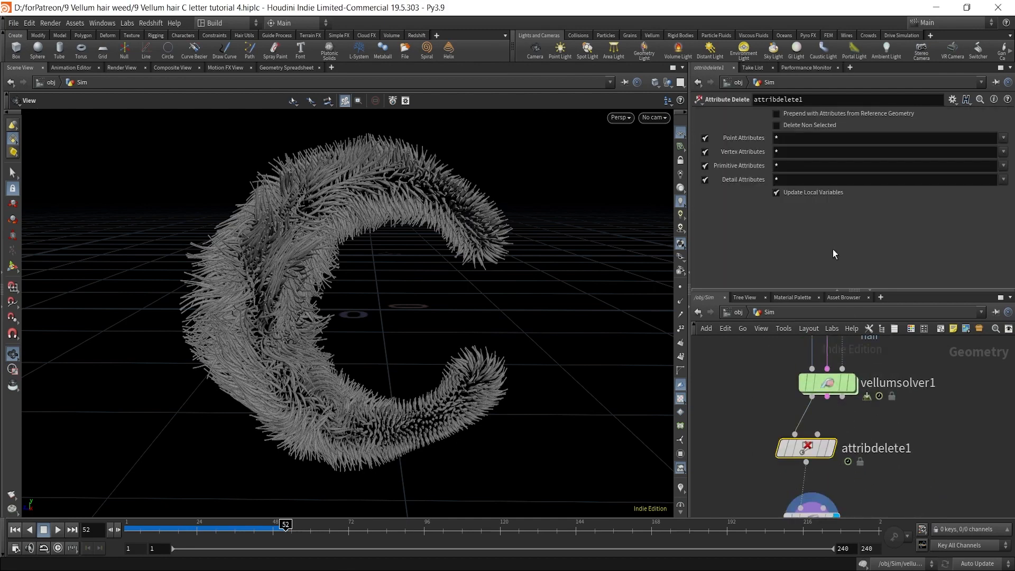
{"action": "left_click", "coordinate": [808, 136]}
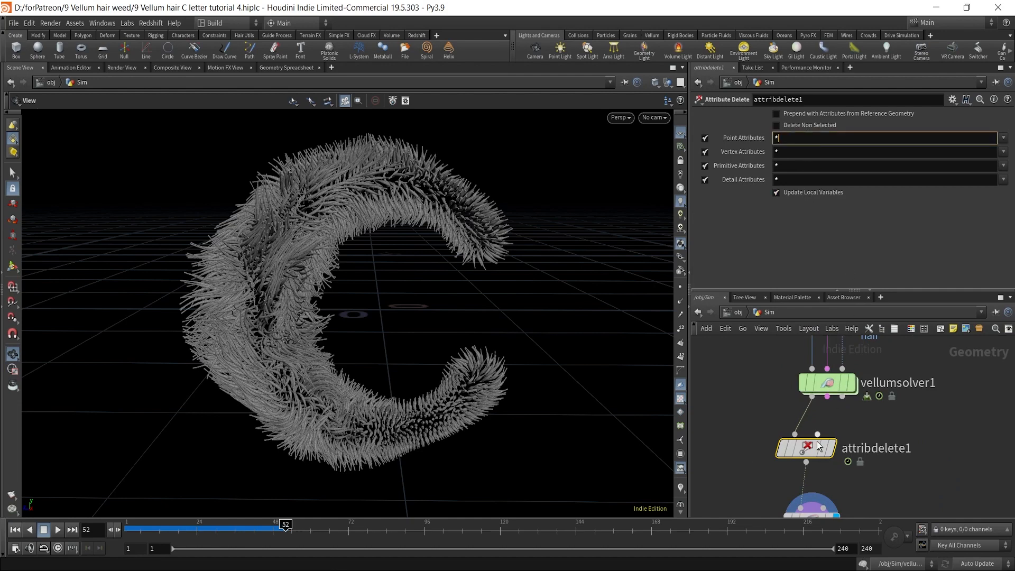
{"action": "mouse_move", "coordinate": [809, 458]}
{"action": "left_click", "coordinate": [737, 423]}
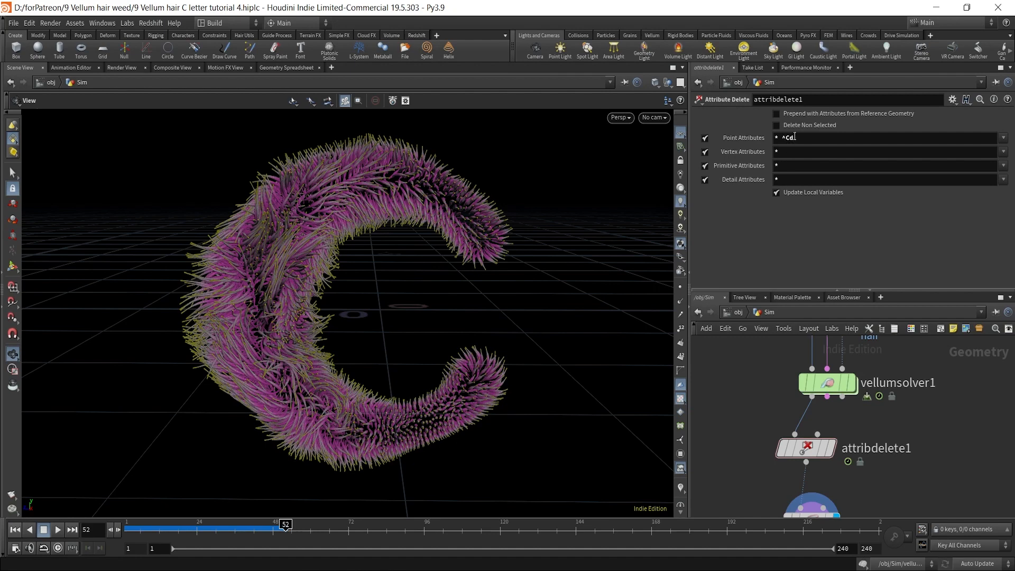
{"action": "left_click", "coordinate": [786, 139]}
Select the sweep2 node and move the timeline to frame 37.
{"action": "scroll", "coordinate": [923, 378], "scroll_direction": "down", "scroll_amount": 3}
{"action": "scroll", "coordinate": [867, 426], "scroll_direction": "up", "scroll_amount": 2}
{"action": "left_click", "coordinate": [841, 454]}
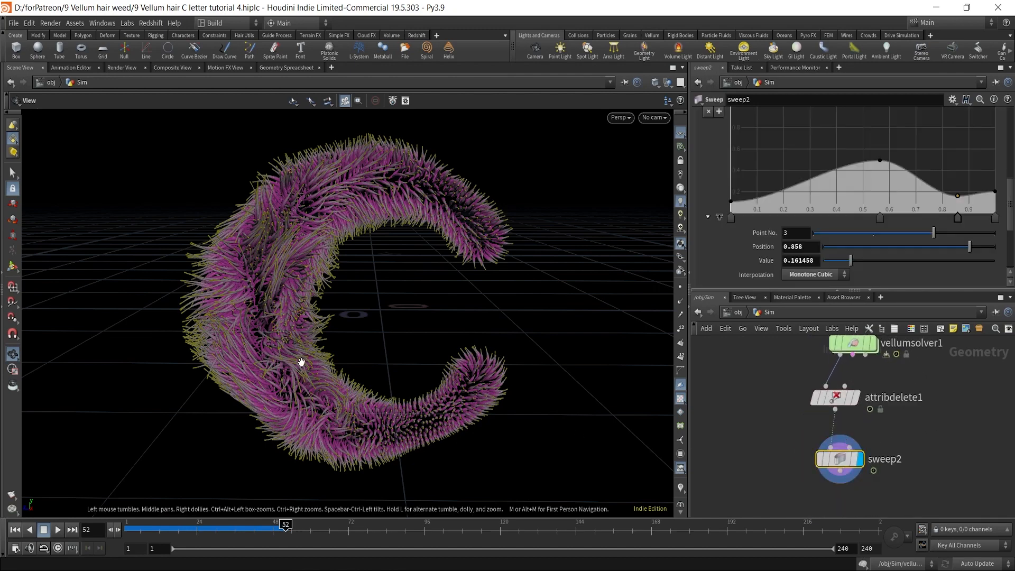
{"action": "left_click_drag", "start_coordinate": [284, 529], "coordinate": [238, 530]}
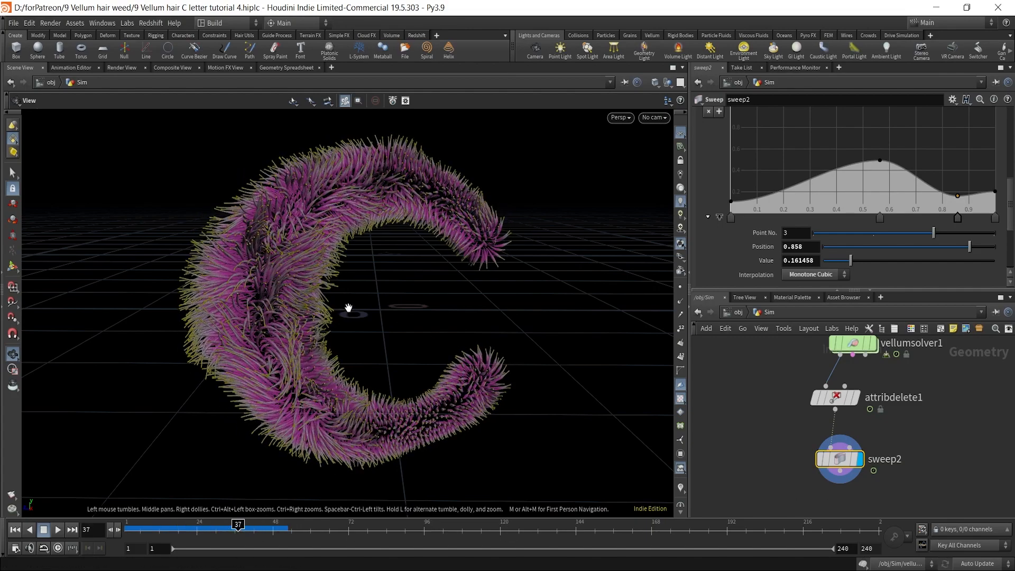
Examine the coloured hair tips and thickness on the letter C up close and from several angles.
{"action": "left_click_drag", "start_coordinate": [349, 308], "coordinate": [326, 265]}
{"action": "scroll", "coordinate": [327, 265], "scroll_direction": "up", "scroll_amount": 4}
{"action": "middle_click_drag", "start_coordinate": [326, 264], "coordinate": [338, 333]}
{"action": "left_click_drag", "start_coordinate": [347, 285], "coordinate": [471, 339]}
{"action": "right_click_drag", "start_coordinate": [472, 338], "coordinate": [473, 213]}
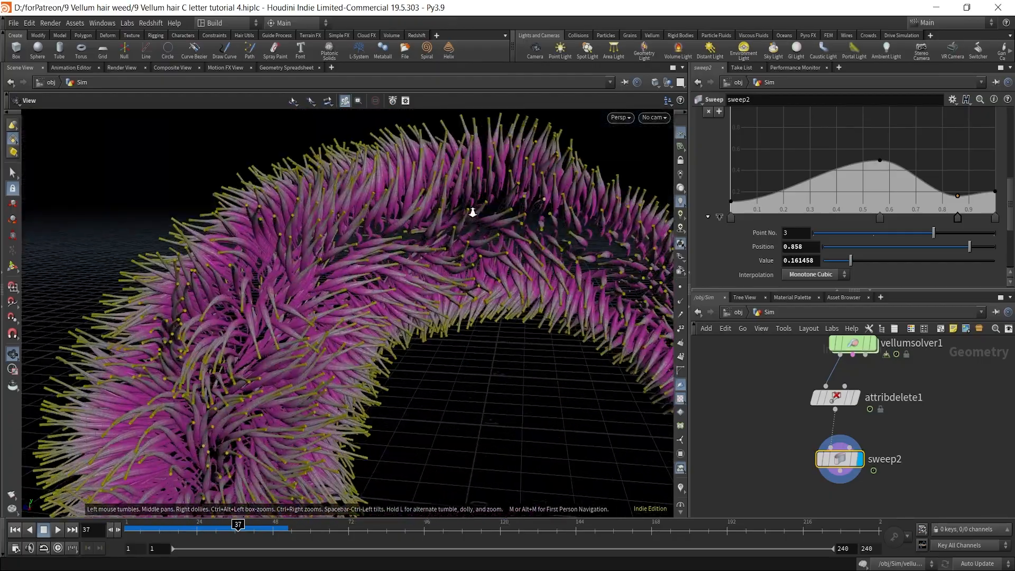
{"action": "left_click_drag", "start_coordinate": [472, 212], "coordinate": [288, 274]}
{"action": "right_click_drag", "start_coordinate": [288, 274], "coordinate": [287, 336]}
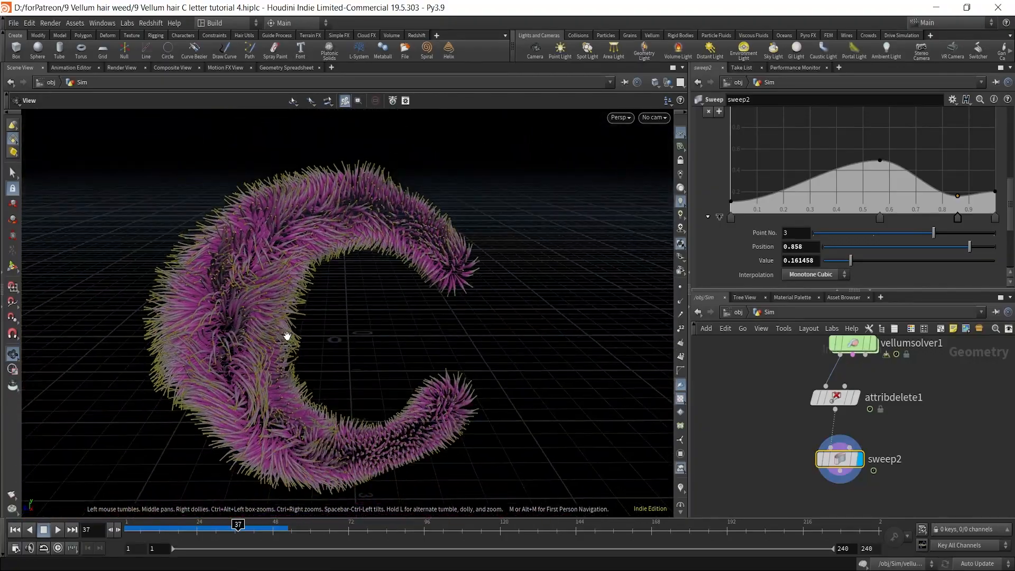
{"action": "left_click_drag", "start_coordinate": [287, 336], "coordinate": [315, 310]}
{"action": "right_click_drag", "start_coordinate": [314, 311], "coordinate": [389, 183]}
{"action": "middle_click_drag", "start_coordinate": [390, 182], "coordinate": [394, 275]}
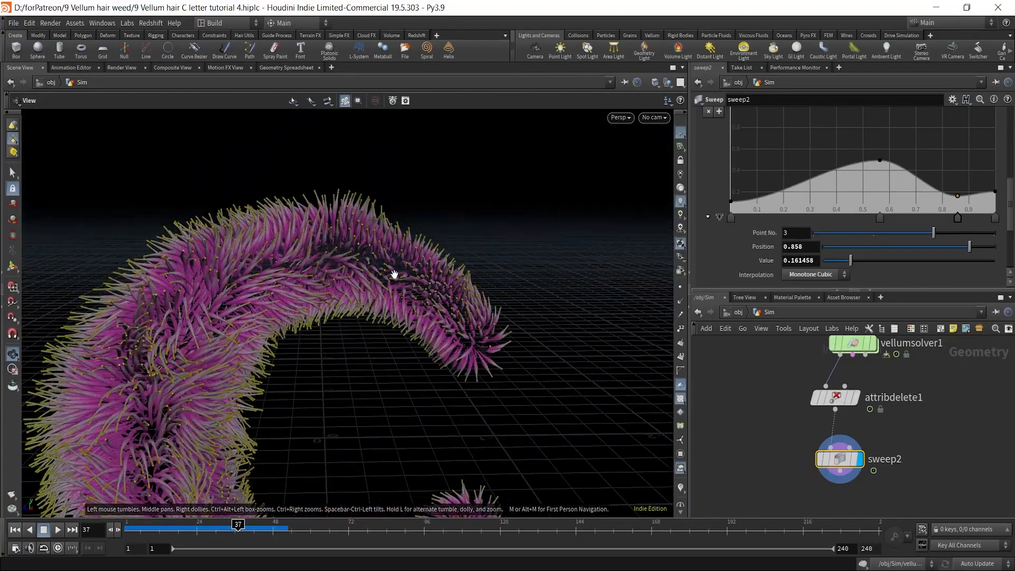
{"action": "left_click_drag", "start_coordinate": [394, 276], "coordinate": [249, 294]}
{"action": "right_click_drag", "start_coordinate": [339, 296], "coordinate": [43, 412]}
{"action": "left_click_drag", "start_coordinate": [265, 355], "coordinate": [353, 316]}
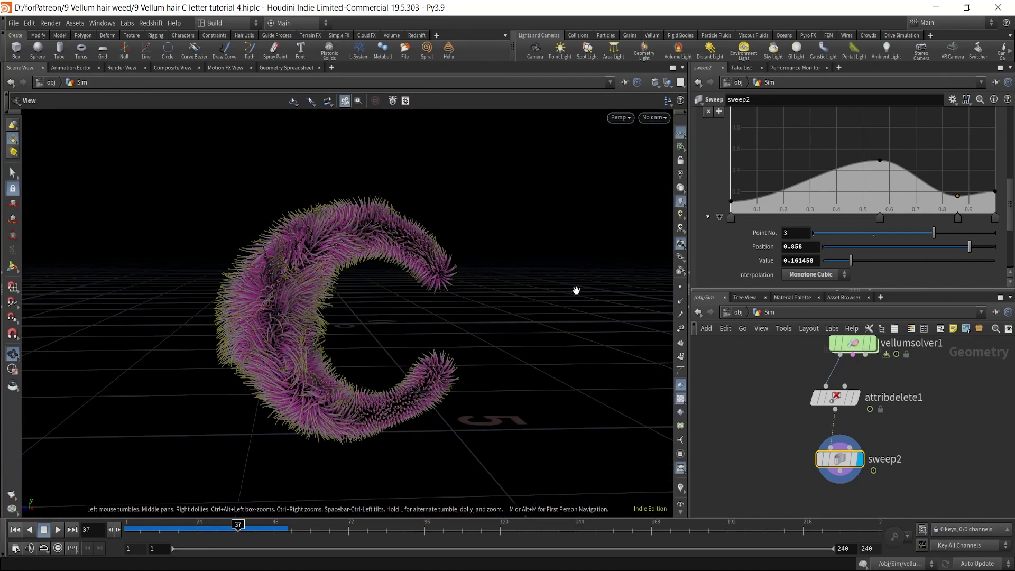
Set the interpolation of all points on sweep2's thickness ramp to B-Spline.
{"action": "left_click", "coordinate": [995, 217]}
{"action": "right_click", "coordinate": [995, 221]}
{"action": "mouse_move", "coordinate": [996, 224]}
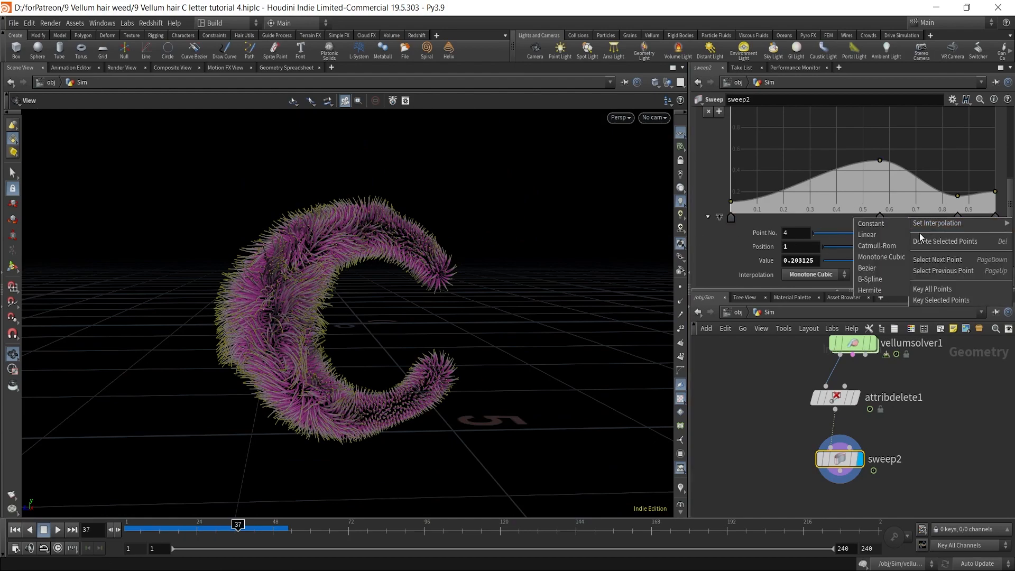
{"action": "left_click", "coordinate": [890, 278]}
Lower the last point of sweep2's thickness ramp to a value of 0.130208 and check the thinner hair tips.
{"action": "scroll", "coordinate": [430, 257], "scroll_direction": "up", "scroll_amount": 5}
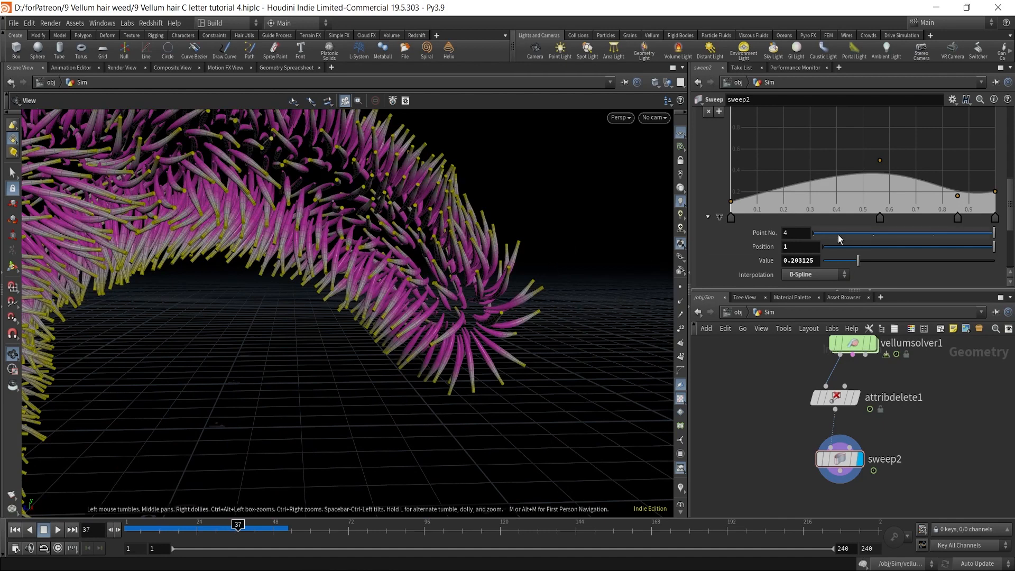
{"action": "left_click_drag", "start_coordinate": [993, 196], "coordinate": [995, 199]}
{"action": "scroll", "coordinate": [256, 393], "scroll_direction": "down", "scroll_amount": 6}
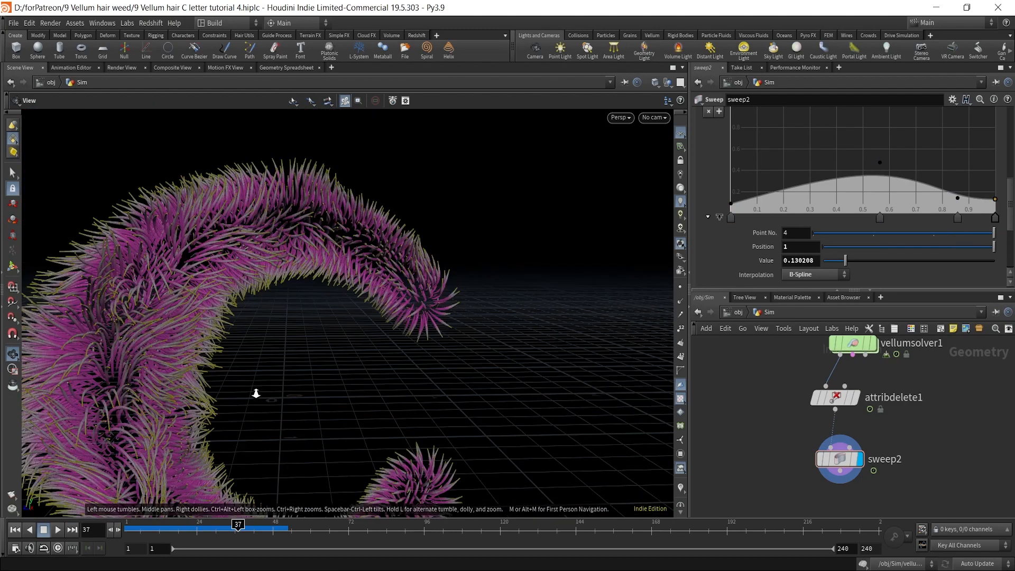
{"action": "scroll", "coordinate": [307, 317], "scroll_direction": "down", "scroll_amount": 3}
{"action": "scroll", "coordinate": [932, 444], "scroll_direction": "down", "scroll_amount": 3}
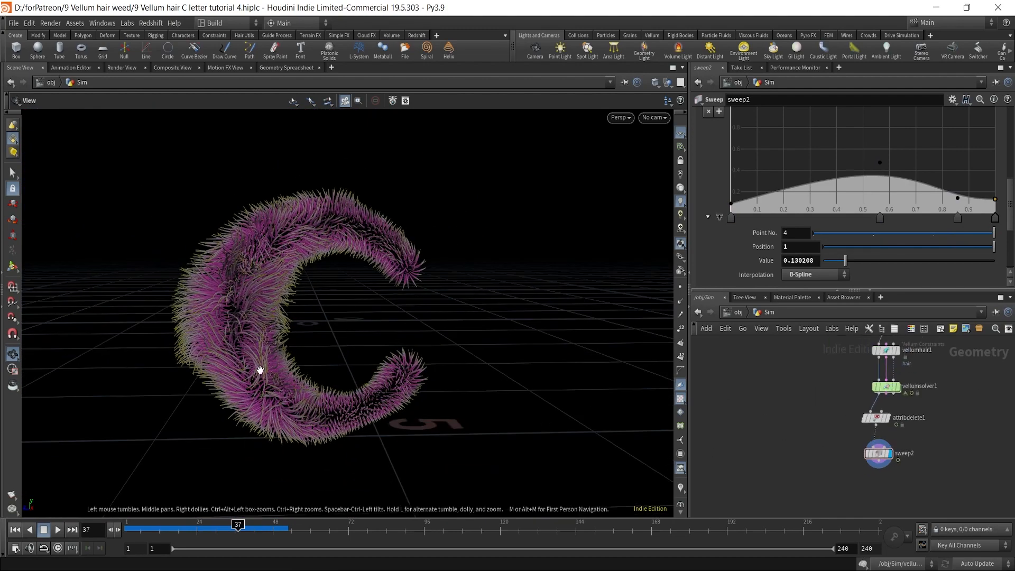
Branch a wire off normal1 through a network dot and feed it into a new Merge node below sweep2.
{"action": "scroll", "coordinate": [899, 404], "scroll_direction": "down", "scroll_amount": 4}
{"action": "middle_click_drag", "start_coordinate": [947, 343], "coordinate": [814, 438]}
{"action": "scroll", "coordinate": [816, 422], "scroll_direction": "down", "scroll_amount": 2}
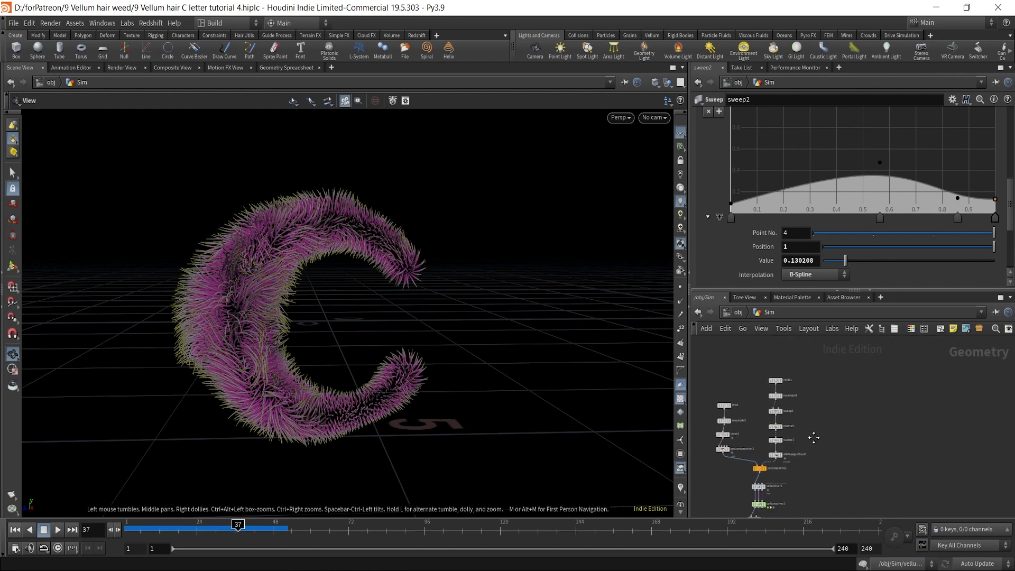
{"action": "scroll", "coordinate": [796, 408], "scroll_direction": "up", "scroll_amount": 4}
{"action": "scroll", "coordinate": [797, 410], "scroll_direction": "up", "scroll_amount": 3}
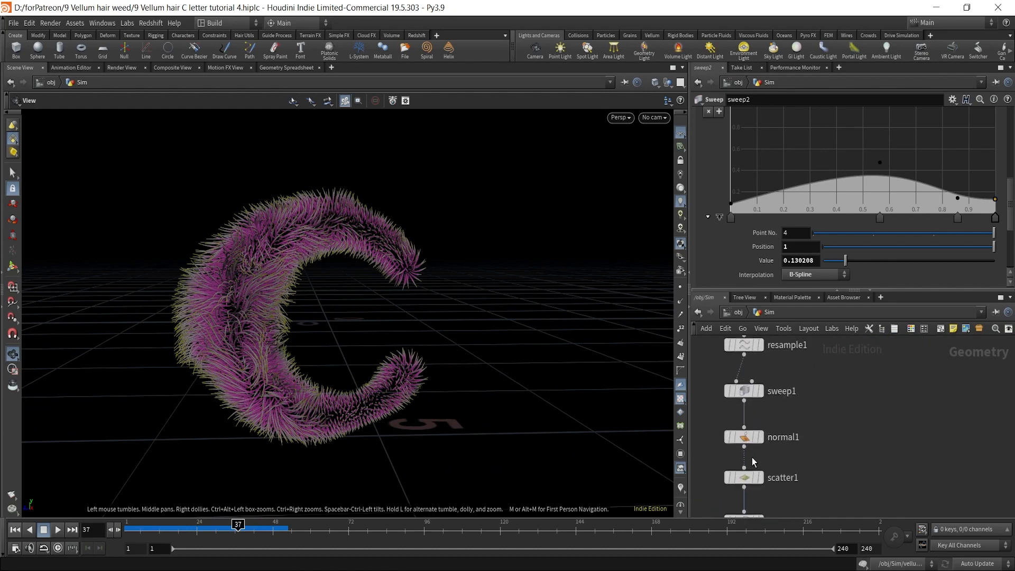
{"action": "left_click_drag", "start_coordinate": [744, 448], "coordinate": [914, 457]}
{"action": "left_click_drag", "start_coordinate": [926, 456], "coordinate": [926, 456]}
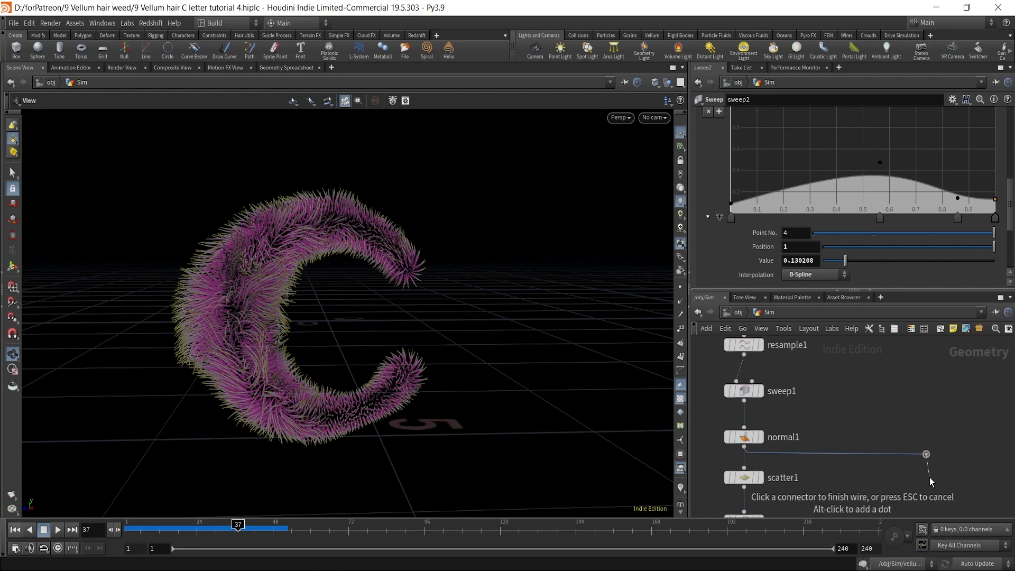
{"action": "scroll", "coordinate": [937, 460], "scroll_direction": "down", "scroll_amount": 5}
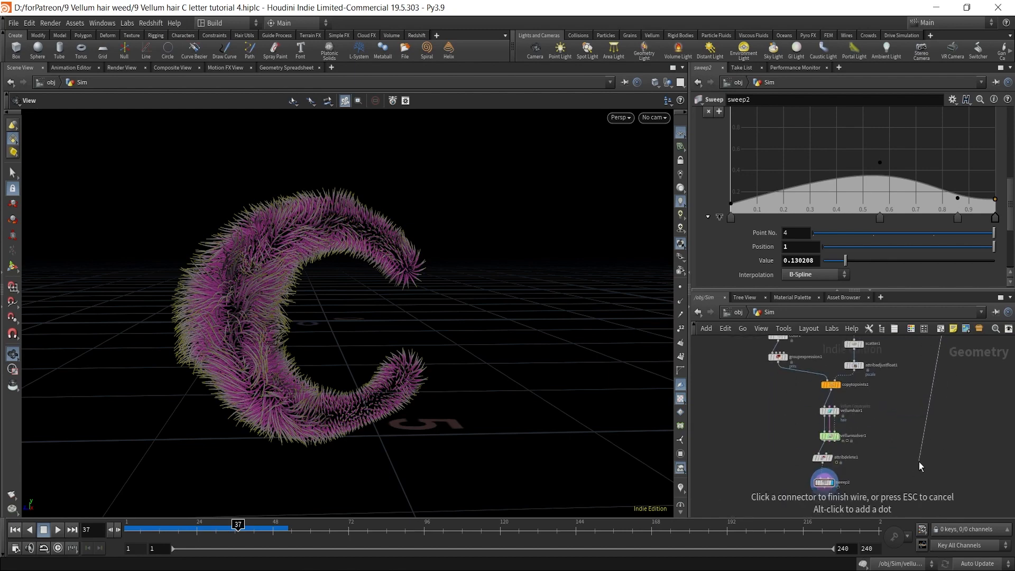
{"action": "key", "text": "Tab"}
{"action": "type", "text": "merge"}
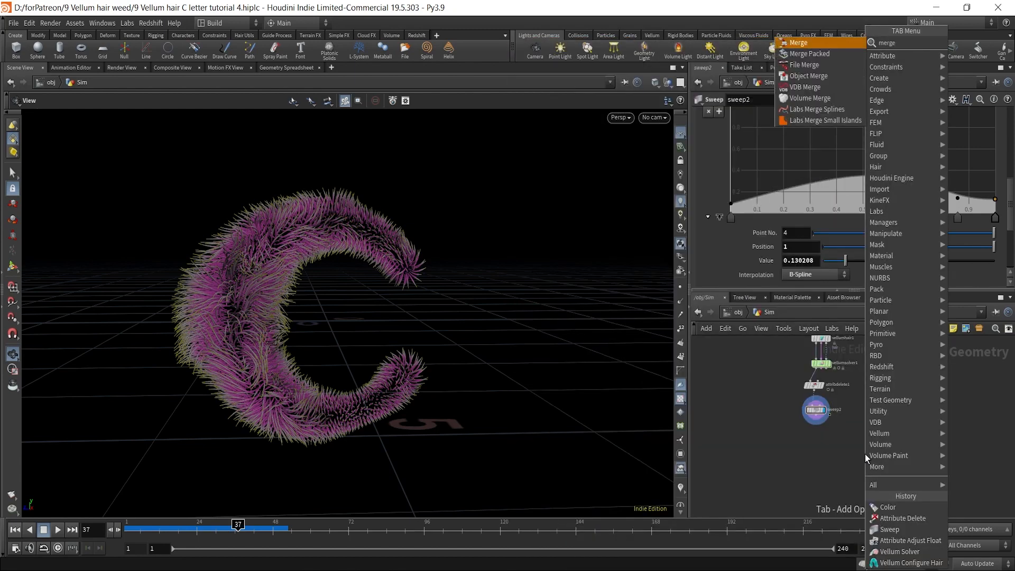
{"action": "key", "text": "Return"}
Connect sweep2 as the first input of merge1, display the merge, and inspect the hair together with the base mesh up close.
{"action": "scroll", "coordinate": [824, 426], "scroll_direction": "up", "scroll_amount": 2}
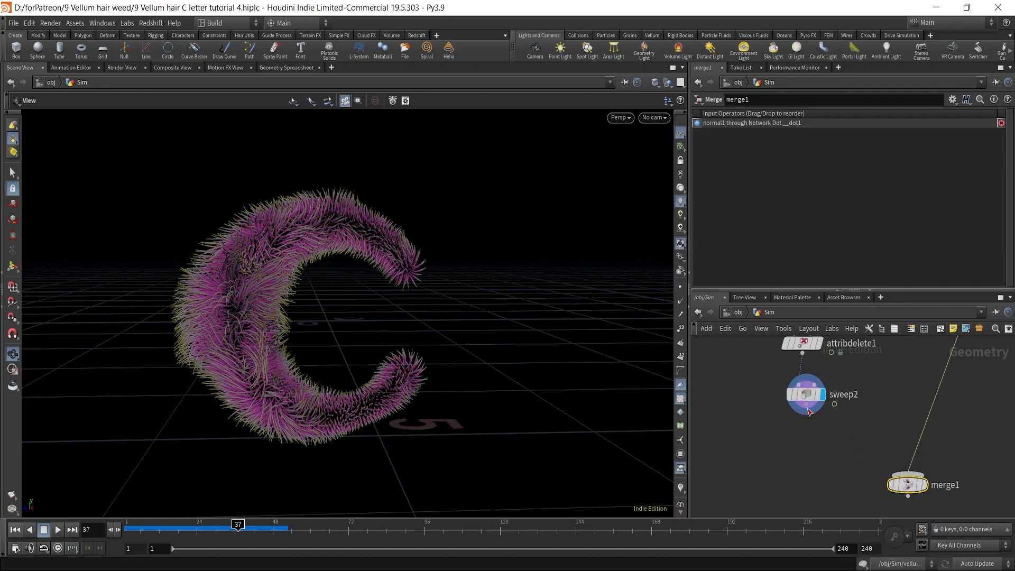
{"action": "left_click_drag", "start_coordinate": [806, 415], "coordinate": [910, 482]}
{"action": "key", "text": "shift+r"}
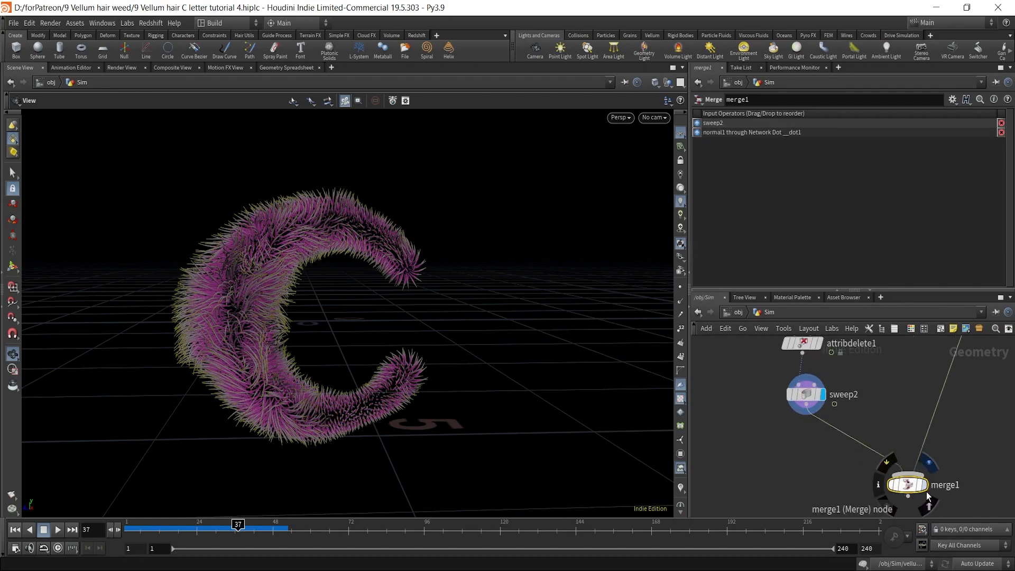
{"action": "left_click", "coordinate": [925, 485]}
{"action": "right_click_drag", "start_coordinate": [264, 267], "coordinate": [307, 296]}
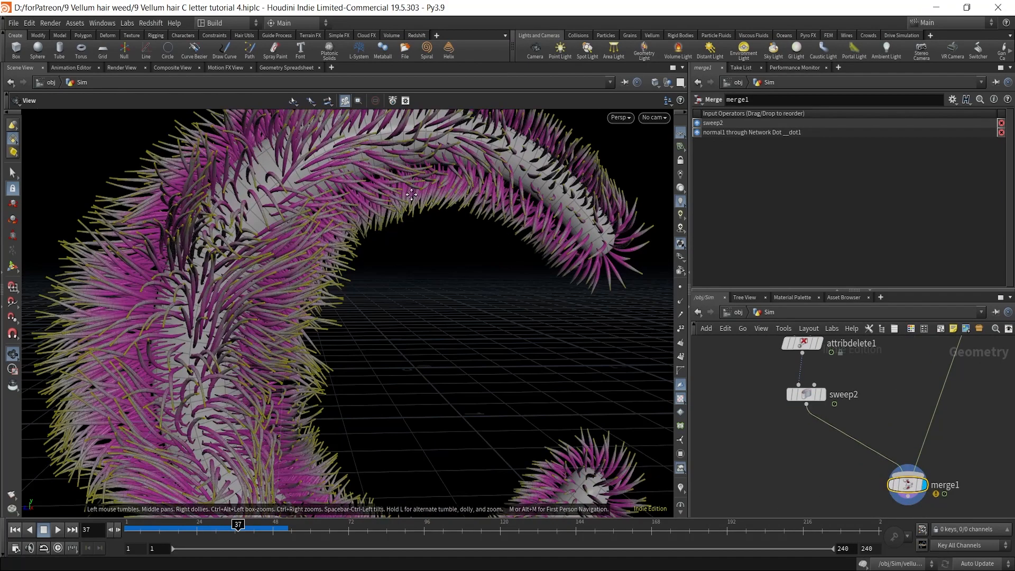
{"action": "middle_click_drag", "start_coordinate": [307, 211], "coordinate": [317, 307]}
{"action": "left_click_drag", "start_coordinate": [318, 307], "coordinate": [347, 303]}
{"action": "right_click_drag", "start_coordinate": [347, 304], "coordinate": [376, 317]}
{"action": "middle_click_drag", "start_coordinate": [376, 296], "coordinate": [374, 276]}
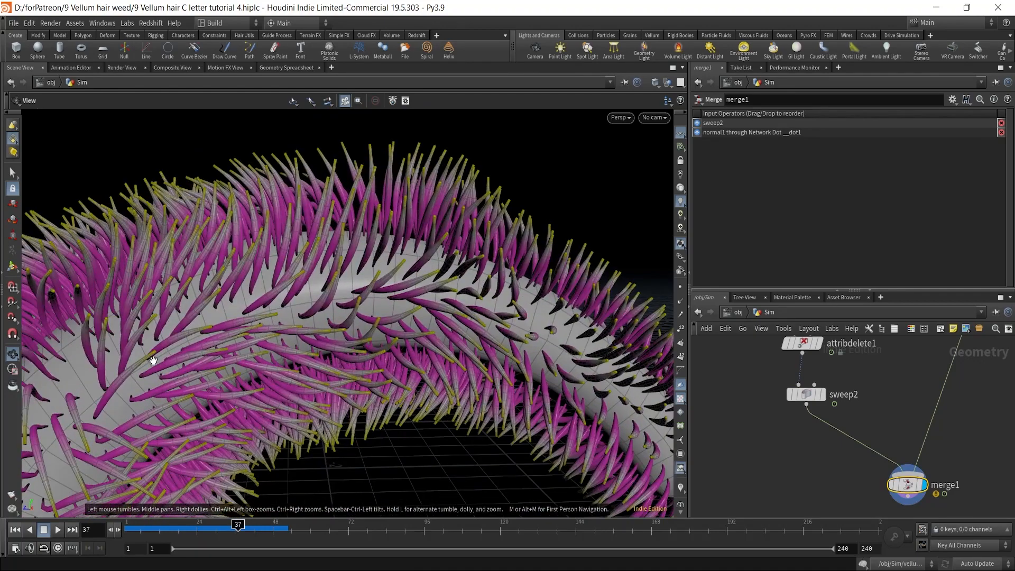
{"action": "right_click_drag", "start_coordinate": [399, 305], "coordinate": [56, 452]}
Check resample1's settings on the base curve and duplicate color1 beside that branch.
{"action": "scroll", "coordinate": [934, 404], "scroll_direction": "down", "scroll_amount": 3}
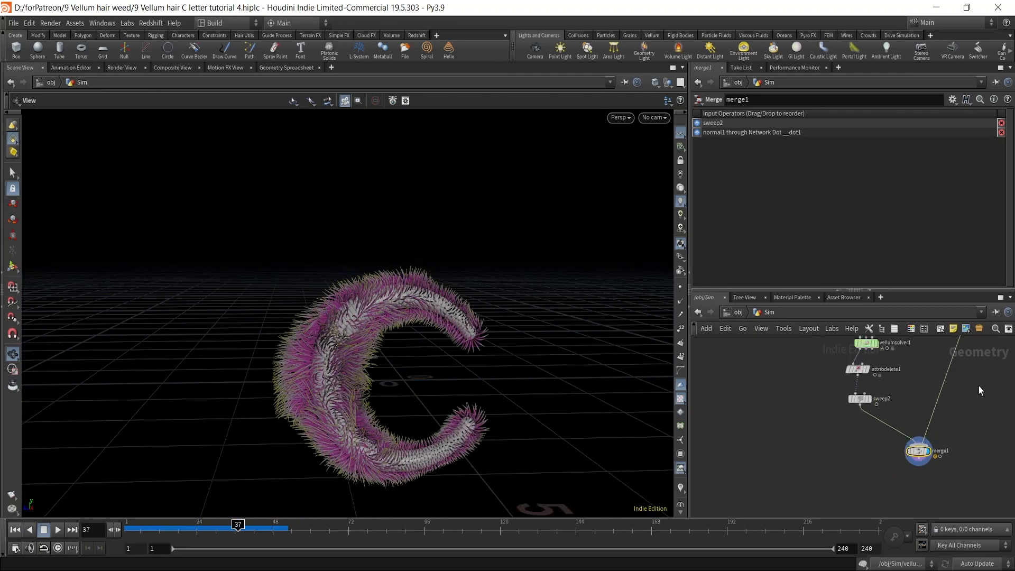
{"action": "middle_click_drag", "start_coordinate": [979, 386], "coordinate": [906, 513]}
{"action": "middle_click_drag", "start_coordinate": [950, 403], "coordinate": [922, 469]}
{"action": "middle_click_drag", "start_coordinate": [856, 417], "coordinate": [894, 436]}
{"action": "scroll", "coordinate": [780, 422], "scroll_direction": "up", "scroll_amount": 2}
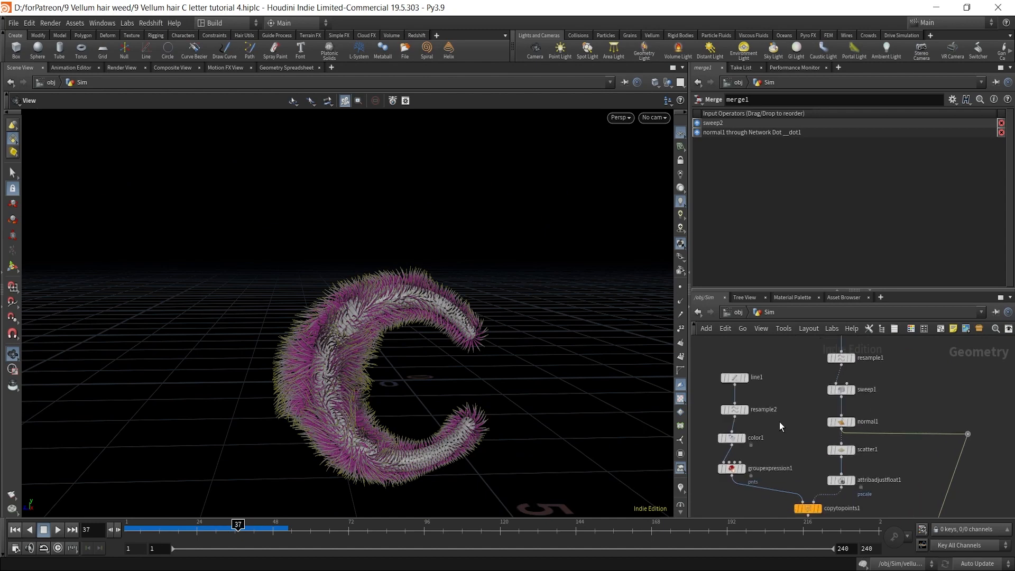
{"action": "middle_click_drag", "start_coordinate": [779, 422], "coordinate": [787, 461]}
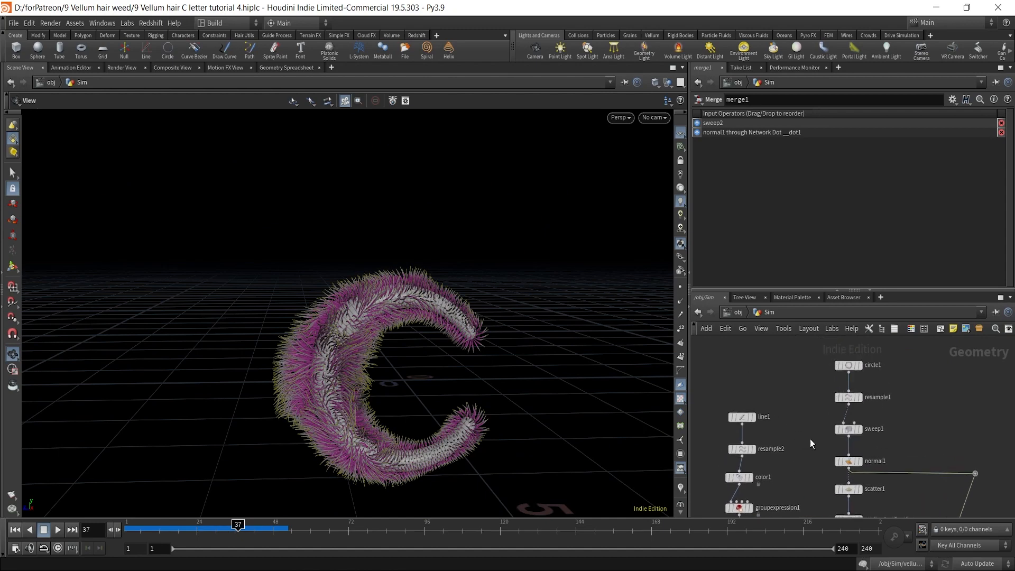
{"action": "left_click", "coordinate": [849, 398]}
{"action": "middle_click_drag", "start_coordinate": [820, 439], "coordinate": [795, 447]}
{"action": "mouse_move", "coordinate": [742, 474]}
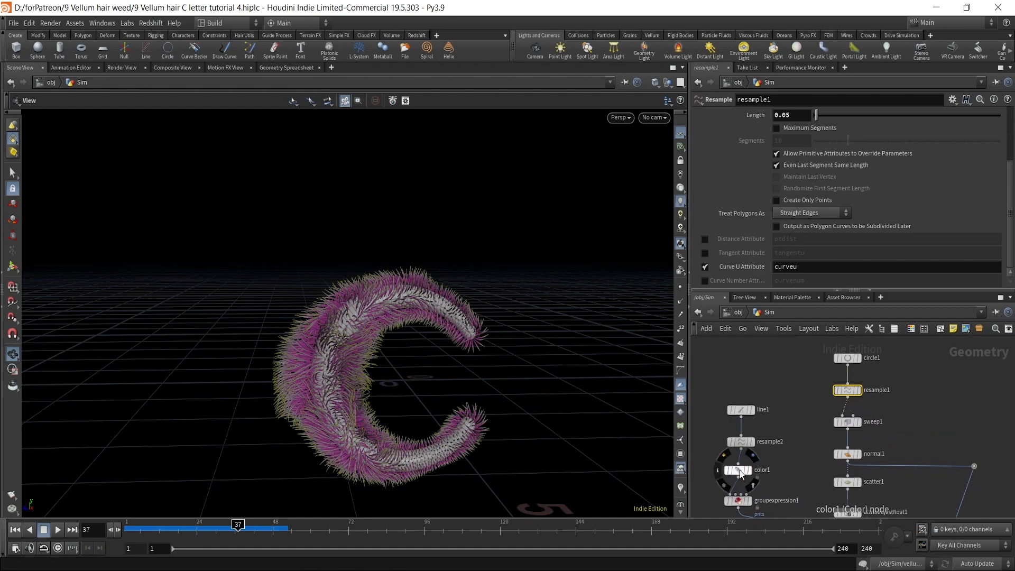
{"action": "left_click_drag", "start_coordinate": [741, 471], "coordinate": [812, 403], "text": "alt"}
Make room below resample1, insert color2 between resample1 and sweep1, and display it to view the coloured curve.
{"action": "middle_click_drag", "start_coordinate": [840, 363], "coordinate": [832, 396]}
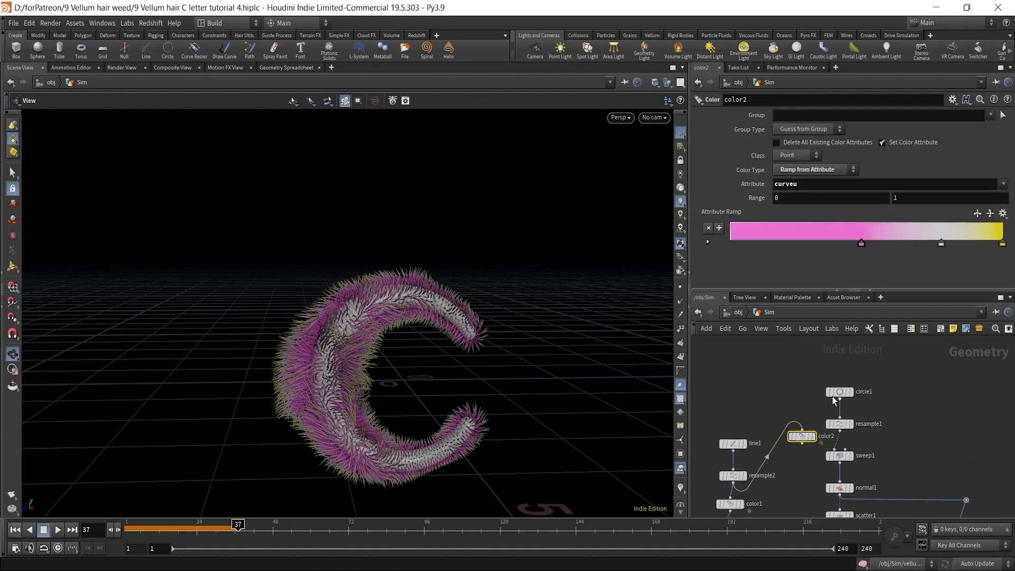
{"action": "left_click_drag", "start_coordinate": [860, 427], "coordinate": [843, 389]}
{"action": "left_click", "coordinate": [856, 420]}
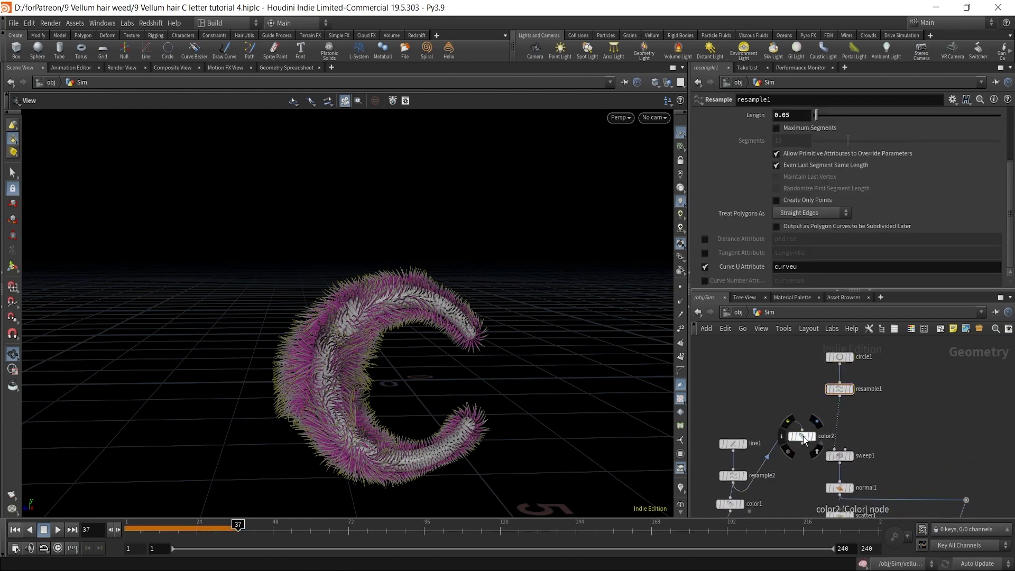
{"action": "left_click_drag", "start_coordinate": [813, 440], "coordinate": [842, 424]}
{"action": "left_click", "coordinate": [847, 424]}
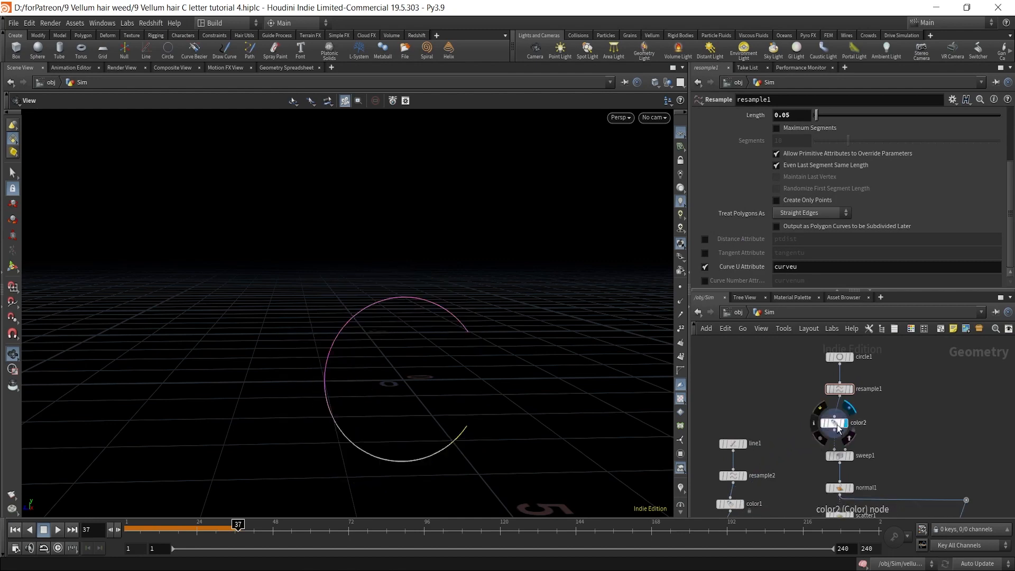
{"action": "left_click", "coordinate": [837, 424]}
{"action": "scroll", "coordinate": [457, 387], "scroll_direction": "up", "scroll_amount": 5}
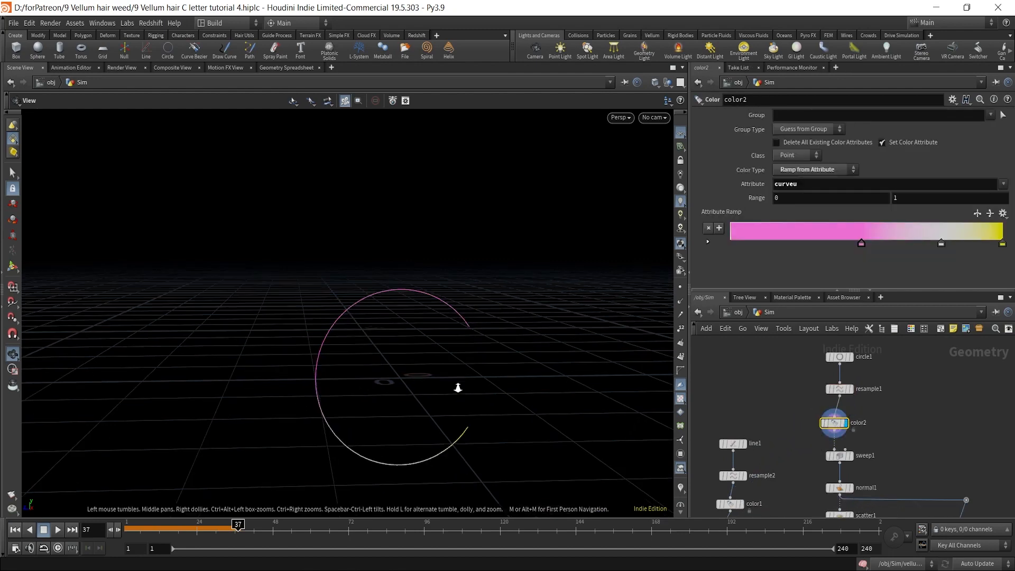
Display sweep1 and inspect the colour gradient along the C-shaped tube.
{"action": "left_click", "coordinate": [848, 456]}
{"action": "left_click", "coordinate": [840, 456]}
{"action": "left_click_drag", "start_coordinate": [374, 340], "coordinate": [368, 304]}
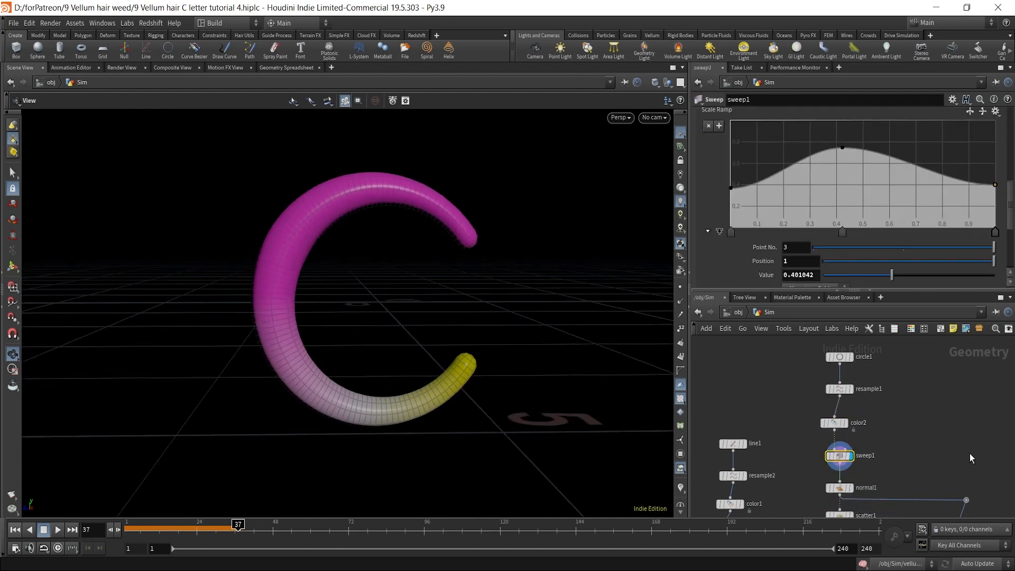
Insert an Attribute Delete node between attribadjustfloat1 and copytopoints1.
{"action": "scroll", "coordinate": [970, 453], "scroll_direction": "down", "scroll_amount": 5}
{"action": "scroll", "coordinate": [899, 429], "scroll_direction": "up", "scroll_amount": 8}
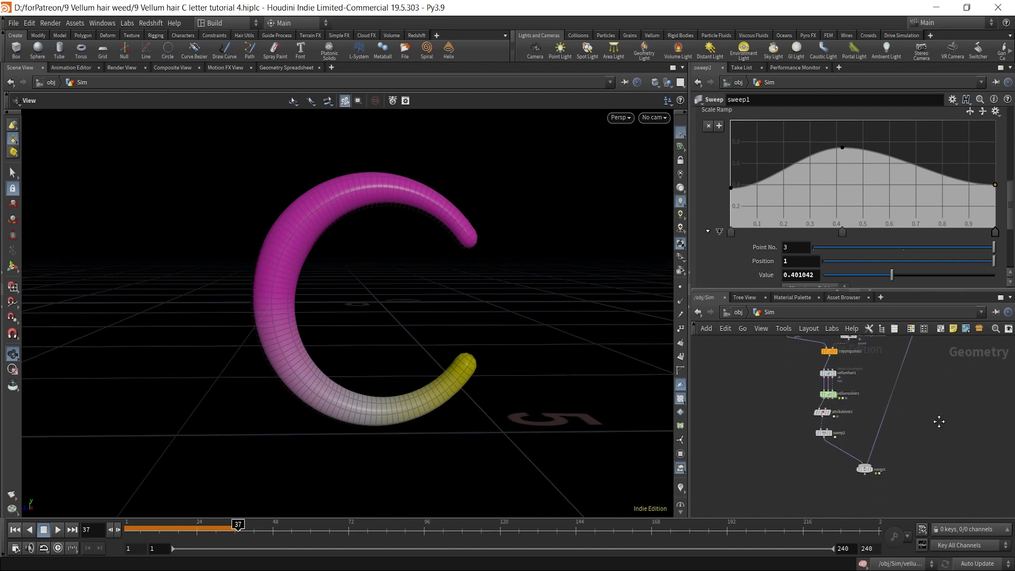
{"action": "scroll", "coordinate": [898, 427], "scroll_direction": "down", "scroll_amount": 8}
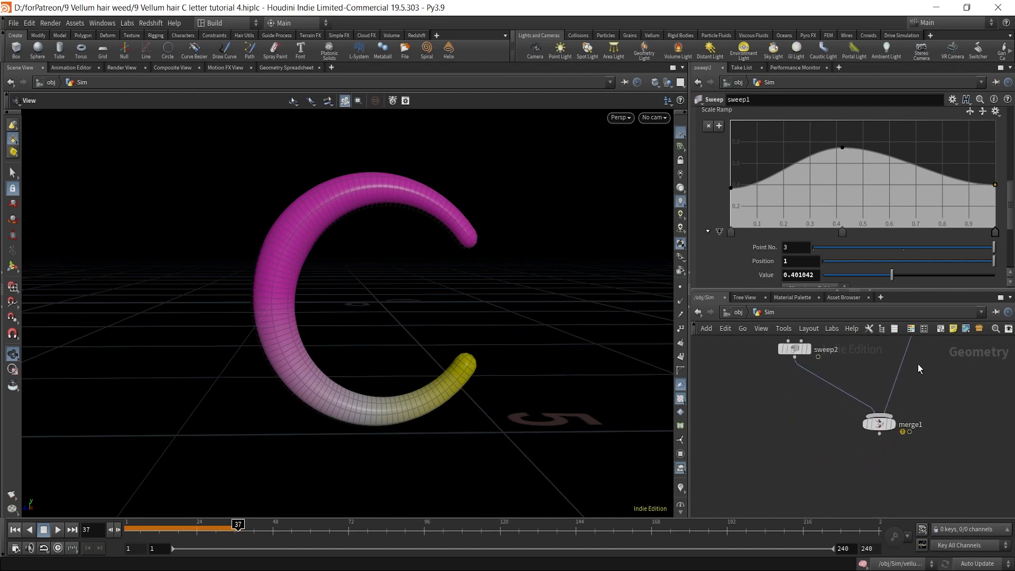
{"action": "scroll", "coordinate": [840, 434], "scroll_direction": "up", "scroll_amount": 2}
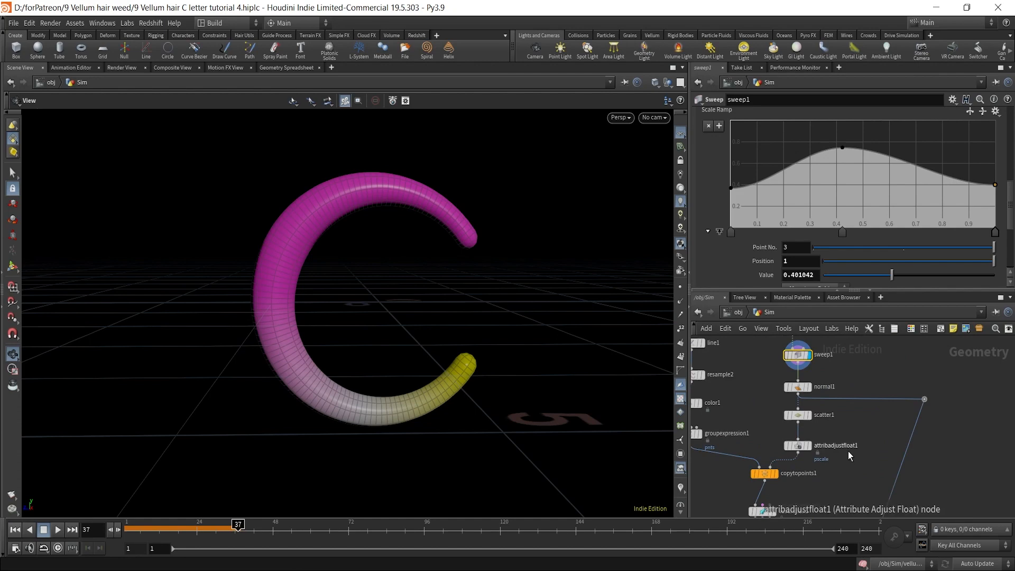
{"action": "scroll", "coordinate": [841, 432], "scroll_direction": "down", "scroll_amount": 4}
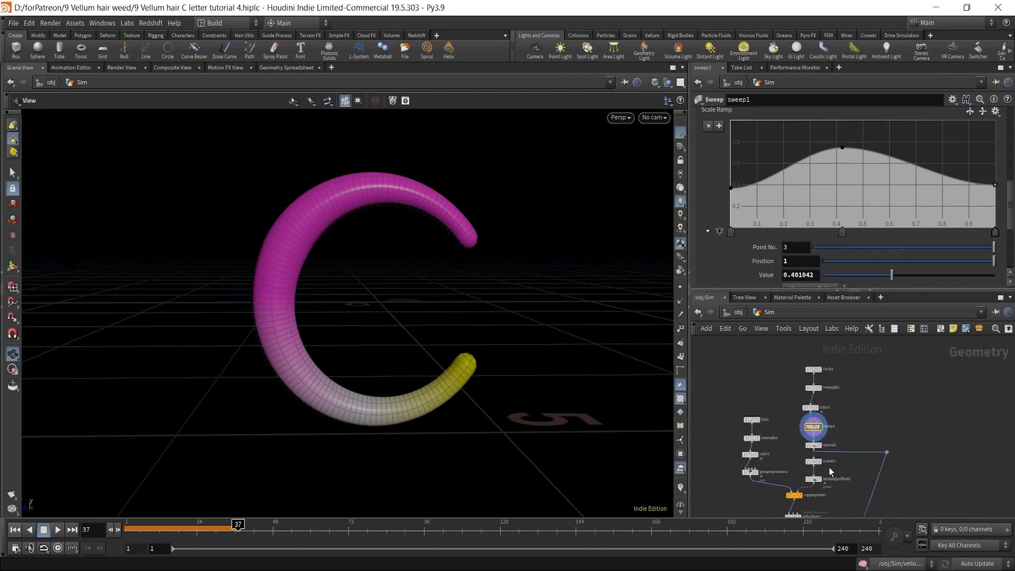
{"action": "left_click_drag", "start_coordinate": [795, 348], "coordinate": [832, 480]}
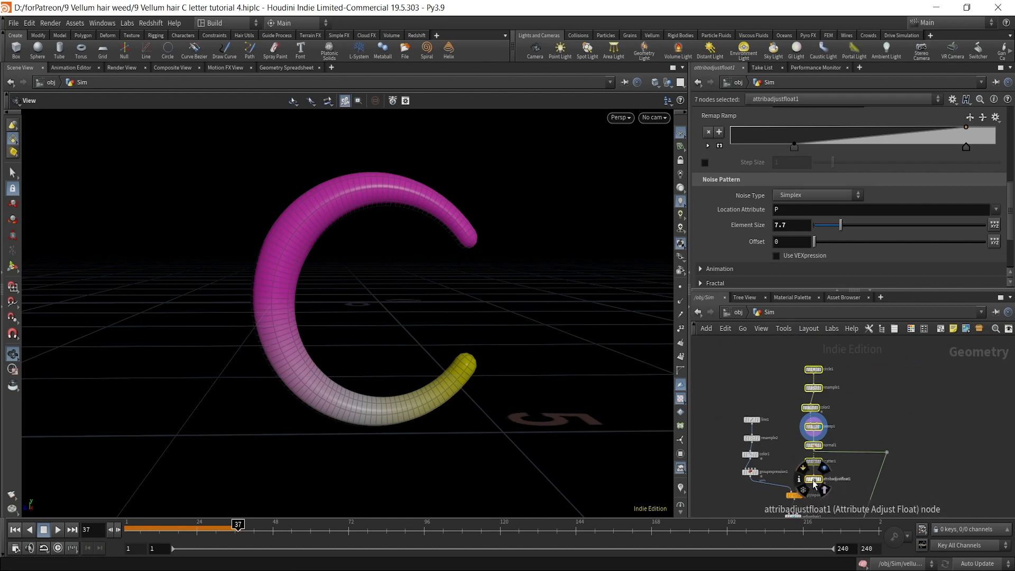
{"action": "scroll", "coordinate": [821, 470], "scroll_direction": "up", "scroll_amount": 3}
{"action": "left_click", "coordinate": [822, 445]}
{"action": "key", "text": "Tab"}
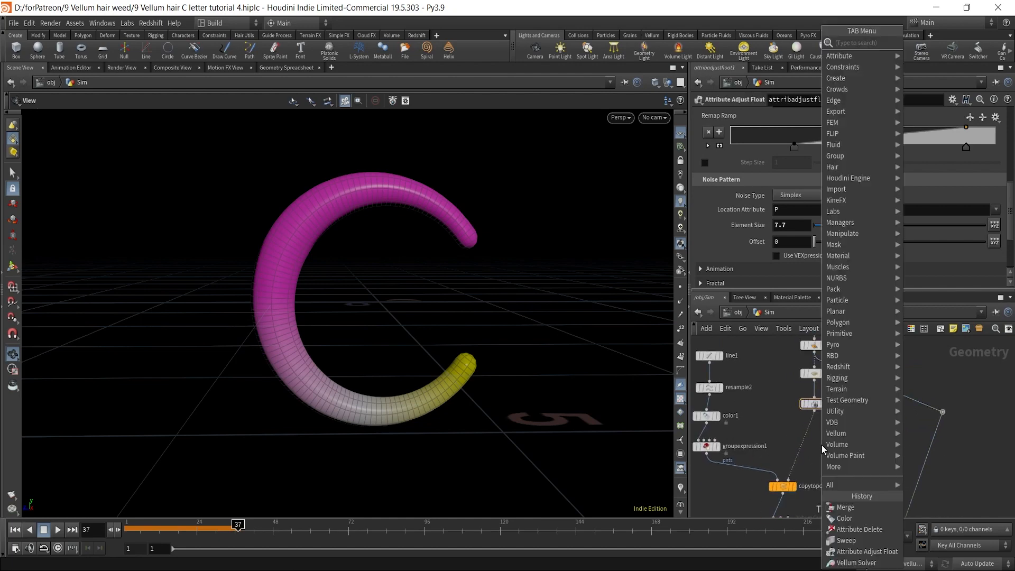
{"action": "type", "text": "adel"}
{"action": "key", "text": "Return"}
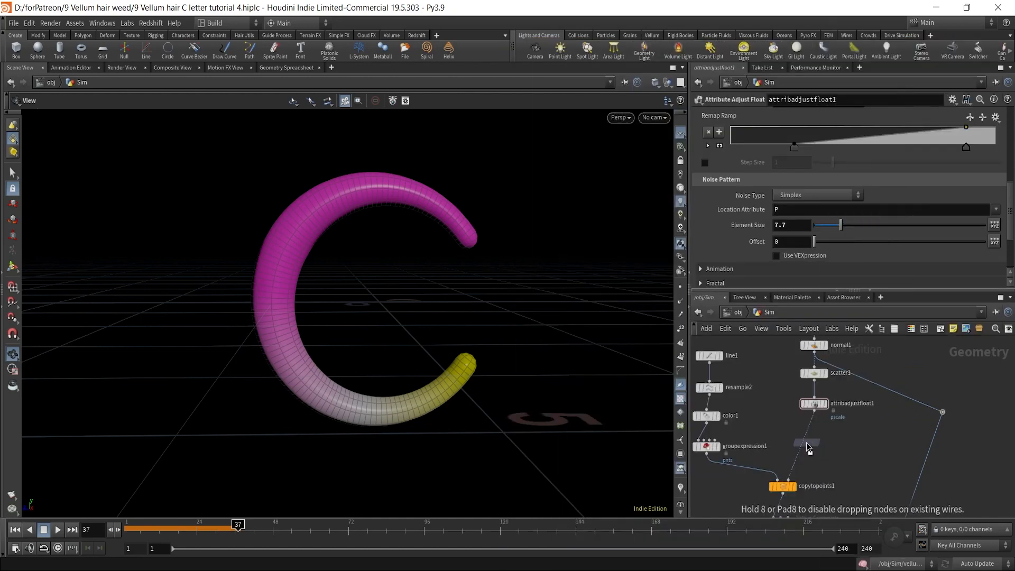
{"action": "left_click", "coordinate": [807, 444]}
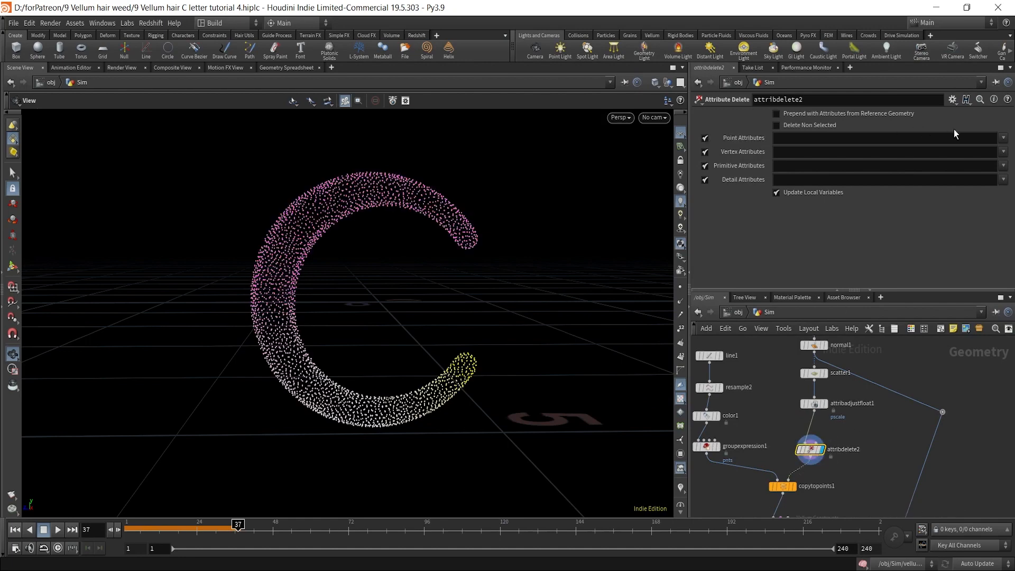
Set attribdelete2 to delete the Cd point attribute, then bypass the node.
{"action": "left_click", "coordinate": [1004, 139]}
{"action": "left_click", "coordinate": [1002, 150]}
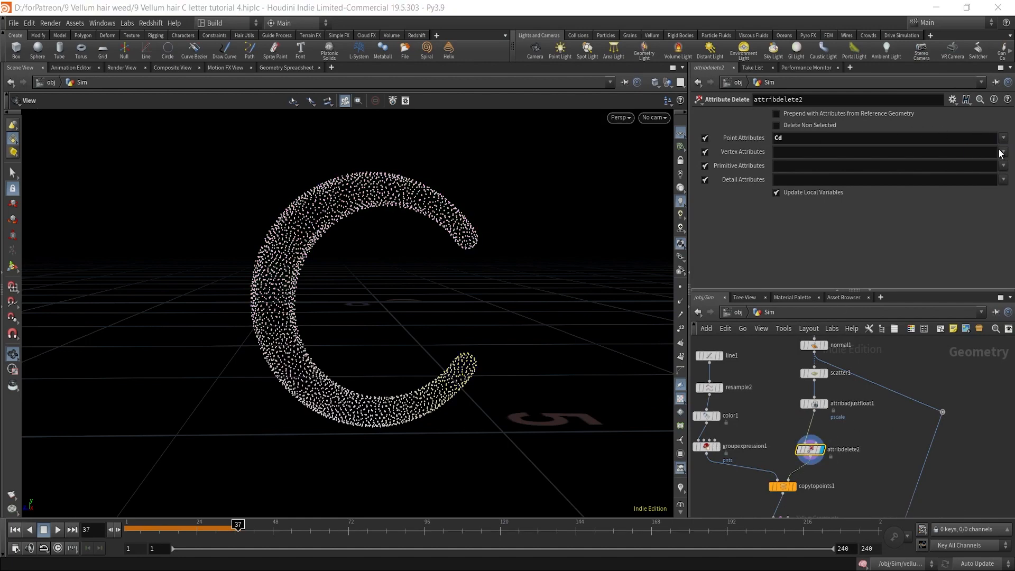
{"action": "left_click", "coordinate": [800, 437]}
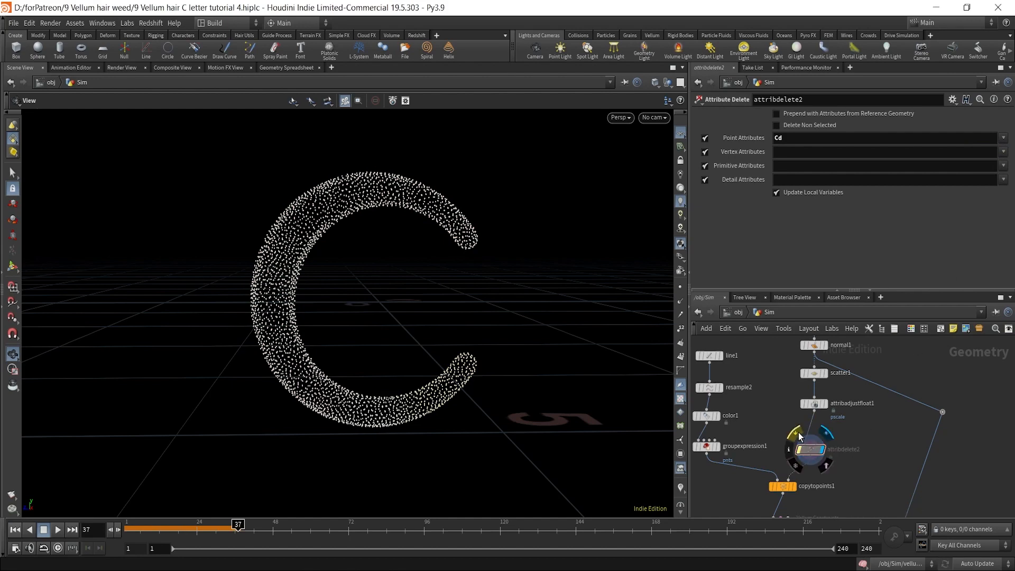
Display merge1 to check the hair and base mesh colours with attribdelete2 bypassed.
{"action": "scroll", "coordinate": [854, 449], "scroll_direction": "down", "scroll_amount": 4}
{"action": "scroll", "coordinate": [939, 478], "scroll_direction": "down", "scroll_amount": 2}
{"action": "middle_click_drag", "start_coordinate": [938, 480], "coordinate": [932, 394]}
{"action": "scroll", "coordinate": [889, 444], "scroll_direction": "up", "scroll_amount": 8}
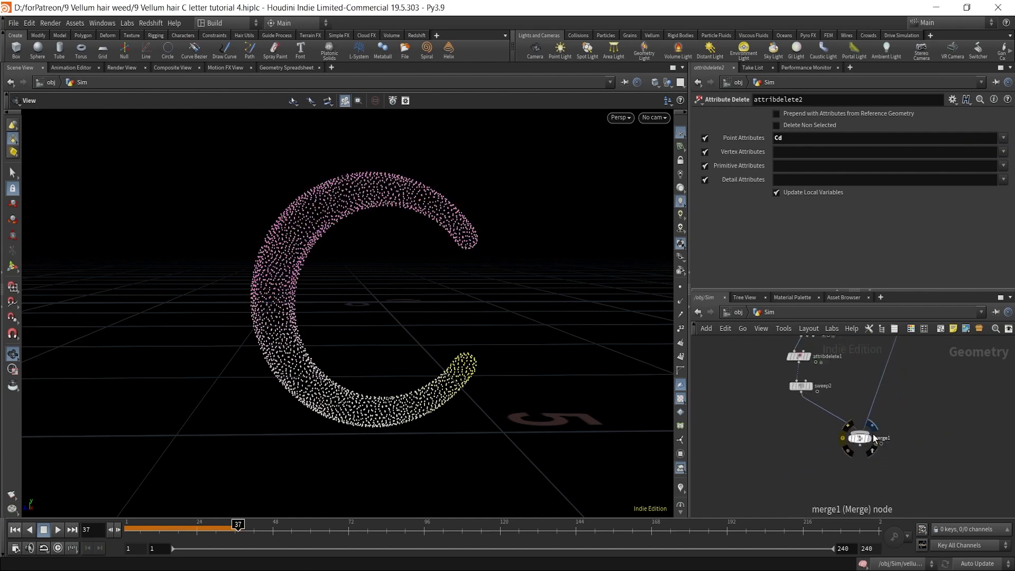
{"action": "left_click", "coordinate": [869, 445]}
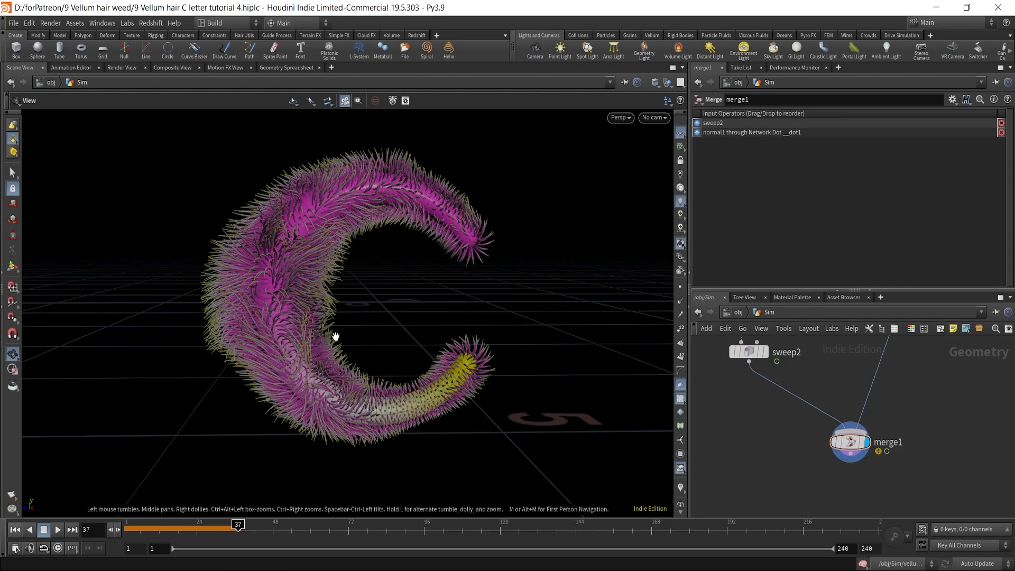
Display copytopoints1 and return the timeline to frame 1.
{"action": "scroll", "coordinate": [821, 379], "scroll_direction": "down", "scroll_amount": 3}
{"action": "middle_click_drag", "start_coordinate": [829, 379], "coordinate": [818, 465]}
{"action": "scroll", "coordinate": [784, 413], "scroll_direction": "up", "scroll_amount": 5}
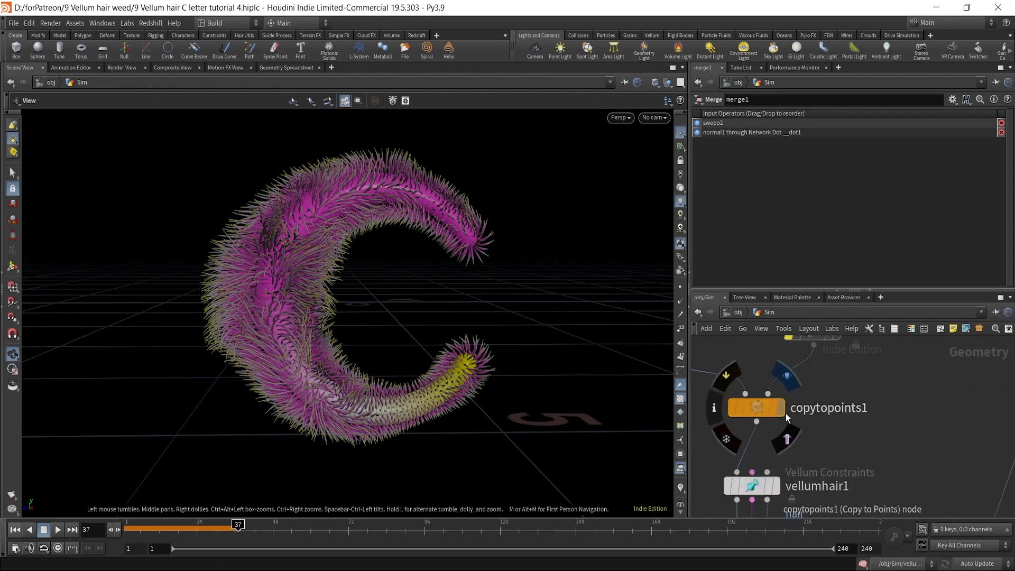
{"action": "left_click", "coordinate": [783, 413]}
{"action": "left_click", "coordinate": [13, 530]}
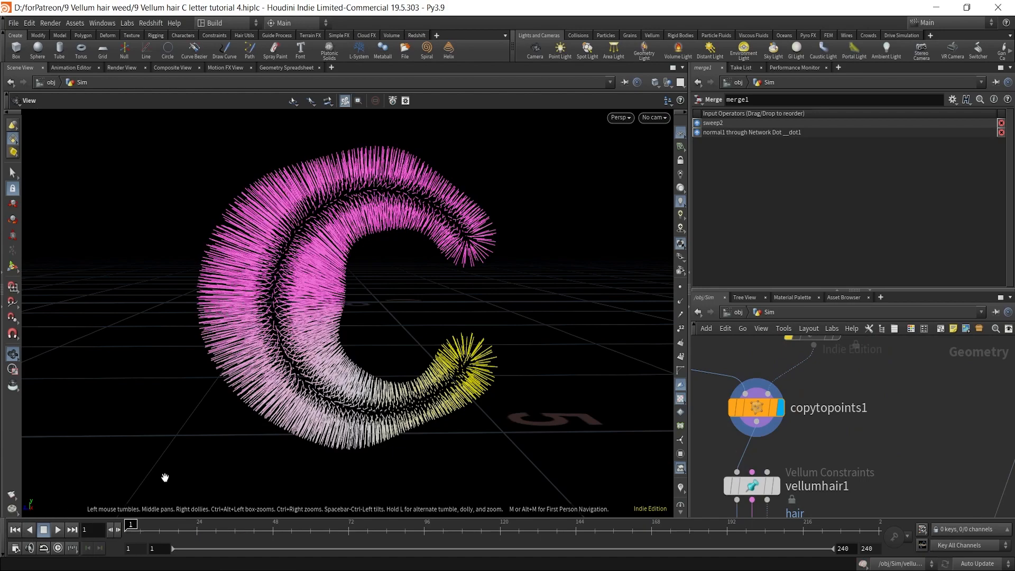
Examine the colours of the copied hairs around the letter C and the node chain feeding copytopoints1.
{"action": "scroll", "coordinate": [394, 258], "scroll_direction": "up", "scroll_amount": 5}
{"action": "right_click_drag", "start_coordinate": [342, 335], "coordinate": [236, 428]}
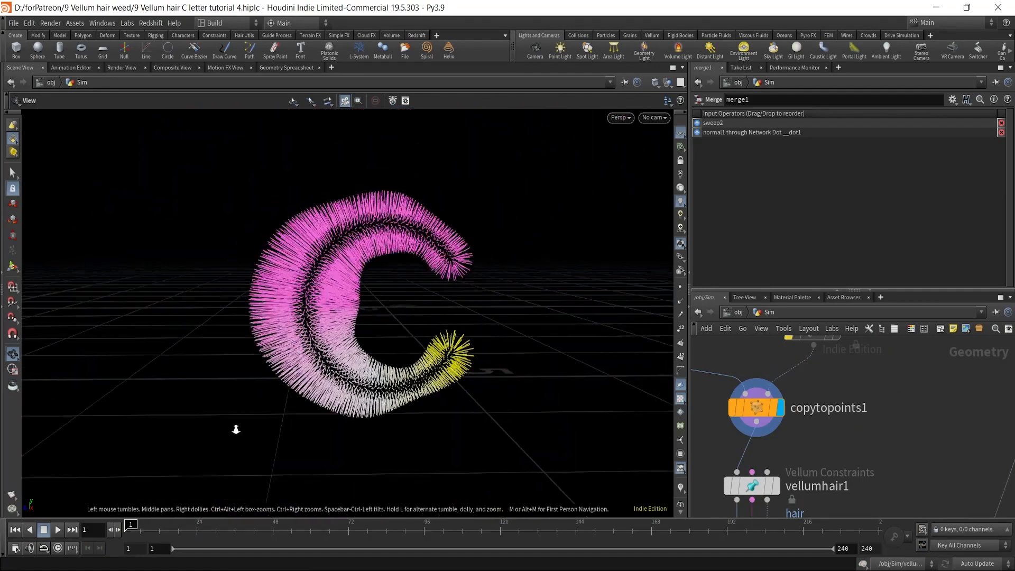
{"action": "left_click_drag", "start_coordinate": [235, 429], "coordinate": [364, 372]}
{"action": "middle_click_drag", "start_coordinate": [439, 337], "coordinate": [409, 362]}
{"action": "scroll", "coordinate": [738, 391], "scroll_direction": "down", "scroll_amount": 3}
{"action": "scroll", "coordinate": [837, 392], "scroll_direction": "down", "scroll_amount": 2}
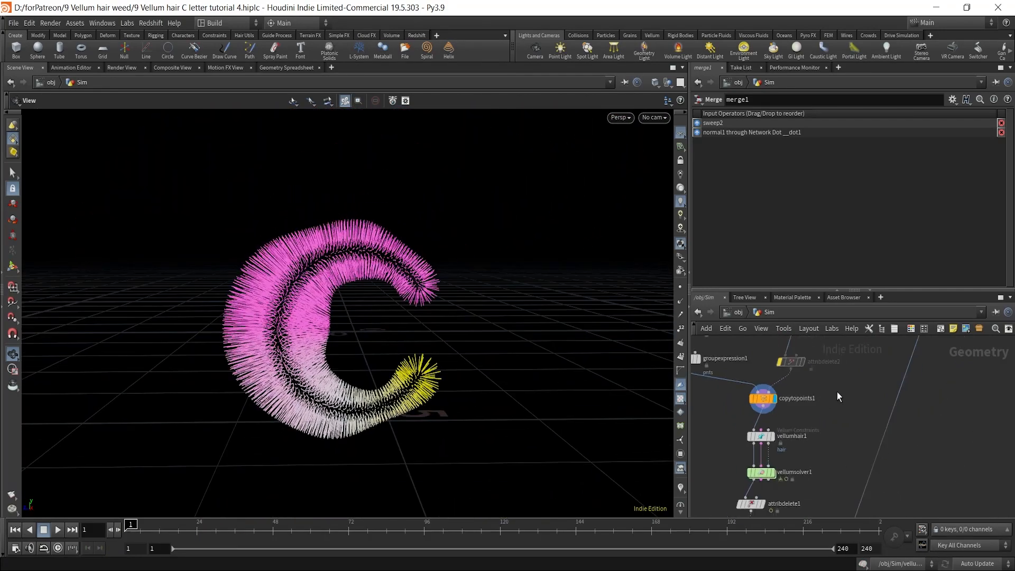
{"action": "middle_click_drag", "start_coordinate": [837, 392], "coordinate": [816, 439]}
{"action": "middle_click_drag", "start_coordinate": [750, 433], "coordinate": [786, 413]}
{"action": "middle_click_drag", "start_coordinate": [861, 411], "coordinate": [845, 448]}
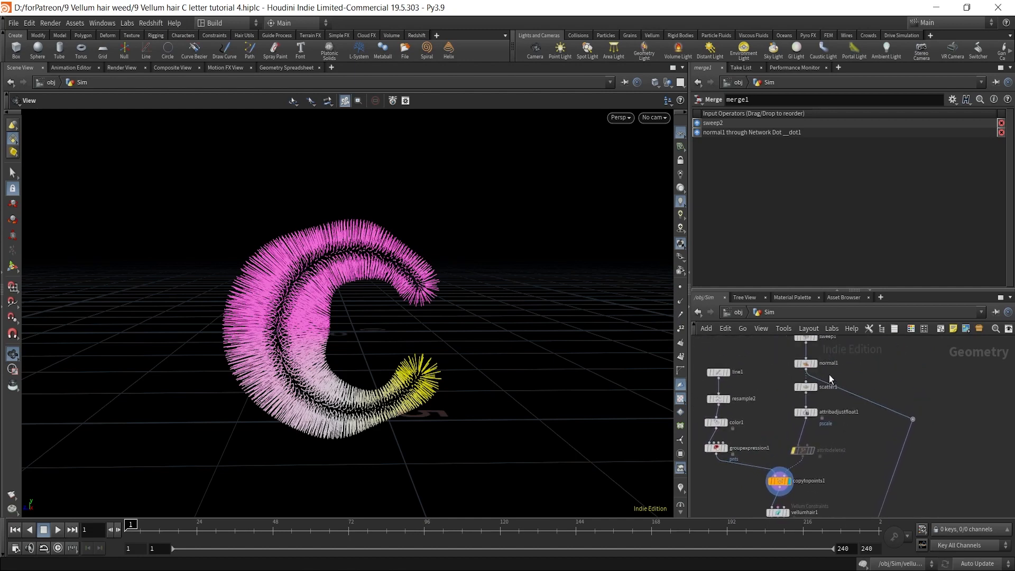
Bypass the color2 node and look closely at the copied hairs without the base gradient.
{"action": "middle_click_drag", "start_coordinate": [854, 371], "coordinate": [863, 436]}
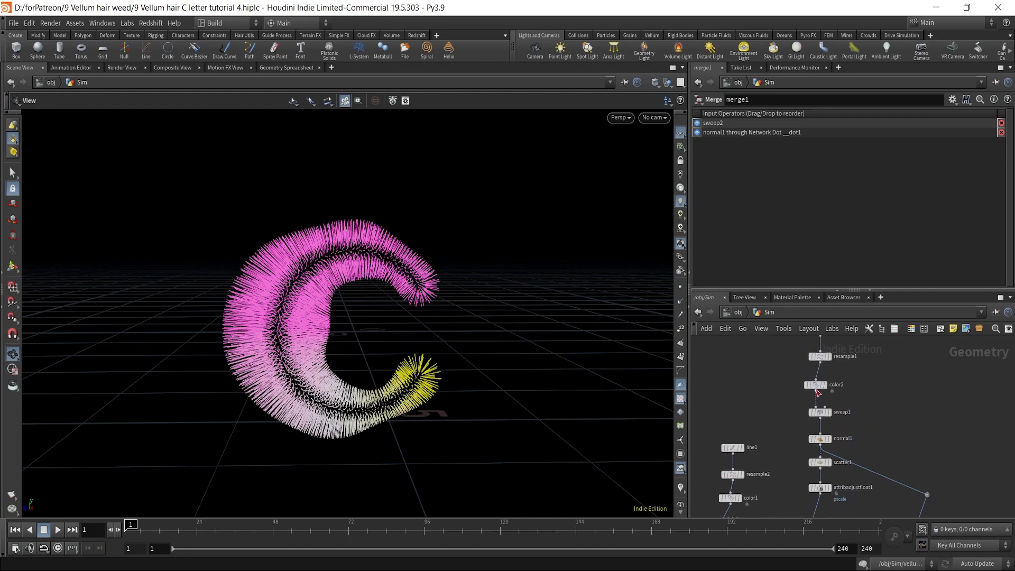
{"action": "middle_click_drag", "start_coordinate": [838, 394], "coordinate": [845, 384]}
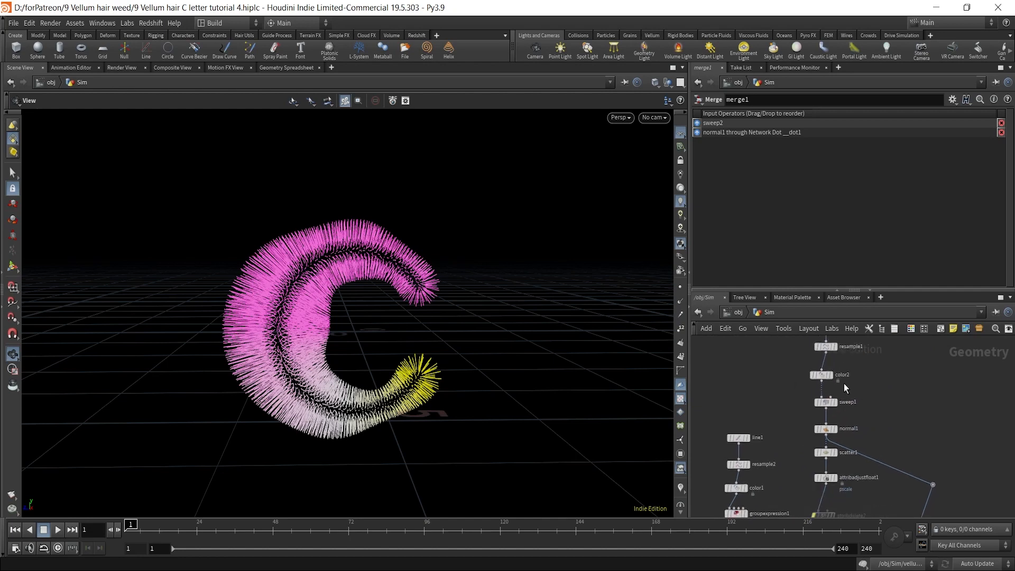
{"action": "left_click", "coordinate": [813, 375]}
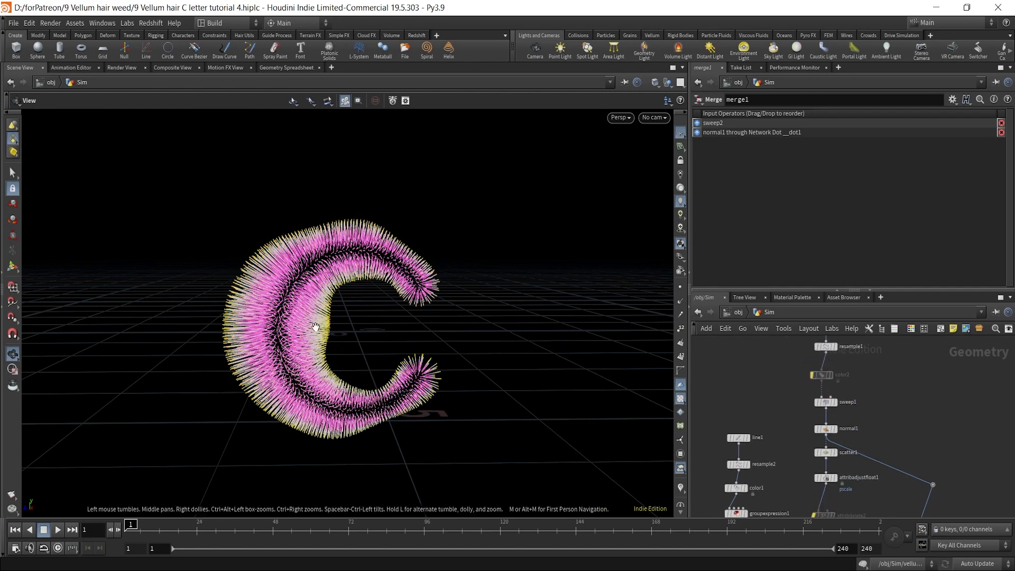
{"action": "right_click_drag", "start_coordinate": [314, 329], "coordinate": [417, 223]}
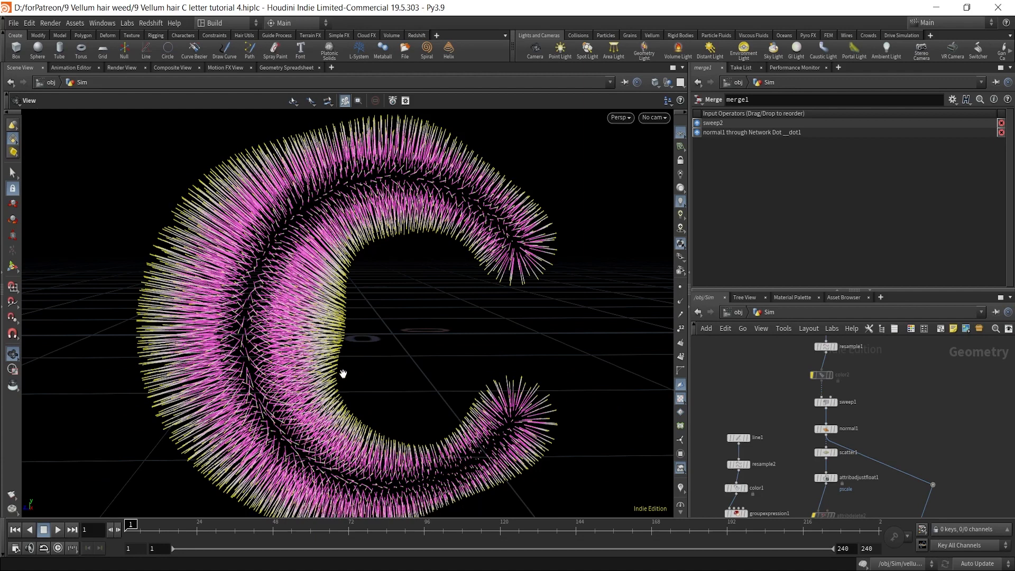
Re-enable the color2 node above sweep1.
{"action": "middle_click_drag", "start_coordinate": [866, 381], "coordinate": [860, 430]}
{"action": "scroll", "coordinate": [825, 422], "scroll_direction": "up", "scroll_amount": 2}
{"action": "mouse_move", "coordinate": [814, 427]}
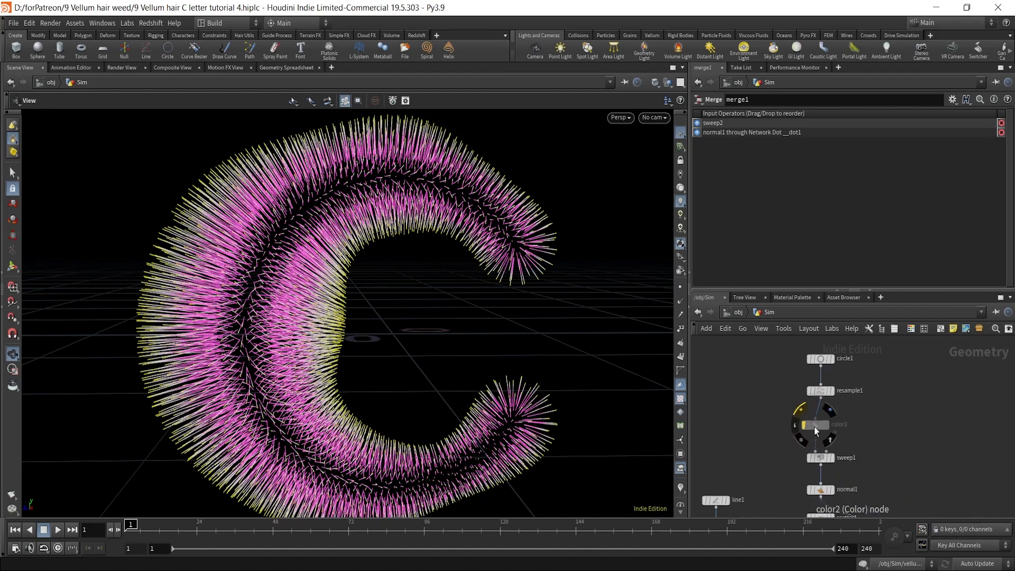
{"action": "left_click", "coordinate": [800, 409]}
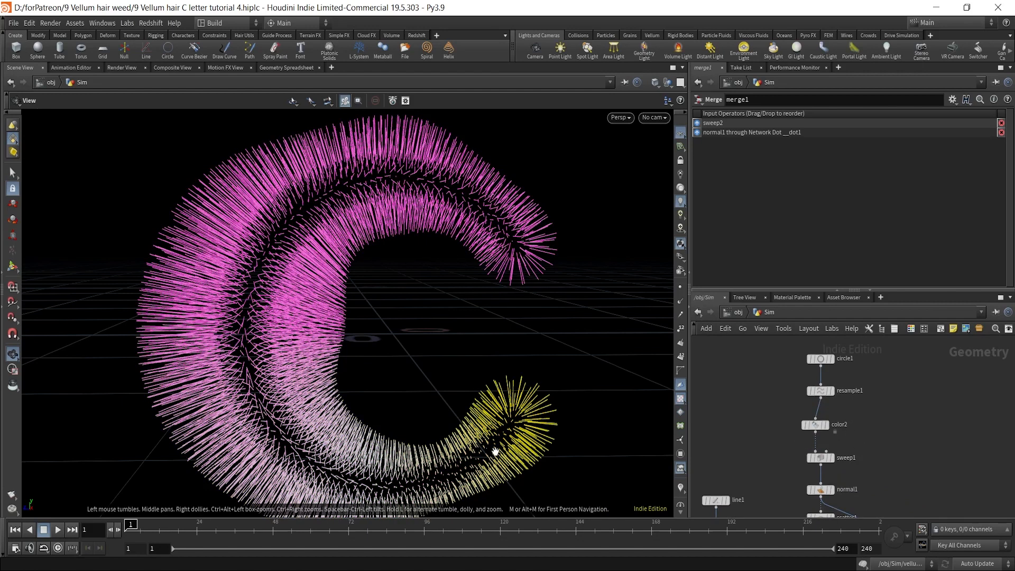
Display the scatter1 node to check the colours of the scattered points.
{"action": "scroll", "coordinate": [952, 454], "scroll_direction": "down", "scroll_amount": 2}
{"action": "middle_click_drag", "start_coordinate": [898, 469], "coordinate": [879, 402]}
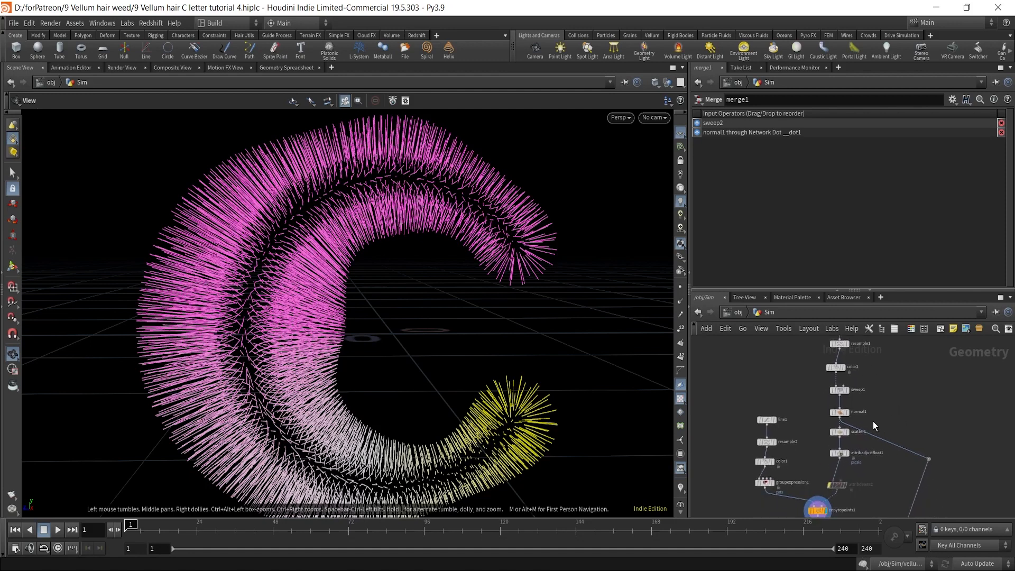
{"action": "scroll", "coordinate": [867, 421], "scroll_direction": "up", "scroll_amount": 3}
{"action": "mouse_move", "coordinate": [820, 407]}
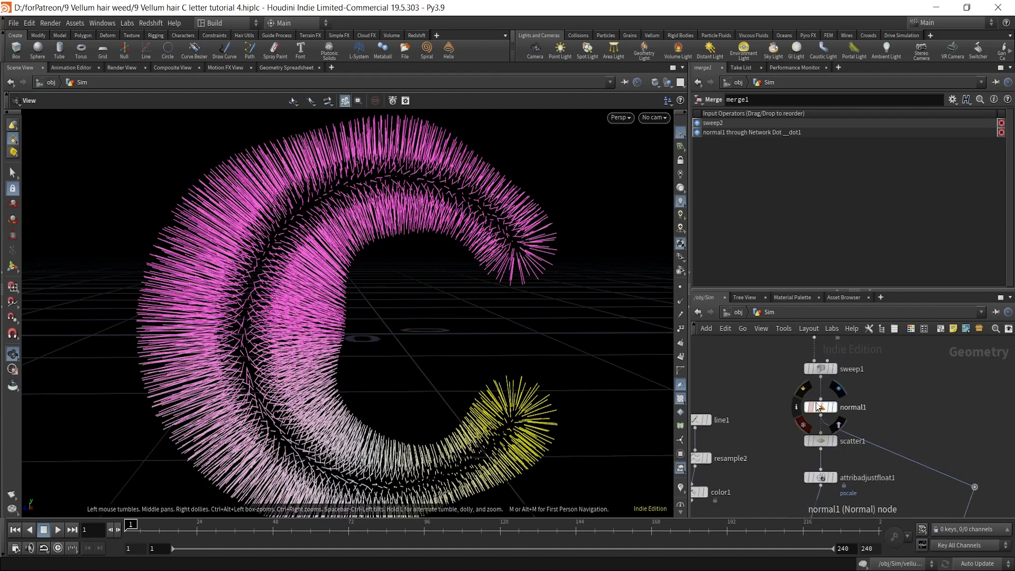
{"action": "scroll", "coordinate": [915, 429], "scroll_direction": "down", "scroll_amount": 3}
{"action": "middle_click_drag", "start_coordinate": [916, 426], "coordinate": [909, 403]}
{"action": "scroll", "coordinate": [871, 411], "scroll_direction": "up", "scroll_amount": 3}
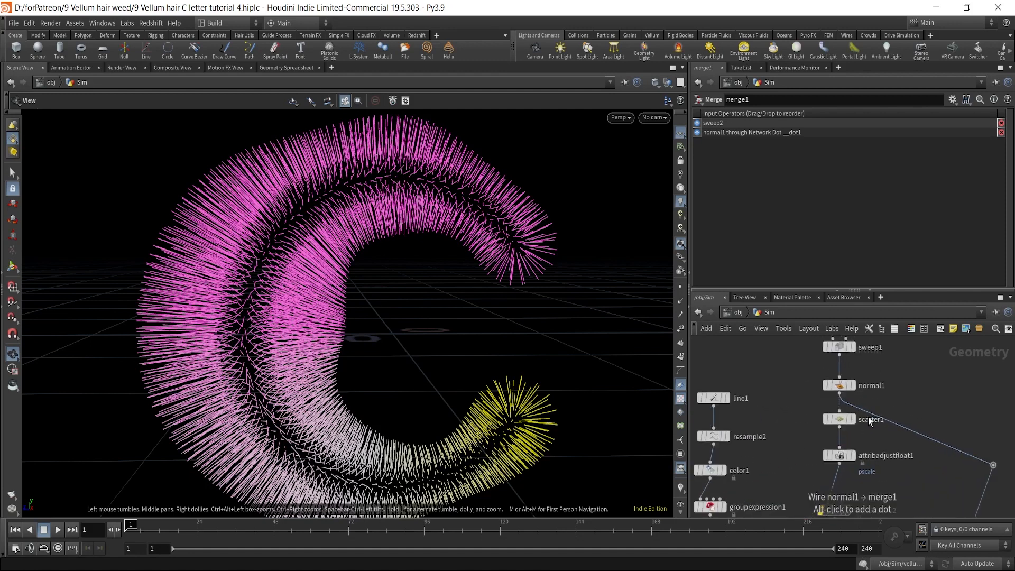
{"action": "left_click", "coordinate": [853, 421]}
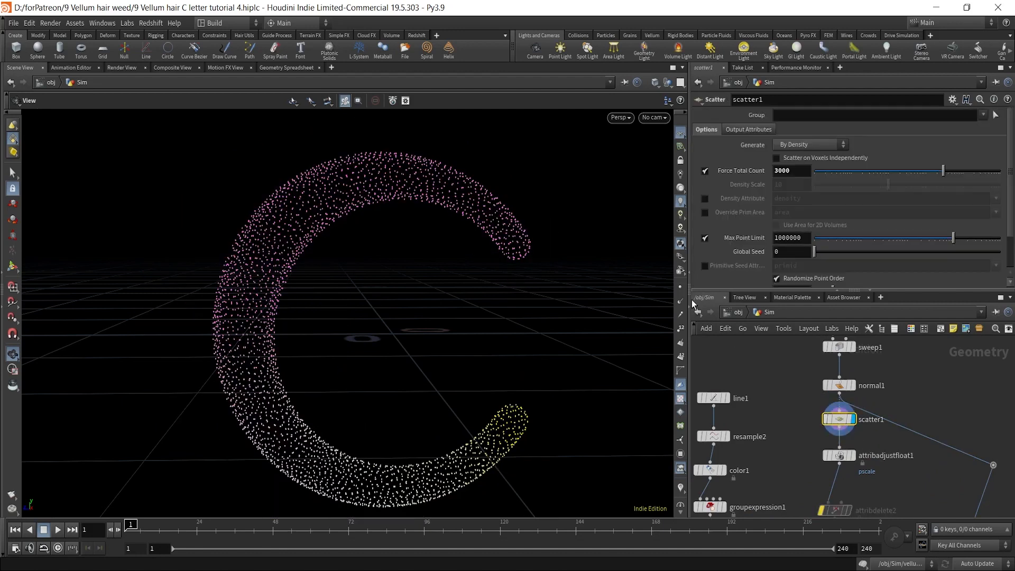
Show the normals on the scattered points, then hide them again.
{"action": "left_click", "coordinate": [681, 300]}
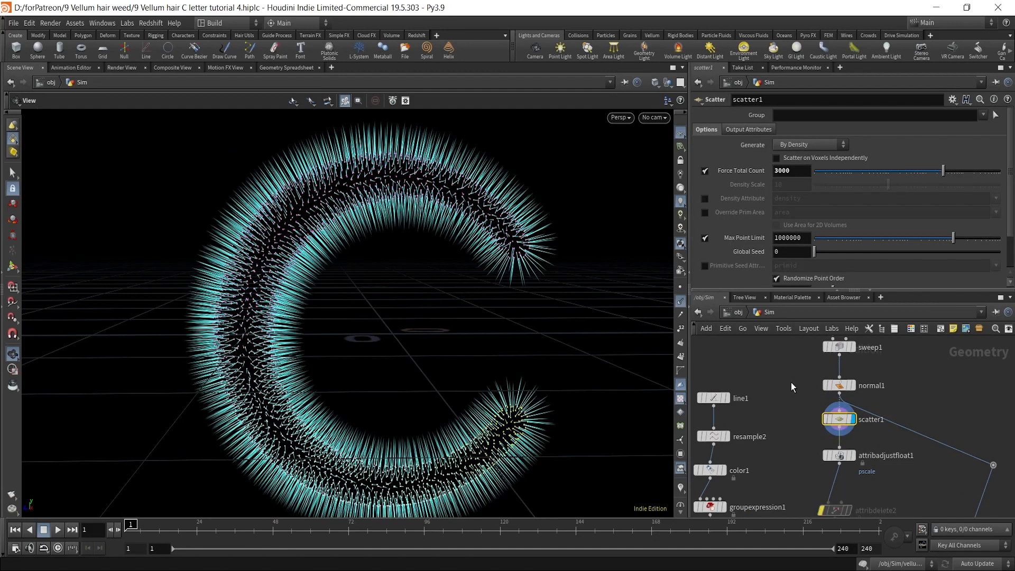
{"action": "left_click", "coordinate": [680, 302]}
{"action": "scroll", "coordinate": [892, 385], "scroll_direction": "up", "scroll_amount": 1}
{"action": "scroll", "coordinate": [891, 386], "scroll_direction": "down", "scroll_amount": 1}
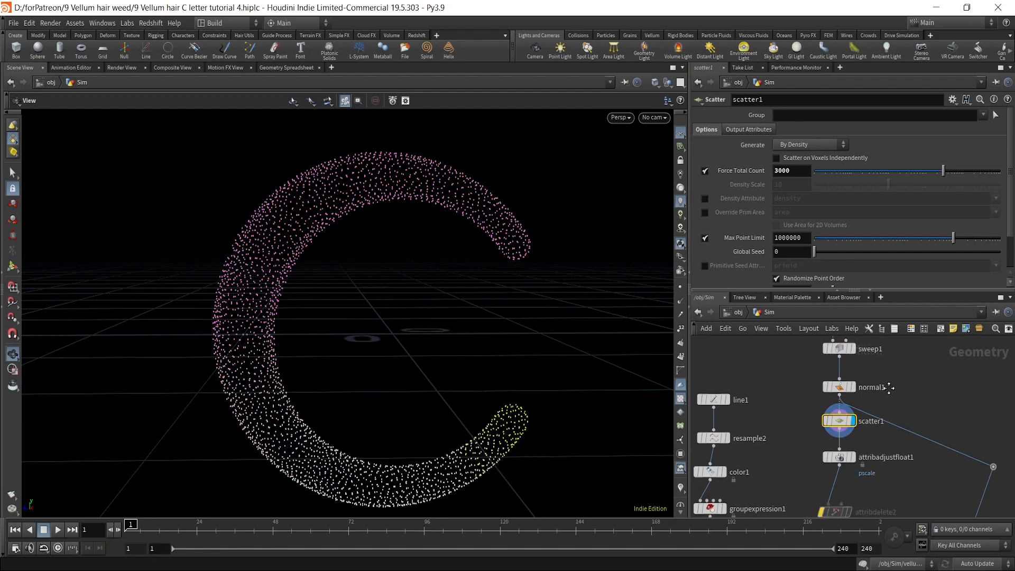
Inspect the color2 ramp settings and trace the base branch down through scatter1 to the copy node.
{"action": "middle_click_drag", "start_coordinate": [890, 385], "coordinate": [876, 448]}
{"action": "middle_click_drag", "start_coordinate": [834, 387], "coordinate": [836, 416]}
{"action": "left_click", "coordinate": [836, 407]}
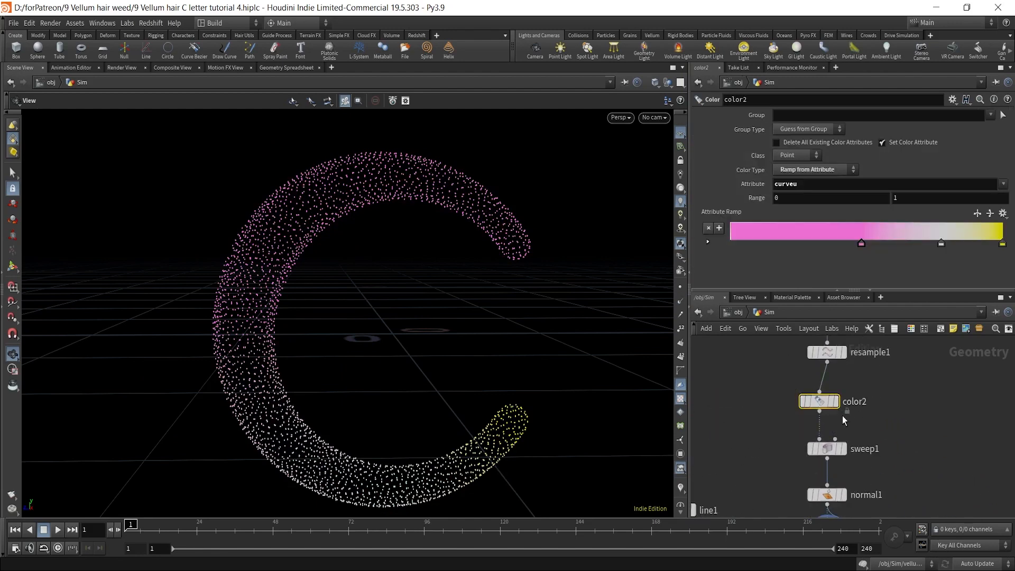
{"action": "scroll", "coordinate": [862, 415], "scroll_direction": "down", "scroll_amount": 2}
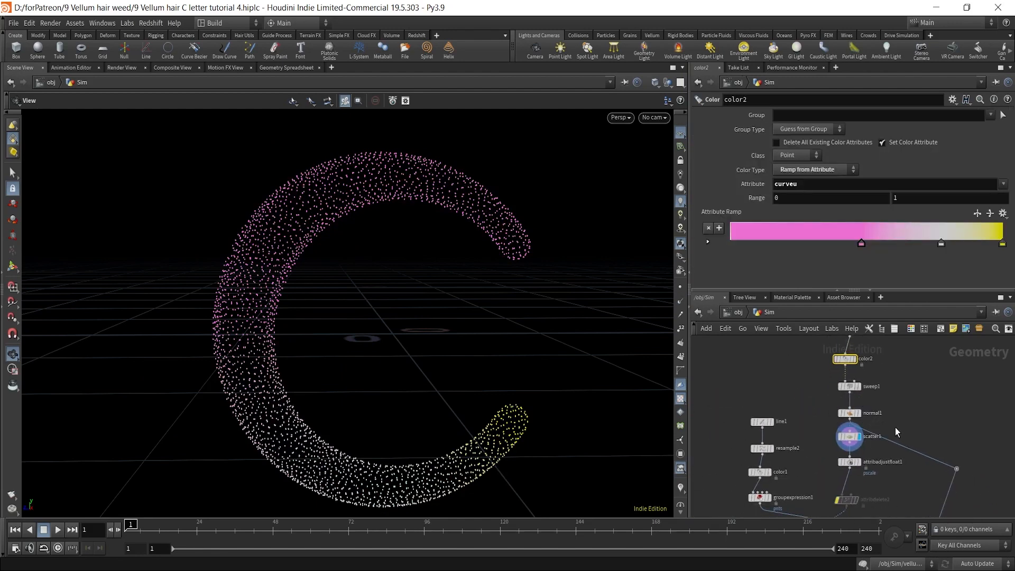
{"action": "middle_click_drag", "start_coordinate": [879, 446], "coordinate": [883, 396]}
{"action": "scroll", "coordinate": [880, 406], "scroll_direction": "up", "scroll_amount": 2}
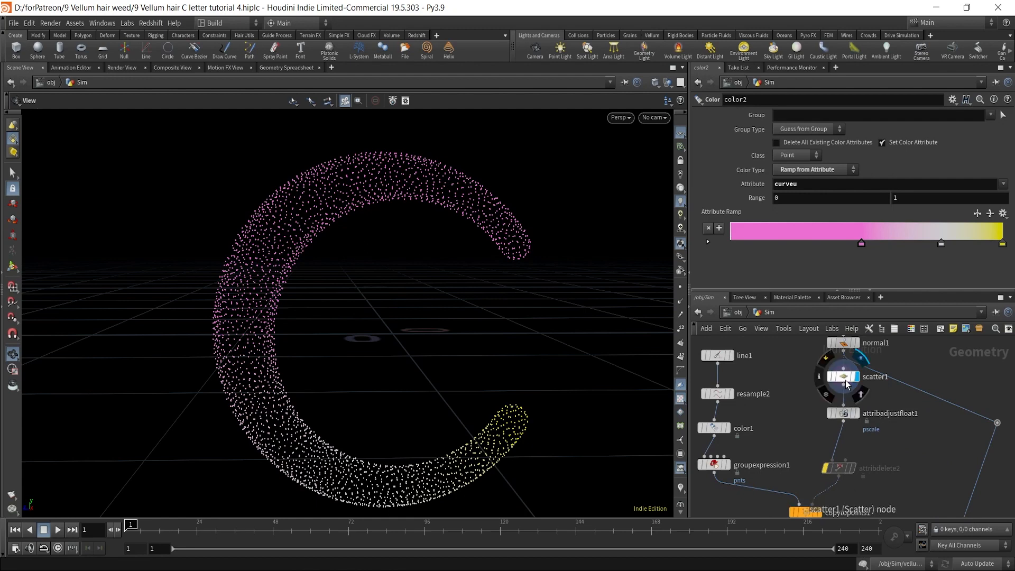
{"action": "scroll", "coordinate": [835, 435], "scroll_direction": "down", "scroll_amount": 3}
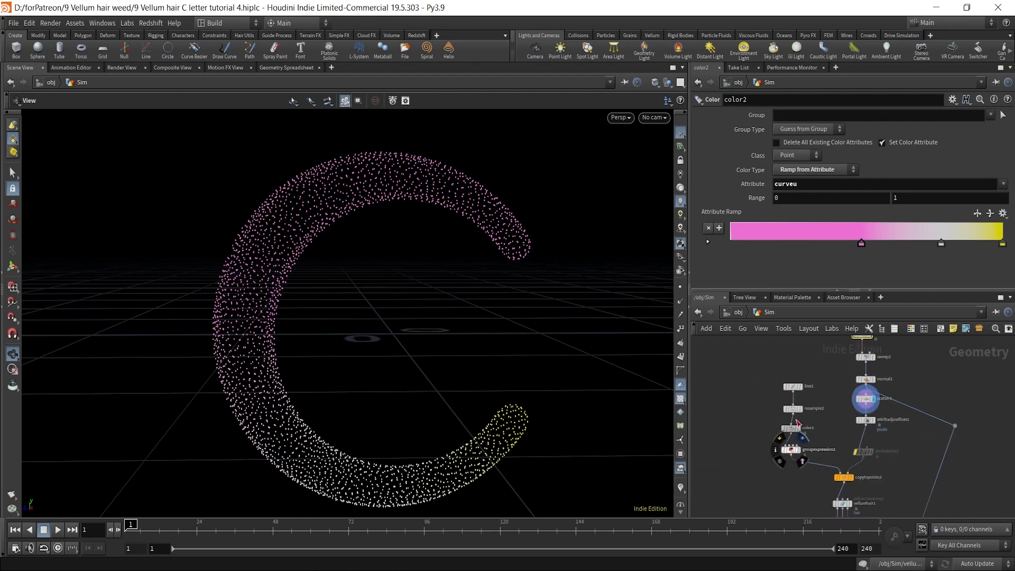
Select copytopoints1 and display it to bring the copied hairs back into view.
{"action": "scroll", "coordinate": [880, 471], "scroll_direction": "up", "scroll_amount": 3}
{"action": "left_click", "coordinate": [857, 437]}
{"action": "left_click", "coordinate": [833, 440]}
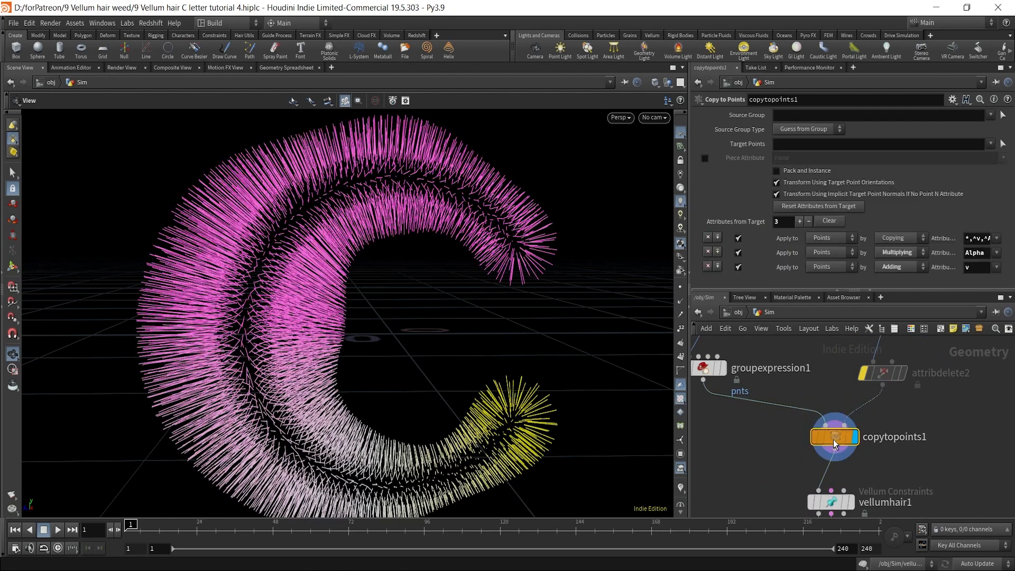
{"action": "scroll", "coordinate": [753, 382], "scroll_direction": "down", "scroll_amount": 3}
{"action": "middle_click_drag", "start_coordinate": [772, 359], "coordinate": [800, 423]}
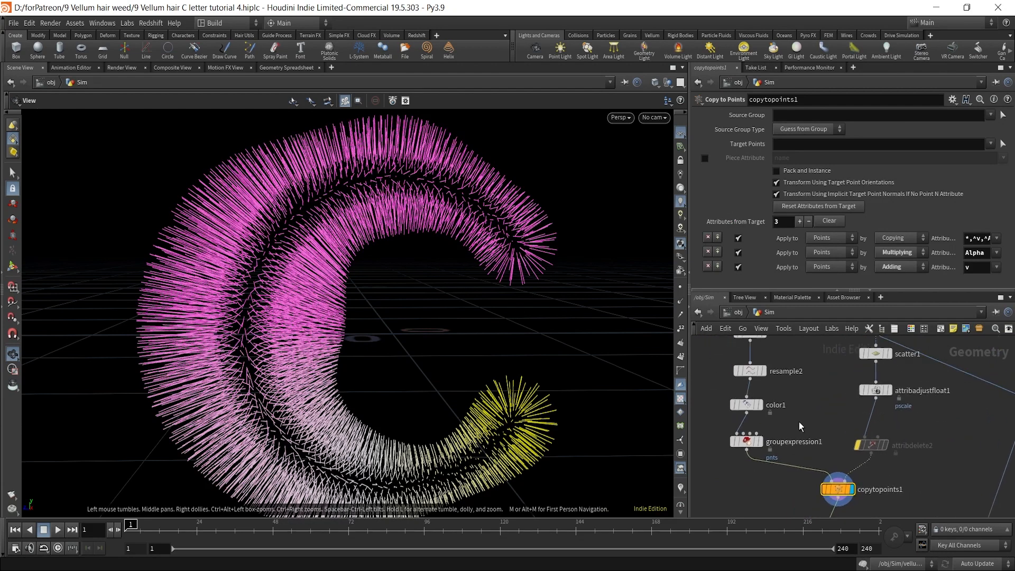
{"action": "scroll", "coordinate": [783, 360], "scroll_direction": "down", "scroll_amount": 3}
{"action": "middle_click_drag", "start_coordinate": [796, 380], "coordinate": [787, 411]}
{"action": "scroll", "coordinate": [763, 400], "scroll_direction": "up", "scroll_amount": 3}
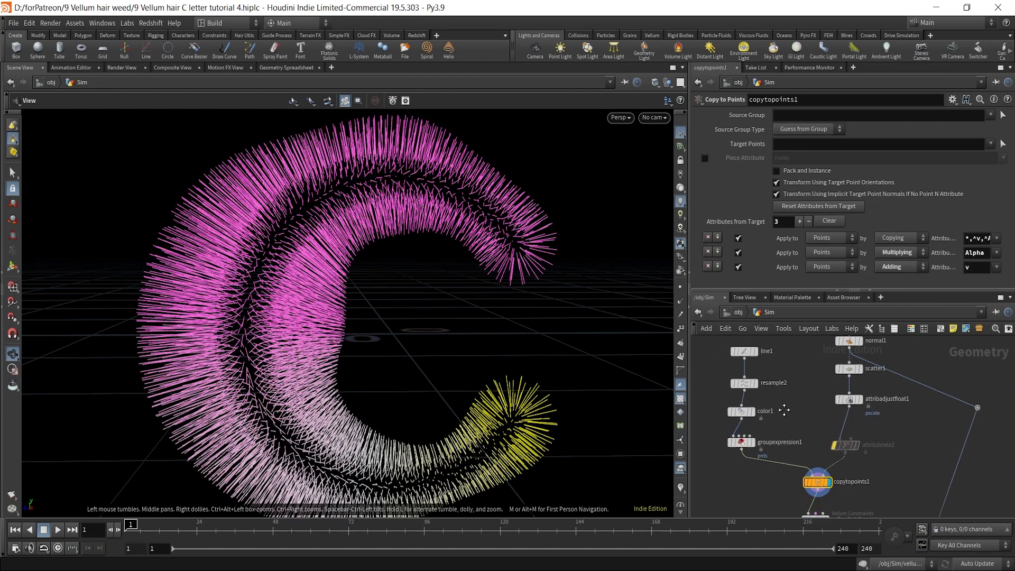
Inspect the color1 ramp settings on the hair strand and compare both branches feeding copytopoints1.
{"action": "scroll", "coordinate": [758, 410], "scroll_direction": "up", "scroll_amount": 2}
{"action": "left_click", "coordinate": [750, 404]}
{"action": "left_click", "coordinate": [734, 404]}
{"action": "middle_click_drag", "start_coordinate": [818, 446], "coordinate": [798, 381]}
{"action": "left_click", "coordinate": [838, 440]}
{"action": "scroll", "coordinate": [938, 433], "scroll_direction": "down", "scroll_amount": 4}
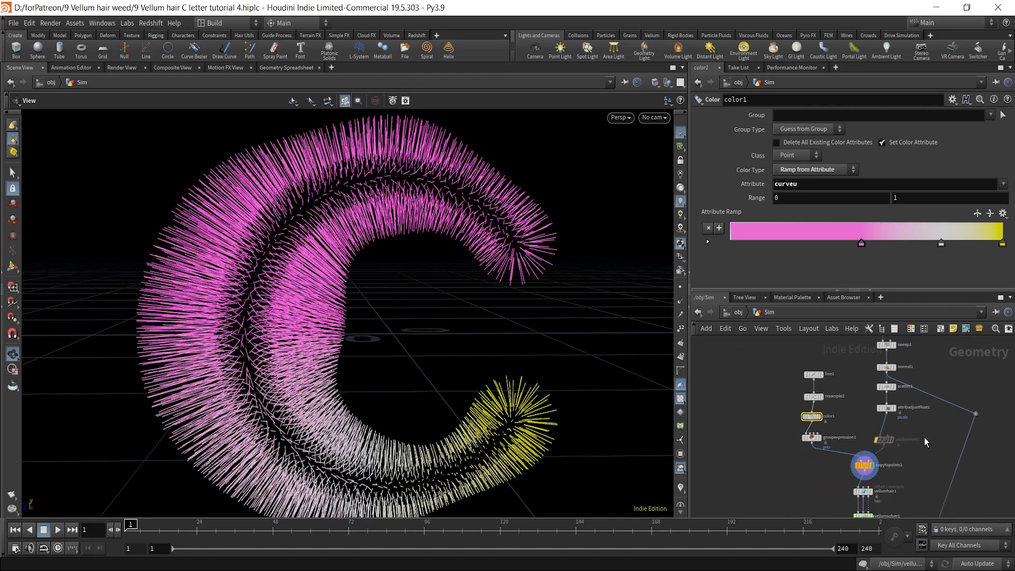
{"action": "scroll", "coordinate": [927, 431], "scroll_direction": "down", "scroll_amount": 2}
{"action": "middle_click_drag", "start_coordinate": [927, 430], "coordinate": [894, 441]}
{"action": "middle_click_drag", "start_coordinate": [900, 389], "coordinate": [877, 408]}
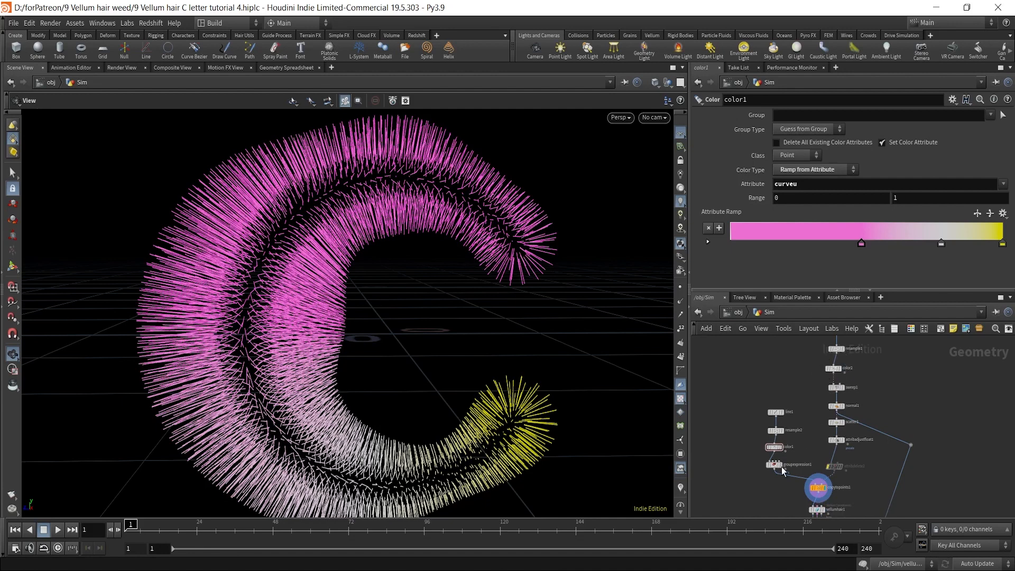
Turn off the bypass on attribdelete2 so the base colour is removed from the target points.
{"action": "scroll", "coordinate": [844, 469], "scroll_direction": "up", "scroll_amount": 6}
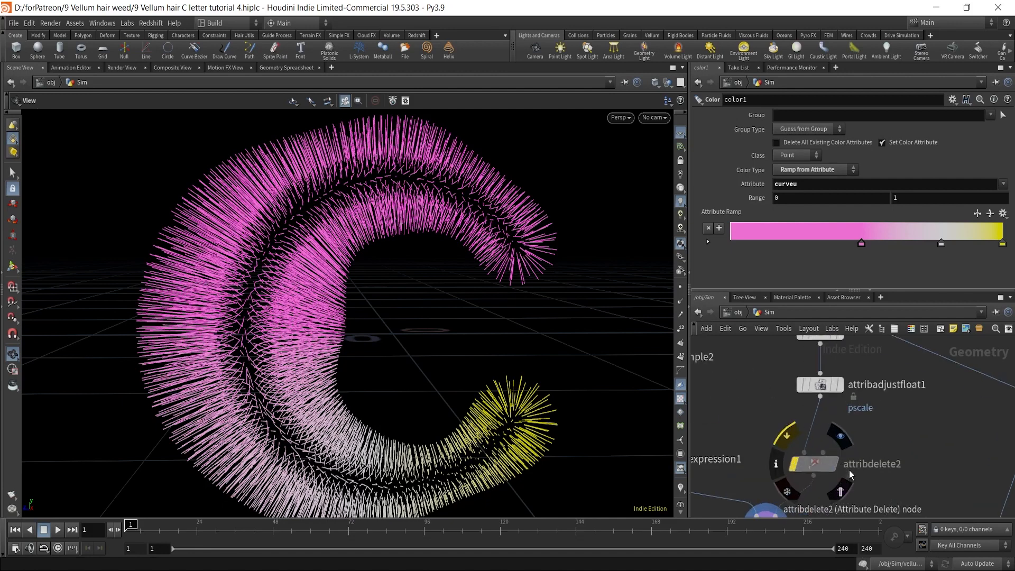
{"action": "left_click", "coordinate": [805, 419]}
{"action": "middle_click_drag", "start_coordinate": [870, 456], "coordinate": [887, 436]}
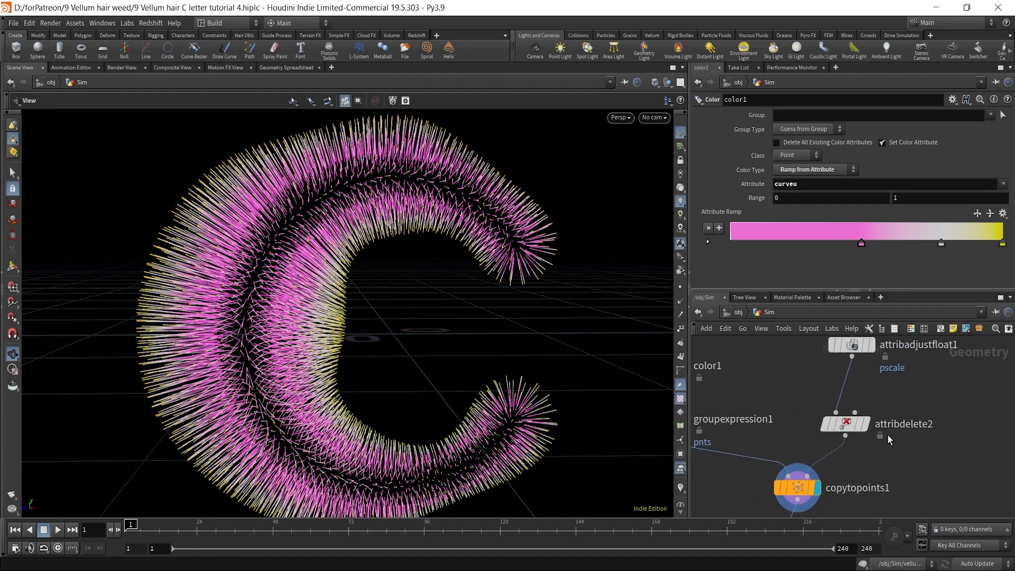
Add curveu after Cd in the point attributes deleted by attribdelete2.
{"action": "scroll", "coordinate": [875, 430], "scroll_direction": "up", "scroll_amount": 2}
{"action": "left_click", "coordinate": [843, 423]}
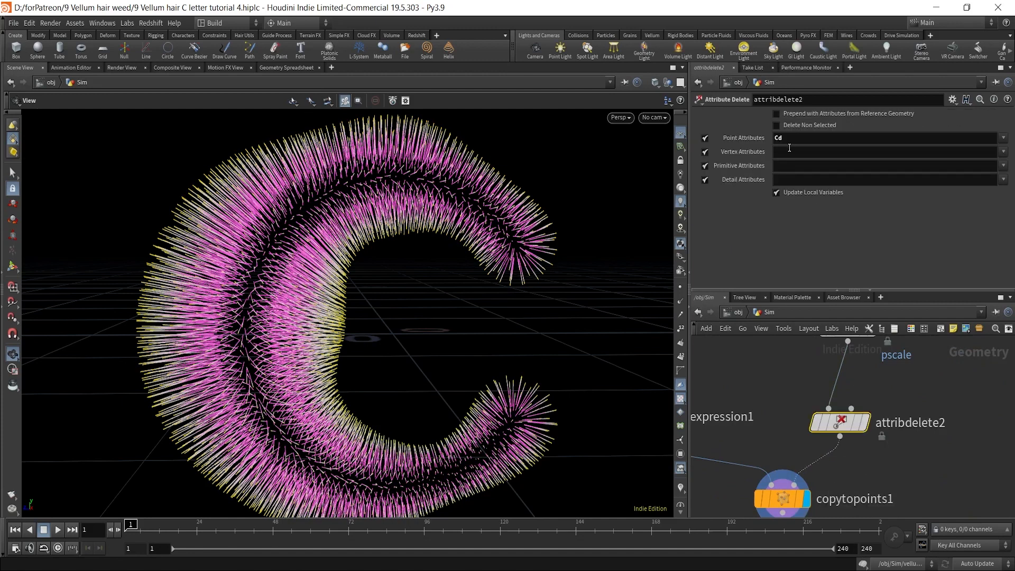
{"action": "left_click", "coordinate": [802, 135]}
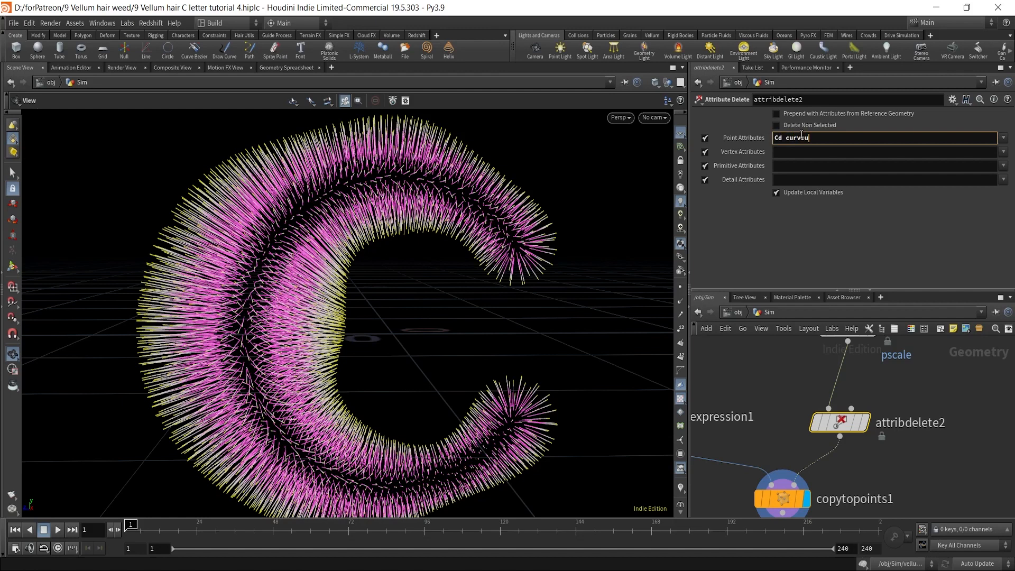
{"action": "left_click", "coordinate": [994, 498]}
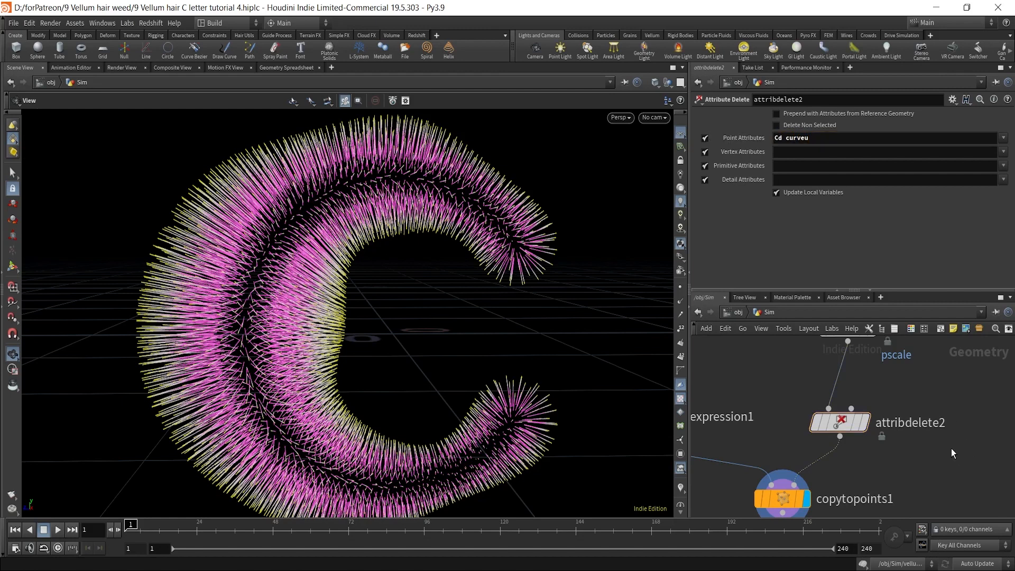
Review the copytopoints1 attribute transfer settings, the color1 ramp and the placement of attribdelete2 in the network.
{"action": "scroll", "coordinate": [928, 445], "scroll_direction": "down", "scroll_amount": 2}
{"action": "scroll", "coordinate": [888, 432], "scroll_direction": "up", "scroll_amount": 2}
{"action": "left_click", "coordinate": [815, 455]}
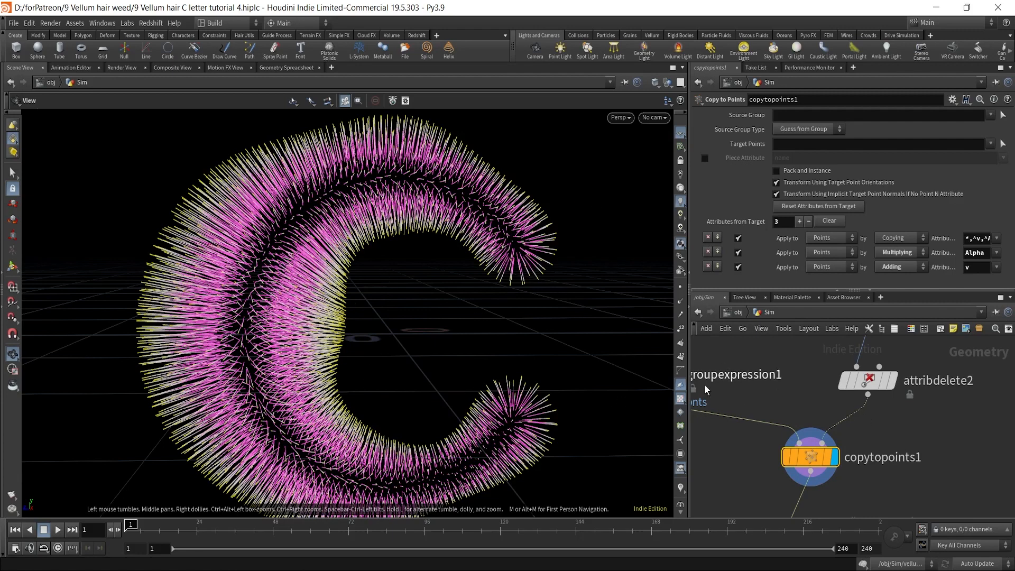
{"action": "scroll", "coordinate": [776, 399], "scroll_direction": "down", "scroll_amount": 5}
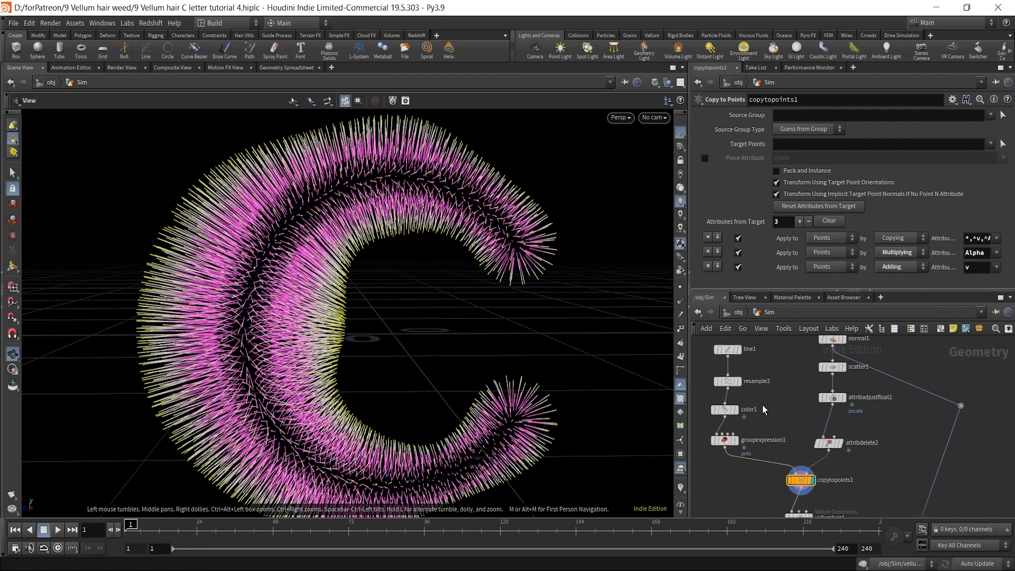
{"action": "scroll", "coordinate": [795, 427], "scroll_direction": "up", "scroll_amount": 3}
{"action": "left_click", "coordinate": [754, 435]}
{"action": "scroll", "coordinate": [829, 462], "scroll_direction": "down", "scroll_amount": 1}
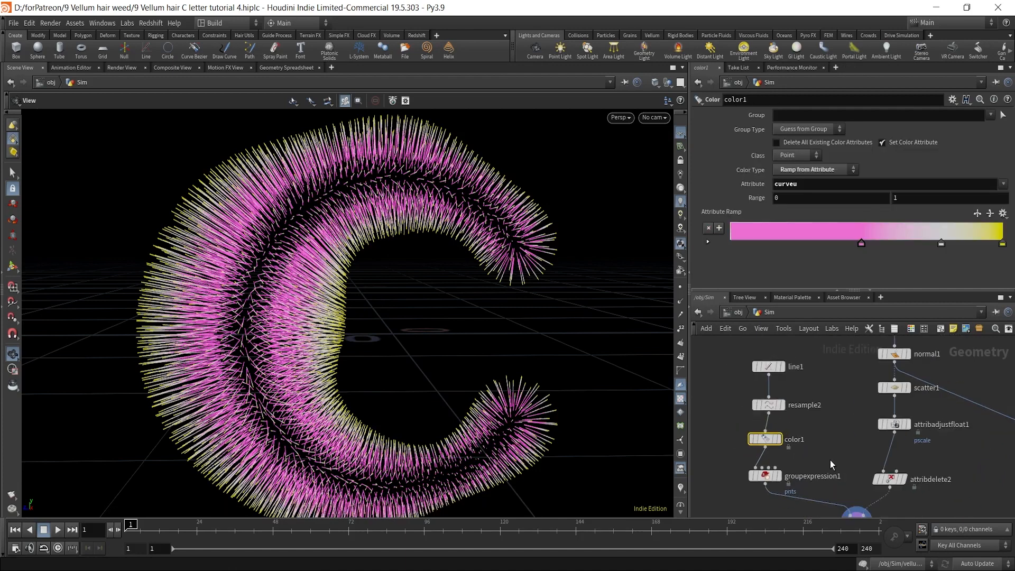
{"action": "middle_click_drag", "start_coordinate": [831, 465], "coordinate": [805, 427]}
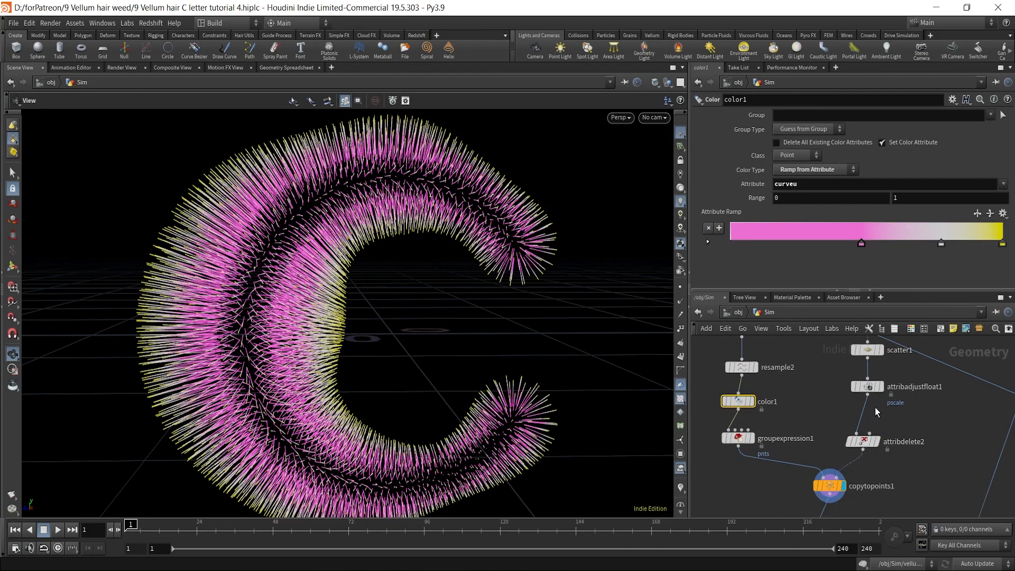
{"action": "scroll", "coordinate": [915, 413], "scroll_direction": "down", "scroll_amount": 3}
{"action": "middle_click_drag", "start_coordinate": [915, 414], "coordinate": [874, 411]}
{"action": "scroll", "coordinate": [868, 453], "scroll_direction": "up", "scroll_amount": 5}
{"action": "mouse_move", "coordinate": [840, 430]}
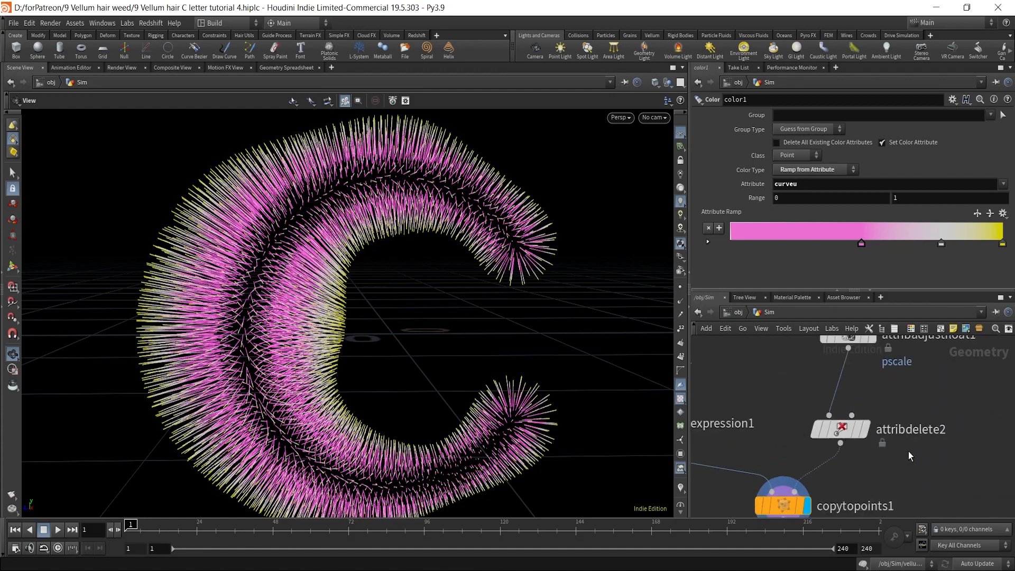
Bypass attribdelete2 to compare the hair colours, then re-enable it.
{"action": "scroll", "coordinate": [911, 453], "scroll_direction": "down", "scroll_amount": 3}
{"action": "middle_click_drag", "start_coordinate": [911, 448], "coordinate": [934, 437]}
{"action": "scroll", "coordinate": [915, 430], "scroll_direction": "up", "scroll_amount": 2}
{"action": "left_click", "coordinate": [887, 431]}
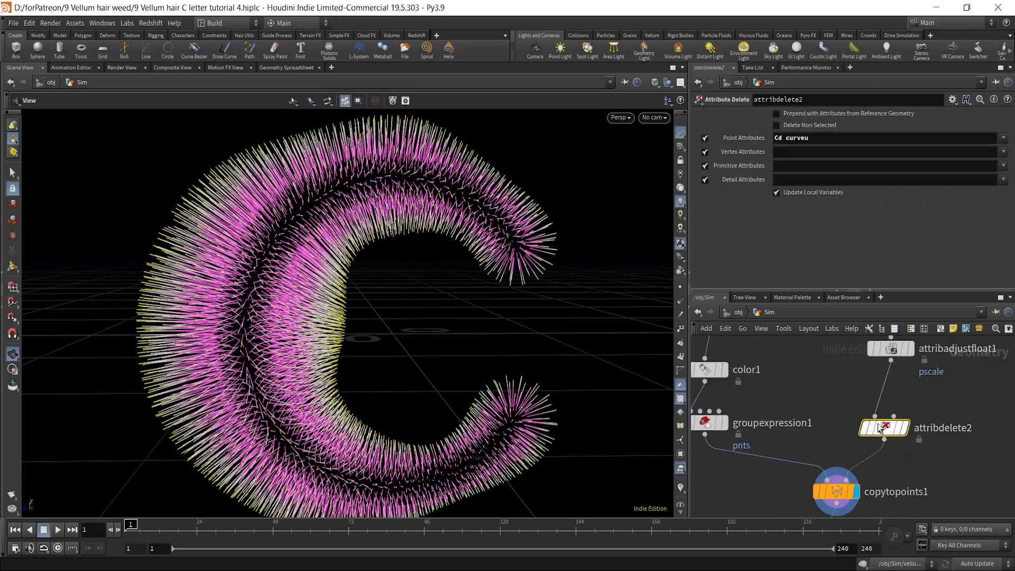
{"action": "left_click", "coordinate": [864, 399]}
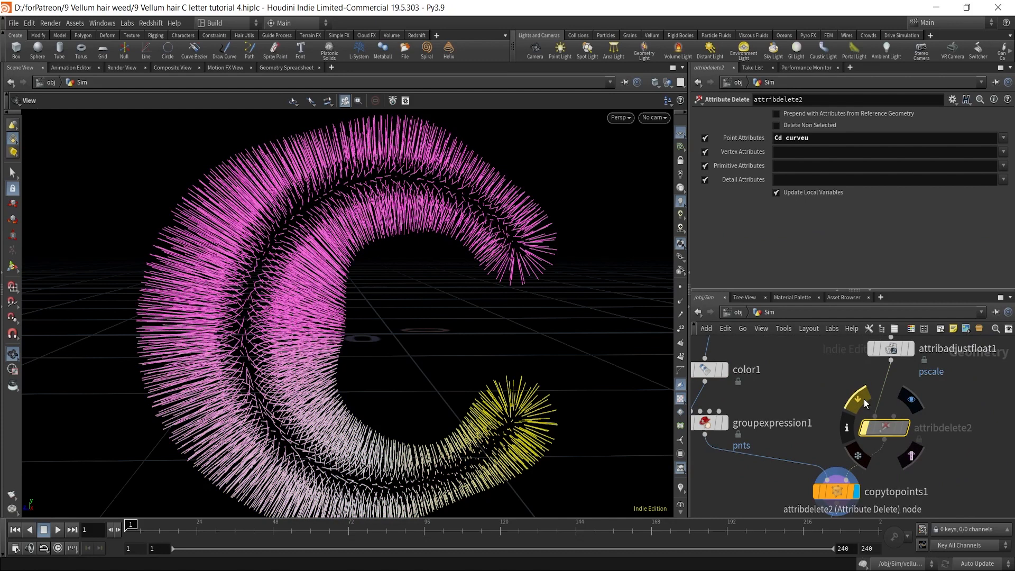
{"action": "left_click", "coordinate": [864, 399]}
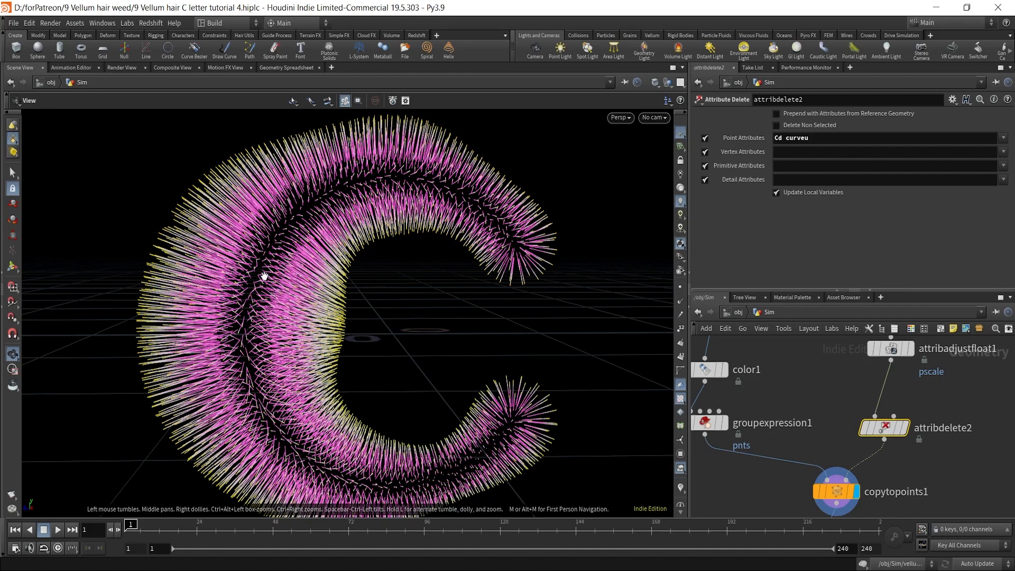
{"action": "scroll", "coordinate": [957, 465], "scroll_direction": "down", "scroll_amount": 3}
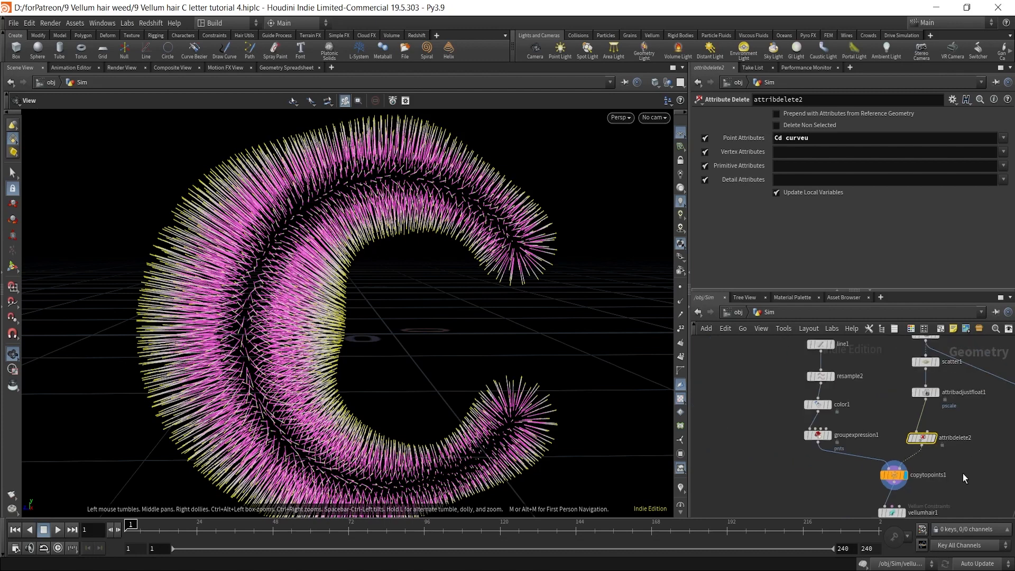
Display merge1 to view the swept hair combined with the C-shaped base.
{"action": "middle_click_drag", "start_coordinate": [964, 474], "coordinate": [876, 396]}
{"action": "scroll", "coordinate": [944, 457], "scroll_direction": "down", "scroll_amount": 2}
{"action": "middle_click_drag", "start_coordinate": [950, 469], "coordinate": [889, 371]}
{"action": "scroll", "coordinate": [858, 426], "scroll_direction": "up", "scroll_amount": 3}
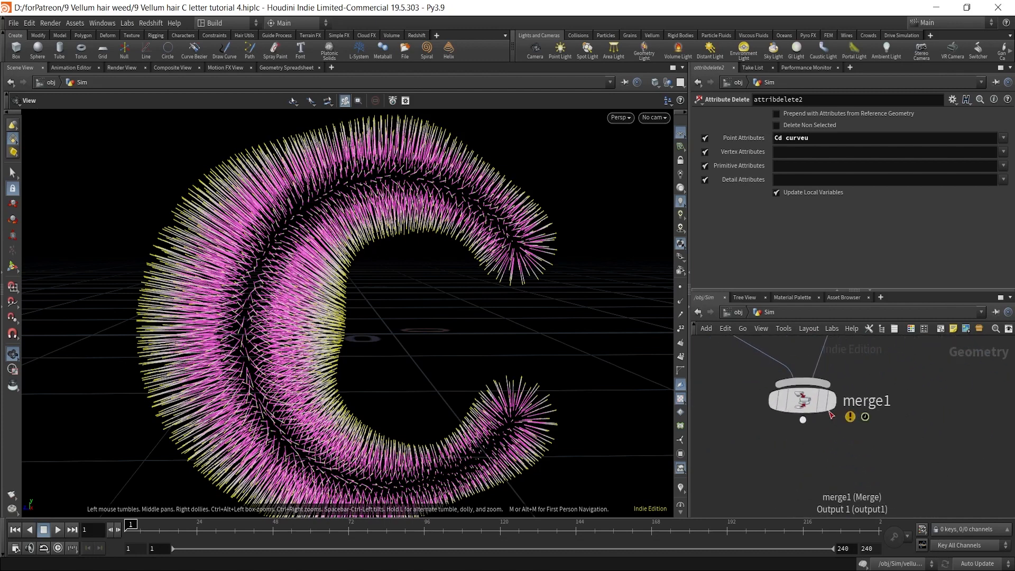
{"action": "left_click", "coordinate": [832, 400]}
{"action": "scroll", "coordinate": [906, 437], "scroll_direction": "down", "scroll_amount": 5}
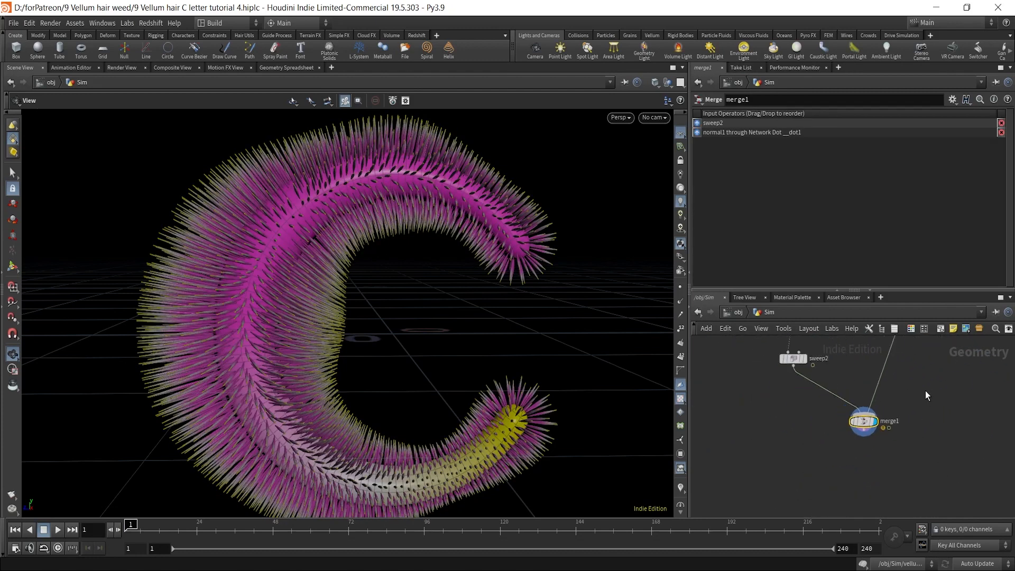
{"action": "middle_click_drag", "start_coordinate": [931, 360], "coordinate": [862, 434]}
{"action": "scroll", "coordinate": [869, 439], "scroll_direction": "down", "scroll_amount": 1}
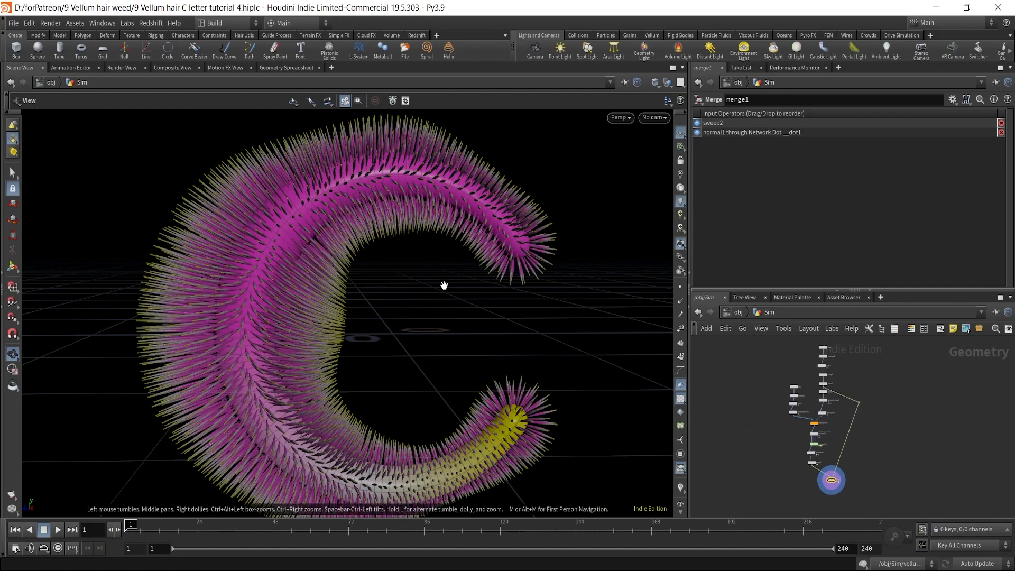
{"action": "left_click_drag", "start_coordinate": [444, 286], "coordinate": [403, 329]}
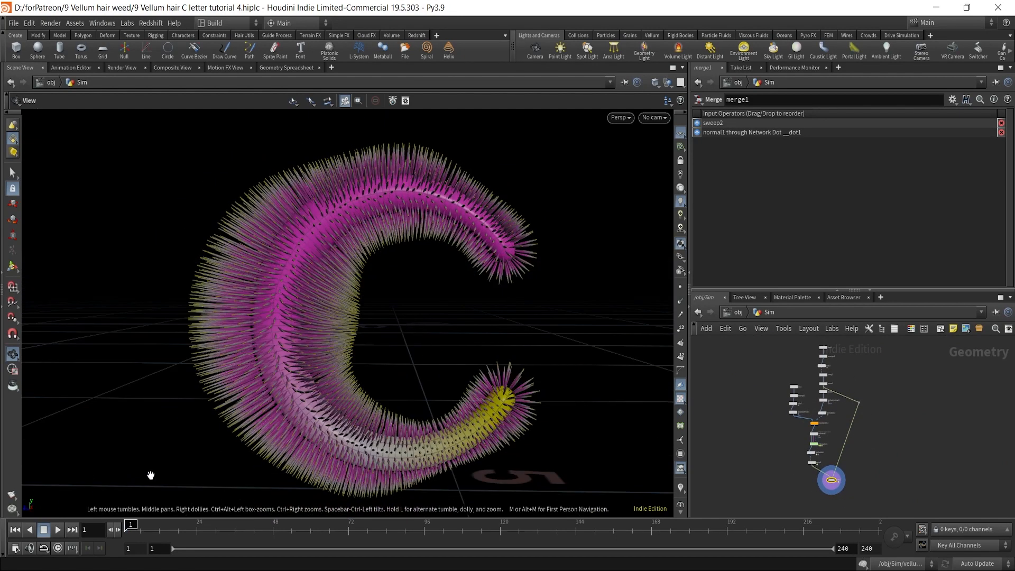
Display vellumsolver1 and play the hair simulation up to frame 99.
{"action": "scroll", "coordinate": [834, 455], "scroll_direction": "up", "scroll_amount": 6}
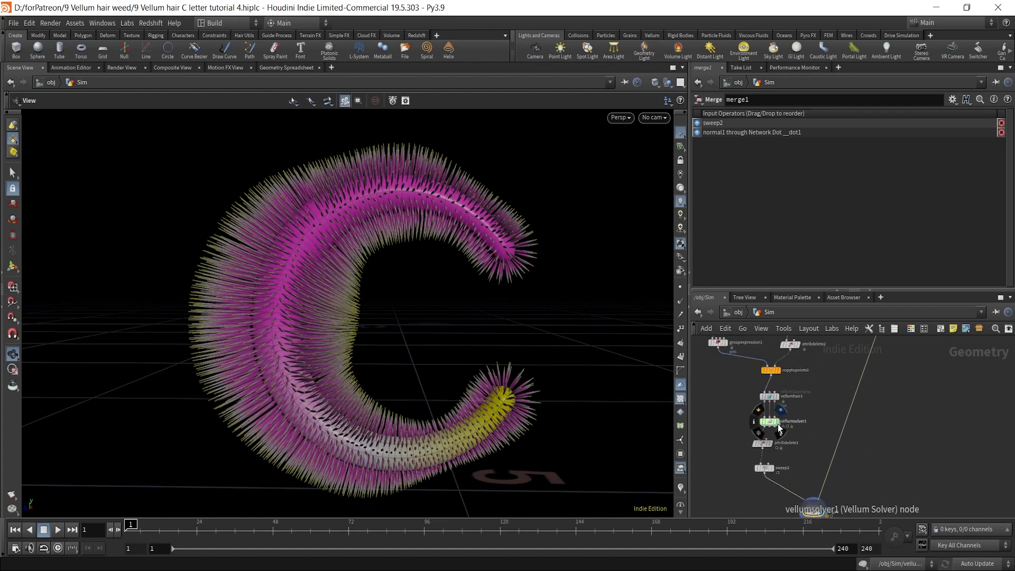
{"action": "left_click", "coordinate": [777, 421]}
{"action": "left_click", "coordinate": [57, 530]}
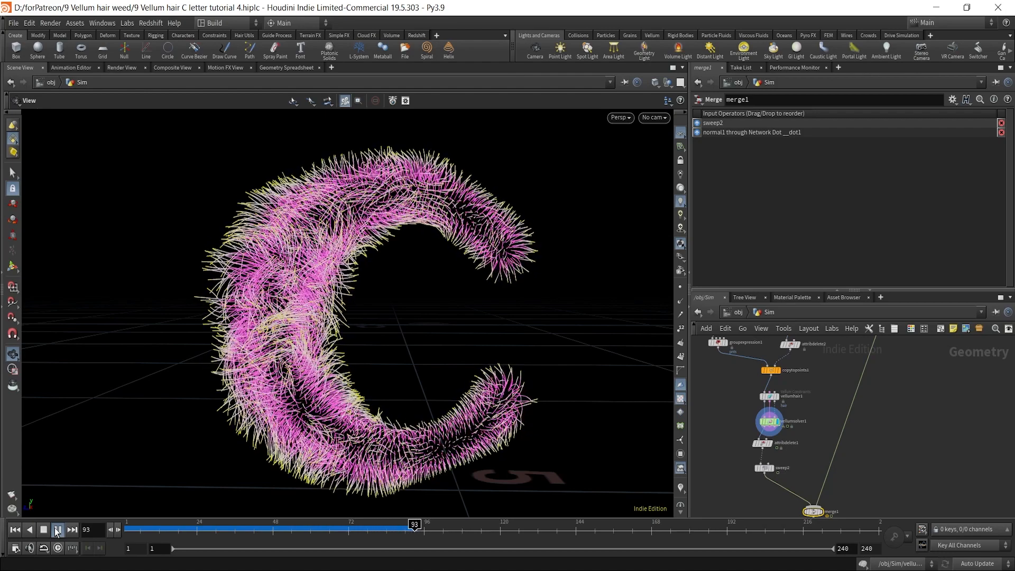
{"action": "left_click", "coordinate": [57, 529]}
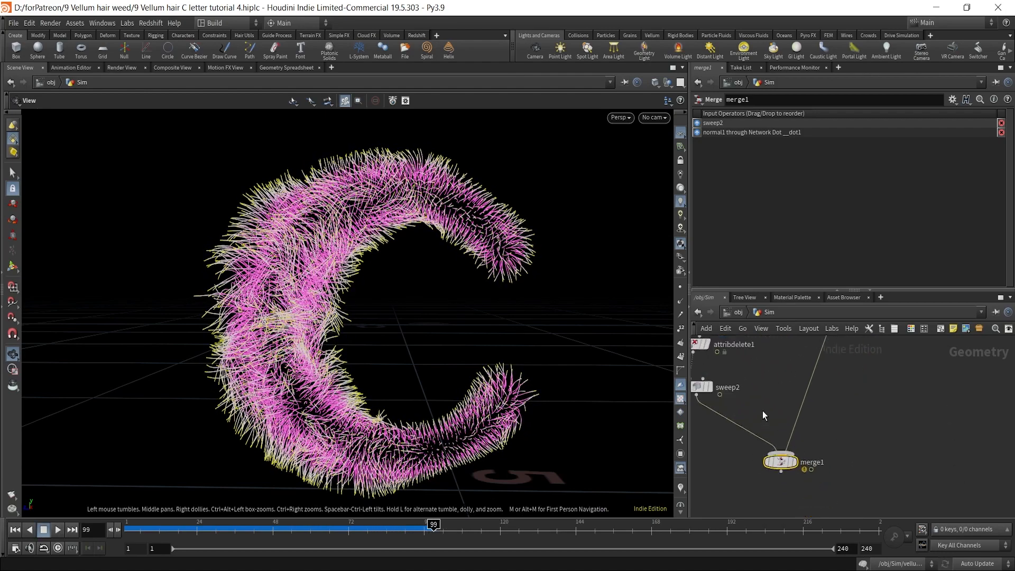
Display sweep2 to check the simulated hair thickness at frame 99, then display merge1 with the base included.
{"action": "scroll", "coordinate": [773, 403], "scroll_direction": "up", "scroll_amount": 2}
{"action": "left_click", "coordinate": [763, 430]}
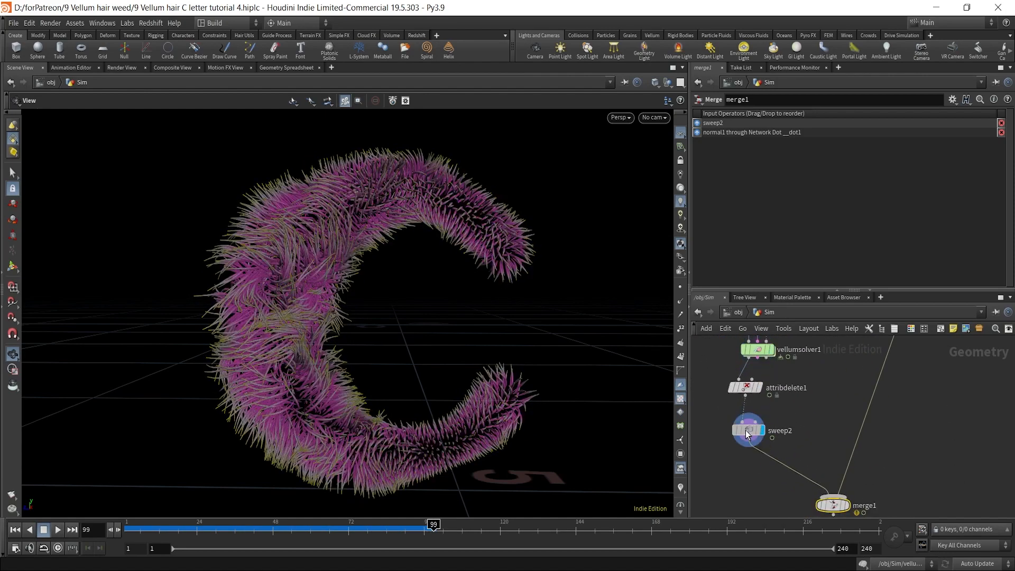
{"action": "scroll", "coordinate": [839, 461], "scroll_direction": "up", "scroll_amount": 2}
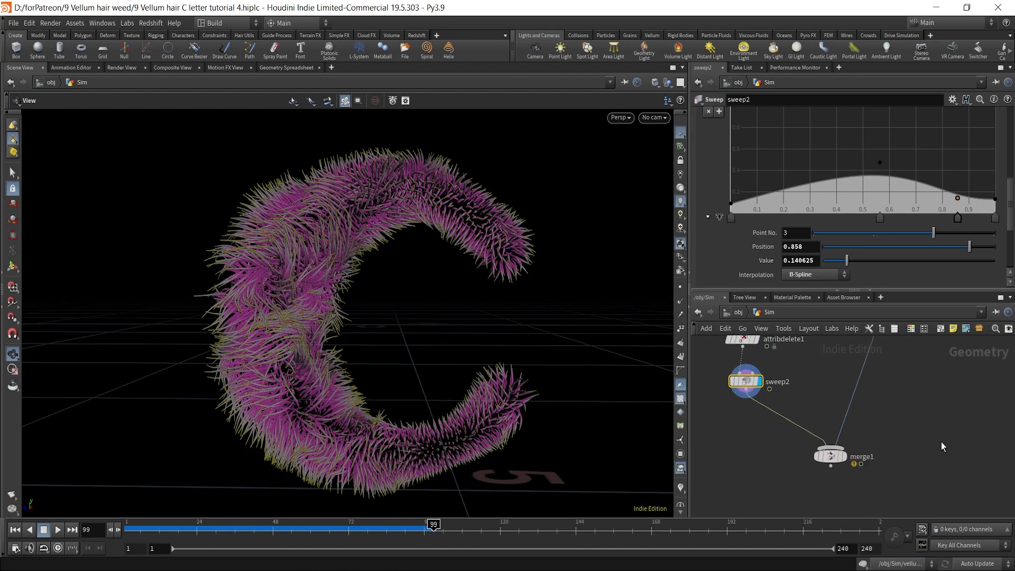
{"action": "left_click", "coordinate": [840, 460]}
{"action": "left_click", "coordinate": [819, 460]}
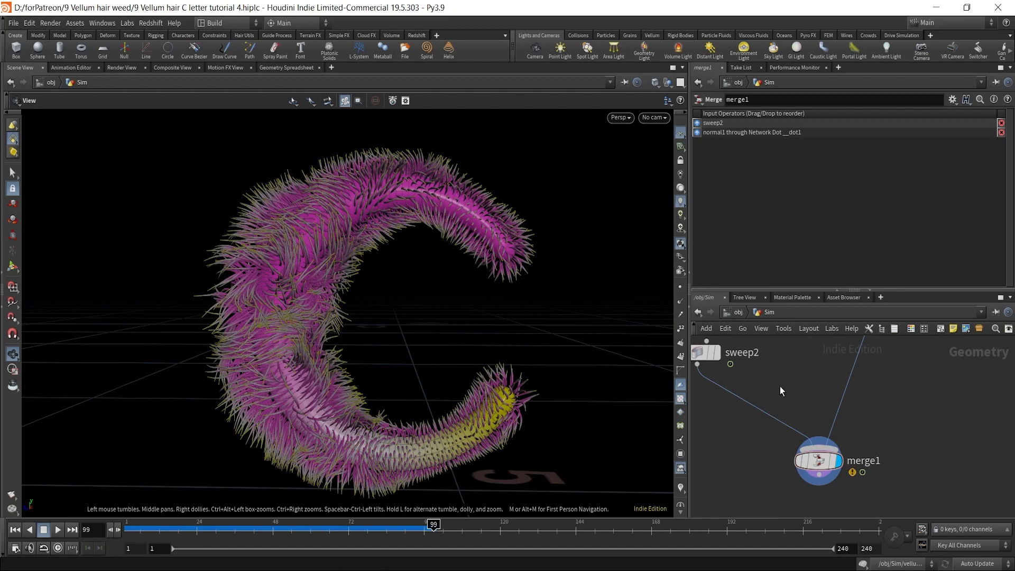
Add a Transform node after merge1 and make it the displayed node.
{"action": "scroll", "coordinate": [912, 434], "scroll_direction": "down", "scroll_amount": 2}
{"action": "middle_click_drag", "start_coordinate": [868, 487], "coordinate": [877, 431]}
{"action": "scroll", "coordinate": [877, 428], "scroll_direction": "up", "scroll_amount": 3}
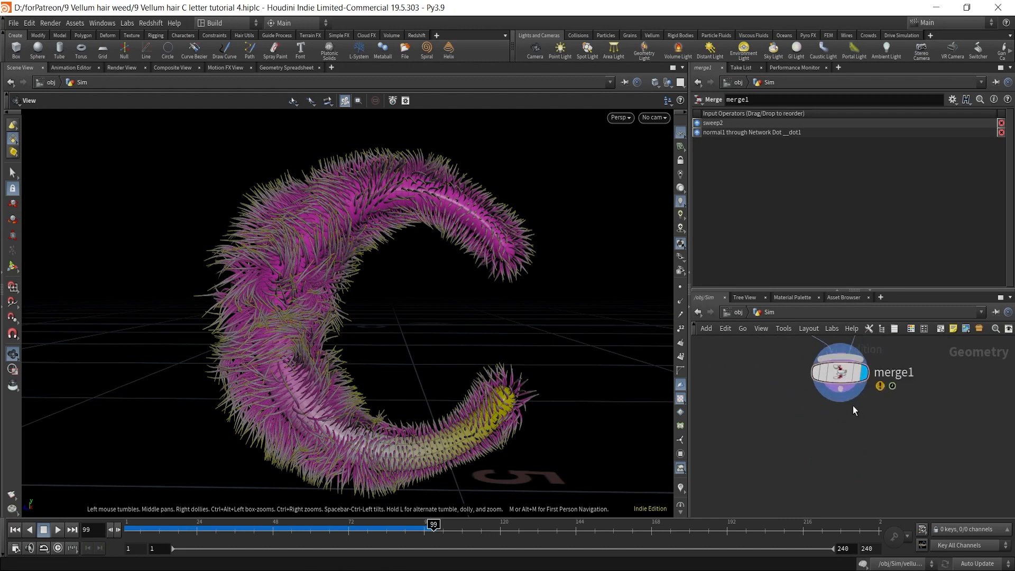
{"action": "key", "text": "Tab"}
{"action": "type", "text": "tra"}
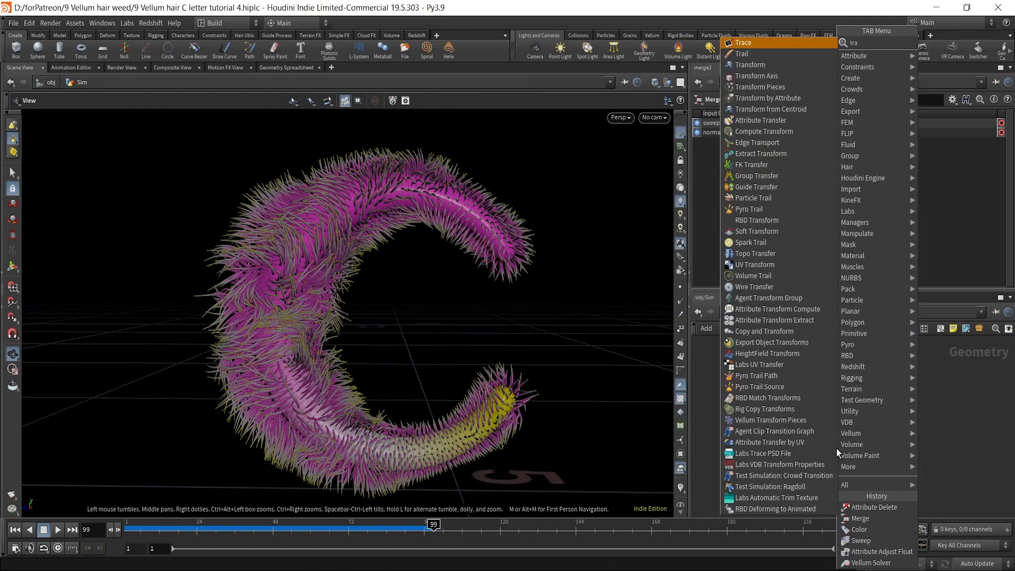
{"action": "type", "text": "nsform"}
{"action": "key", "text": "Return"}
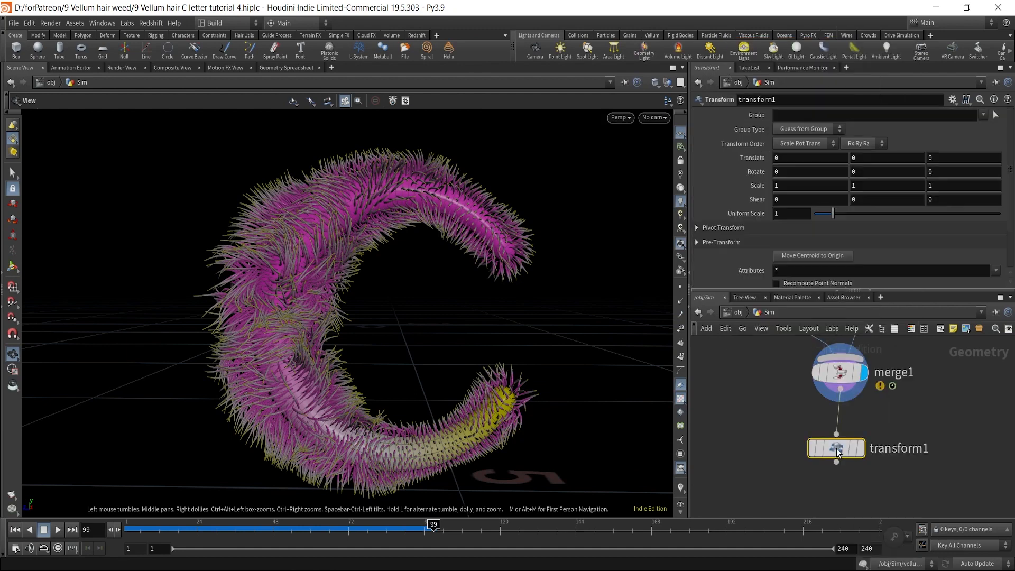
{"action": "key", "text": "r"}
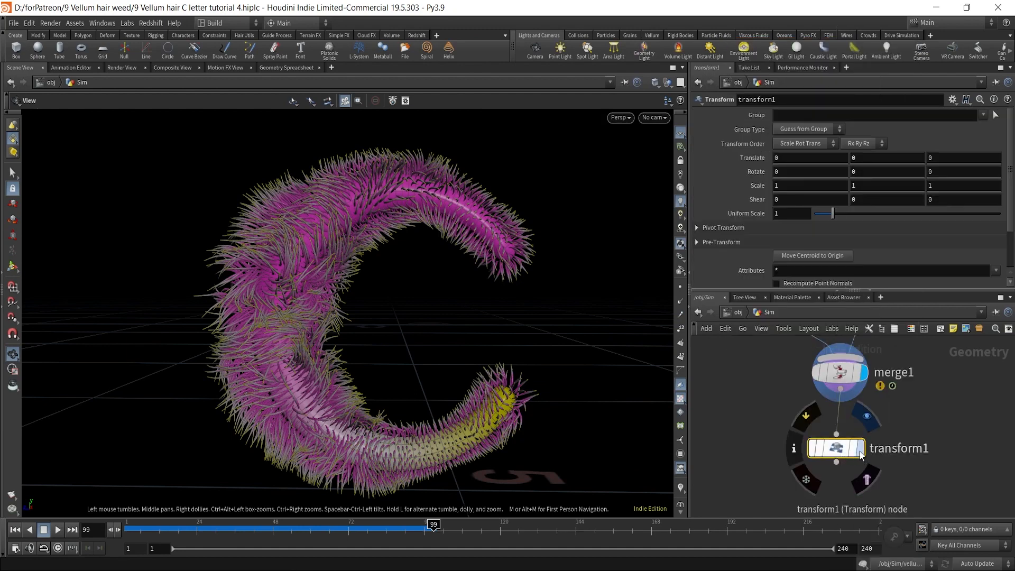
Set transform1's Uniform Scale to 0.1 to shrink the whole hairy letter.
{"action": "left_click", "coordinate": [783, 216]}
{"action": "type", "text": "0."}
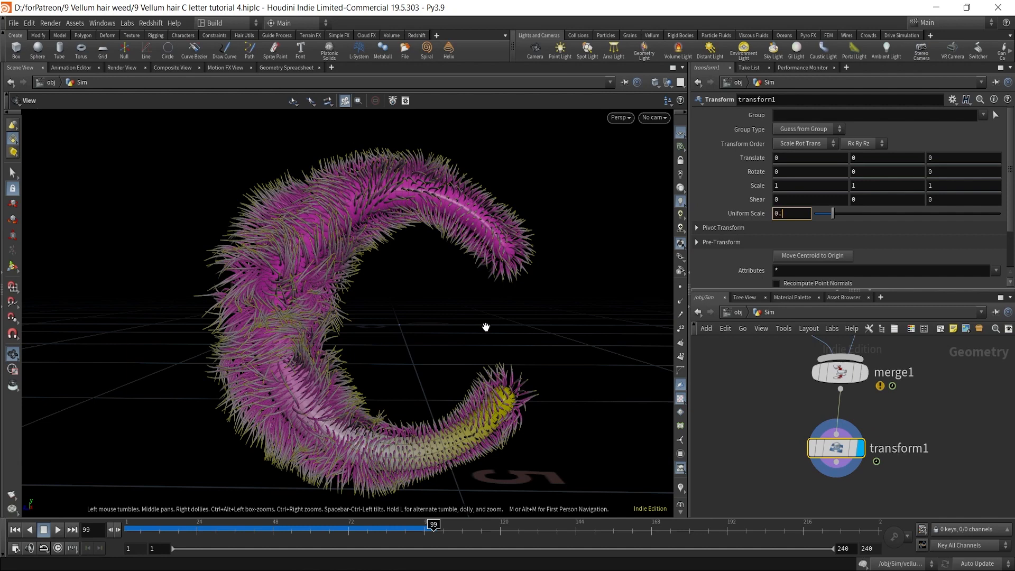
{"action": "type", "text": "1"}
{"action": "key", "text": "Return"}
{"action": "left_click_drag", "start_coordinate": [410, 317], "coordinate": [442, 351]}
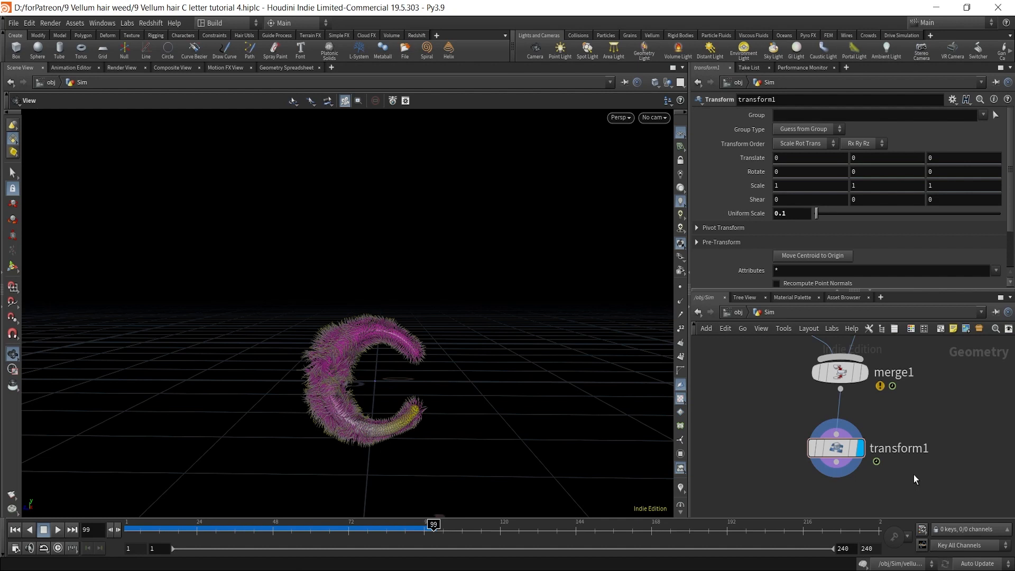
Add a displayed Null node after transform1 and name it OUT.
{"action": "middle_click_drag", "start_coordinate": [852, 505], "coordinate": [868, 474]}
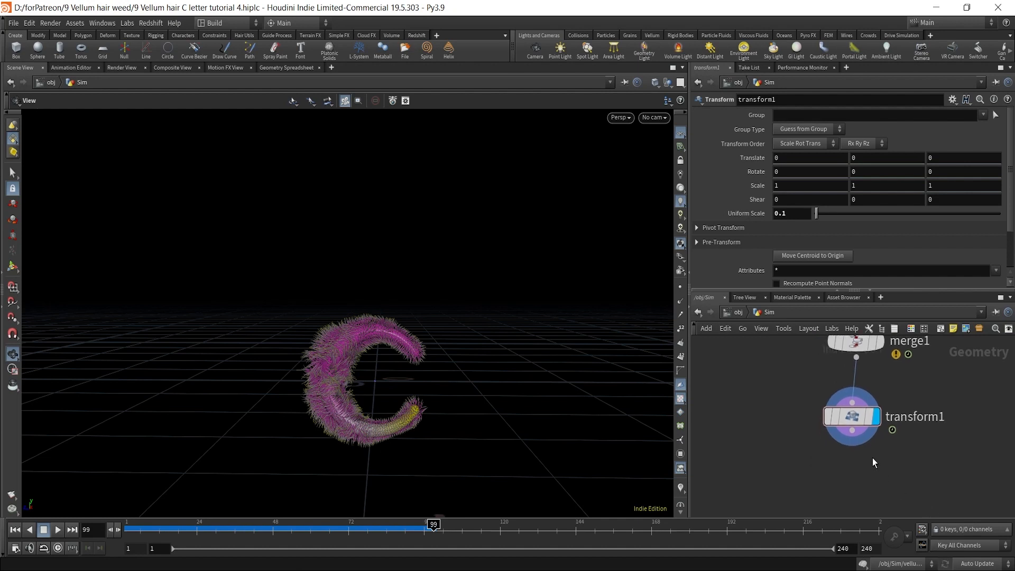
{"action": "left_click_drag", "start_coordinate": [860, 419], "coordinate": [860, 424]}
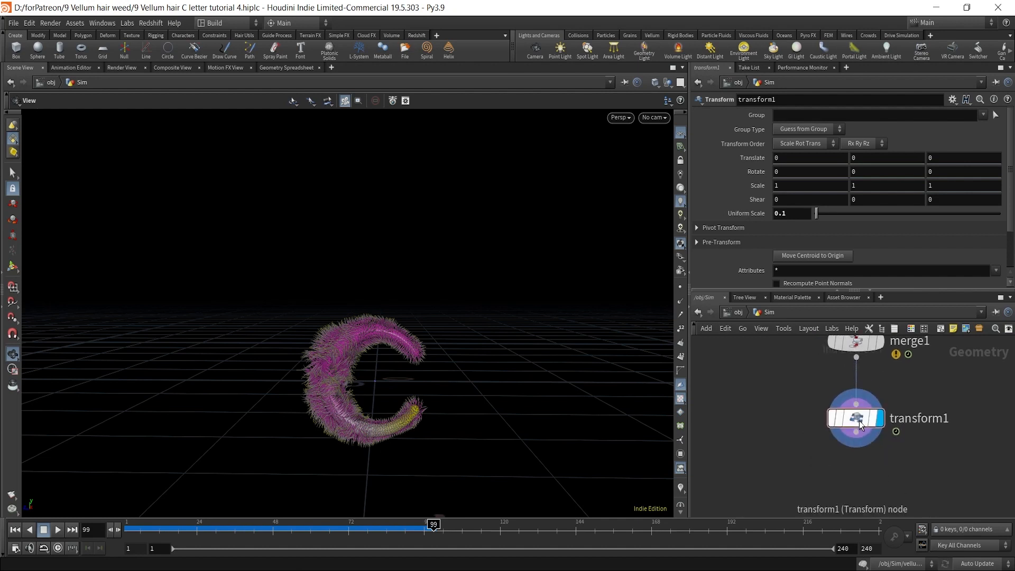
{"action": "mouse_move", "coordinate": [859, 422]}
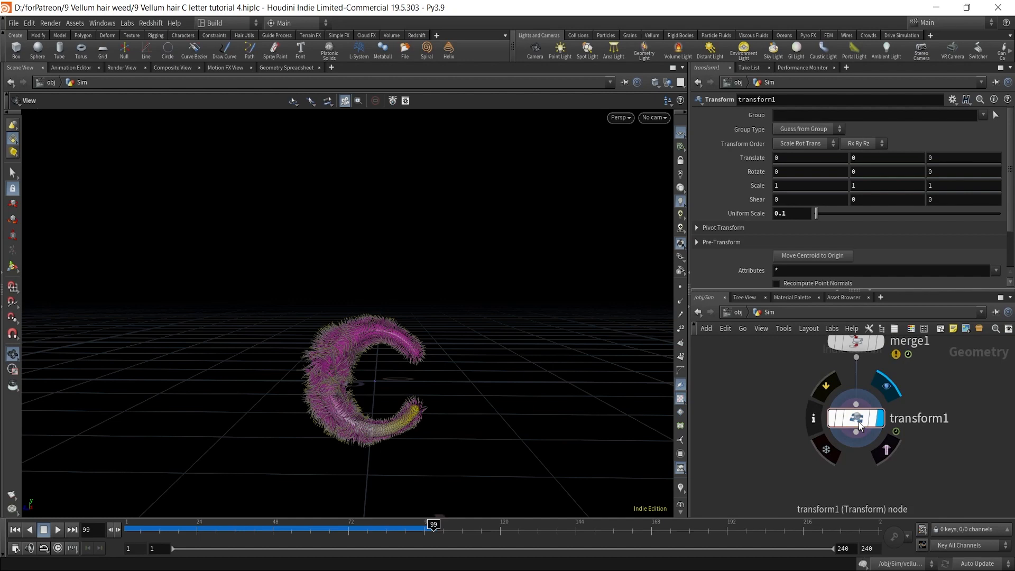
{"action": "left_click_drag", "start_coordinate": [854, 419], "coordinate": [854, 492]}
{"action": "type", "text": "null"}
{"action": "key", "text": "Return"}
{"action": "left_click", "coordinate": [879, 453]}
{"action": "left_click", "coordinate": [885, 491]}
{"action": "type", "text": "O"}
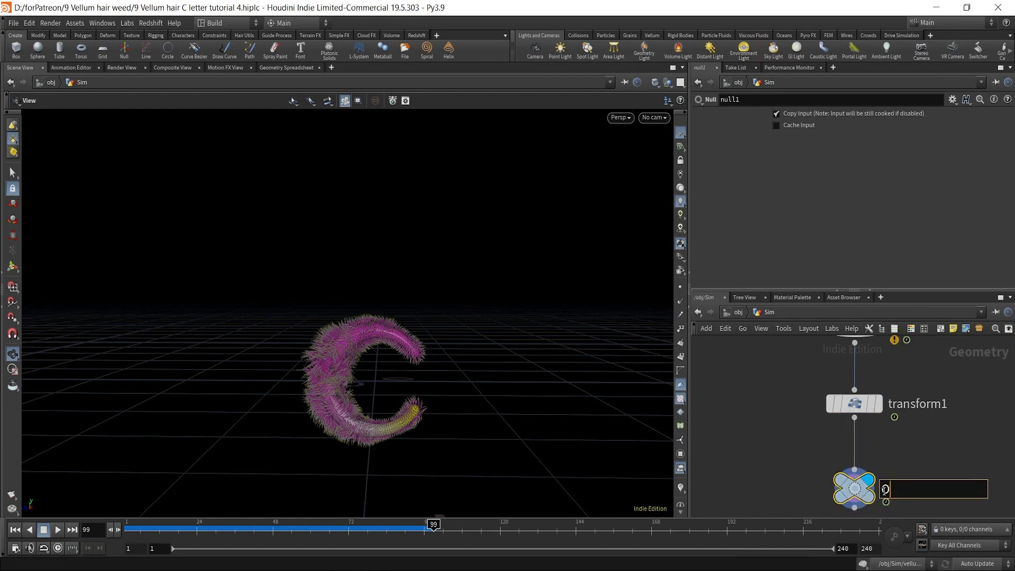
{"action": "type", "text": "UT"}
{"action": "key", "text": "Return"}
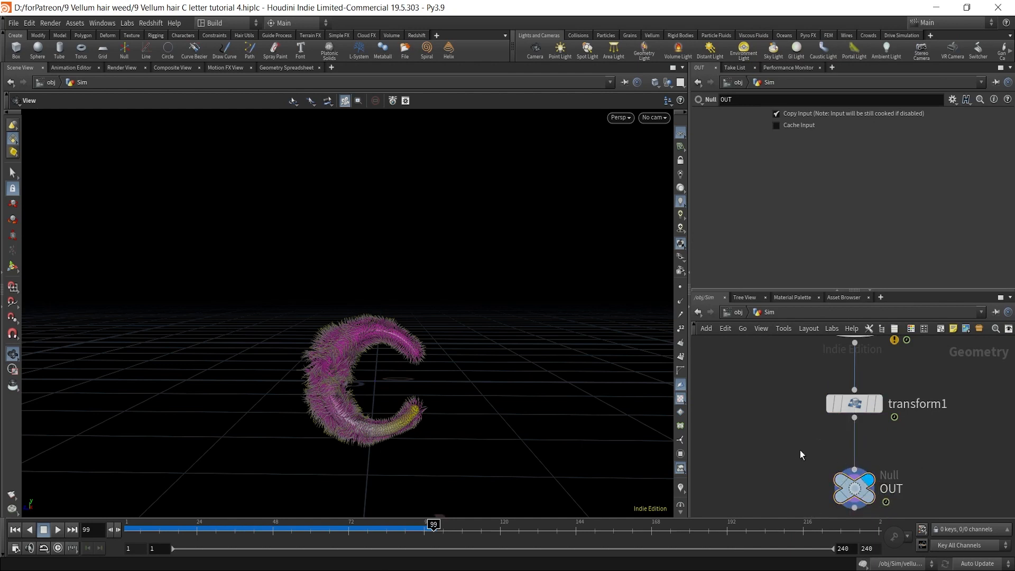
Return to the obj level and frame the scaled-down hairy C in the viewport.
{"action": "scroll", "coordinate": [801, 450], "scroll_direction": "down", "scroll_amount": 3}
{"action": "middle_click_drag", "start_coordinate": [800, 449], "coordinate": [760, 459]}
{"action": "scroll", "coordinate": [783, 415], "scroll_direction": "up", "scroll_amount": 1}
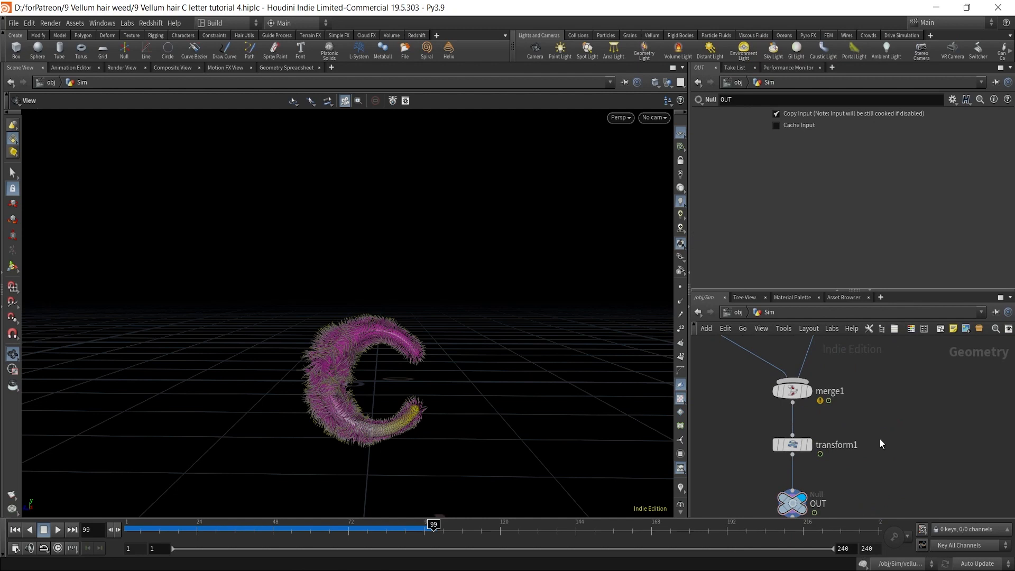
{"action": "left_click", "coordinate": [740, 313]}
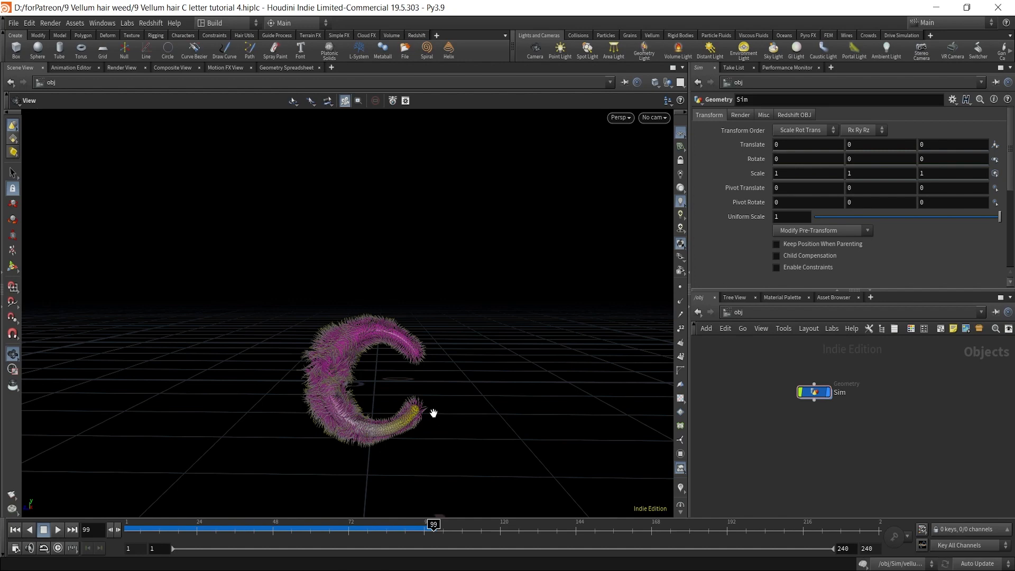
{"action": "left_click_drag", "start_coordinate": [432, 414], "coordinate": [360, 387]}
{"action": "right_click_drag", "start_coordinate": [359, 386], "coordinate": [487, 279]}
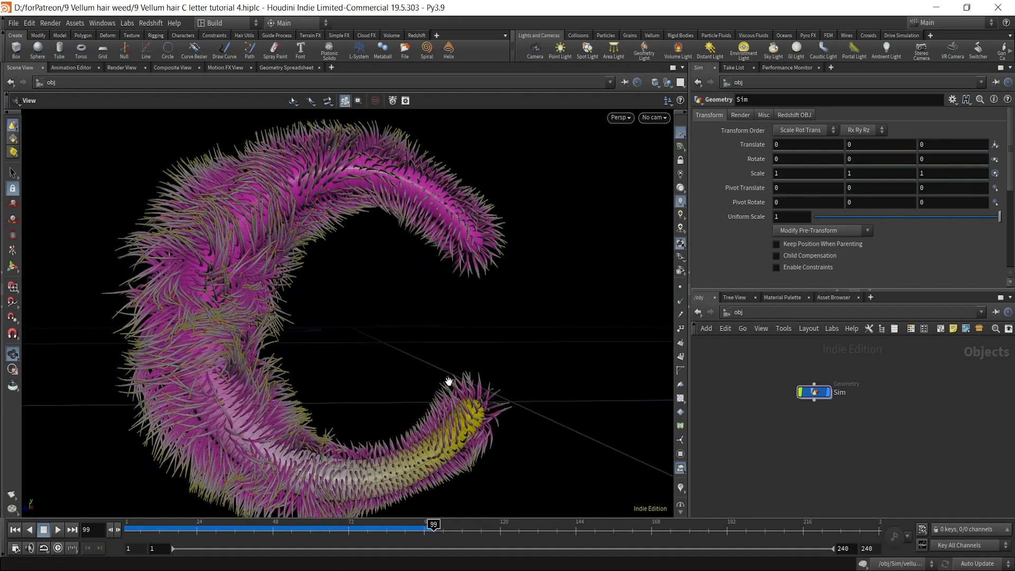
{"action": "right_click_drag", "start_coordinate": [447, 381], "coordinate": [403, 412]}
{"action": "left_click_drag", "start_coordinate": [408, 388], "coordinate": [403, 362]}
{"action": "right_click_drag", "start_coordinate": [404, 363], "coordinate": [370, 409]}
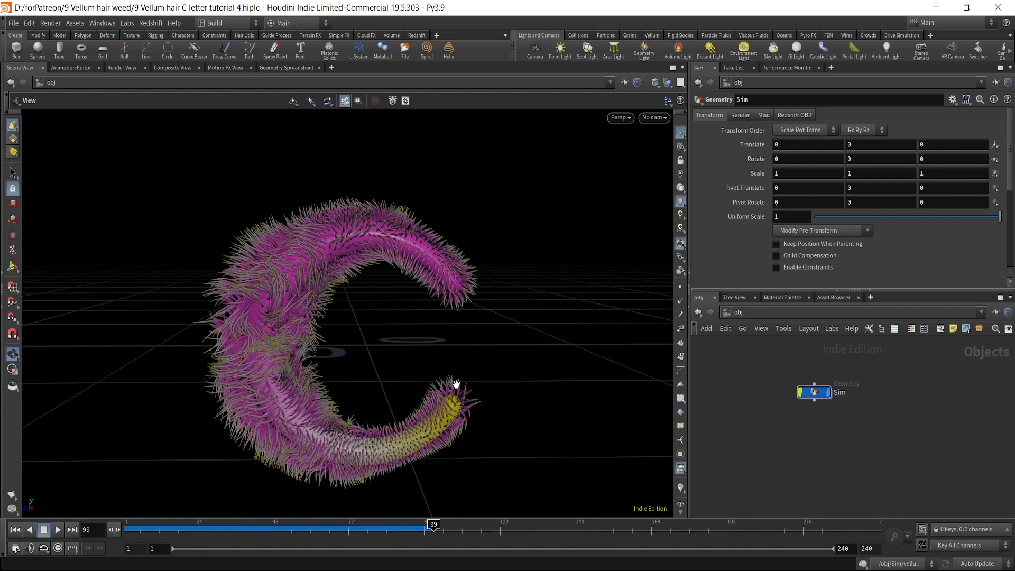
Add a Redshift RSLight object beside Sim in the object network.
{"action": "scroll", "coordinate": [835, 429], "scroll_direction": "up", "scroll_amount": 3}
{"action": "key", "text": "Tab"}
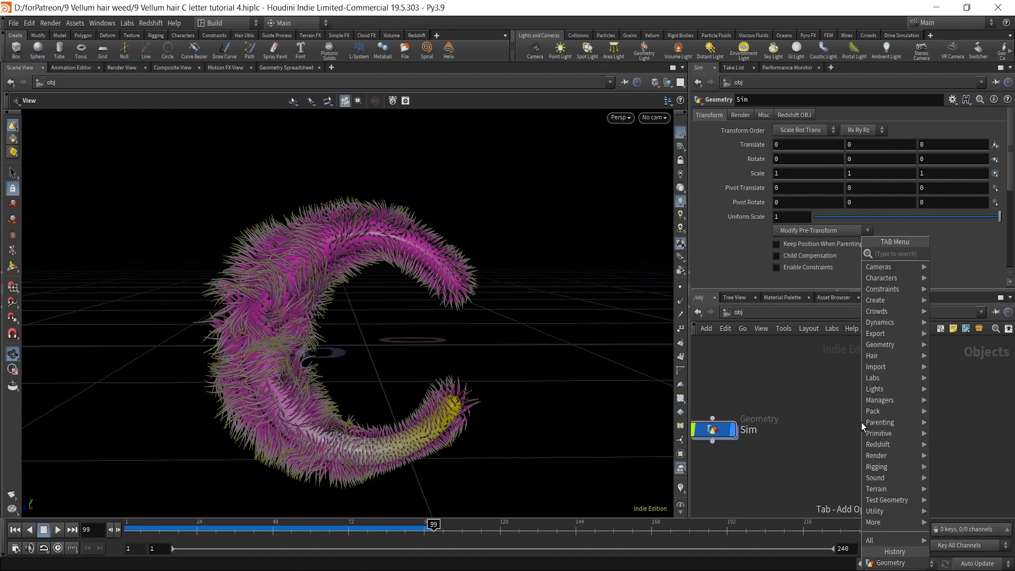
{"action": "type", "text": "RS"}
{"action": "key", "text": "Return"}
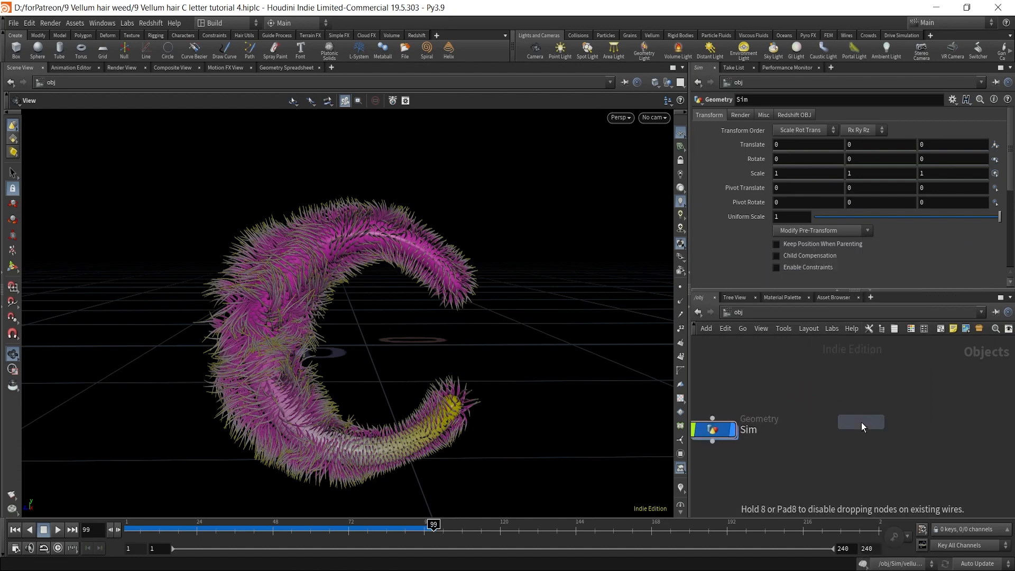
{"action": "left_click", "coordinate": [881, 433]}
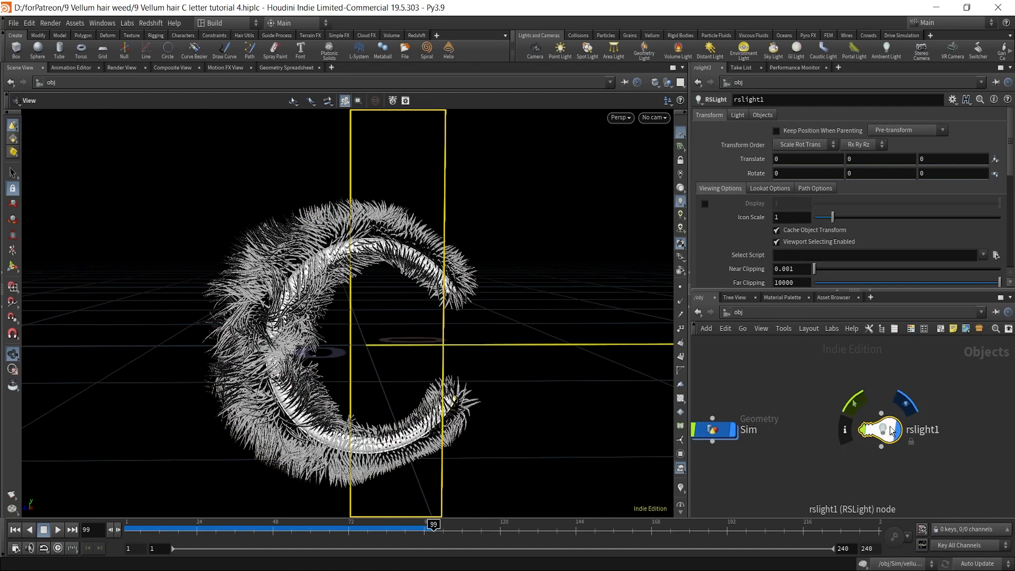
Rename the new Redshift light as Front_top.
{"action": "double_click", "coordinate": [923, 430]}
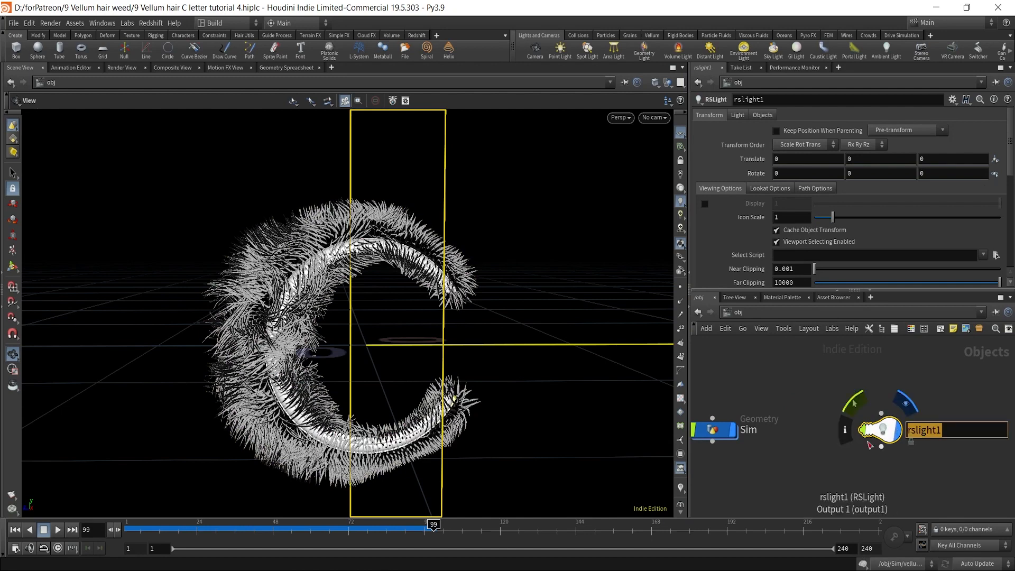
{"action": "type", "text": "fRONT"}
{"action": "key", "text": "BackSpace"}
{"action": "key", "text": "BackSpace"}
{"action": "key", "text": "BackSpace"}
{"action": "key", "text": "BackSpace"}
{"action": "key", "text": "BackSpace"}
{"action": "type", "text": "Front_top"}
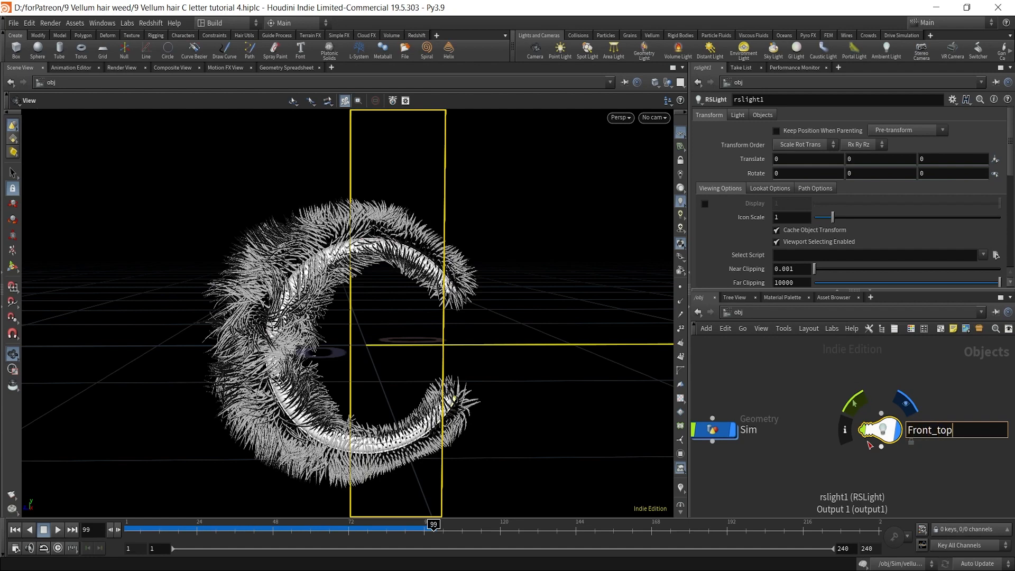
{"action": "left_click", "coordinate": [902, 465]}
{"action": "left_click", "coordinate": [878, 432]}
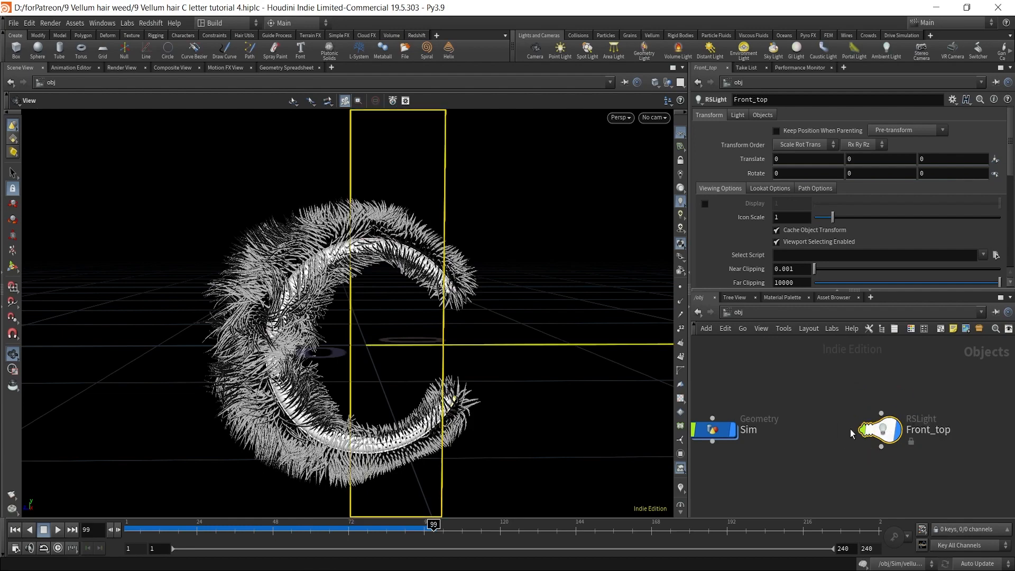
Move the Front_top light to about 0.49 in X and rotate it 90° about Y to face the letter.
{"action": "scroll", "coordinate": [417, 326], "scroll_direction": "down", "scroll_amount": 5}
{"action": "left_click_drag", "start_coordinate": [417, 327], "coordinate": [395, 400]}
{"action": "scroll", "coordinate": [395, 401], "scroll_direction": "down", "scroll_amount": 5}
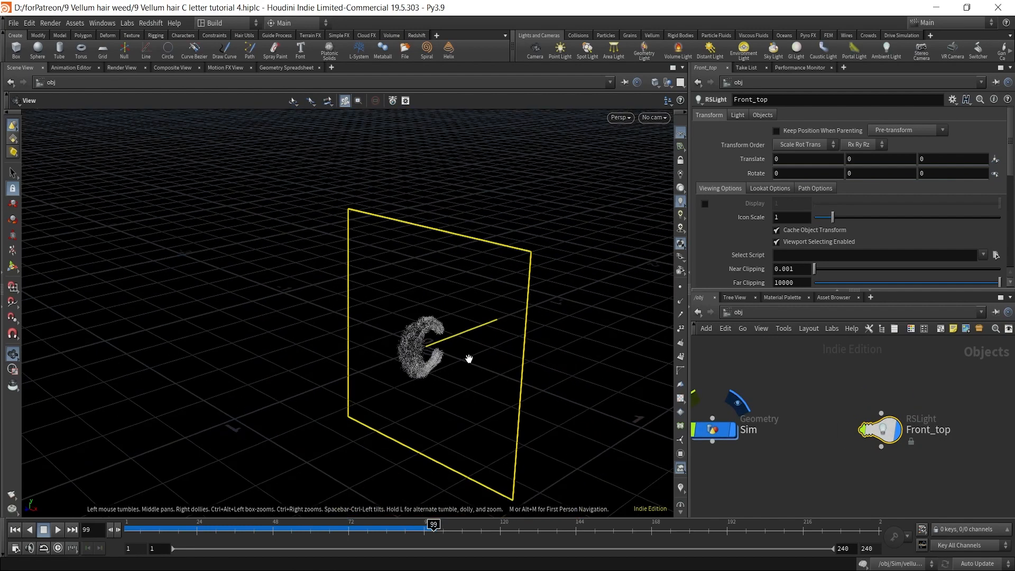
{"action": "key", "text": "t"}
{"action": "left_click_drag", "start_coordinate": [468, 360], "coordinate": [586, 389]}
{"action": "key", "text": "r"}
{"action": "left_click_drag", "start_coordinate": [505, 406], "coordinate": [570, 389], "text": "alt"}
Raise the Front_top light to about 0.287 in Y and tilt it 28.25° about Z down towards the letter.
{"action": "key", "text": "t"}
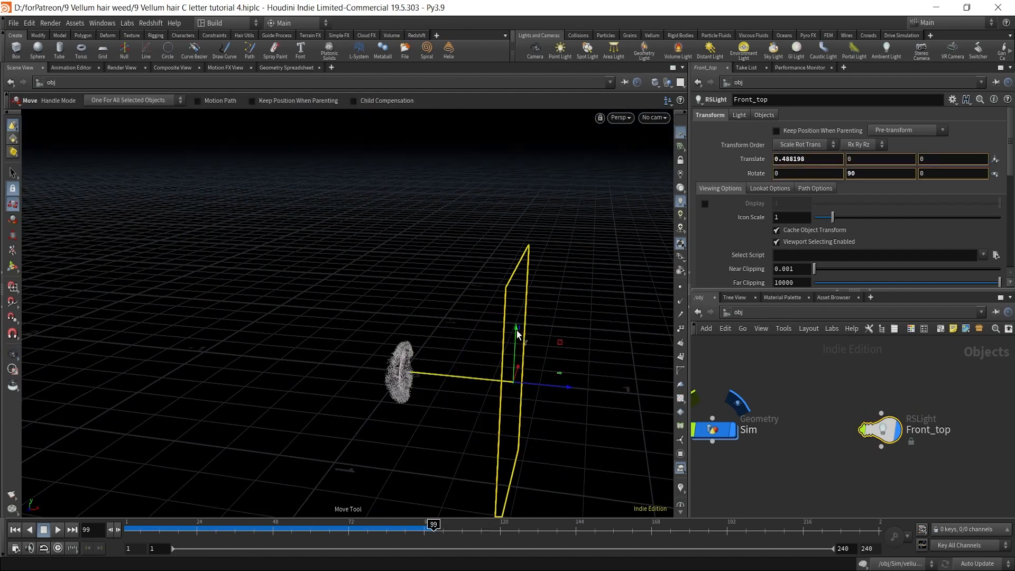
{"action": "left_click_drag", "start_coordinate": [517, 331], "coordinate": [517, 304]}
{"action": "key", "text": "r"}
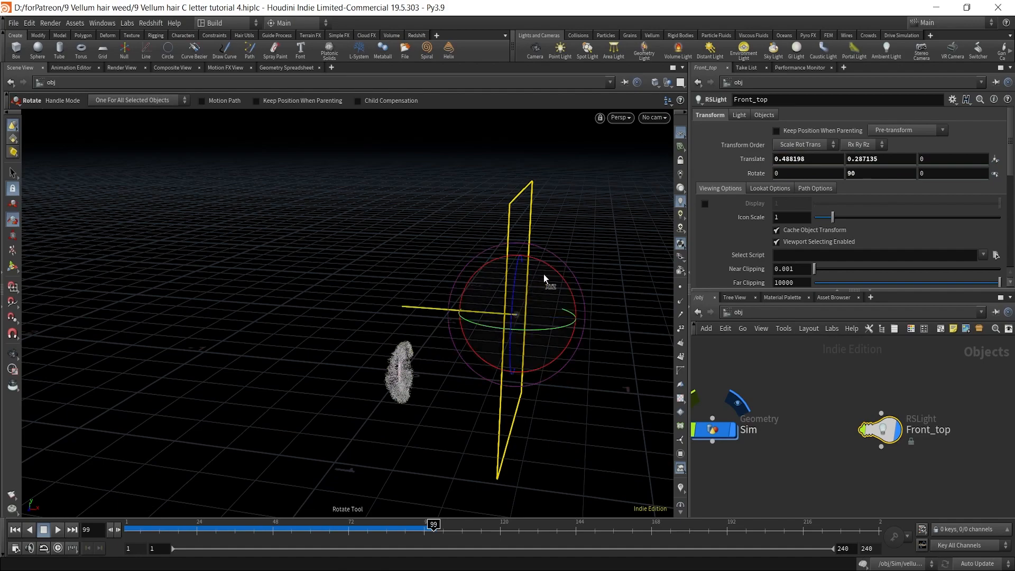
{"action": "left_click_drag", "start_coordinate": [563, 276], "coordinate": [542, 253]}
{"action": "left_click_drag", "start_coordinate": [521, 326], "coordinate": [488, 274], "text": "alt"}
{"action": "key", "text": "r"}
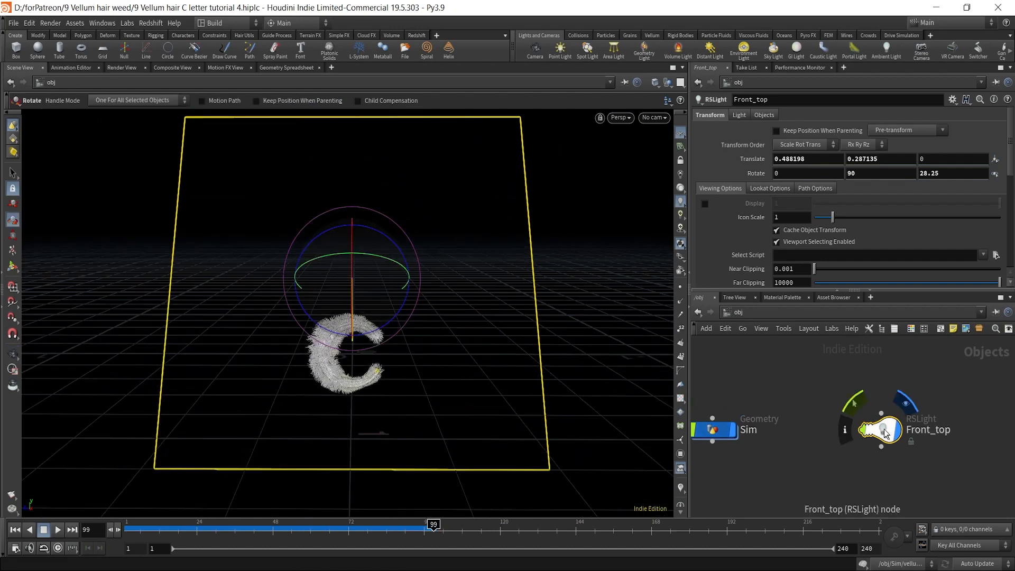
Set the Front_top light's area size to 0.5 in all three dimensions.
{"action": "left_click", "coordinate": [741, 115]}
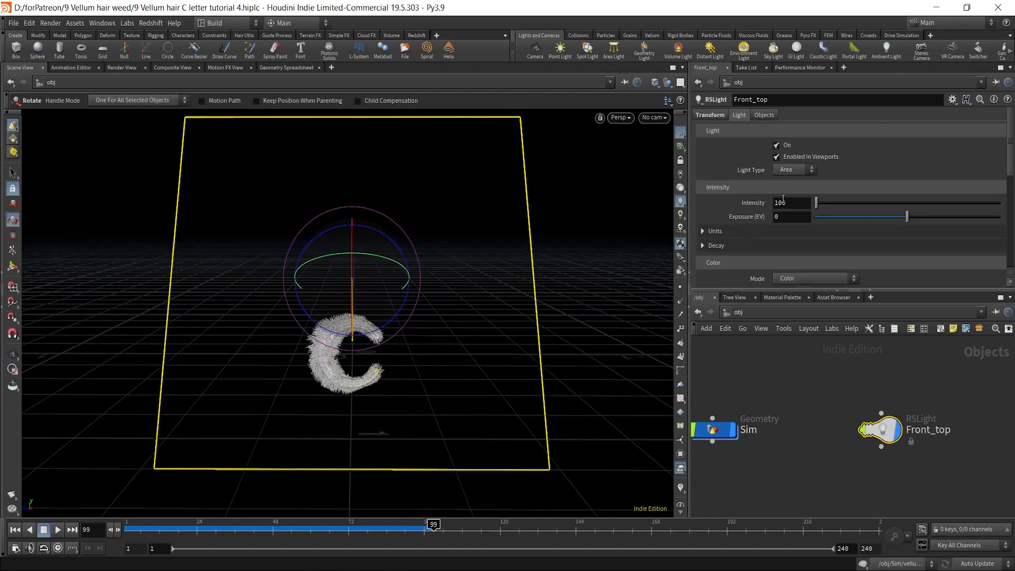
{"action": "scroll", "coordinate": [783, 201], "scroll_direction": "down", "scroll_amount": 5}
{"action": "scroll", "coordinate": [770, 250], "scroll_direction": "down", "scroll_amount": 1}
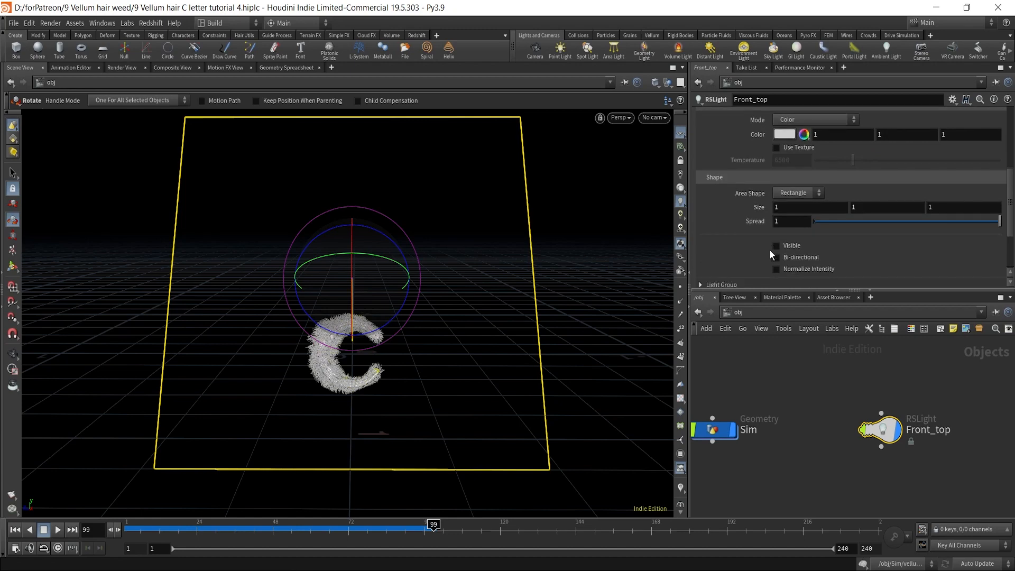
{"action": "middle_click", "coordinate": [753, 207]}
{"action": "middle_click_drag", "start_coordinate": [744, 208], "coordinate": [714, 209]}
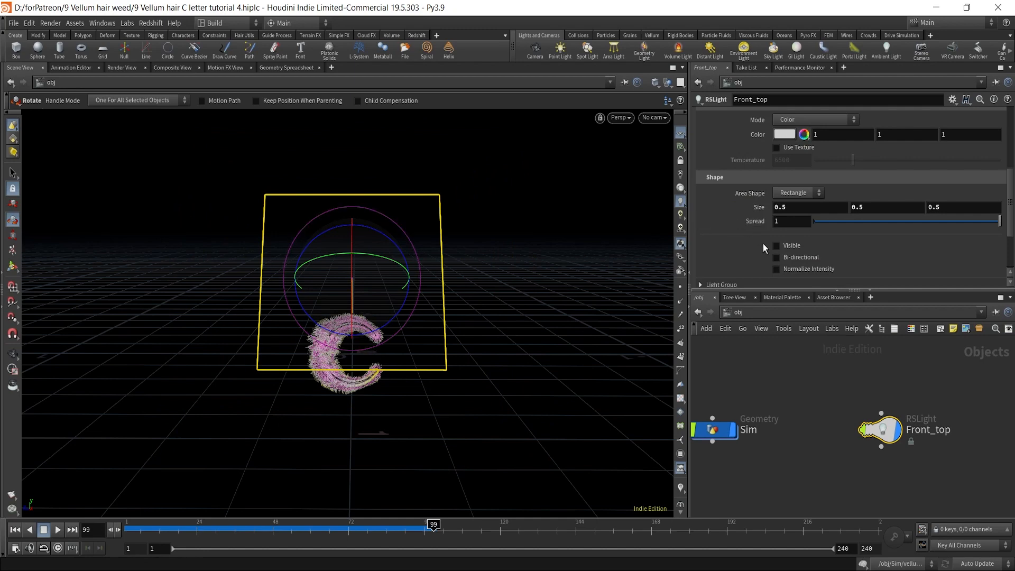
Set the Front_top light's intensity to 1 and narrow its spread to about 0.191.
{"action": "scroll", "coordinate": [763, 243], "scroll_direction": "up", "scroll_amount": 5}
{"action": "scroll", "coordinate": [757, 235], "scroll_direction": "up", "scroll_amount": 2}
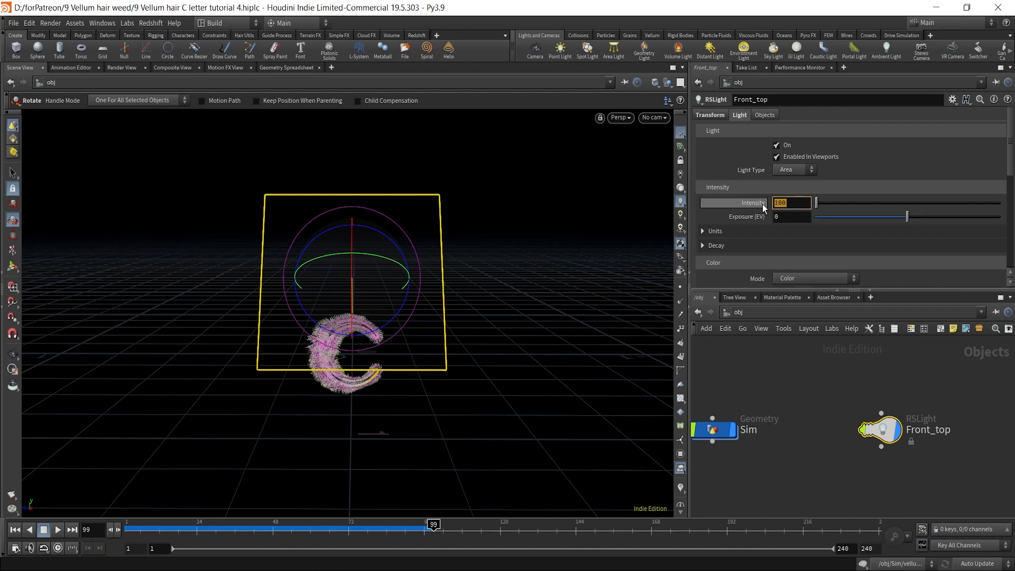
{"action": "type", "text": "1"}
{"action": "left_click", "coordinate": [827, 460]}
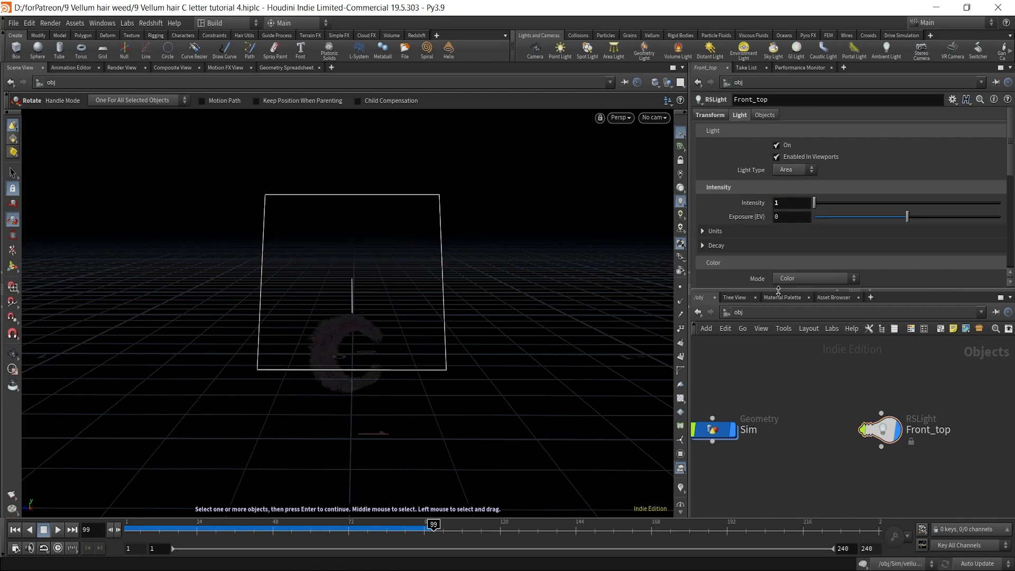
{"action": "scroll", "coordinate": [810, 280], "scroll_direction": "down", "scroll_amount": 5}
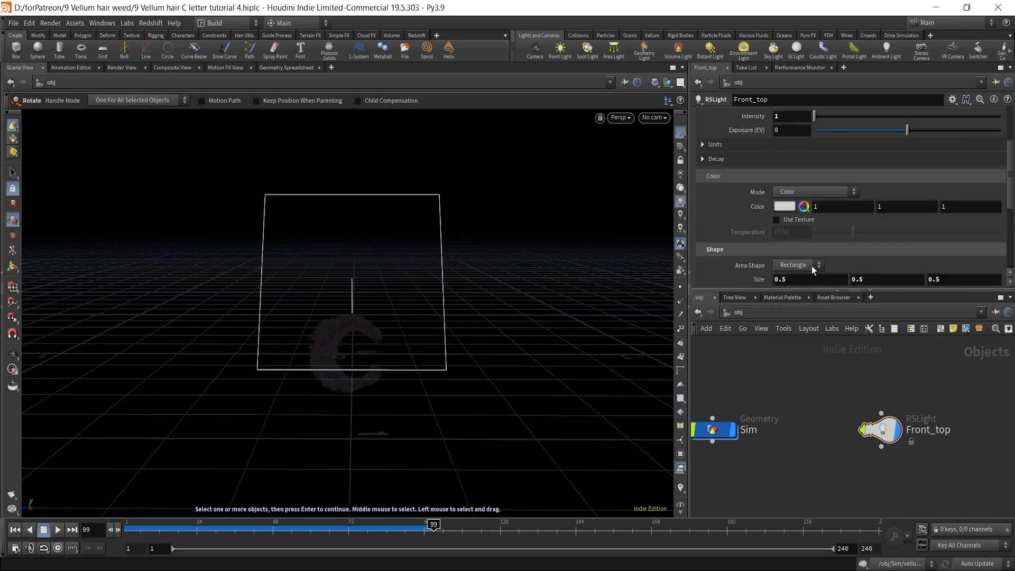
{"action": "mouse_move", "coordinate": [840, 221]}
{"action": "left_mouse_down"}
{"action": "mouse_move", "coordinate": [860, 223]}
{"action": "mouse_move", "coordinate": [849, 226]}
{"action": "left_mouse_up"}
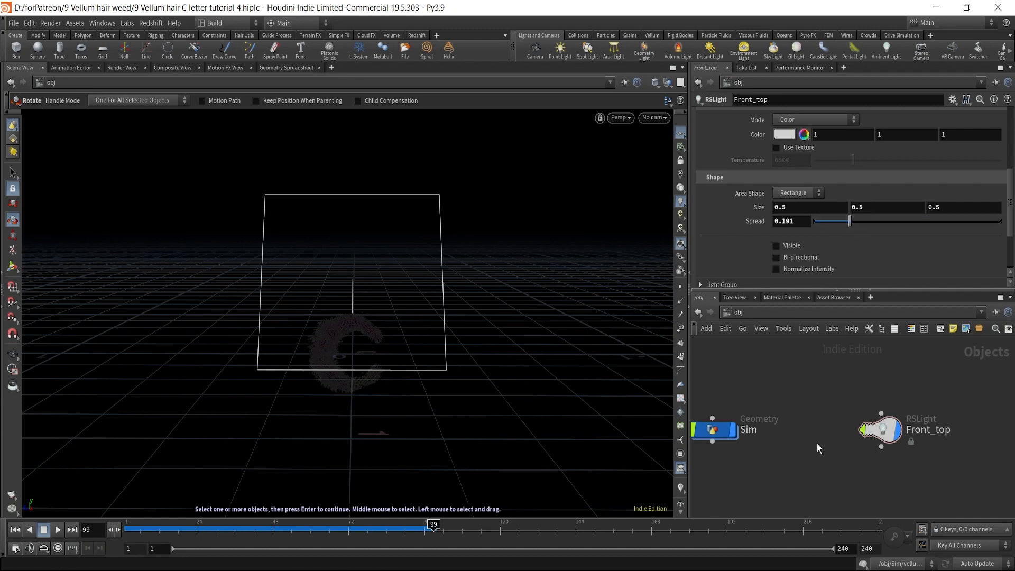
Duplicate the Front_top light below the original node and move the copy away from it, towards the letter's side.
{"action": "middle_click_drag", "start_coordinate": [869, 471], "coordinate": [821, 432]}
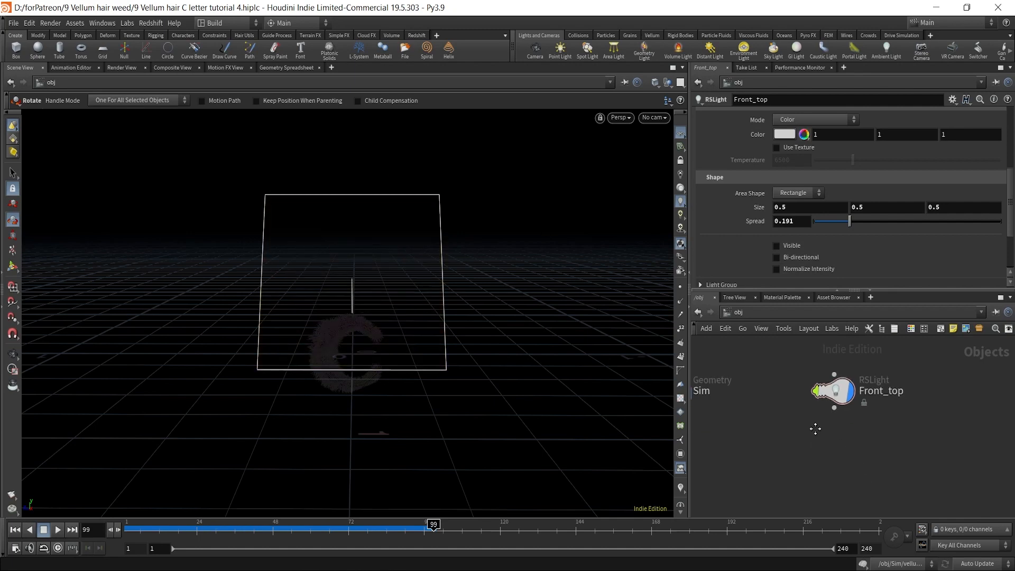
{"action": "left_click_drag", "start_coordinate": [839, 389], "coordinate": [839, 464], "text": "alt"}
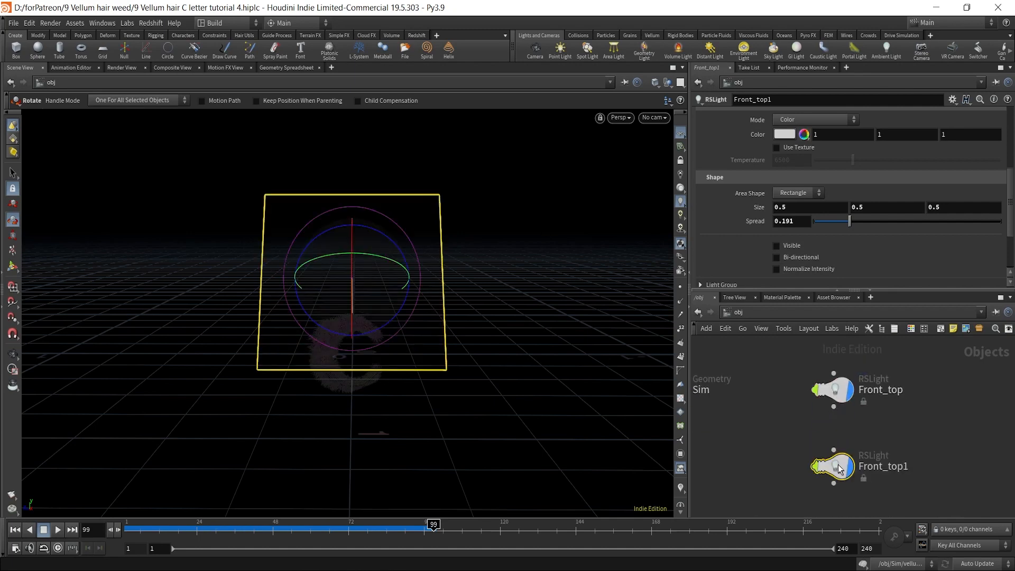
{"action": "key", "text": "Escape"}
{"action": "left_click_drag", "start_coordinate": [337, 257], "coordinate": [455, 249]}
{"action": "key", "text": "t"}
{"action": "left_click_drag", "start_coordinate": [442, 287], "coordinate": [295, 316]}
{"action": "right_click_drag", "start_coordinate": [295, 316], "coordinate": [223, 318], "text": "alt"}
Position the duplicated light beside the letter's outer curve and rotate it about the vertical axis to face the letter.
{"action": "key", "text": "r"}
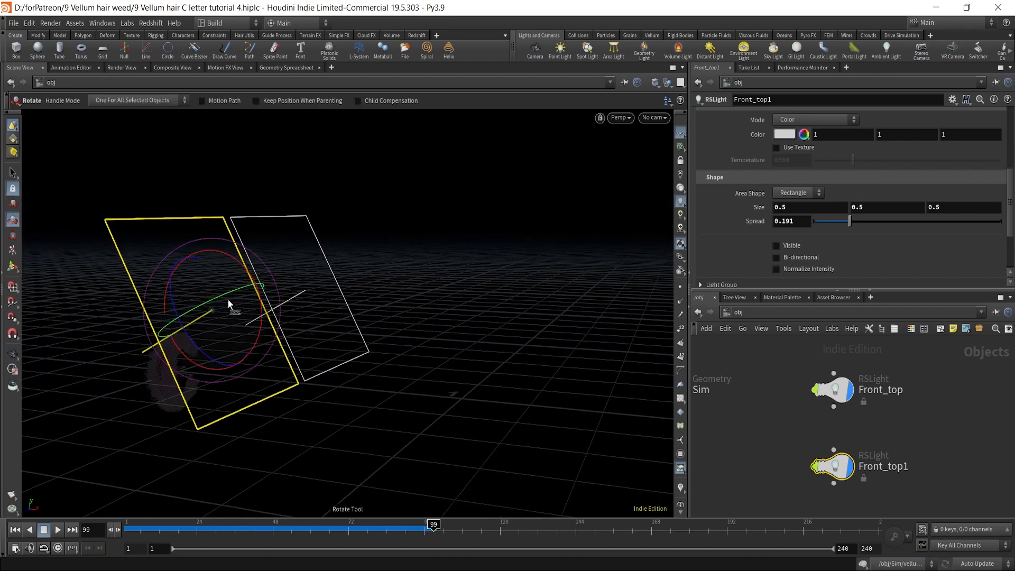
{"action": "left_click_drag", "start_coordinate": [237, 263], "coordinate": [250, 282]}
{"action": "key", "text": "Escape"}
{"action": "left_click_drag", "start_coordinate": [252, 316], "coordinate": [290, 284]}
{"action": "key", "text": "t"}
{"action": "key", "text": "Escape"}
{"action": "key", "text": "t"}
{"action": "left_click_drag", "start_coordinate": [296, 233], "coordinate": [240, 319]}
{"action": "key", "text": "r"}
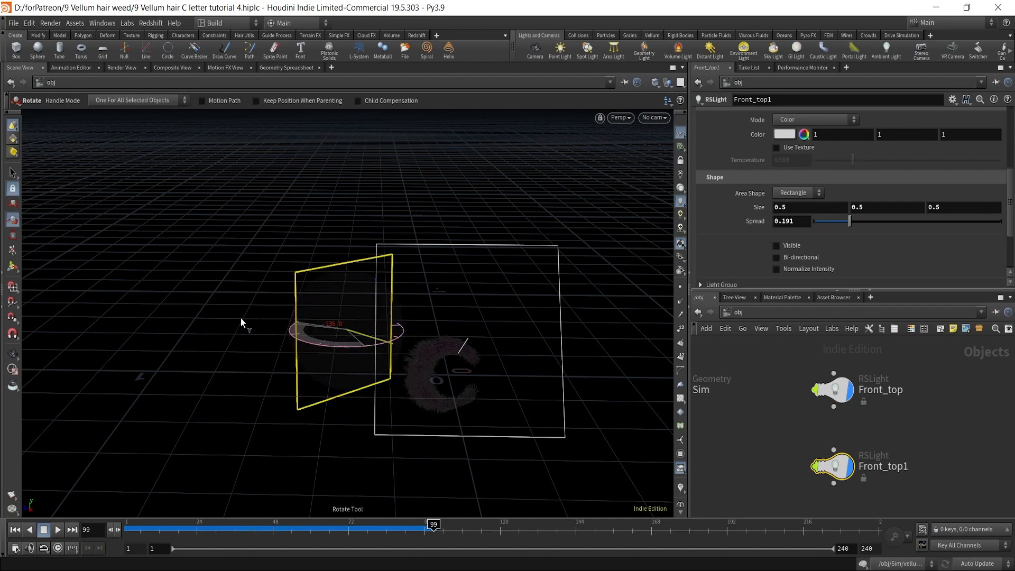
Fine-tune the Front_top1 light's position beside the letter and reduce its spread to about 0.151.
{"action": "left_click_drag", "start_coordinate": [348, 339], "coordinate": [395, 301], "text": "alt"}
{"action": "key", "text": "t"}
{"action": "left_click_drag", "start_coordinate": [319, 332], "coordinate": [345, 350]}
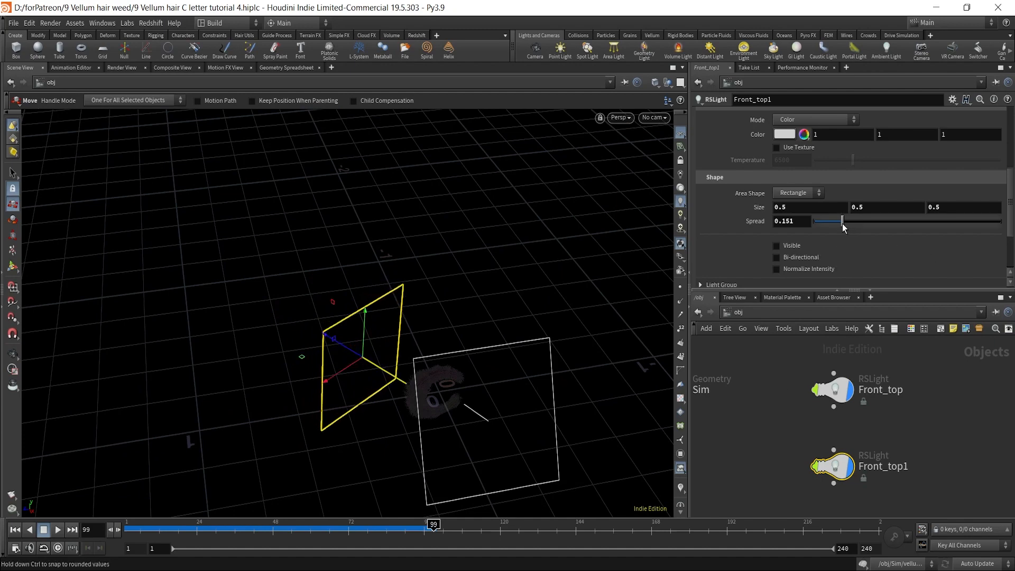
Set the intensity of both the Front_top1 and Front_top lights to 0.5.
{"action": "scroll", "coordinate": [750, 244], "scroll_direction": "up", "scroll_amount": 5}
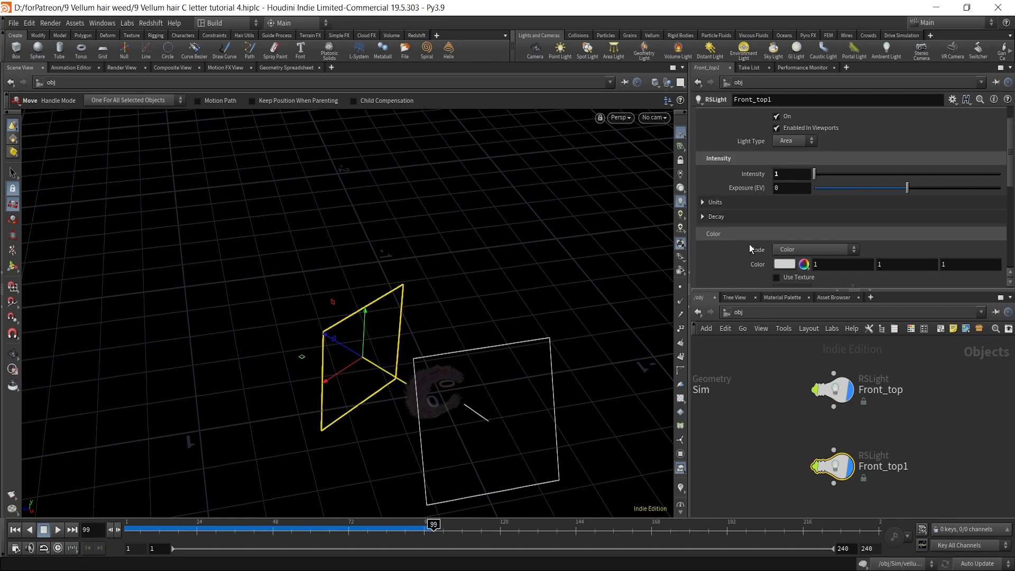
{"action": "left_click", "coordinate": [792, 173]}
{"action": "type", "text": "0.5"}
{"action": "left_click", "coordinate": [779, 430]}
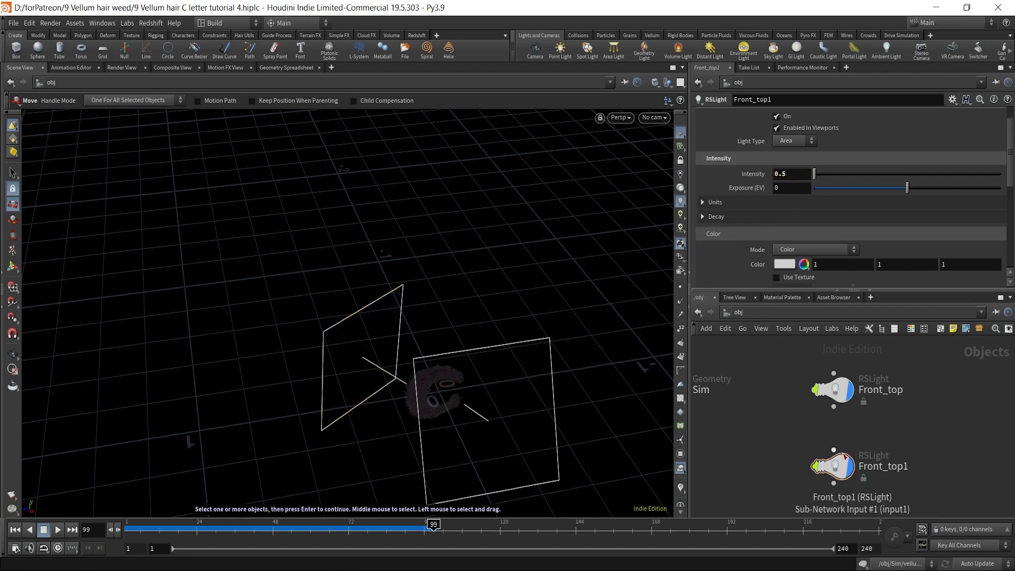
{"action": "left_click", "coordinate": [836, 395]}
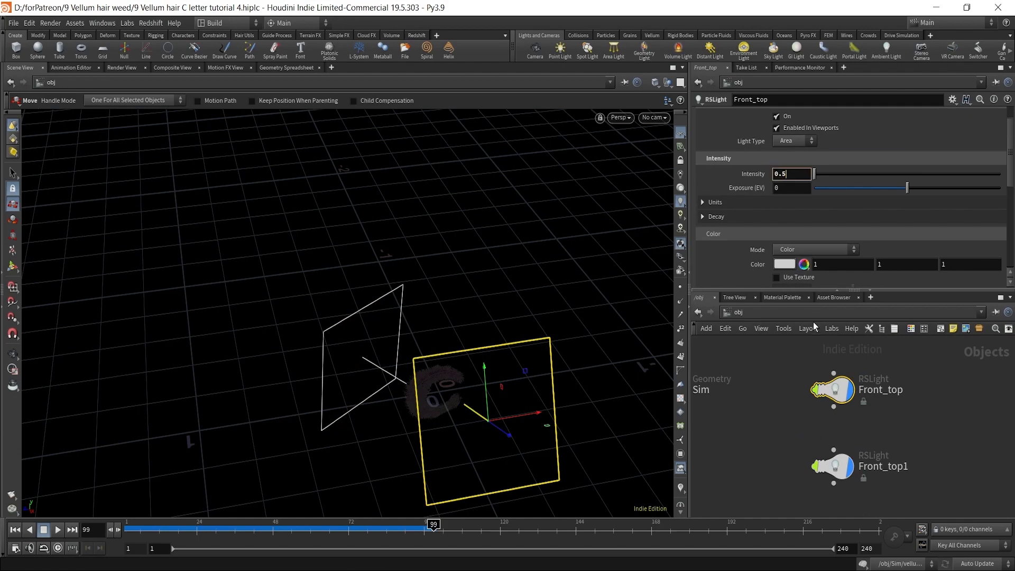
{"action": "left_click", "coordinate": [782, 402]}
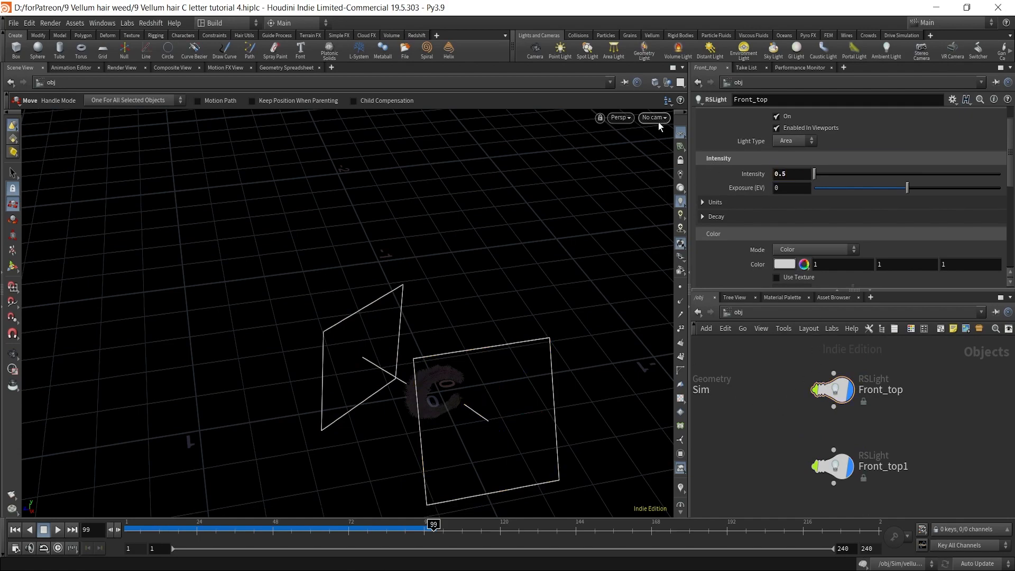
Examine the hair letter C close up from the front under the two area lights.
{"action": "key", "text": "Escape"}
{"action": "left_click_drag", "start_coordinate": [483, 397], "coordinate": [469, 372]}
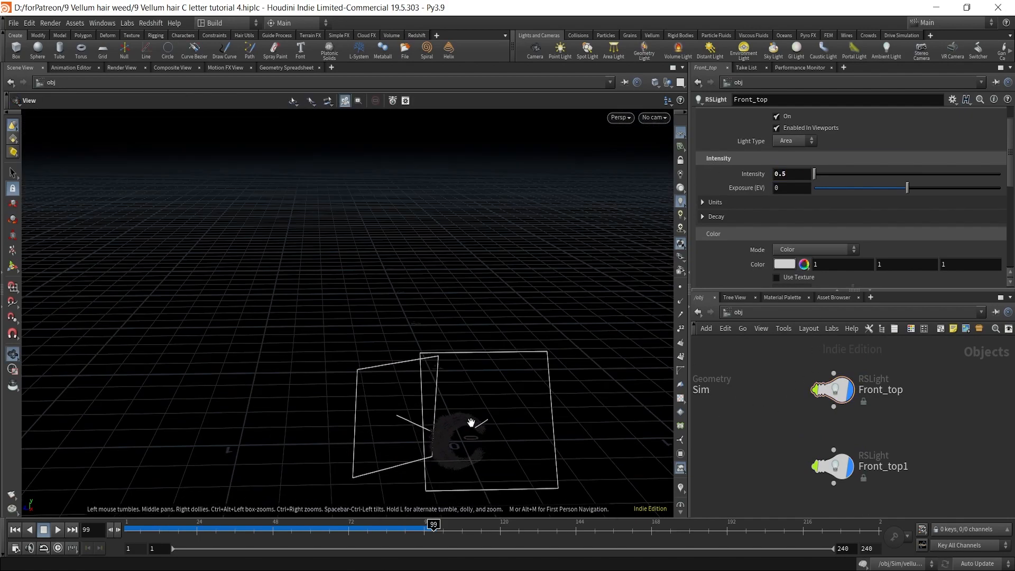
{"action": "middle_click_drag", "start_coordinate": [472, 424], "coordinate": [446, 302]}
{"action": "right_click_drag", "start_coordinate": [446, 302], "coordinate": [472, 143]}
{"action": "middle_click_drag", "start_coordinate": [469, 333], "coordinate": [432, 297]}
{"action": "right_click_drag", "start_coordinate": [433, 296], "coordinate": [402, 169]}
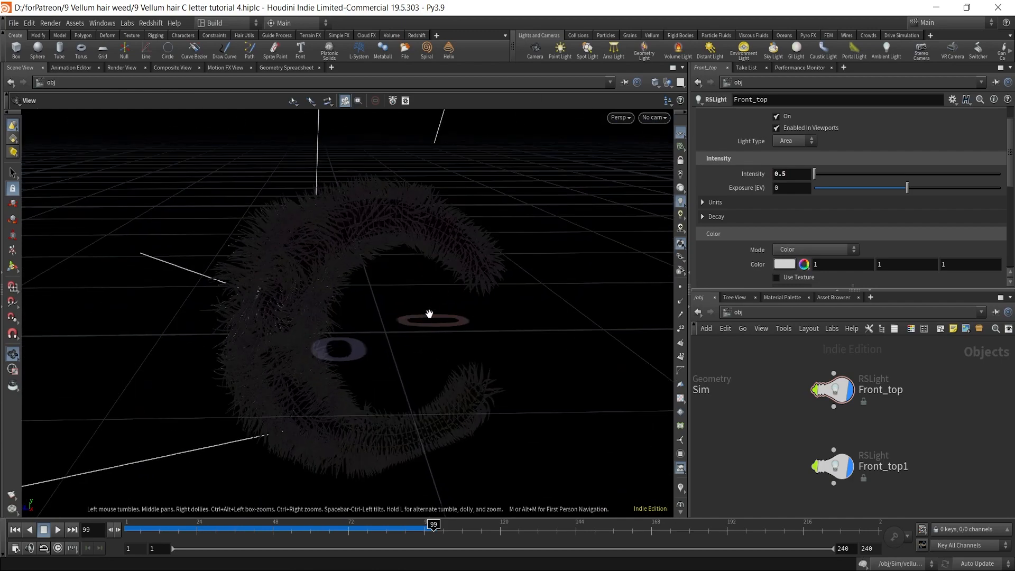
{"action": "left_click_drag", "start_coordinate": [428, 312], "coordinate": [421, 275]}
{"action": "mouse_move", "coordinate": [413, 288]}
{"action": "middle_mouse_down"}
{"action": "mouse_move", "coordinate": [411, 322]}
{"action": "mouse_move", "coordinate": [410, 304]}
{"action": "middle_mouse_up"}
{"action": "right_click_drag", "start_coordinate": [423, 201], "coordinate": [371, 391]}
{"action": "middle_click_drag", "start_coordinate": [365, 397], "coordinate": [358, 292]}
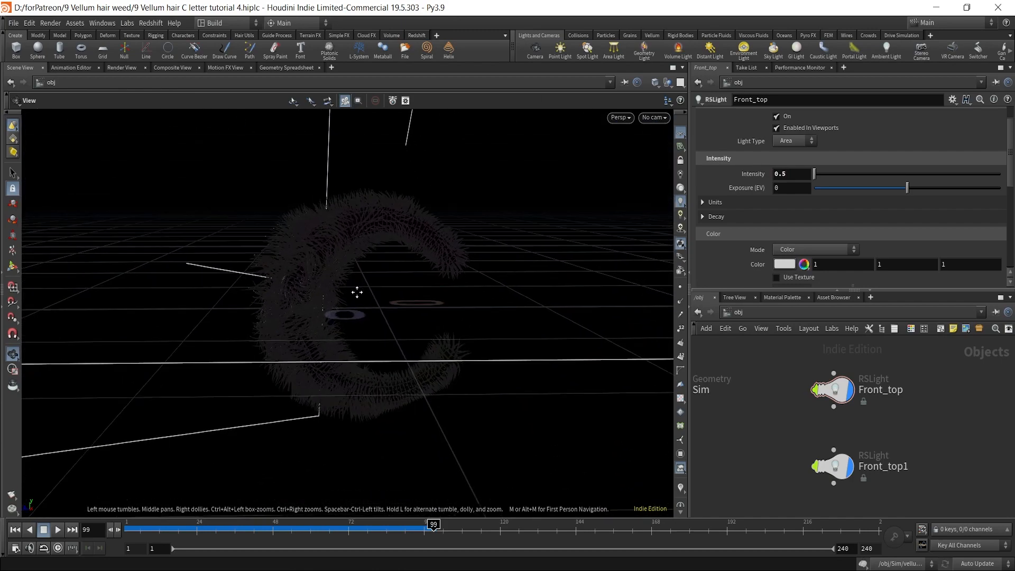
{"action": "right_click_drag", "start_coordinate": [358, 292], "coordinate": [462, 193]}
{"action": "middle_click_drag", "start_coordinate": [462, 193], "coordinate": [424, 262]}
{"action": "right_click_drag", "start_coordinate": [378, 283], "coordinate": [400, 286], "text": "alt"}
{"action": "left_click_drag", "start_coordinate": [397, 286], "coordinate": [421, 321], "text": "alt"}
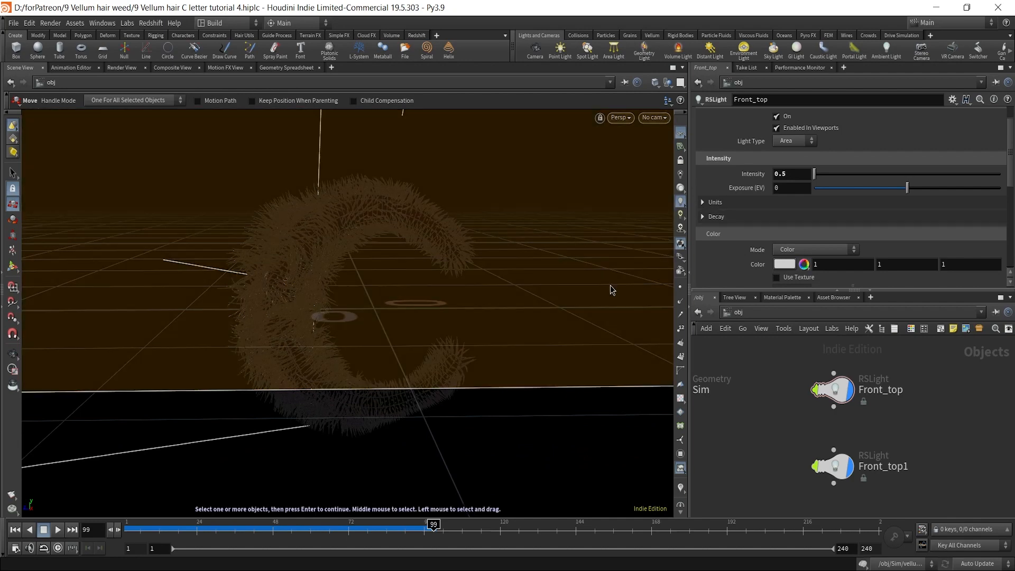
{"action": "middle_click_drag", "start_coordinate": [468, 290], "coordinate": [428, 203], "text": "alt"}
Compare headlight-only and normal scene lighting in the viewport, and leave it set to Headlight Only.
{"action": "left_click", "coordinate": [681, 188]}
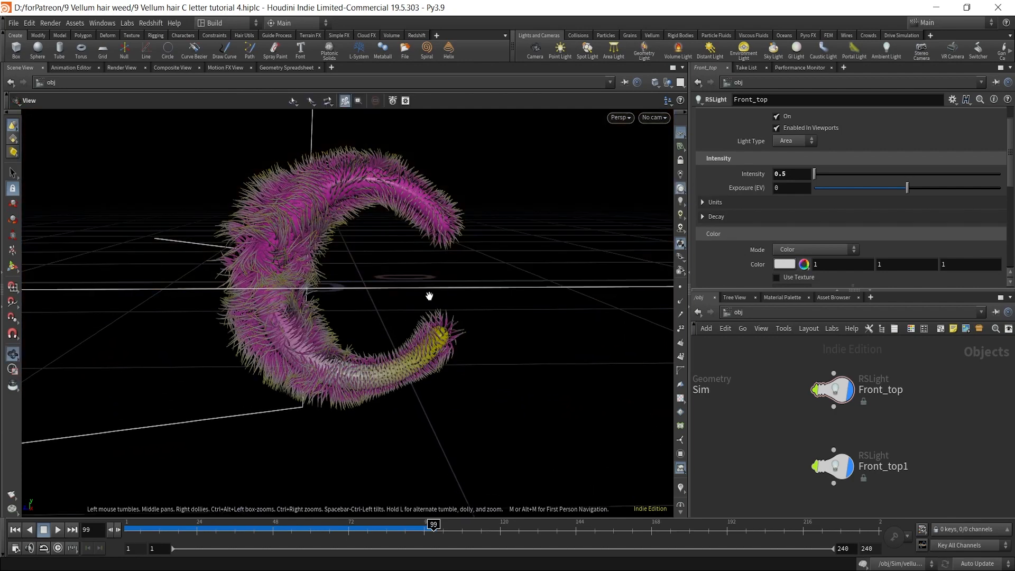
{"action": "right_click_drag", "start_coordinate": [430, 296], "coordinate": [443, 311]}
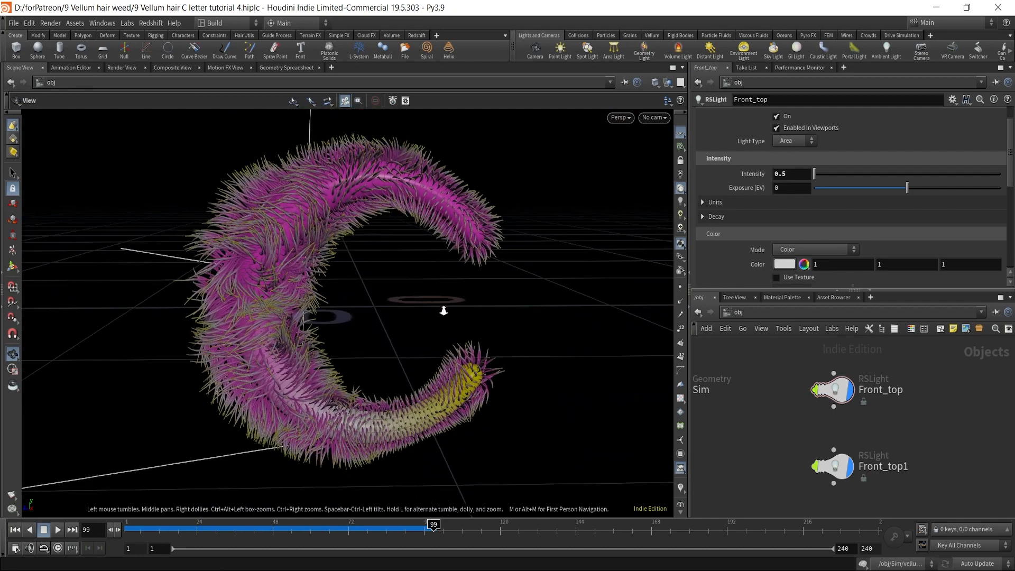
{"action": "key", "text": "t"}
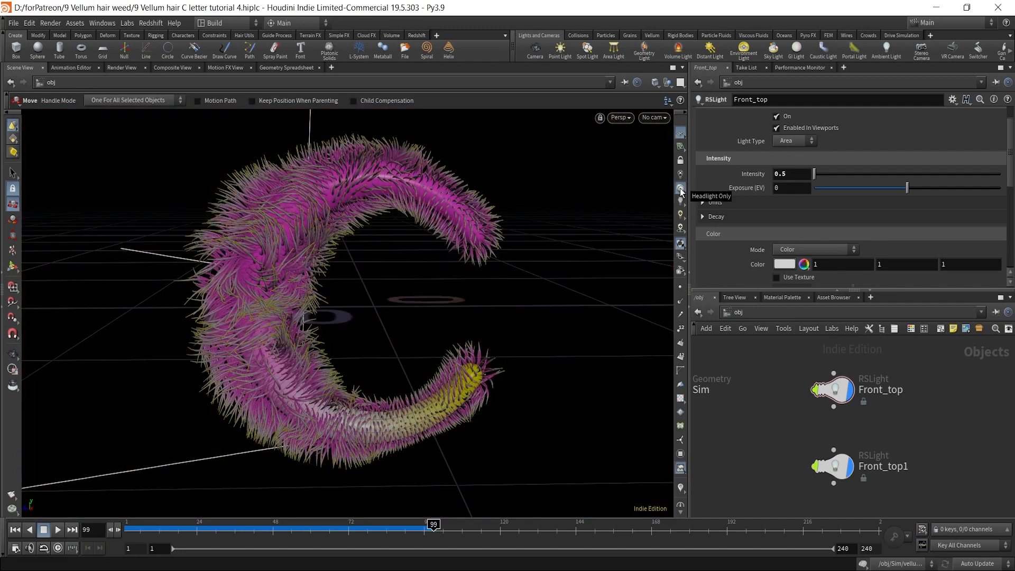
{"action": "left_click", "coordinate": [682, 202]}
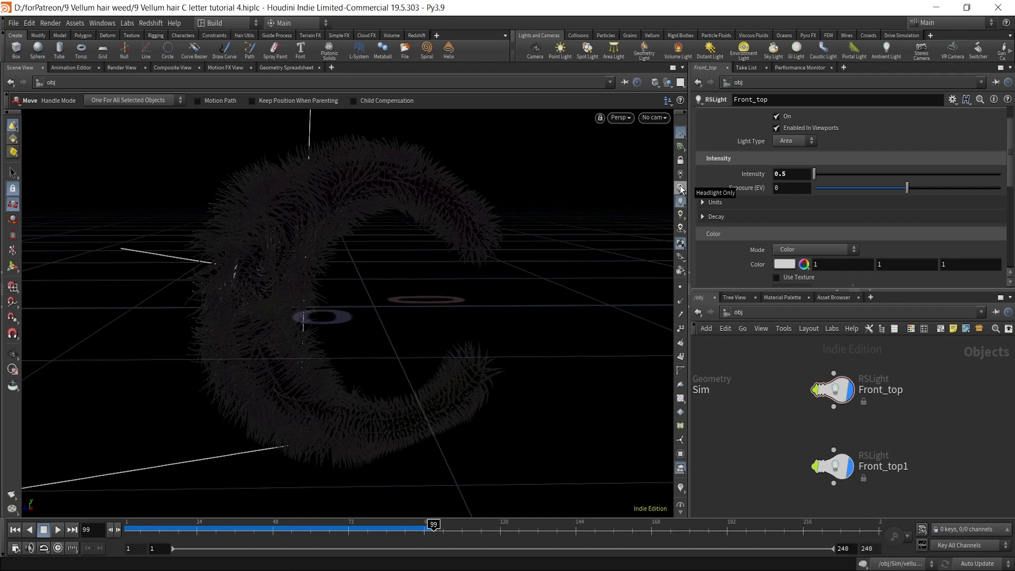
{"action": "left_click", "coordinate": [682, 189]}
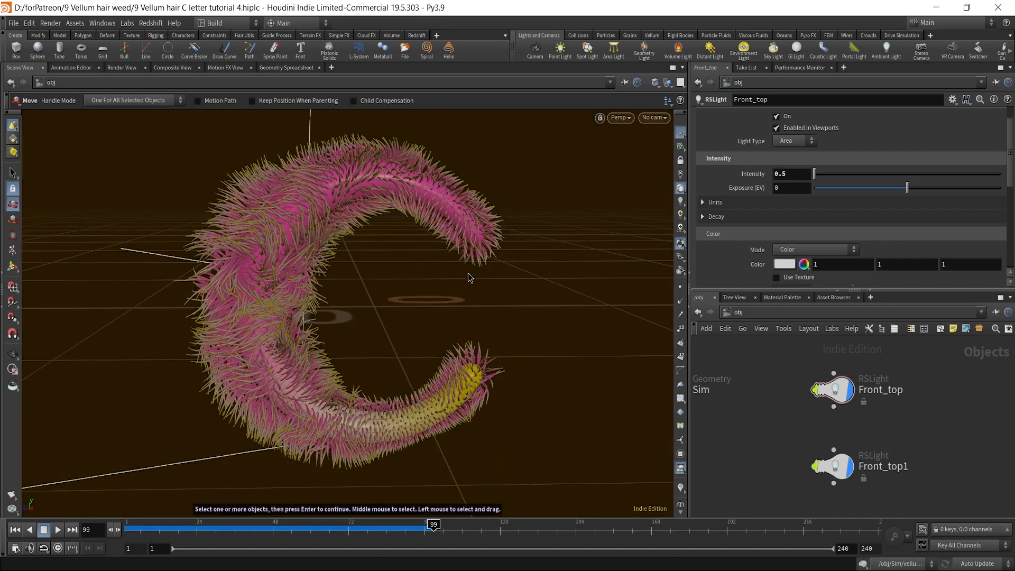
Create a camera from the current front view and frame the letter at about 0.72, 0.11, 0.05.
{"action": "right_click_drag", "start_coordinate": [469, 279], "coordinate": [435, 288], "text": "alt"}
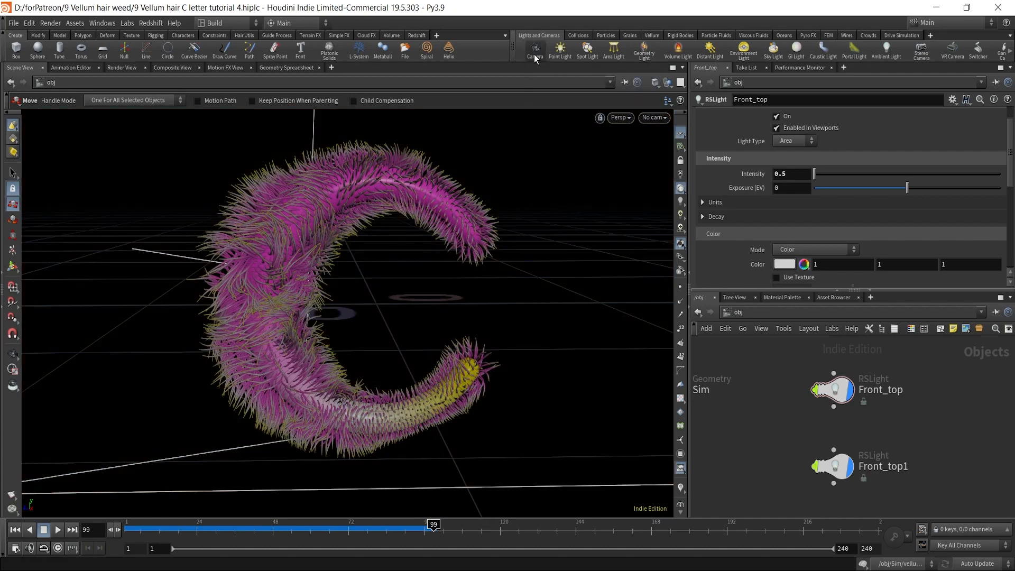
{"action": "left_click", "coordinate": [535, 49], "text": "ctrl"}
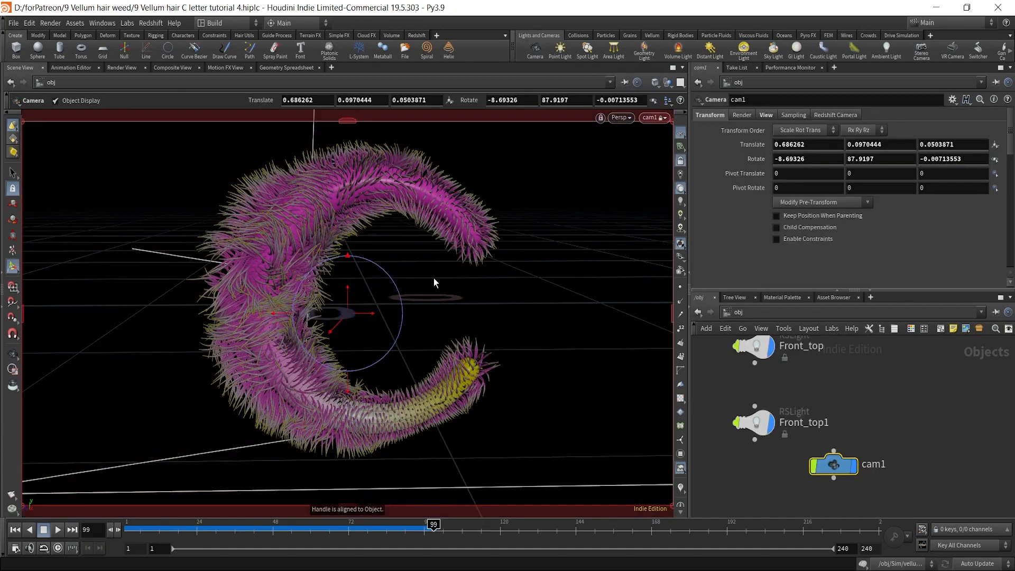
{"action": "scroll", "coordinate": [339, 329], "scroll_direction": "down", "scroll_amount": 3}
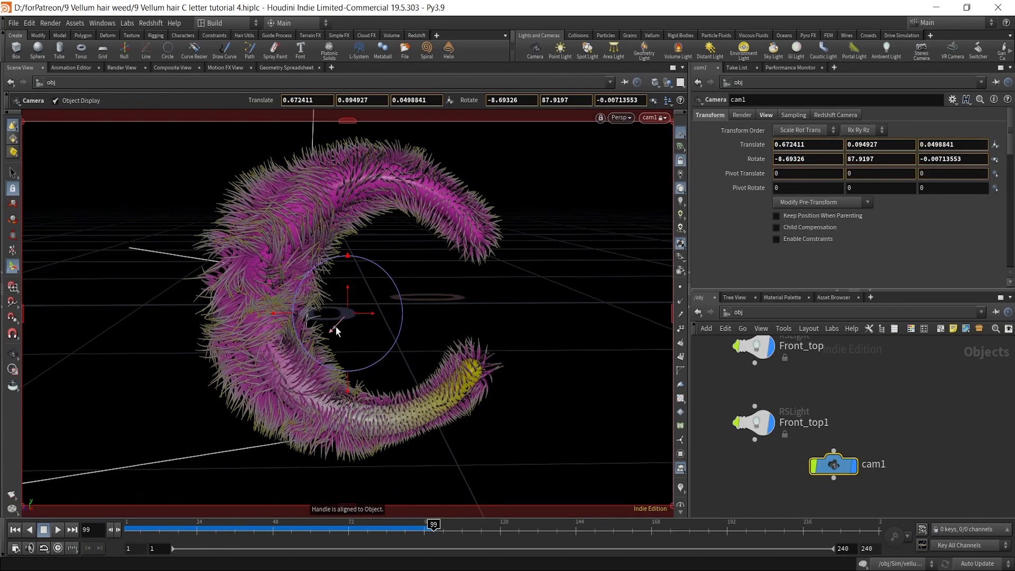
{"action": "middle_click_drag", "start_coordinate": [341, 290], "coordinate": [347, 290], "text": "alt"}
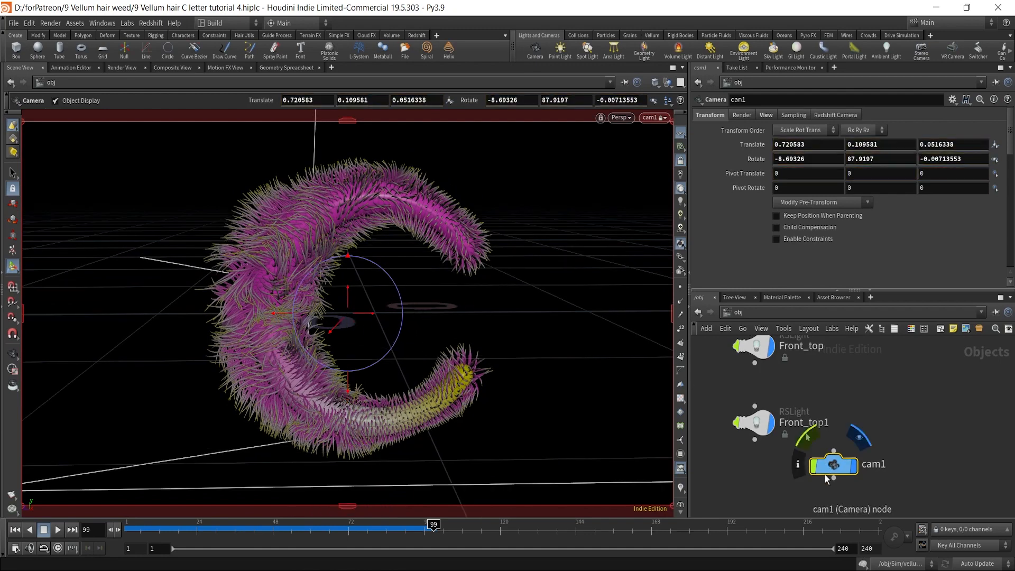
Place the cam1 node beside the Front_top light node in the object network.
{"action": "scroll", "coordinate": [910, 454], "scroll_direction": "down", "scroll_amount": 3}
{"action": "middle_click_drag", "start_coordinate": [911, 451], "coordinate": [904, 466]}
{"action": "left_click_drag", "start_coordinate": [854, 482], "coordinate": [896, 403]}
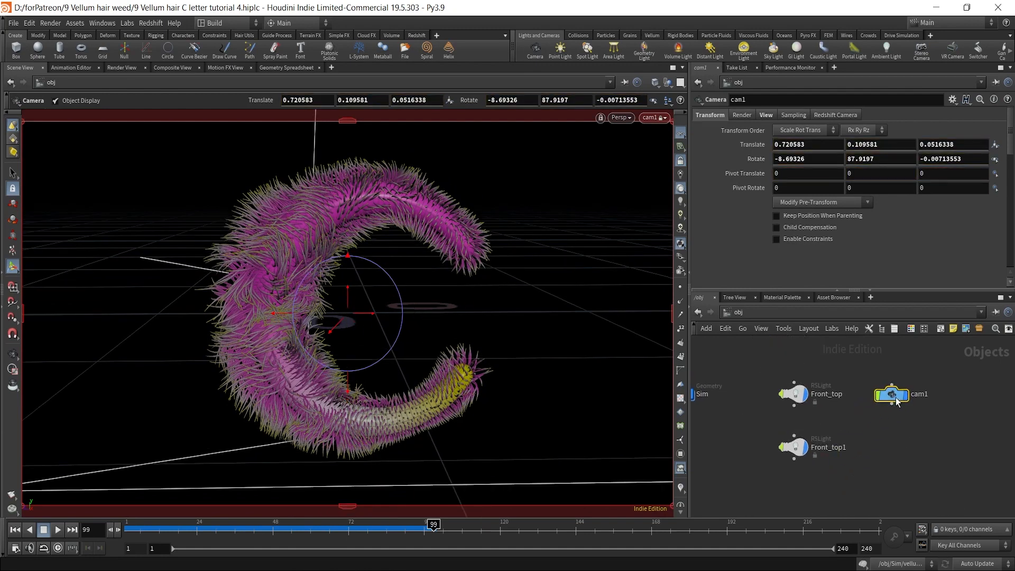
Set the camera's resolution to 1536 × 1920 and tilt it to about -8.82° about X.
{"action": "left_click", "coordinate": [766, 114]}
{"action": "double_click", "coordinate": [810, 141]}
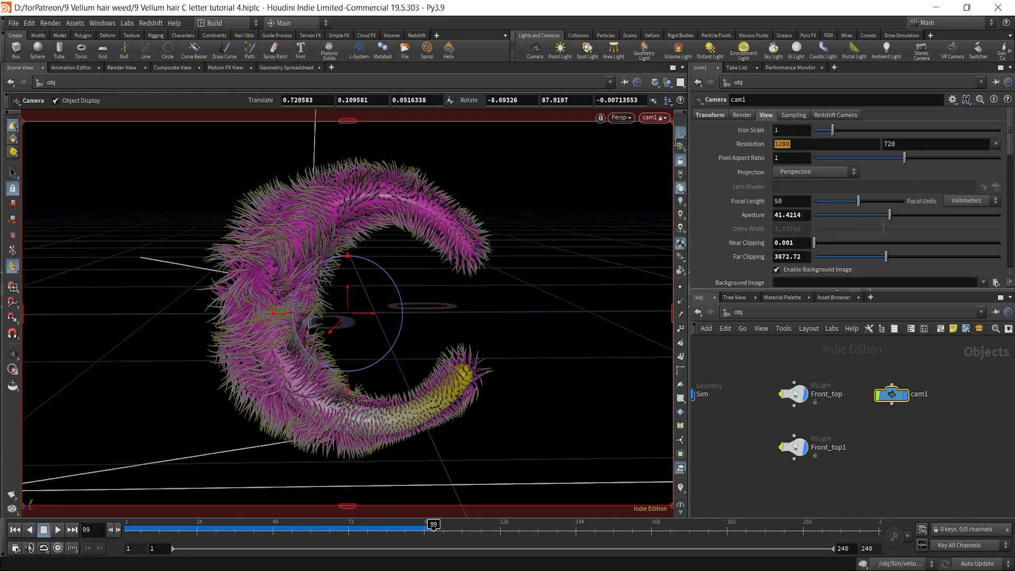
{"action": "type", "text": "1536"}
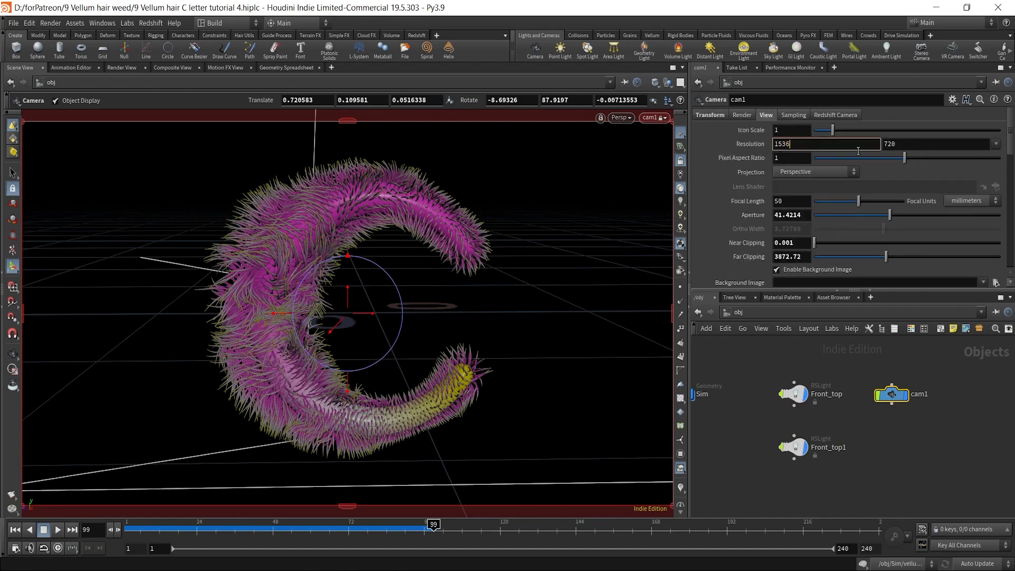
{"action": "double_click", "coordinate": [916, 144]}
{"action": "type", "text": "1920"}
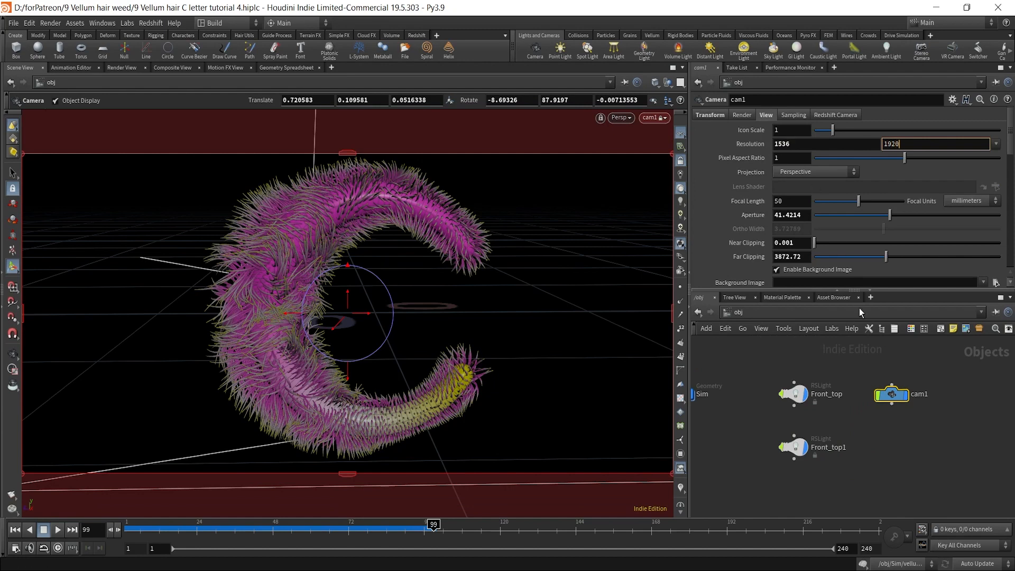
{"action": "key", "text": "Return"}
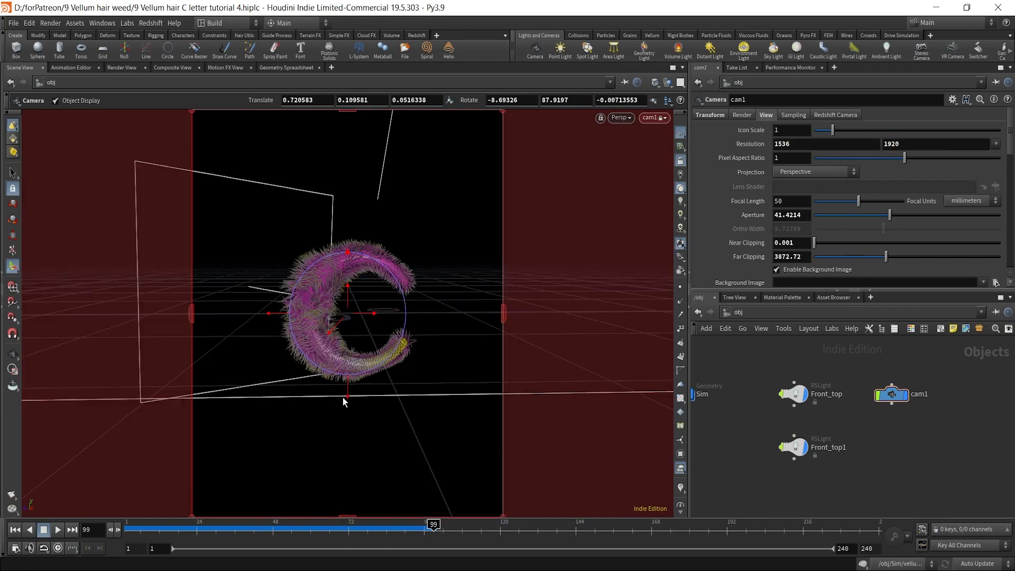
{"action": "mouse_move", "coordinate": [347, 396]}
{"action": "left_mouse_down"}
{"action": "mouse_move", "coordinate": [348, 382]}
{"action": "mouse_move", "coordinate": [348, 396]}
{"action": "left_mouse_up"}
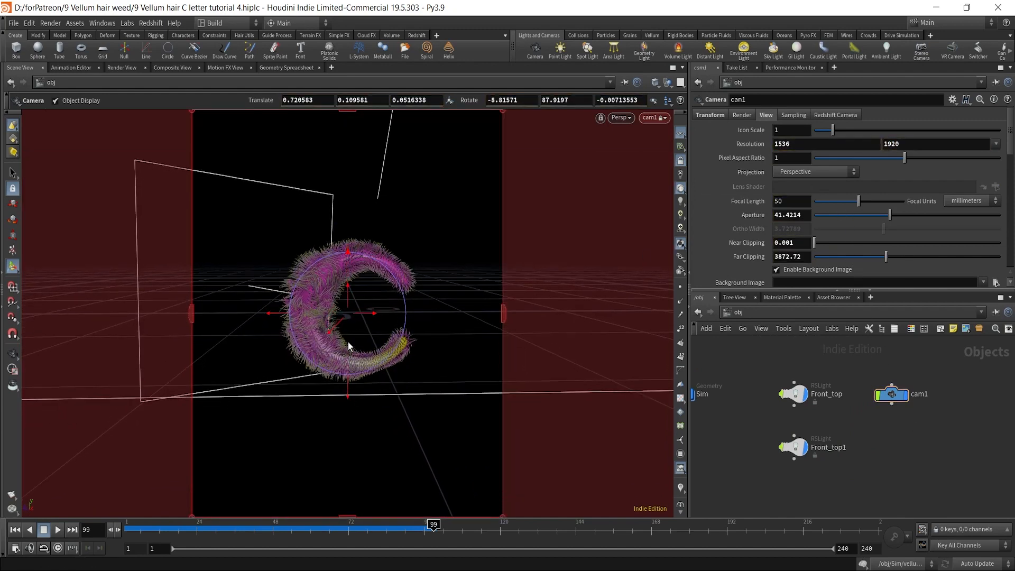
Set the camera's focal length to 85 mm and reframe the letter at about 0.68, 0.10, 0.05, tilting to about -8.20° about X.
{"action": "scroll", "coordinate": [345, 325], "scroll_direction": "up", "scroll_amount": 5}
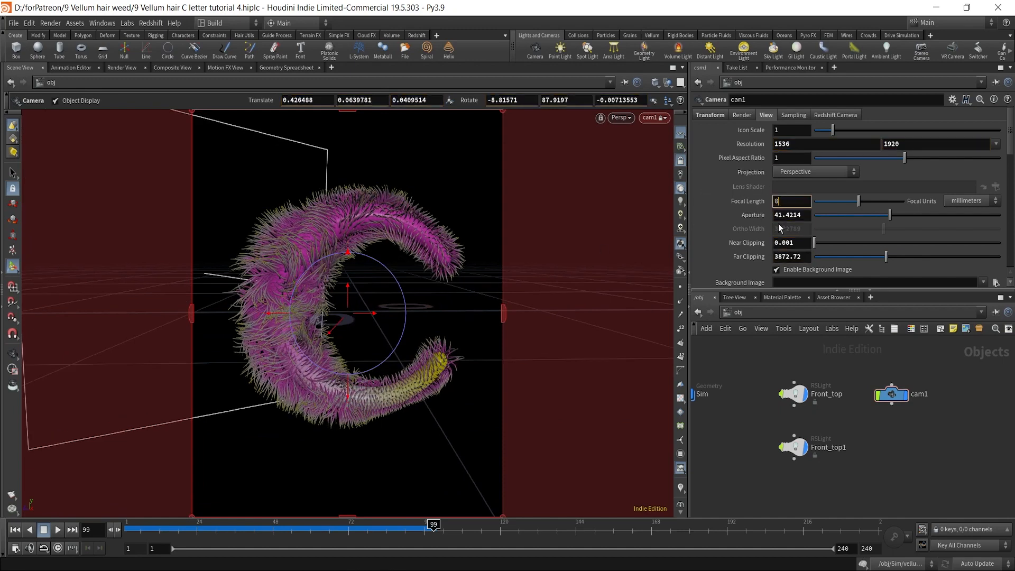
{"action": "type", "text": "5"}
{"action": "key", "text": "Return"}
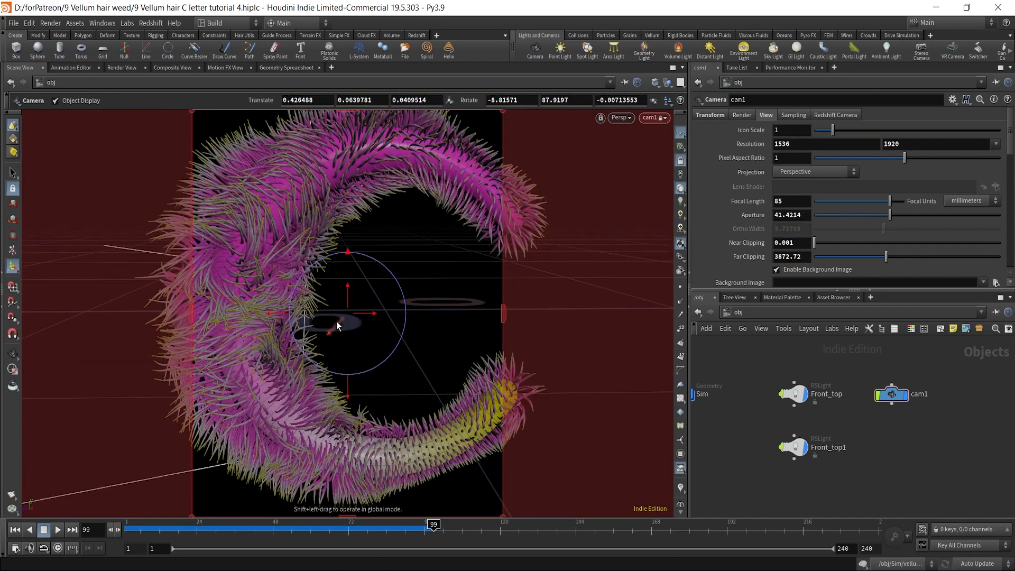
{"action": "scroll", "coordinate": [338, 328], "scroll_direction": "down", "scroll_amount": 5}
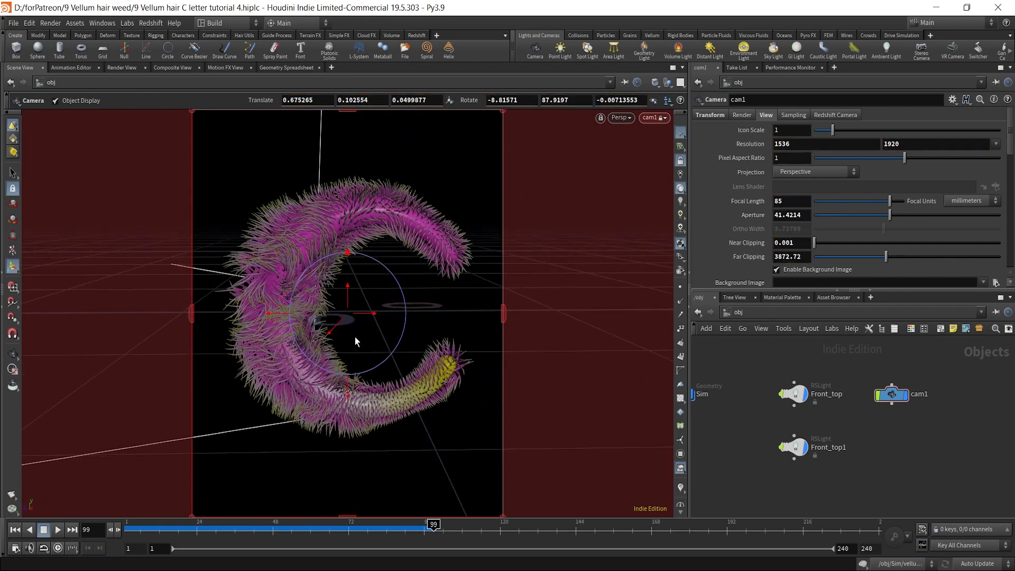
{"action": "left_click_drag", "start_coordinate": [349, 383], "coordinate": [350, 391]}
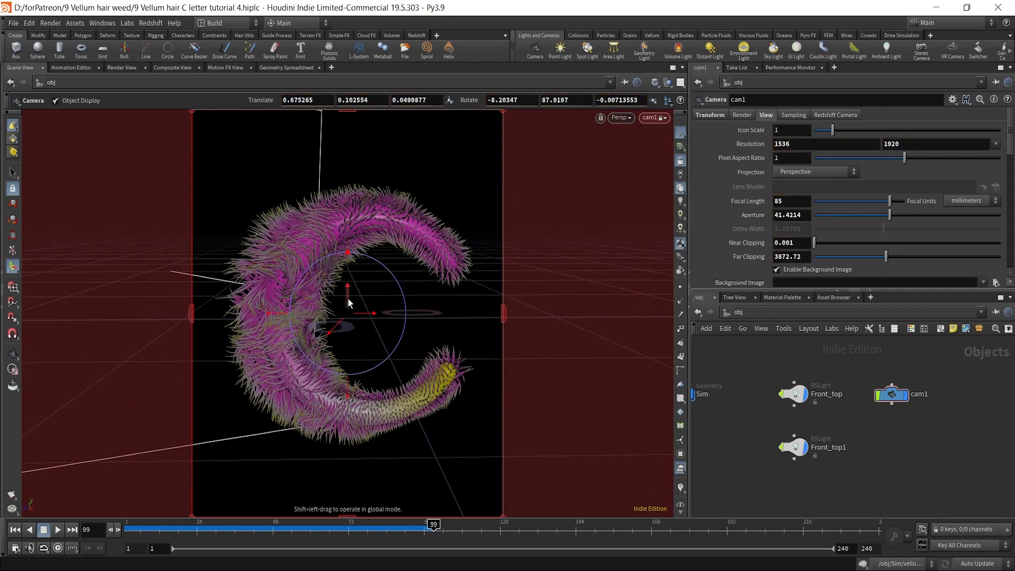
{"action": "left_click_drag", "start_coordinate": [348, 296], "coordinate": [349, 292]}
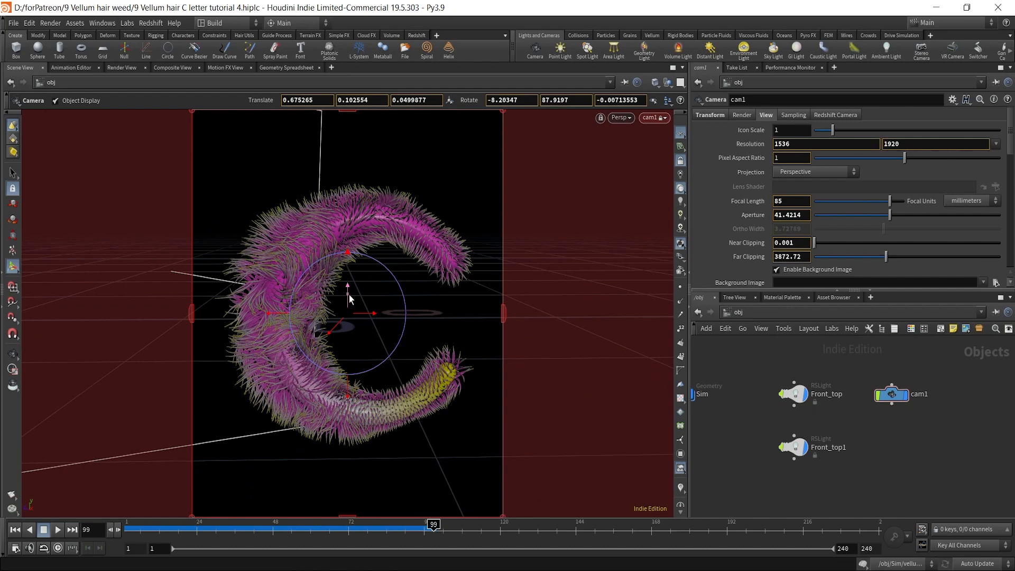
Unlock the camera from the view and orbit out to see the letter, lights and camera together.
{"action": "left_click", "coordinate": [681, 161]}
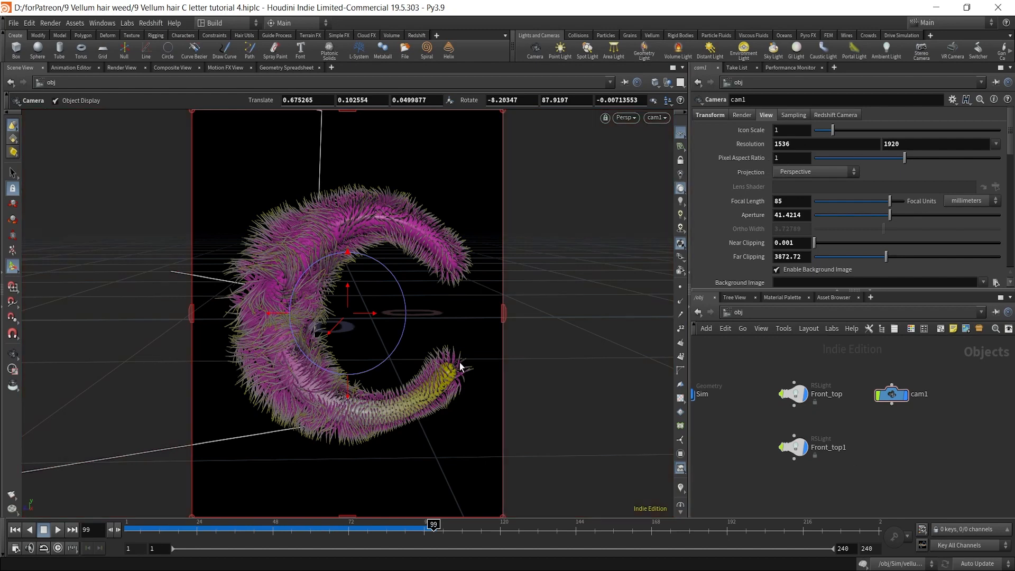
{"action": "left_click_drag", "start_coordinate": [370, 314], "coordinate": [405, 280], "text": "alt"}
{"action": "right_click_drag", "start_coordinate": [370, 290], "coordinate": [222, 427], "text": "alt"}
{"action": "left_click_drag", "start_coordinate": [222, 426], "coordinate": [313, 354]}
{"action": "right_click_drag", "start_coordinate": [313, 353], "coordinate": [599, 243], "text": "alt"}
{"action": "middle_click_drag", "start_coordinate": [598, 242], "coordinate": [258, 344], "text": "alt"}
{"action": "left_click_drag", "start_coordinate": [258, 344], "coordinate": [311, 351], "text": "alt"}
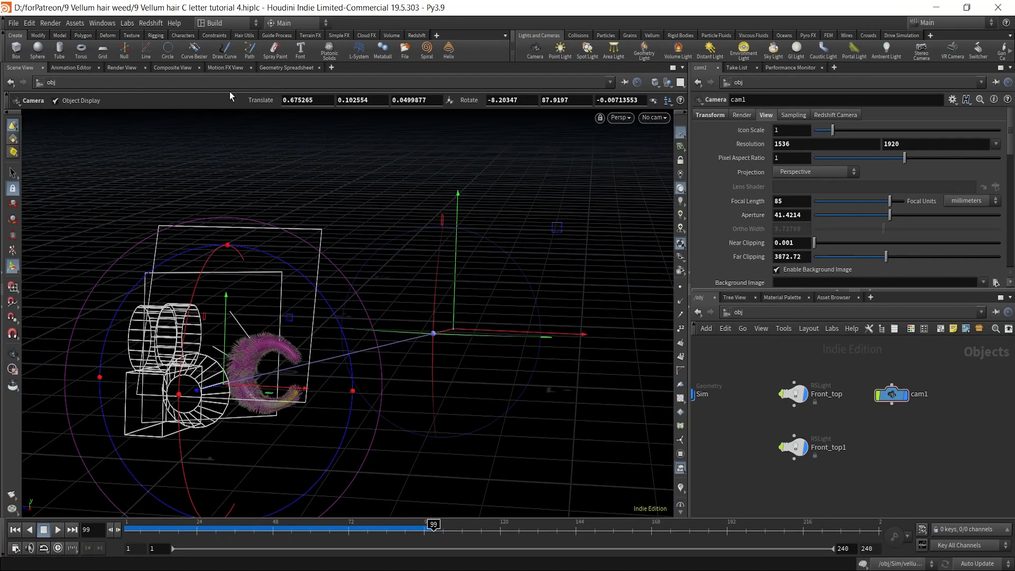
Create the Redshift ROP and IPR output nodes, place them side by side, and open the ROP's settings.
{"action": "left_click", "coordinate": [415, 36]}
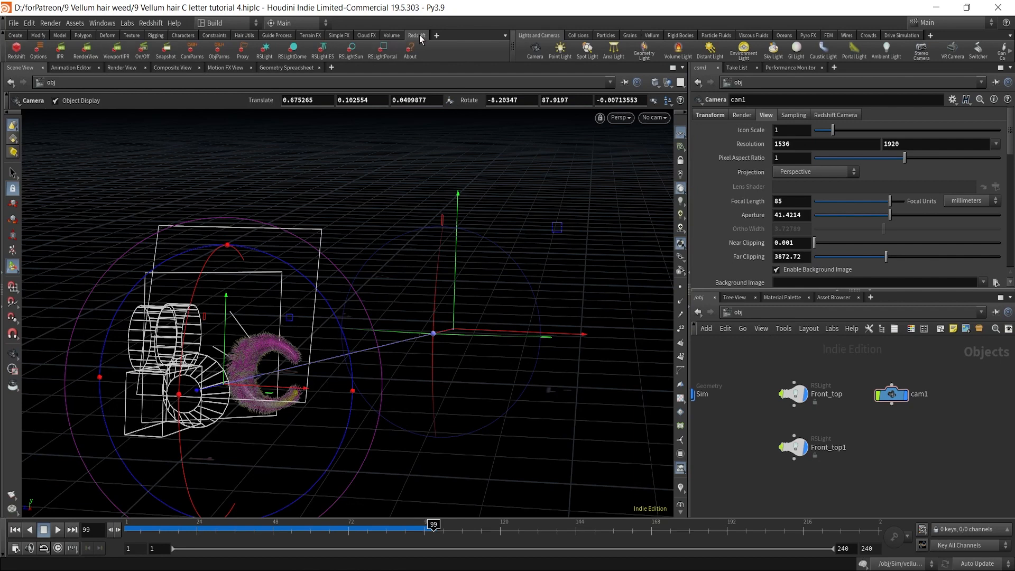
{"action": "left_click", "coordinate": [16, 52]}
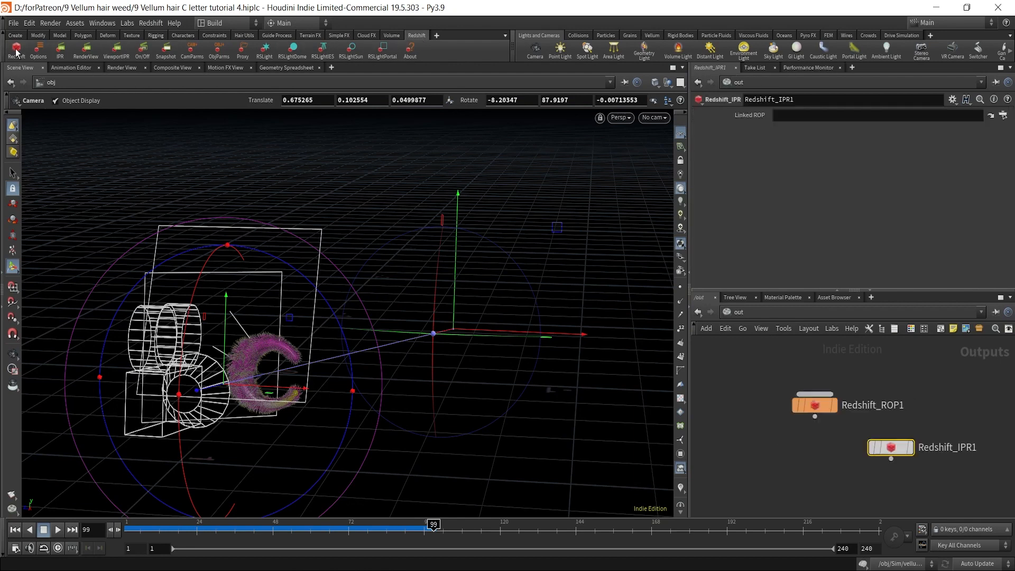
{"action": "left_click_drag", "start_coordinate": [818, 409], "coordinate": [761, 435]}
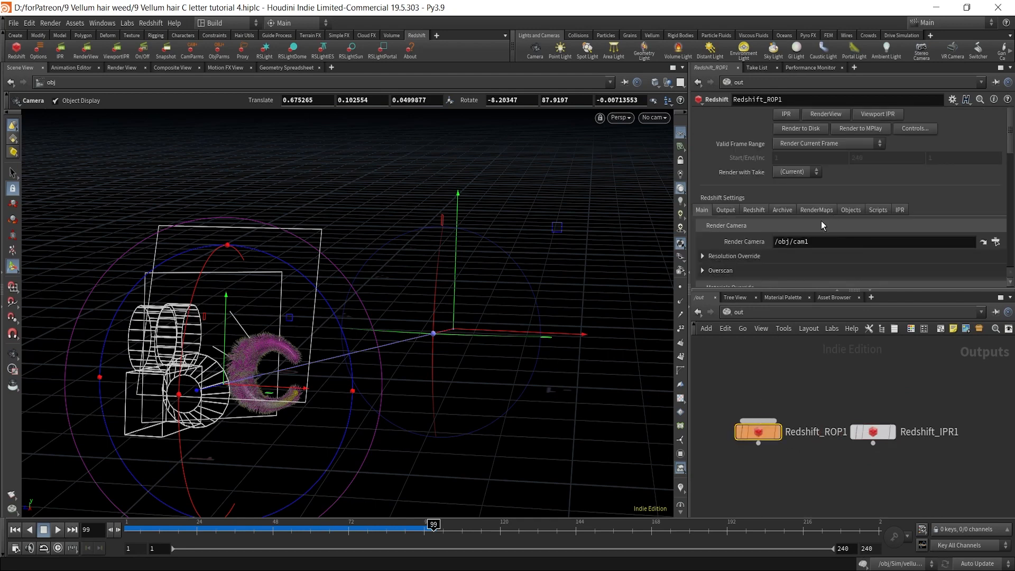
{"action": "left_click", "coordinate": [777, 432]}
{"action": "left_click", "coordinate": [865, 265]}
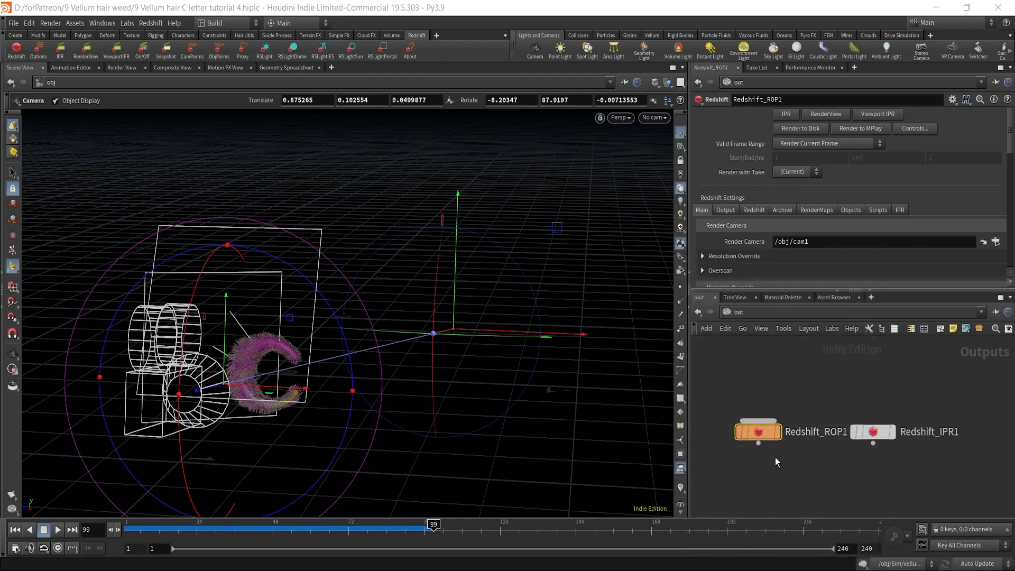
Enable Color/LUT/Controls for the MPlay preview in the Redshift ROP's output post effects.
{"action": "left_click", "coordinate": [731, 212]}
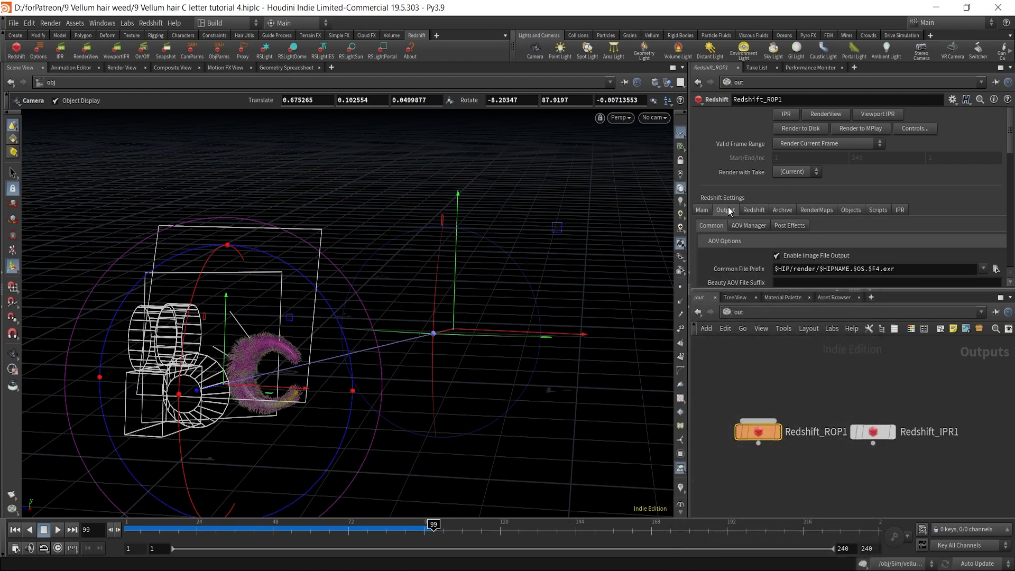
{"action": "scroll", "coordinate": [783, 222], "scroll_direction": "down", "scroll_amount": 3}
{"action": "left_click", "coordinate": [796, 183]}
{"action": "scroll", "coordinate": [785, 236], "scroll_direction": "down", "scroll_amount": 1}
{"action": "left_click", "coordinate": [777, 252]}
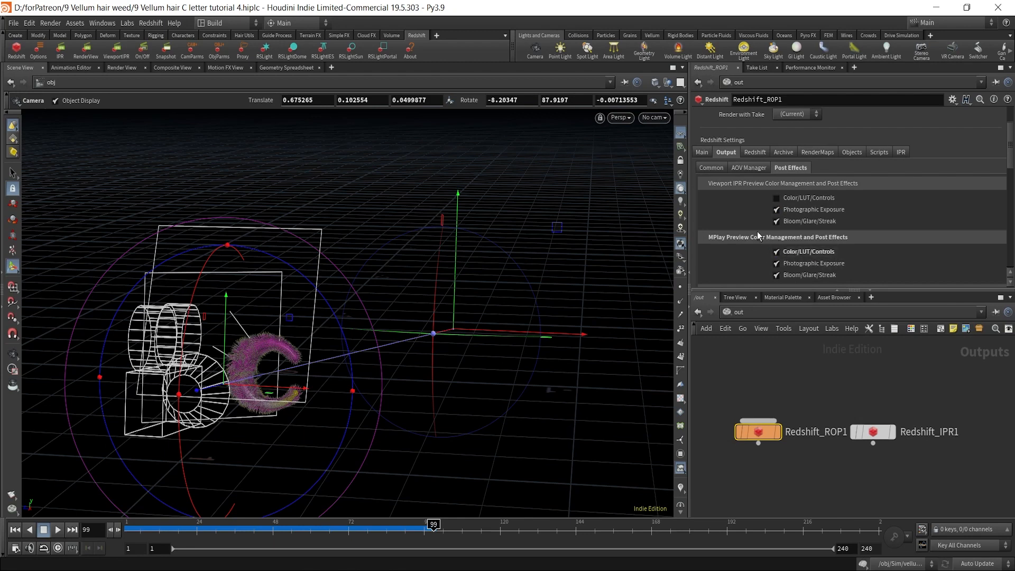
Switch the ROP's Redshift settings to Advanced mode and set Progressive Passes to 120.
{"action": "left_click", "coordinate": [703, 152]}
{"action": "left_click", "coordinate": [755, 151]}
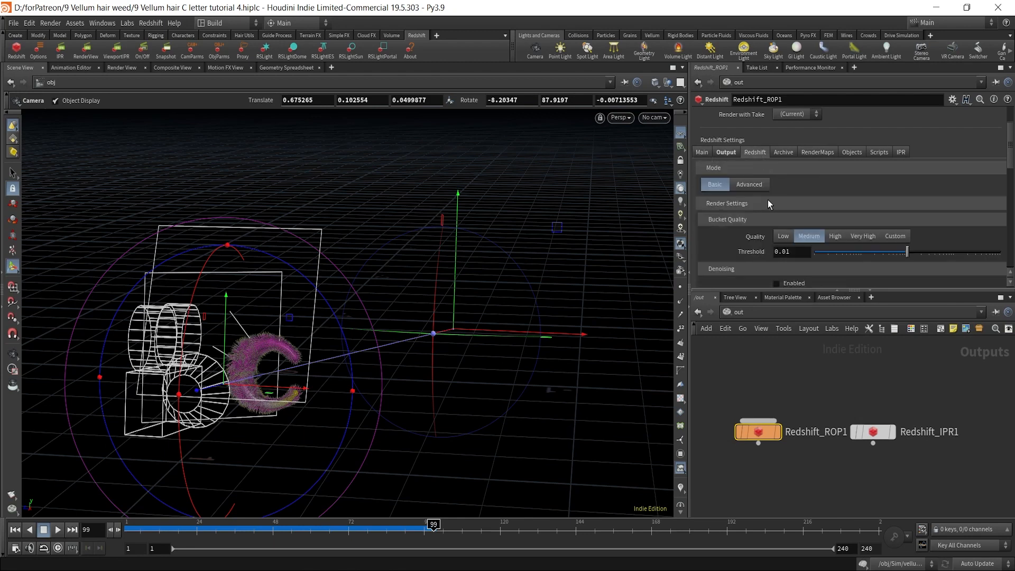
{"action": "left_click", "coordinate": [761, 185]}
{"action": "left_click_drag", "start_coordinate": [798, 249], "coordinate": [728, 256]}
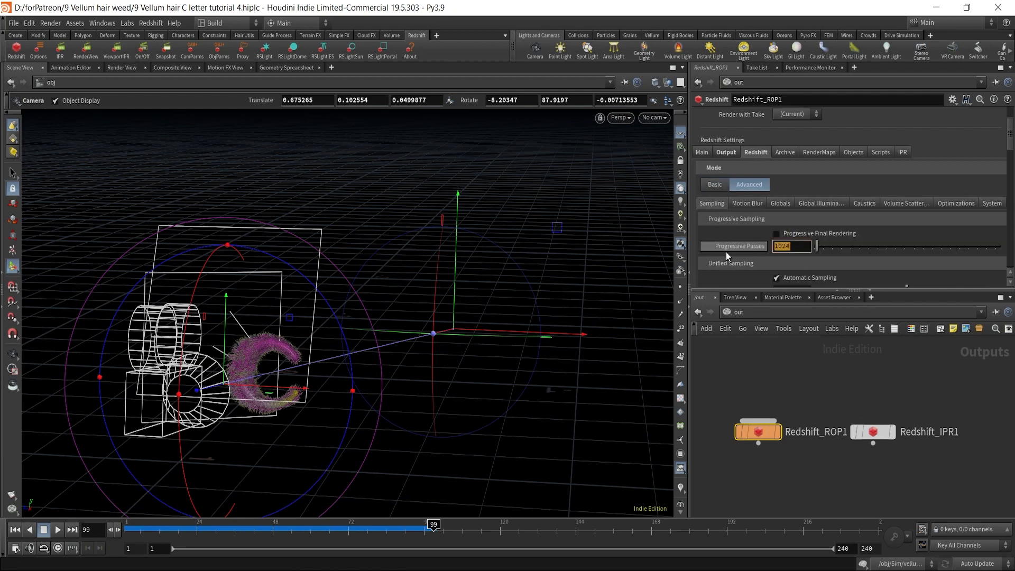
{"action": "type", "text": "120"}
{"action": "left_click", "coordinate": [825, 458]}
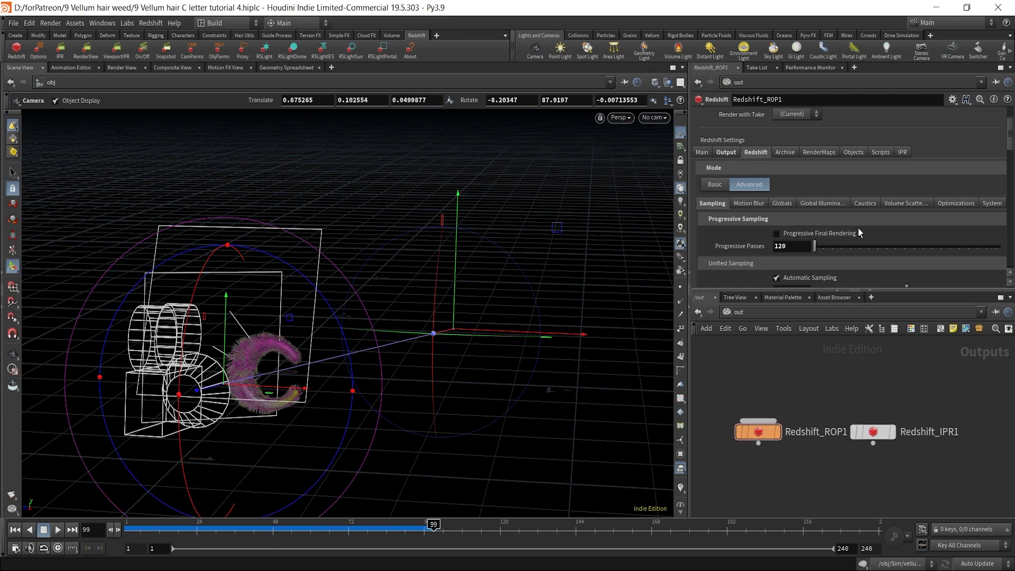
Enable volume scattering in the Redshift ROP and set Scattering to 0.05.
{"action": "left_click", "coordinate": [904, 204]}
{"action": "left_click", "coordinate": [777, 233]}
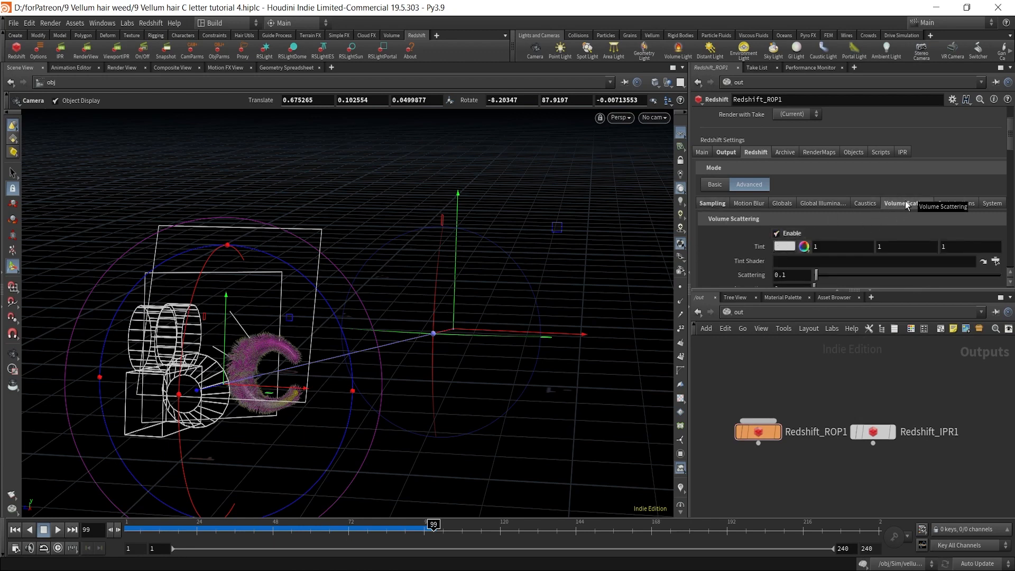
{"action": "scroll", "coordinate": [847, 227], "scroll_direction": "down", "scroll_amount": 3}
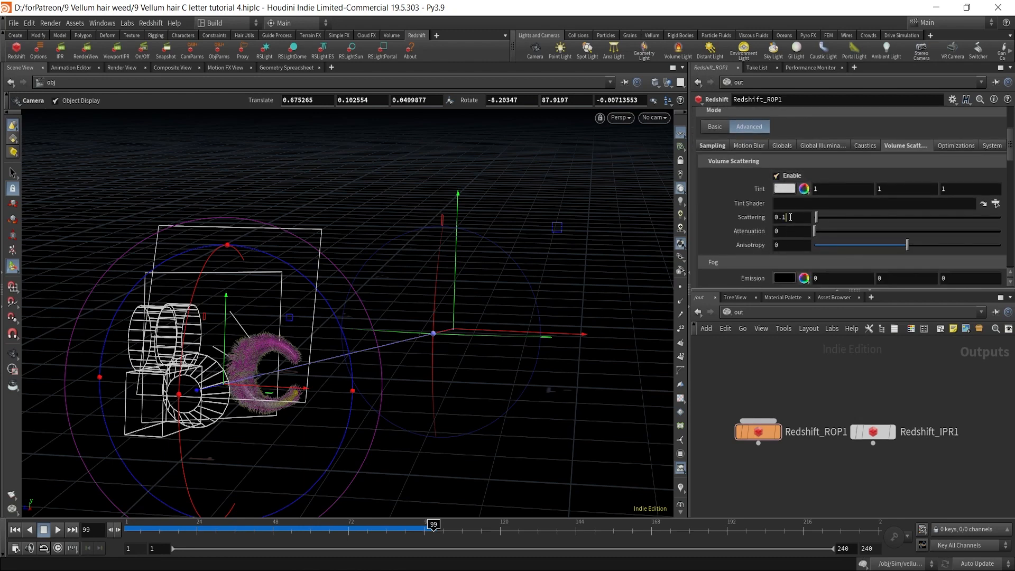
{"action": "double_click", "coordinate": [790, 217]}
{"action": "type", "text": "0.05"}
{"action": "key", "text": "Return"}
{"action": "scroll", "coordinate": [753, 146], "scroll_direction": "up", "scroll_amount": 4}
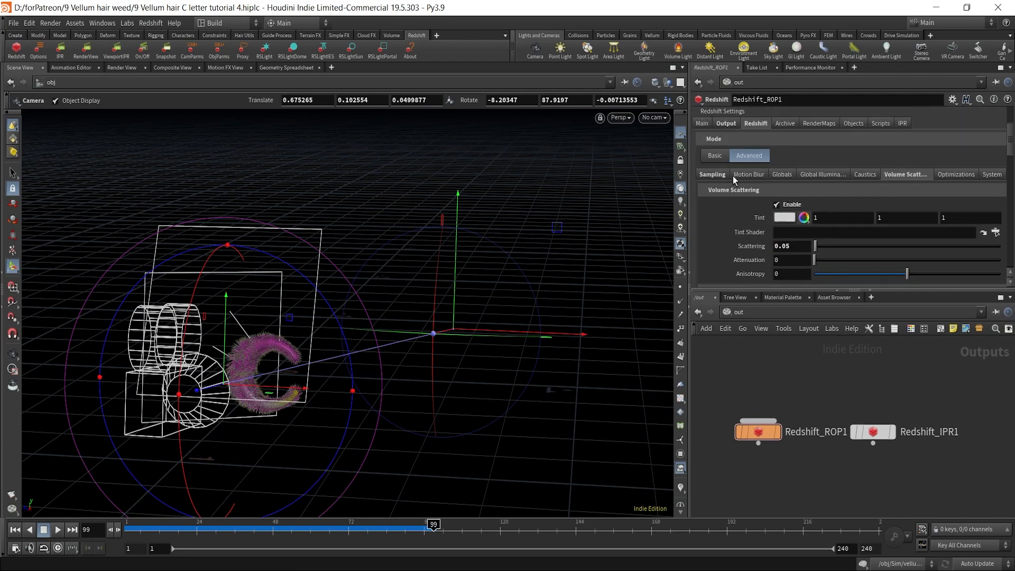
Check the ROP's render camera, return to the object network, and view the scene through cam1.
{"action": "left_click", "coordinate": [725, 152]}
{"action": "left_click", "coordinate": [704, 153]}
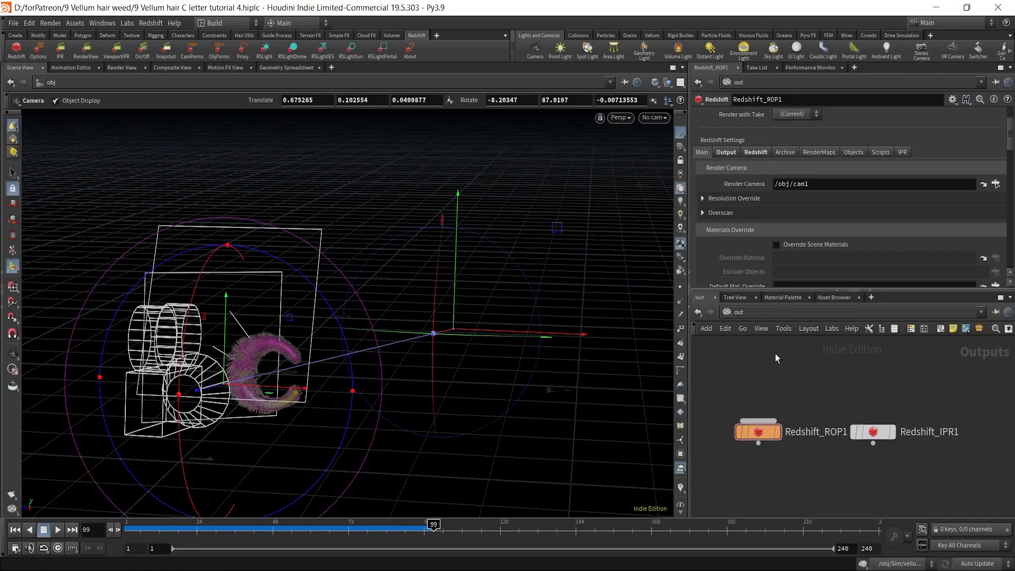
{"action": "left_click", "coordinate": [739, 312]}
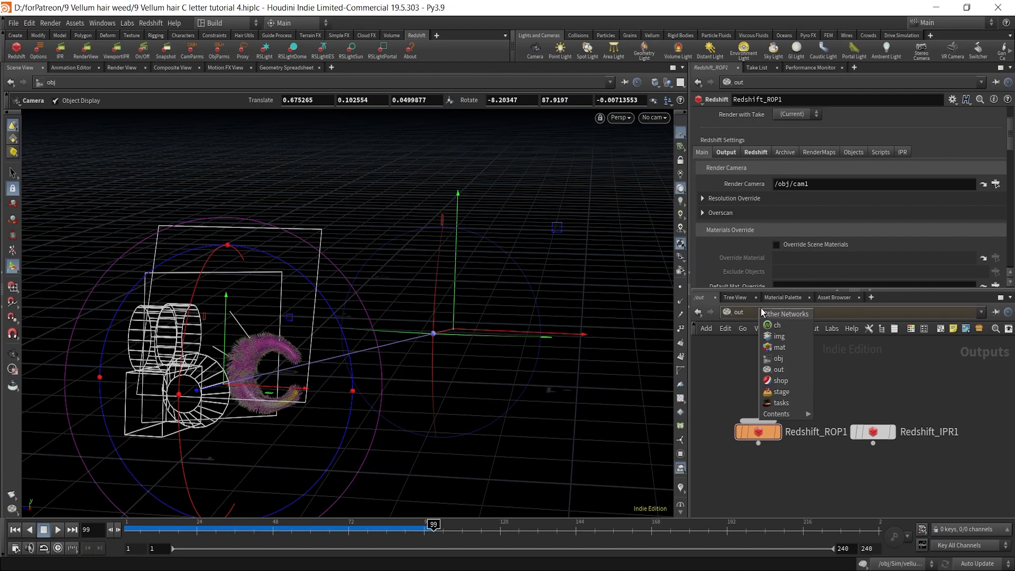
{"action": "left_click", "coordinate": [777, 356]}
{"action": "left_click", "coordinate": [738, 409]}
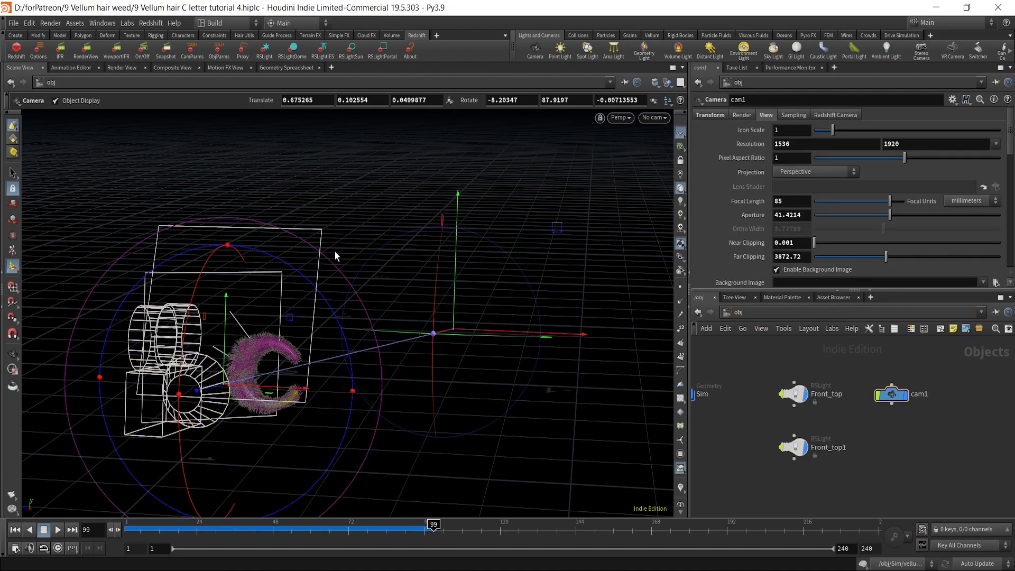
{"action": "left_click", "coordinate": [654, 117]}
{"action": "left_click", "coordinate": [656, 170]}
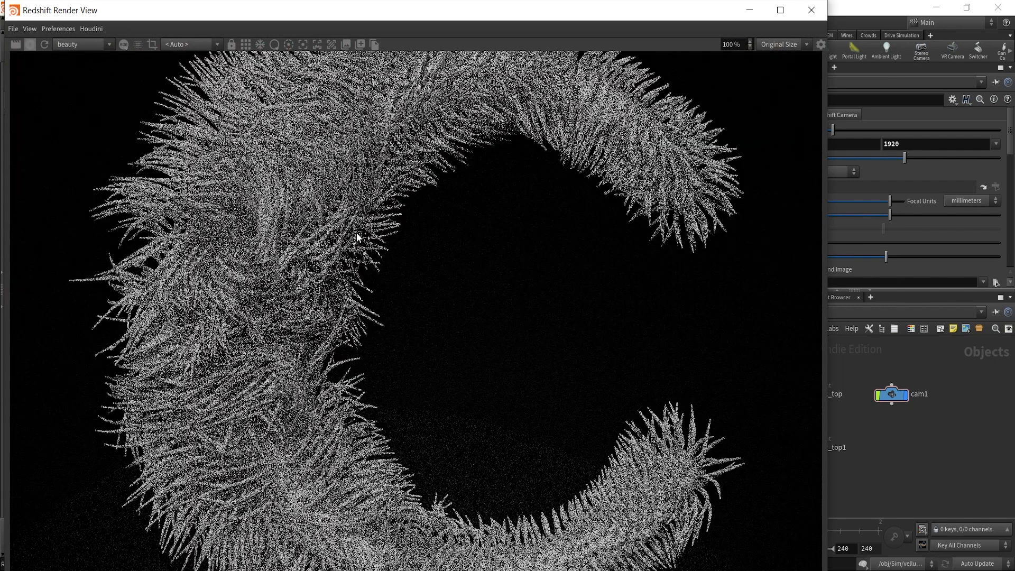
Examine the whole rendered letter at 50% in the Redshift Render View, then close the render window.
{"action": "scroll", "coordinate": [391, 281], "scroll_direction": "down", "scroll_amount": 4}
{"action": "scroll", "coordinate": [404, 305], "scroll_direction": "down", "scroll_amount": 3}
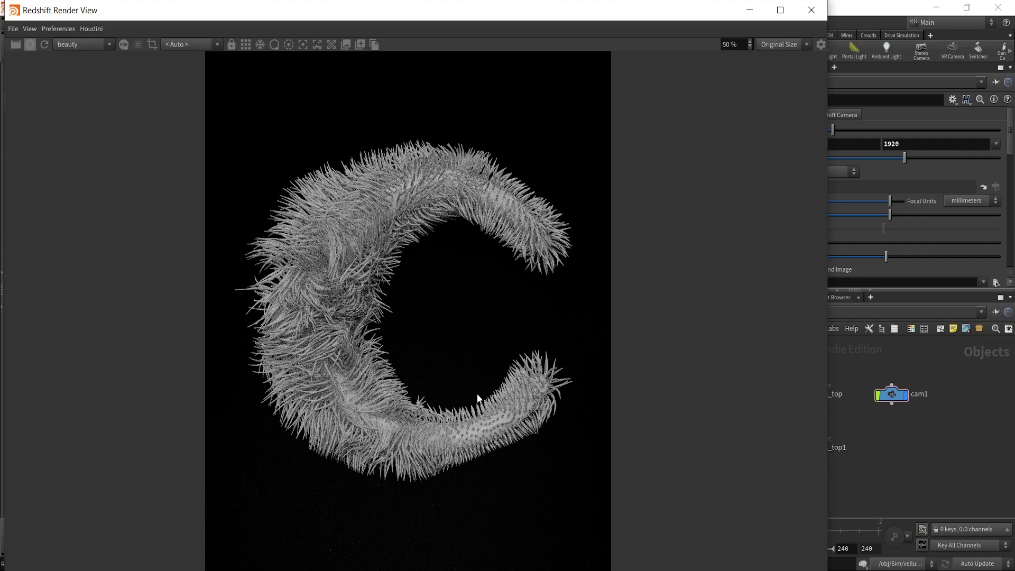
{"action": "left_click", "coordinate": [812, 10]}
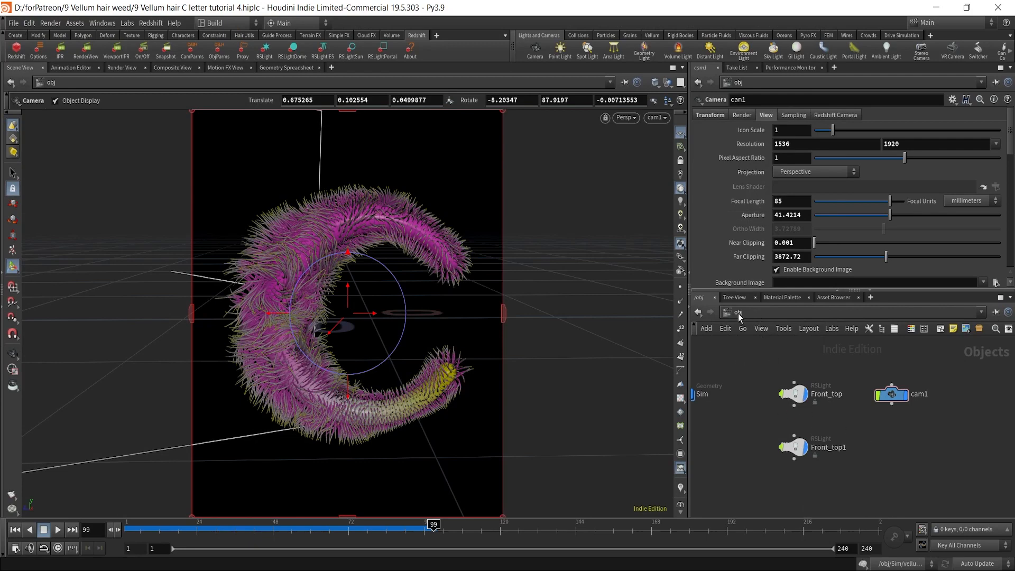
Create an RS Material Builder in the mat network.
{"action": "left_click", "coordinate": [781, 313]}
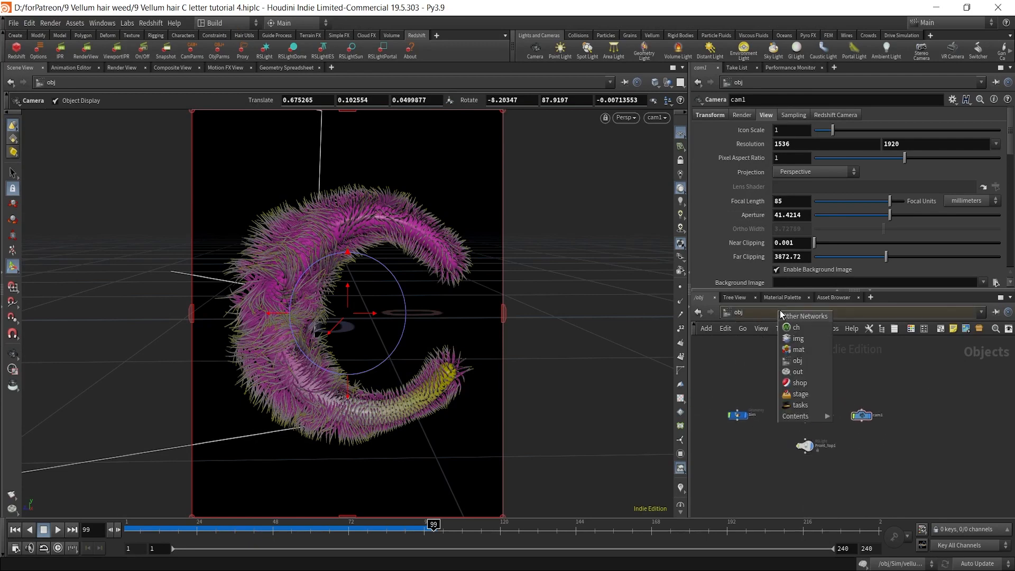
{"action": "left_click", "coordinate": [797, 352]}
{"action": "key", "text": "Tab"}
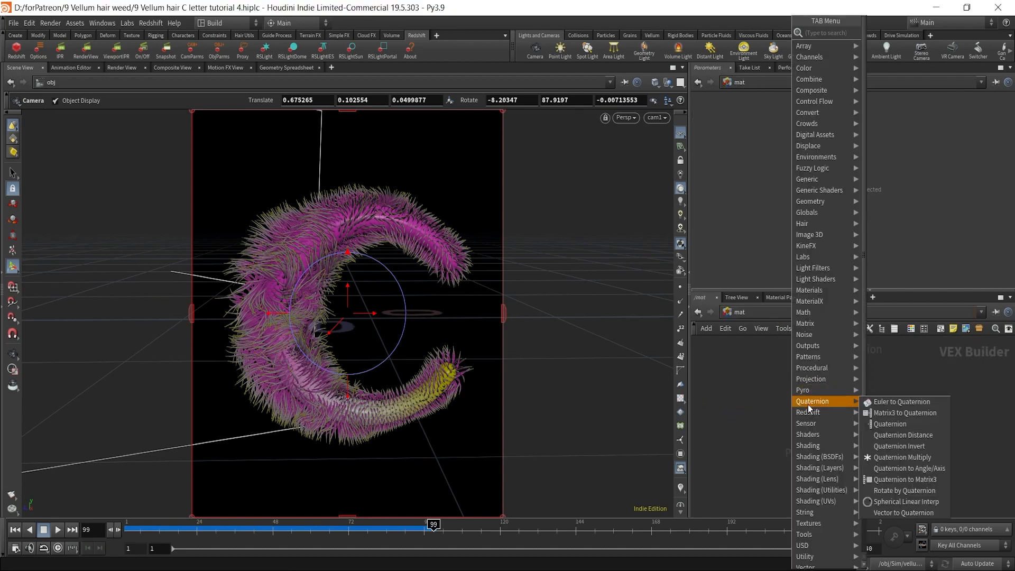
{"action": "mouse_move", "coordinate": [811, 413]}
{"action": "left_click", "coordinate": [877, 414]}
{"action": "left_click", "coordinate": [778, 400]}
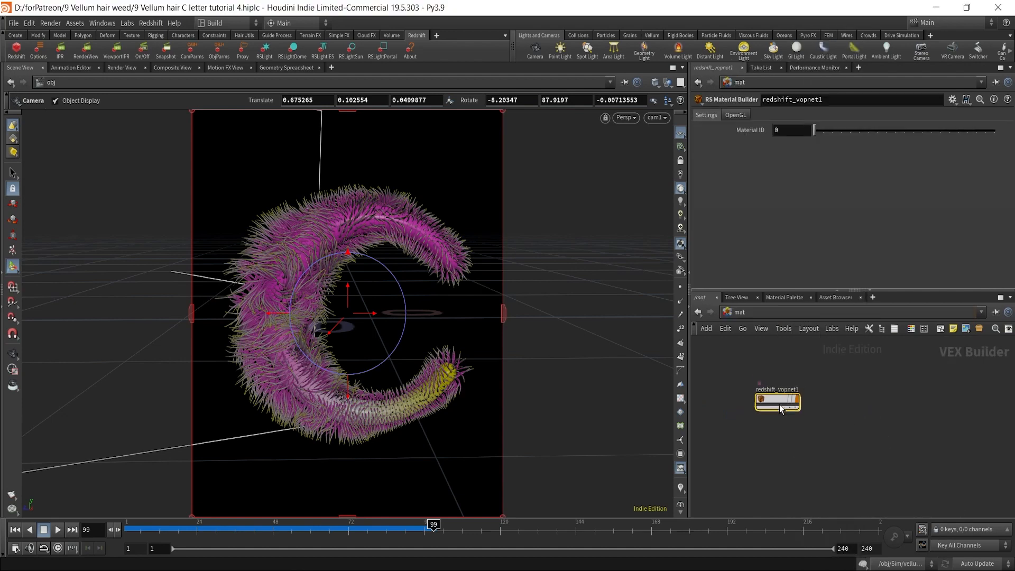
{"action": "scroll", "coordinate": [802, 426], "scroll_direction": "up", "scroll_amount": 4}
{"action": "key", "text": "Tab"}
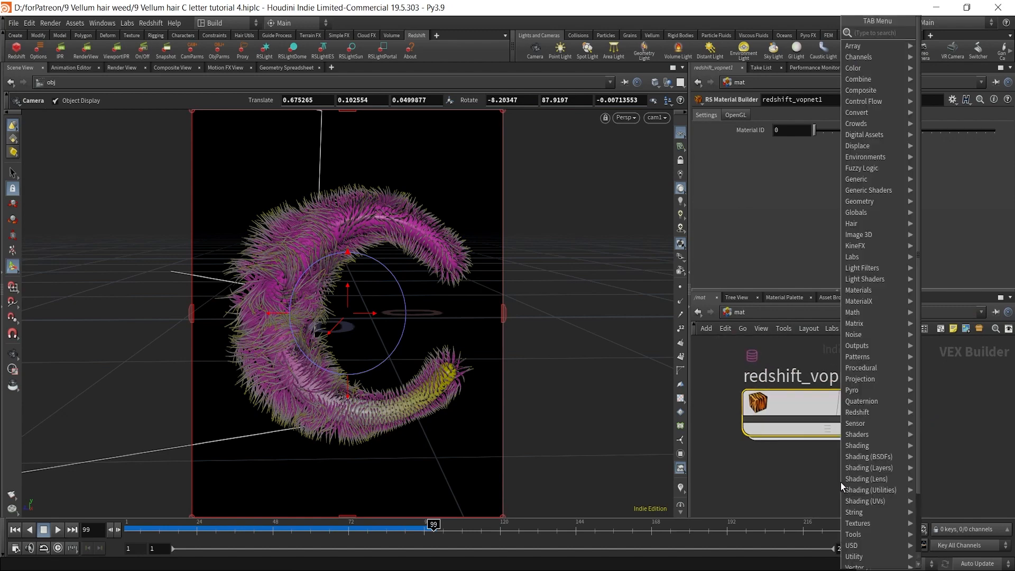
{"action": "mouse_move", "coordinate": [864, 413]}
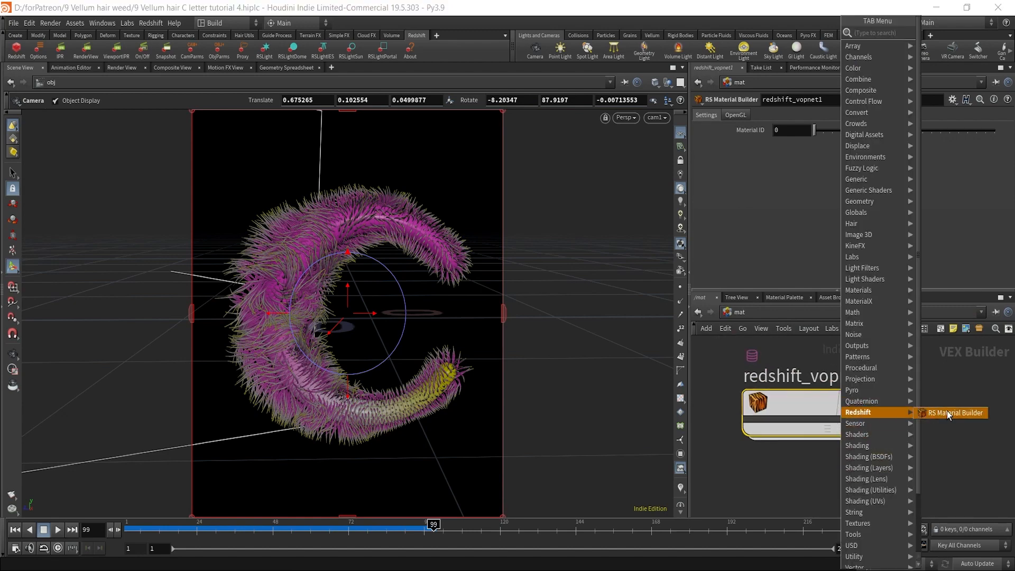
{"action": "left_click", "coordinate": [953, 412]}
{"action": "left_click", "coordinate": [890, 472]}
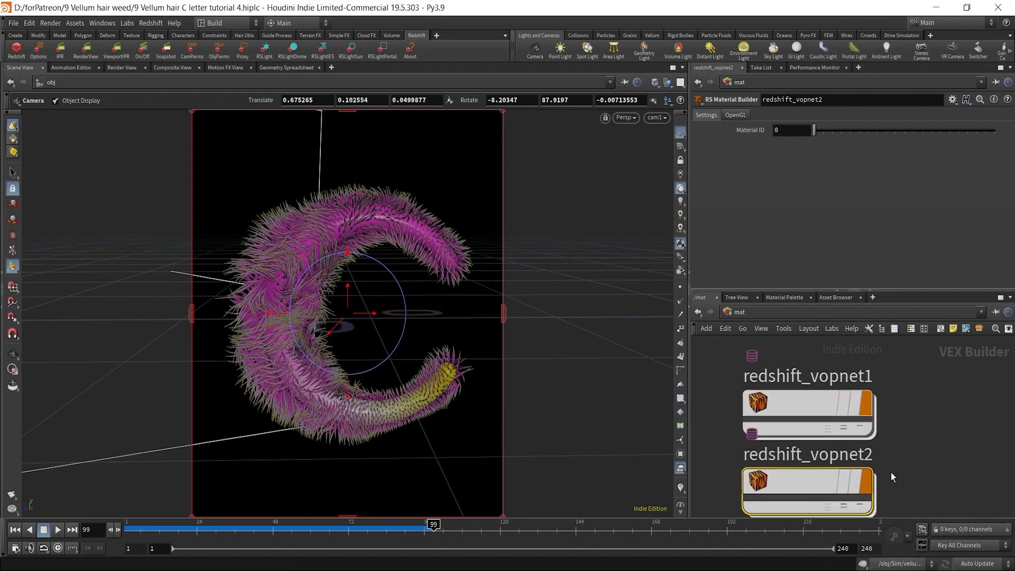
{"action": "key", "text": "Delete"}
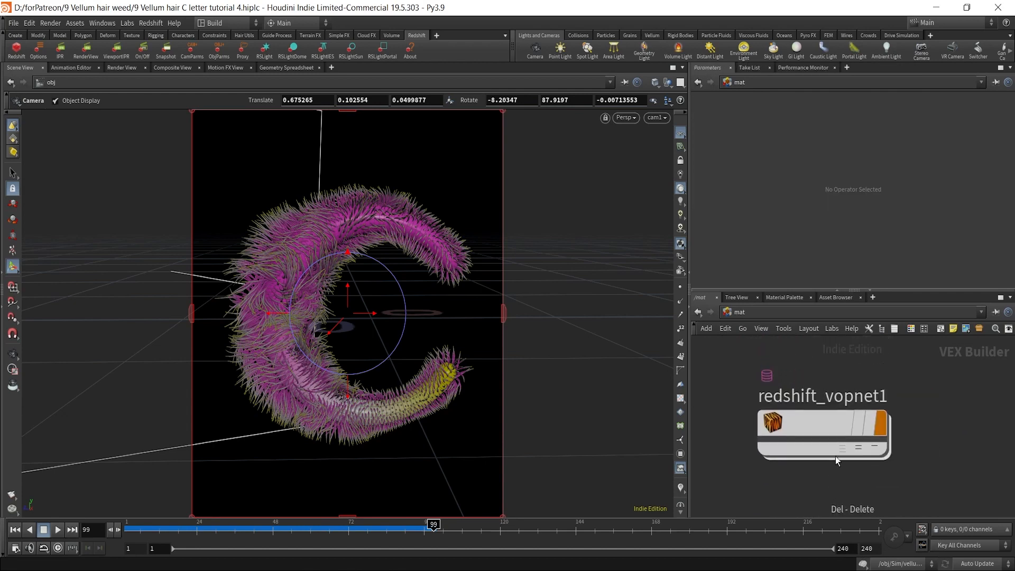
Rename the Redshift material builder as Sim.
{"action": "double_click", "coordinate": [836, 403]}
{"action": "double_click", "coordinate": [836, 403]}
{"action": "type", "text": "Sim"}
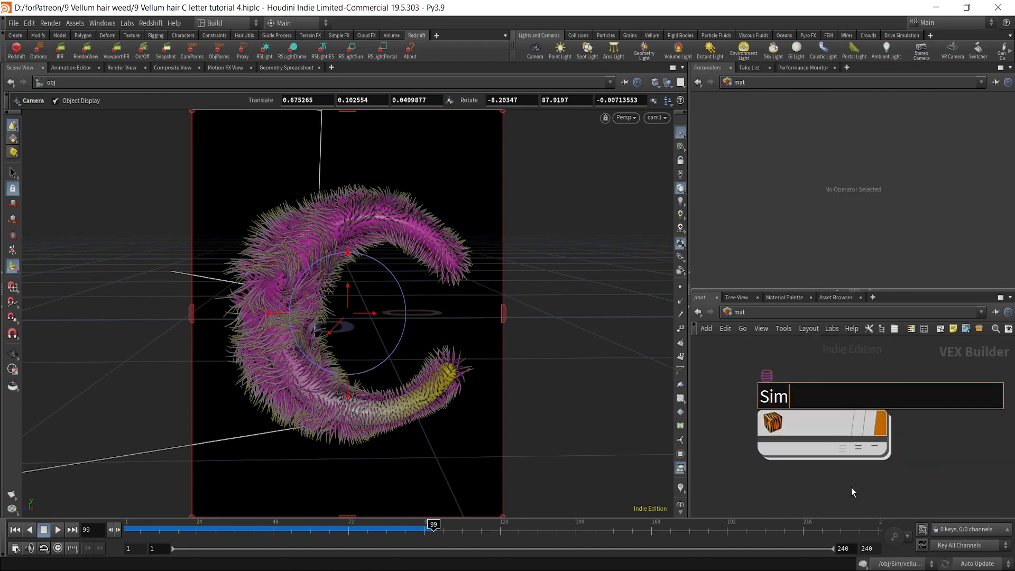
{"action": "key", "text": "Return"}
Open the Sim material network and expand the base property inputs of StandardMaterial1, showing its settings.
{"action": "double_click", "coordinate": [818, 436]}
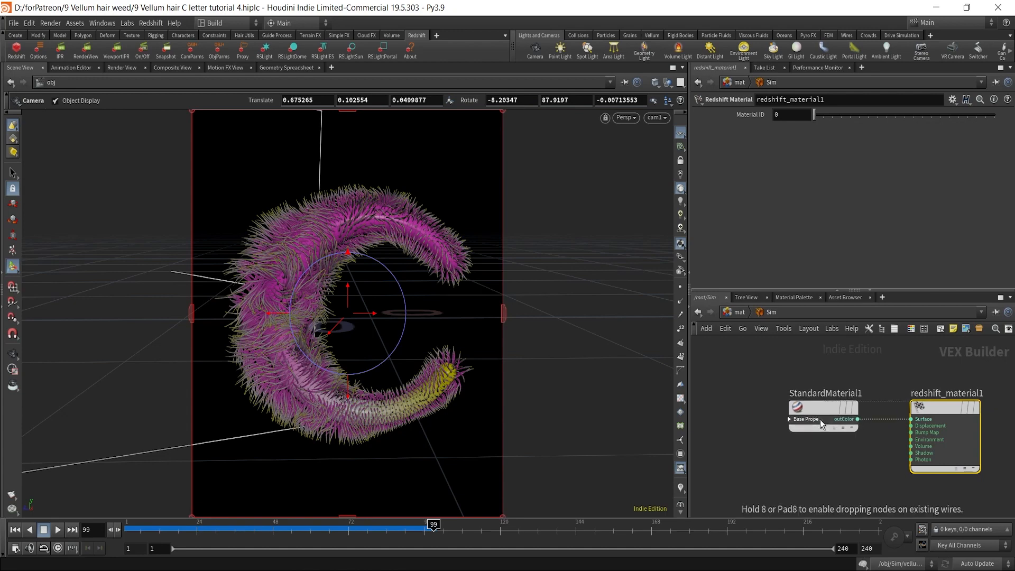
{"action": "left_click", "coordinate": [789, 417]}
{"action": "middle_click_drag", "start_coordinate": [749, 422], "coordinate": [834, 420]}
{"action": "scroll", "coordinate": [852, 421], "scroll_direction": "up", "scroll_amount": 2}
{"action": "left_click", "coordinate": [854, 419]}
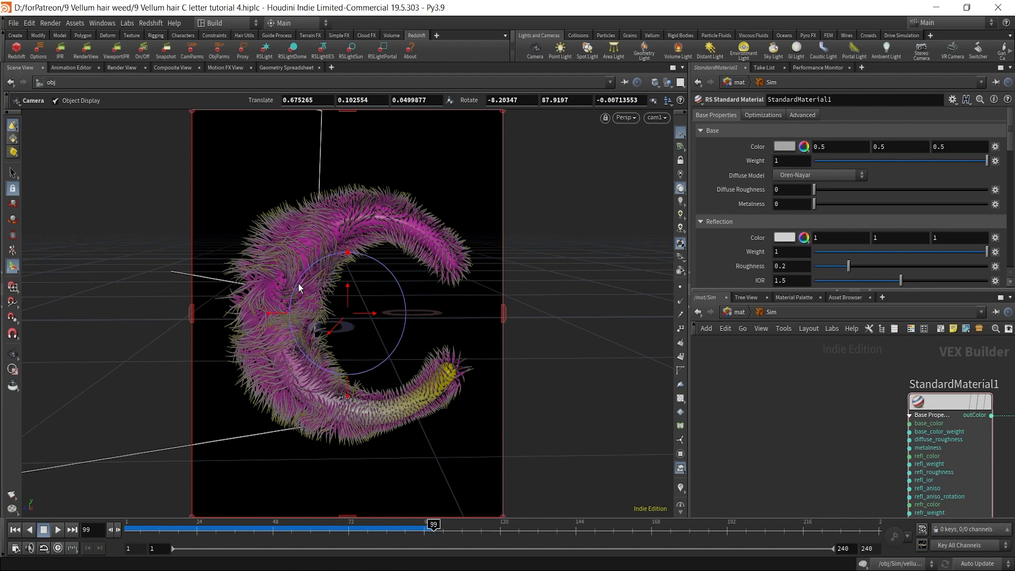
Add an RS Point Attribute node beside StandardMaterial1 in the Sim material network.
{"action": "scroll", "coordinate": [888, 414], "scroll_direction": "down", "scroll_amount": 2}
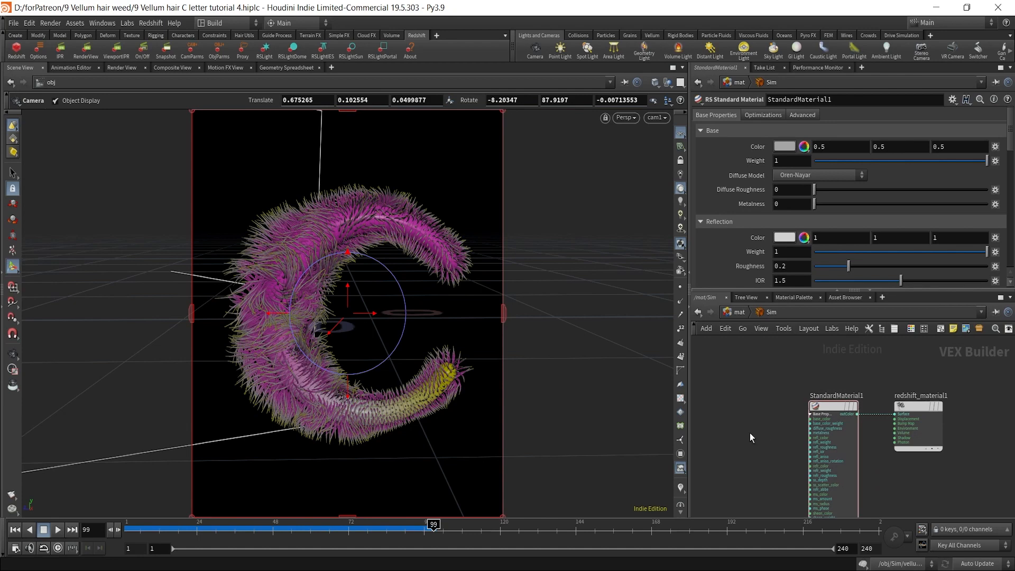
{"action": "scroll", "coordinate": [756, 423], "scroll_direction": "up", "scroll_amount": 1}
{"action": "key", "text": "Tab"}
{"action": "type", "text": "rs"}
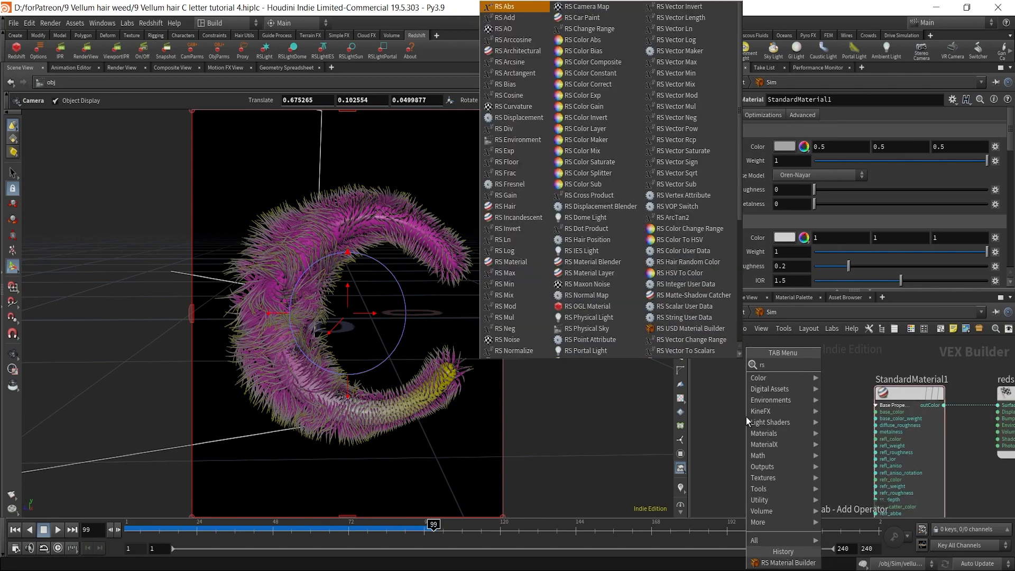
{"action": "type", "text": "point"}
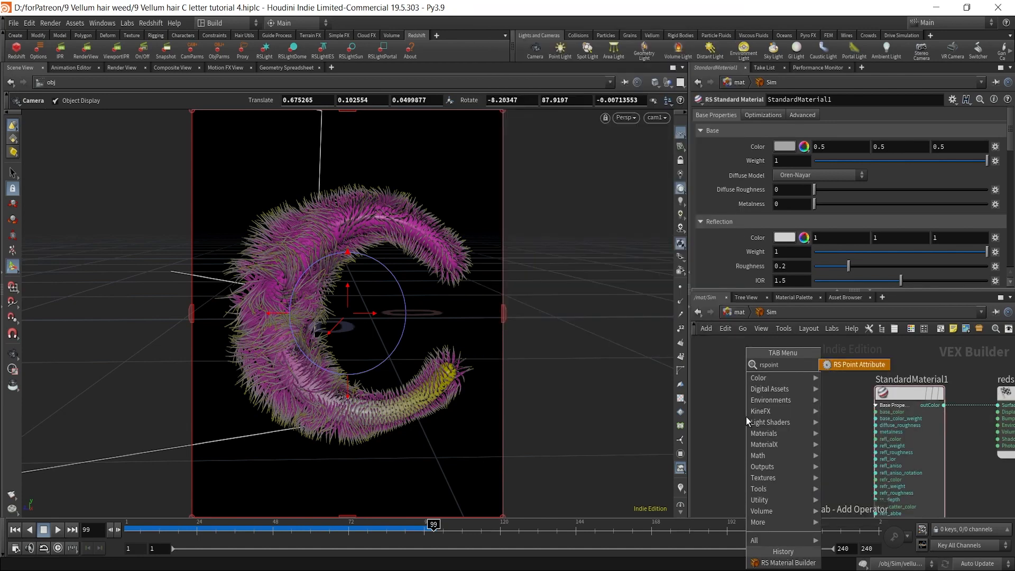
{"action": "left_click", "coordinate": [869, 366]}
{"action": "left_click", "coordinate": [736, 421]}
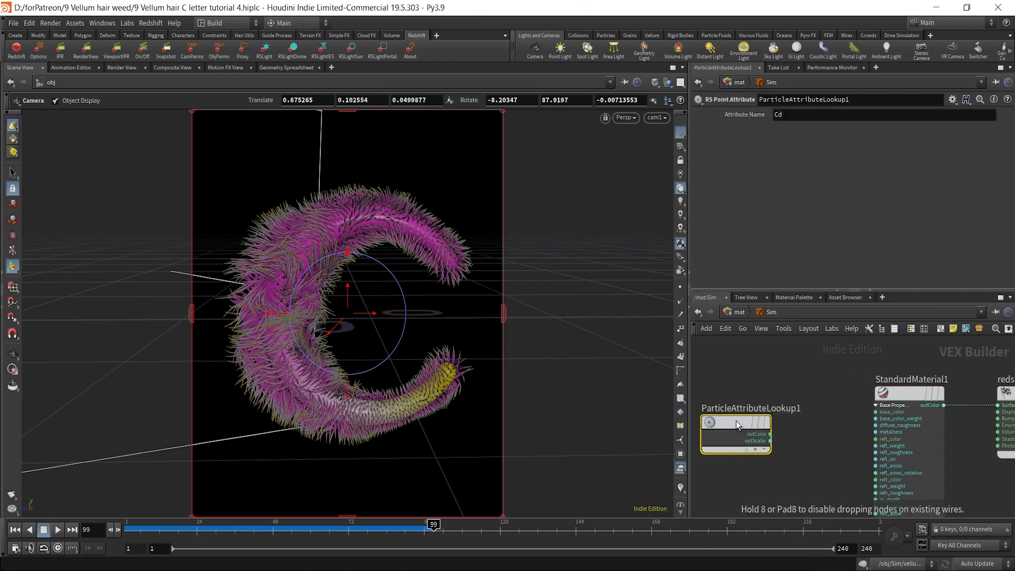
Connect the point attribute node's outColor to the base_color input of StandardMaterial1.
{"action": "middle_click_drag", "start_coordinate": [762, 366], "coordinate": [817, 370]}
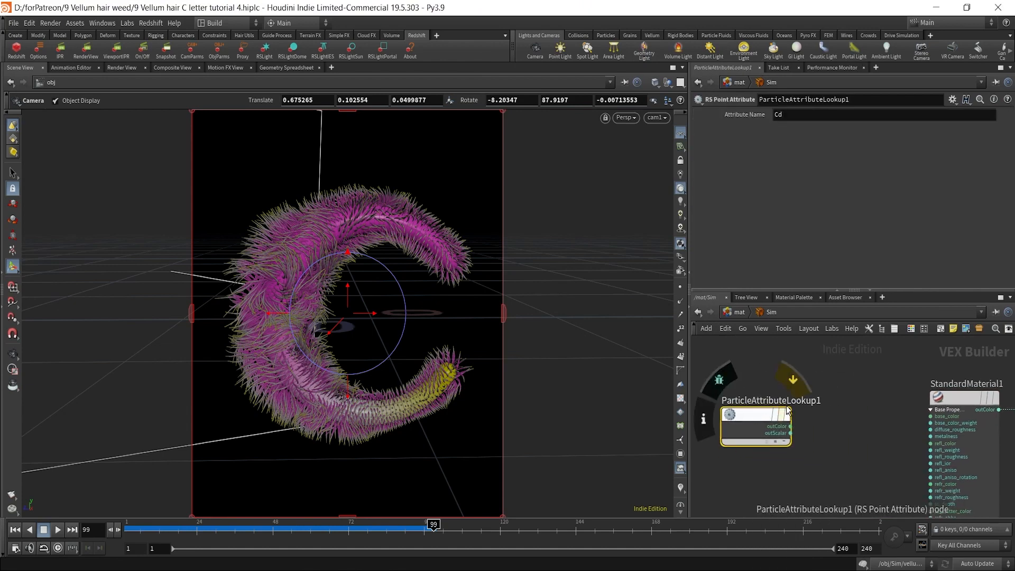
{"action": "scroll", "coordinate": [845, 438], "scroll_direction": "down", "scroll_amount": 1}
{"action": "middle_click_drag", "start_coordinate": [846, 438], "coordinate": [807, 436]}
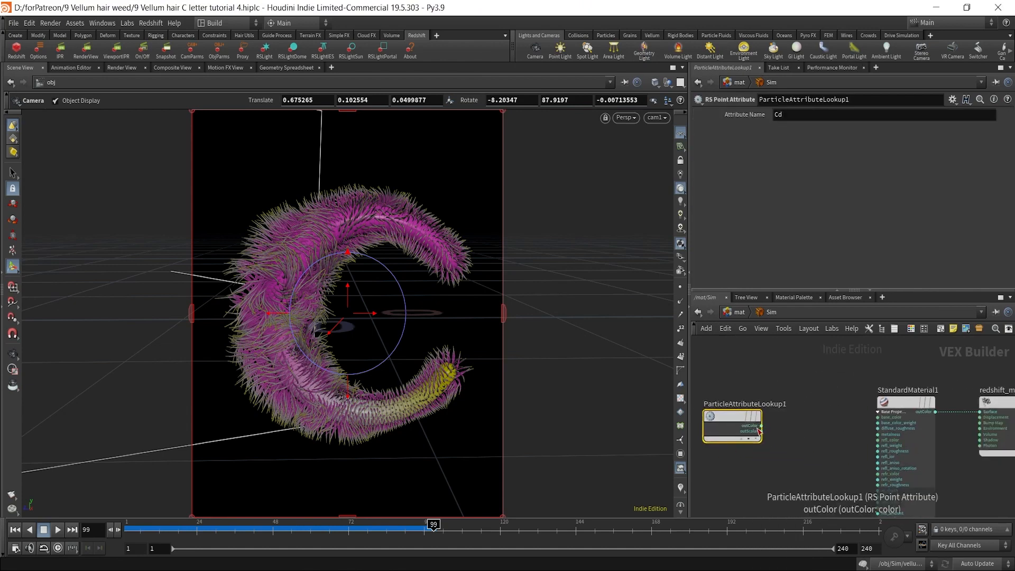
{"action": "scroll", "coordinate": [764, 428], "scroll_direction": "up", "scroll_amount": 2}
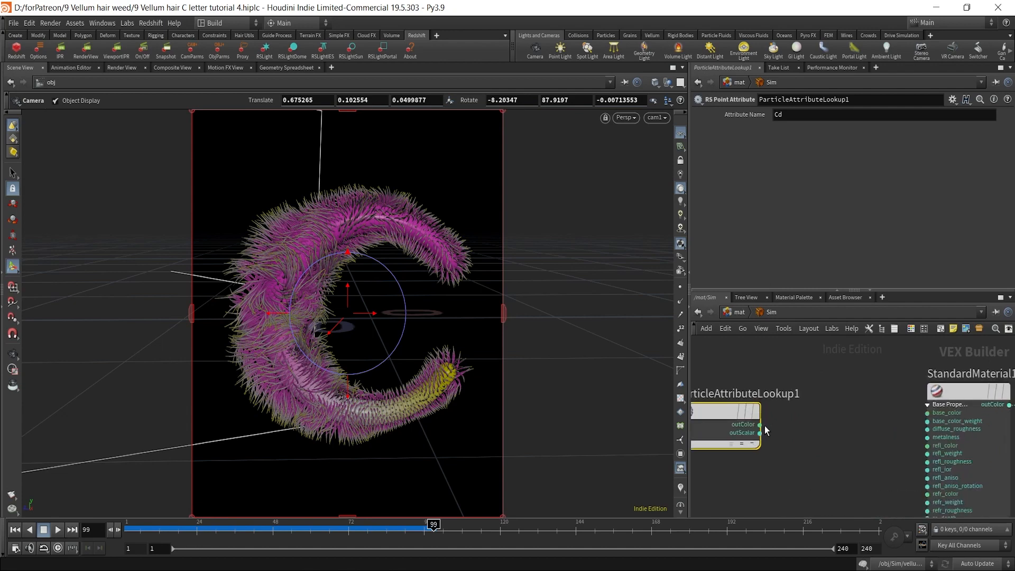
{"action": "left_click_drag", "start_coordinate": [765, 426], "coordinate": [927, 413]}
{"action": "scroll", "coordinate": [835, 436], "scroll_direction": "down", "scroll_amount": 2}
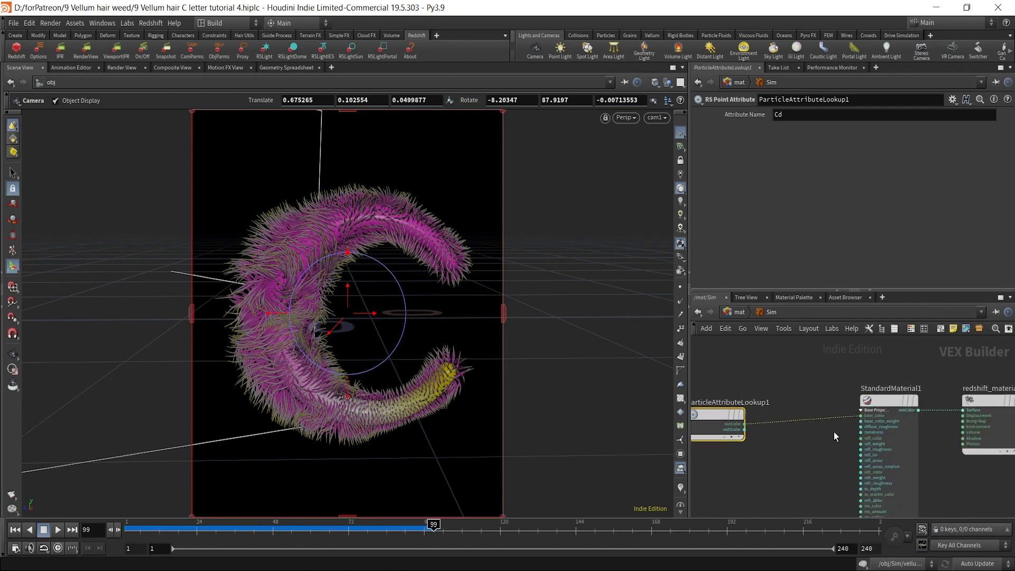
Check the settings of StandardMaterial1 and the point attribute node, including its attribute name and base colour connection.
{"action": "left_click", "coordinate": [911, 435]}
{"action": "scroll", "coordinate": [762, 446], "scroll_direction": "up", "scroll_amount": 3}
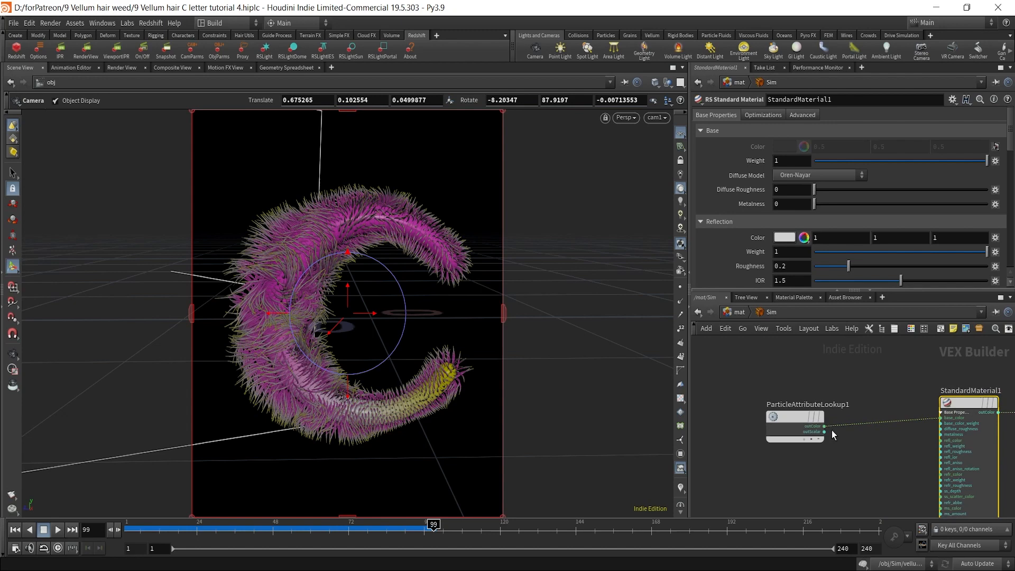
{"action": "left_click", "coordinate": [786, 414]}
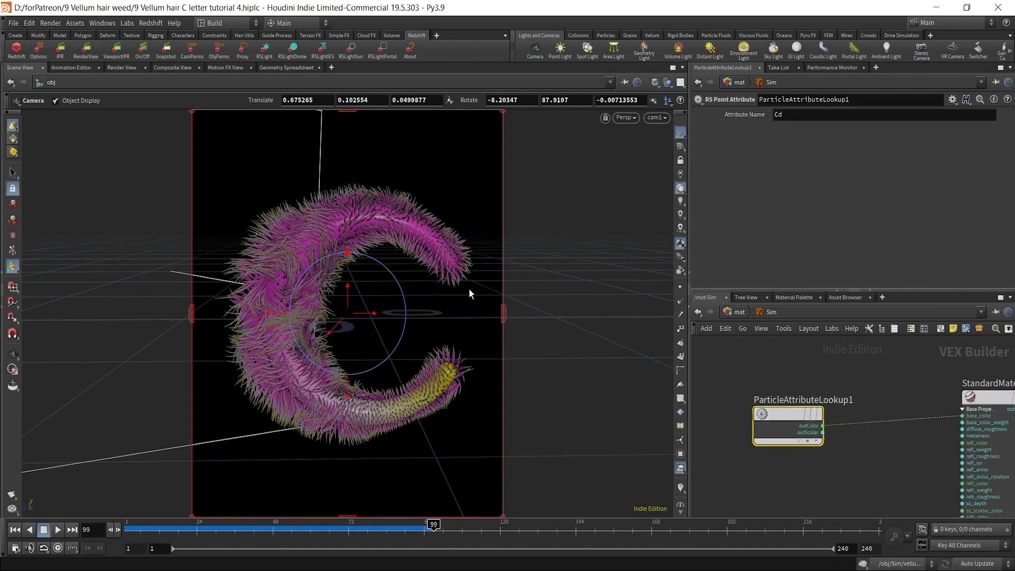
{"action": "middle_click_drag", "start_coordinate": [889, 462], "coordinate": [794, 459]}
{"action": "left_click", "coordinate": [906, 399]}
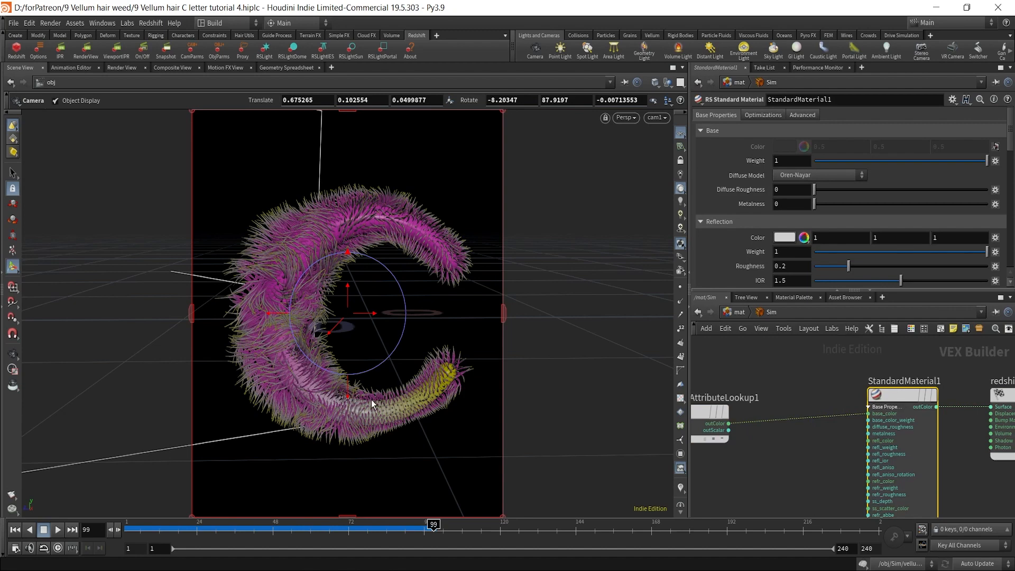
{"action": "left_click", "coordinate": [821, 487]}
{"action": "scroll", "coordinate": [734, 444], "scroll_direction": "down", "scroll_amount": 1}
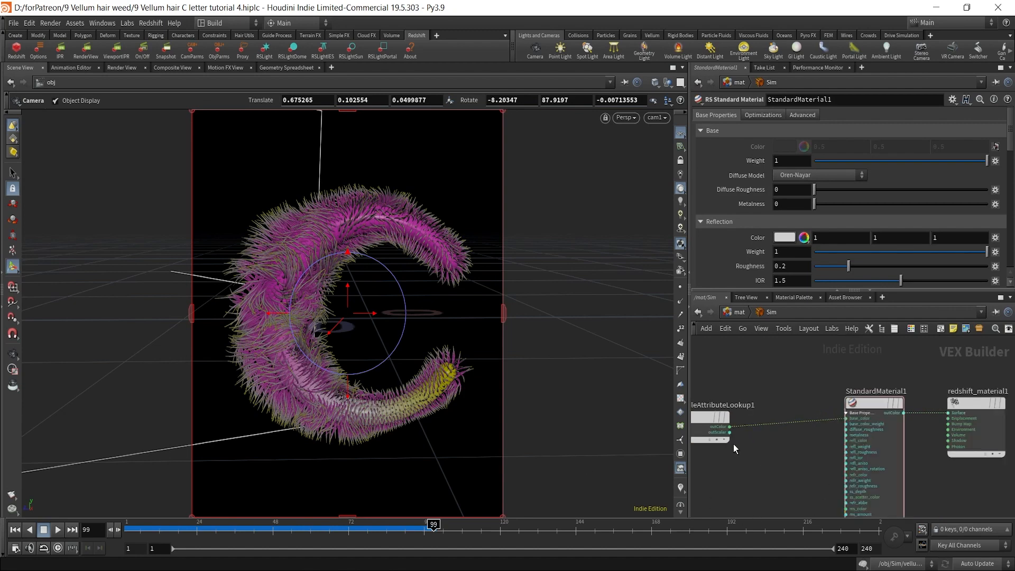
{"action": "middle_click_drag", "start_coordinate": [734, 445], "coordinate": [782, 423]}
{"action": "scroll", "coordinate": [801, 405], "scroll_direction": "up", "scroll_amount": 1}
{"action": "left_click", "coordinate": [786, 403]}
{"action": "scroll", "coordinate": [865, 436], "scroll_direction": "down", "scroll_amount": 2}
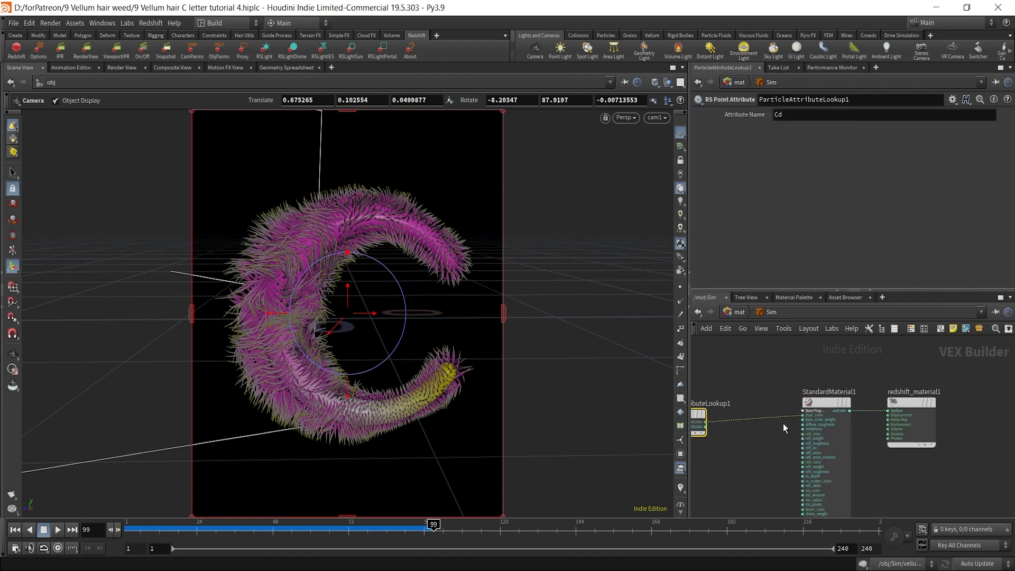
{"action": "scroll", "coordinate": [862, 428], "scroll_direction": "up", "scroll_amount": 3}
Set the reflection roughness of StandardMaterial1 to 0.336.
{"action": "left_click", "coordinate": [862, 427]}
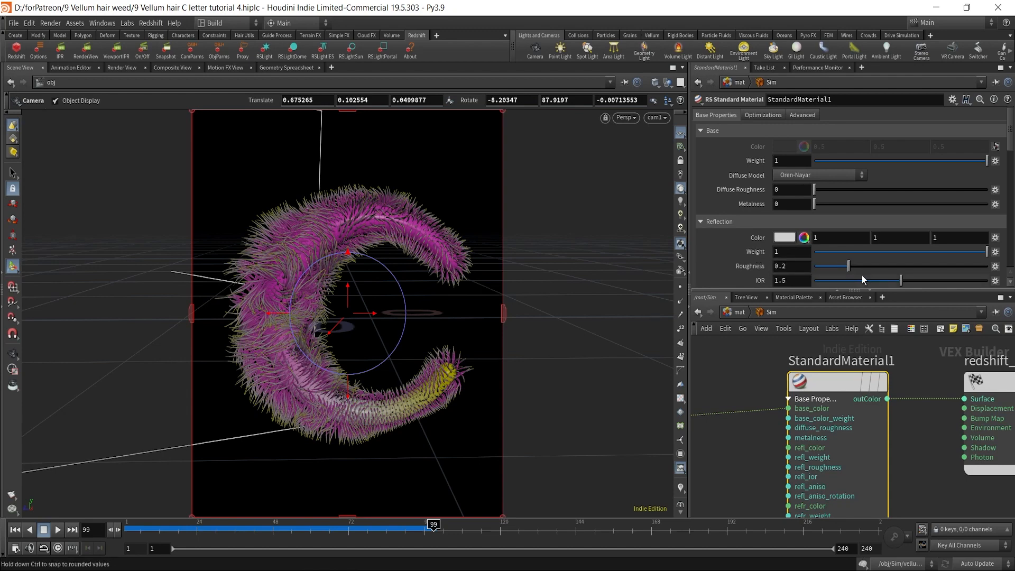
{"action": "left_click_drag", "start_coordinate": [862, 268], "coordinate": [871, 275]}
{"action": "scroll", "coordinate": [732, 256], "scroll_direction": "down", "scroll_amount": 8}
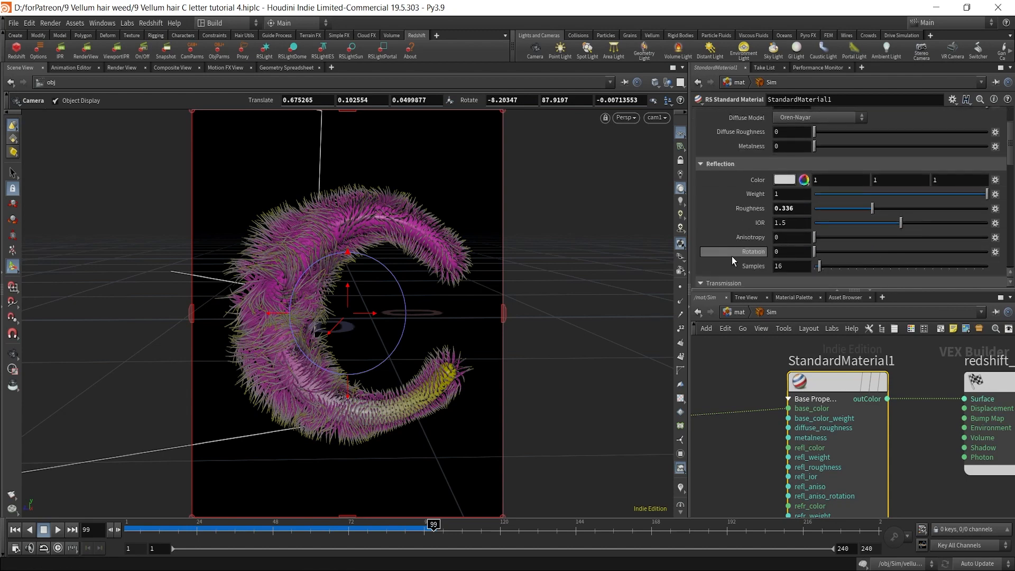
Expand the Subsurface settings of StandardMaterial1 and set the weight to 0.3 and the scale to 0.251.
{"action": "scroll", "coordinate": [732, 256], "scroll_direction": "down", "scroll_amount": 10}
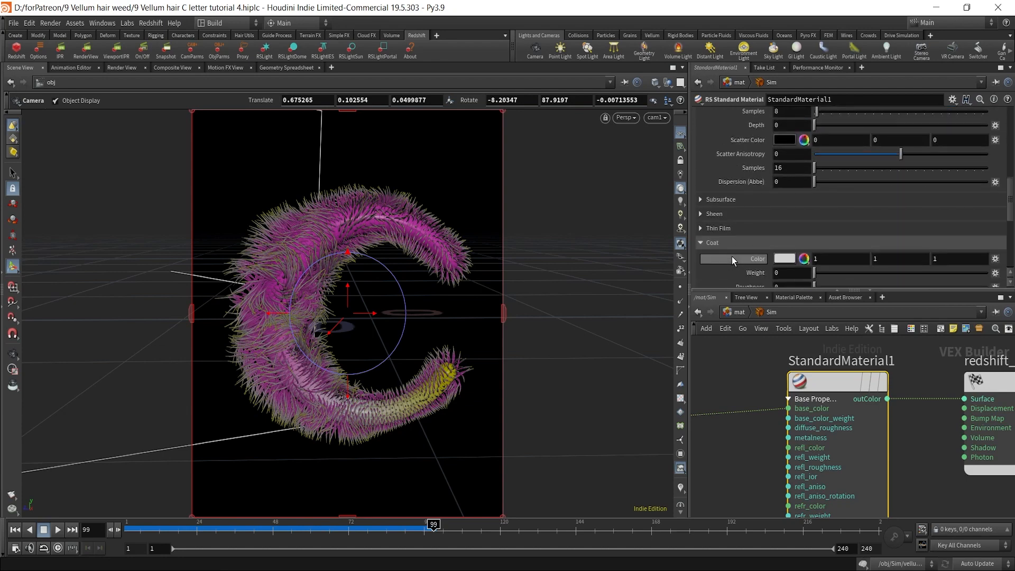
{"action": "scroll", "coordinate": [709, 174], "scroll_direction": "up", "scroll_amount": 1}
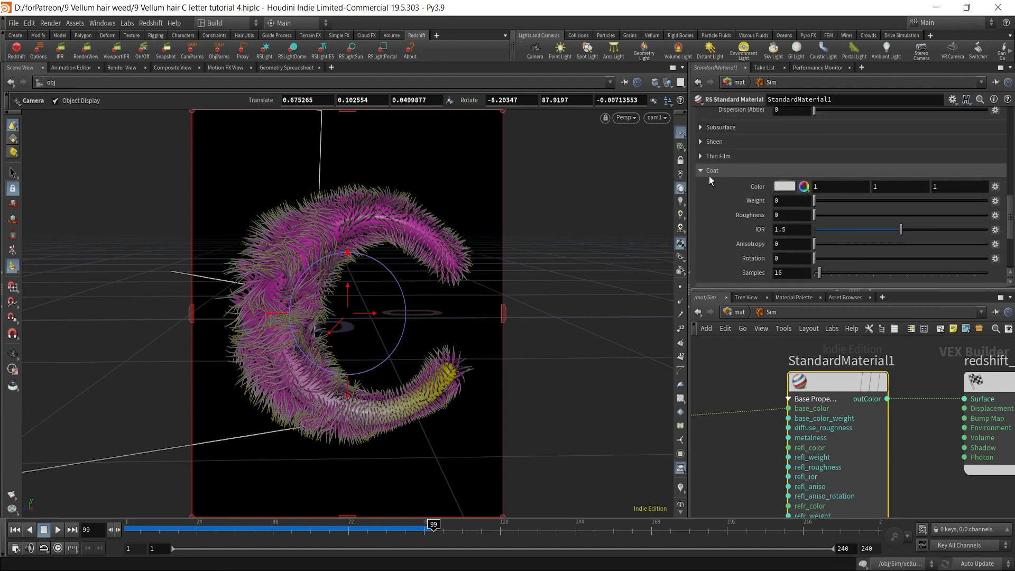
{"action": "left_click", "coordinate": [700, 128]}
{"action": "scroll", "coordinate": [737, 192], "scroll_direction": "up", "scroll_amount": 4}
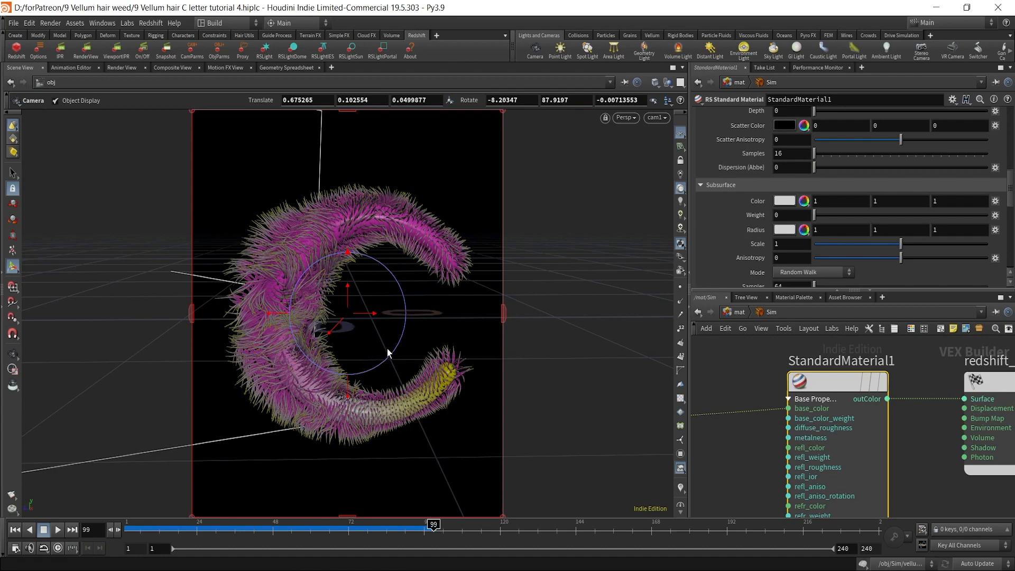
{"action": "left_click_drag", "start_coordinate": [815, 216], "coordinate": [867, 224]}
{"action": "left_click_drag", "start_coordinate": [902, 243], "coordinate": [836, 251]}
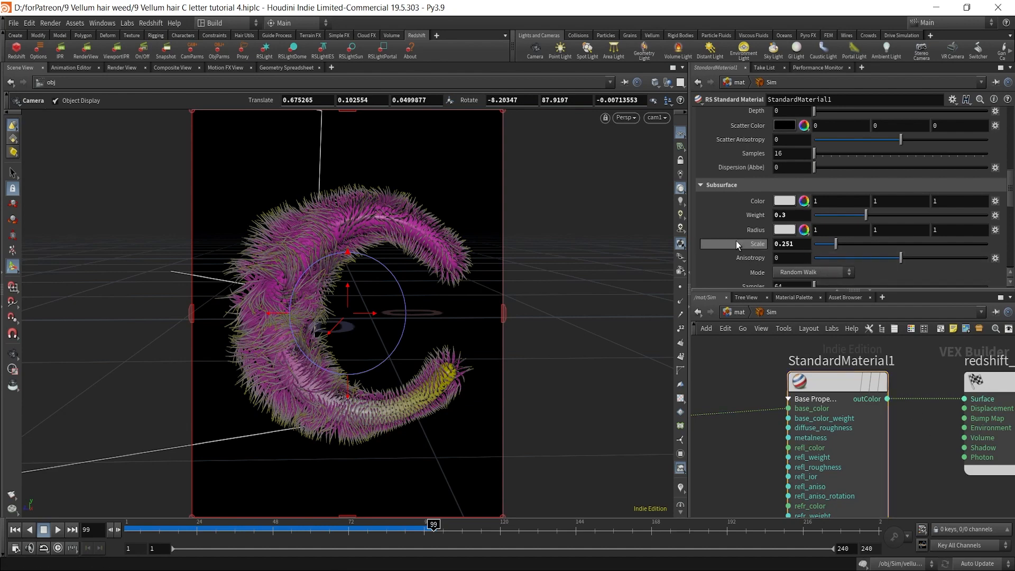
Lower the red component of the Subsurface radius to a light cyan, and review the remaining material settings down to Geometry.
{"action": "left_click", "coordinate": [803, 230]}
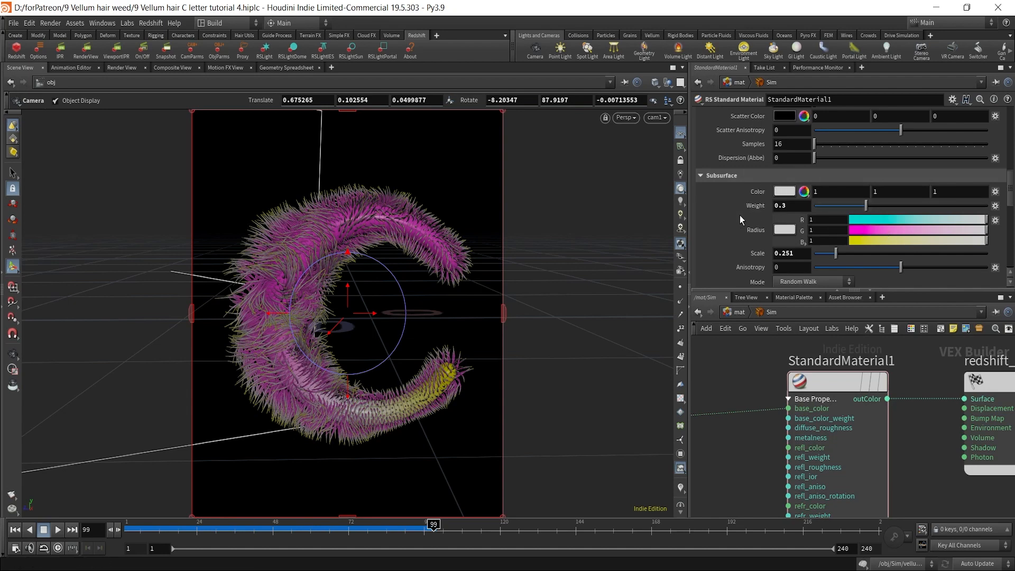
{"action": "left_click", "coordinate": [946, 220]}
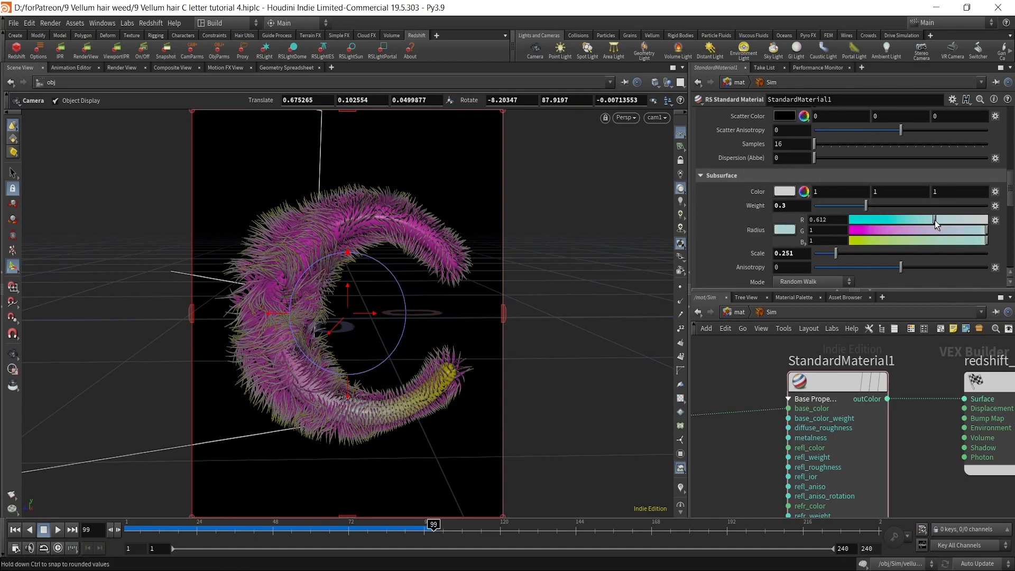
{"action": "left_click_drag", "start_coordinate": [935, 220], "coordinate": [929, 220]}
{"action": "scroll", "coordinate": [725, 262], "scroll_direction": "down", "scroll_amount": 2}
{"action": "scroll", "coordinate": [742, 255], "scroll_direction": "down", "scroll_amount": 8}
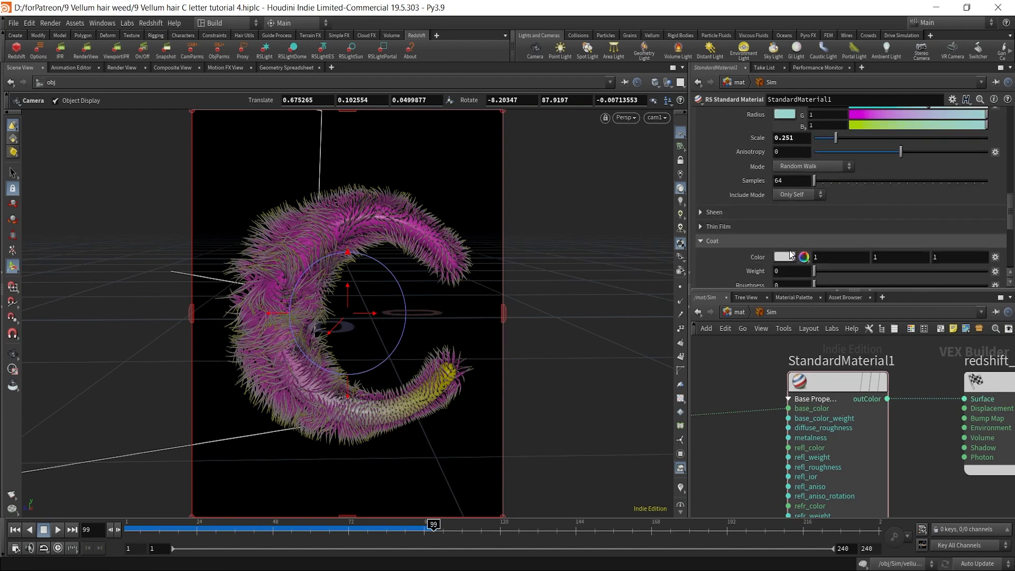
{"action": "scroll", "coordinate": [741, 255], "scroll_direction": "down", "scroll_amount": 3}
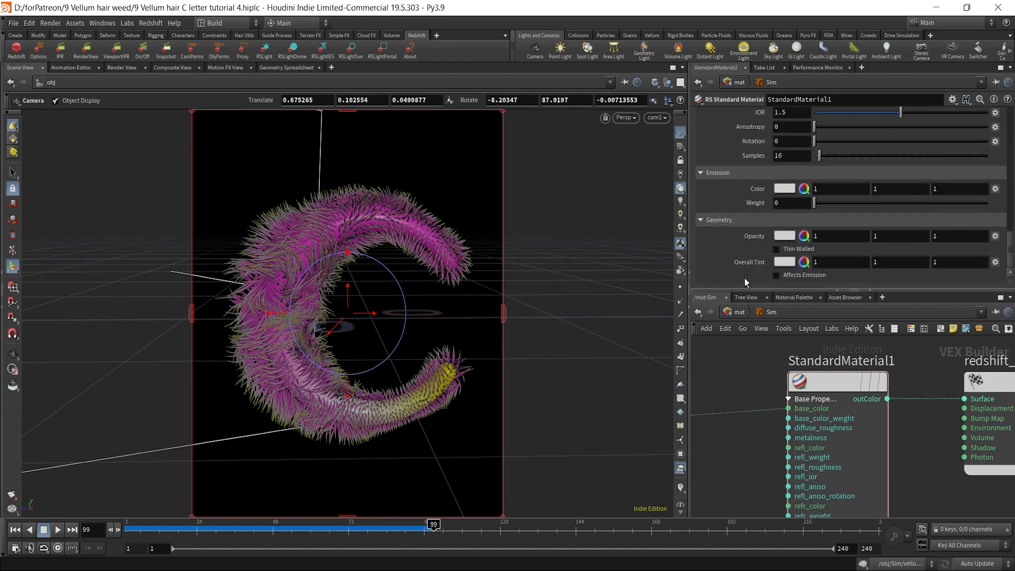
Return to the obj network and assign the /mat/Sim material to the Sim geometry object.
{"action": "left_click", "coordinate": [740, 312]}
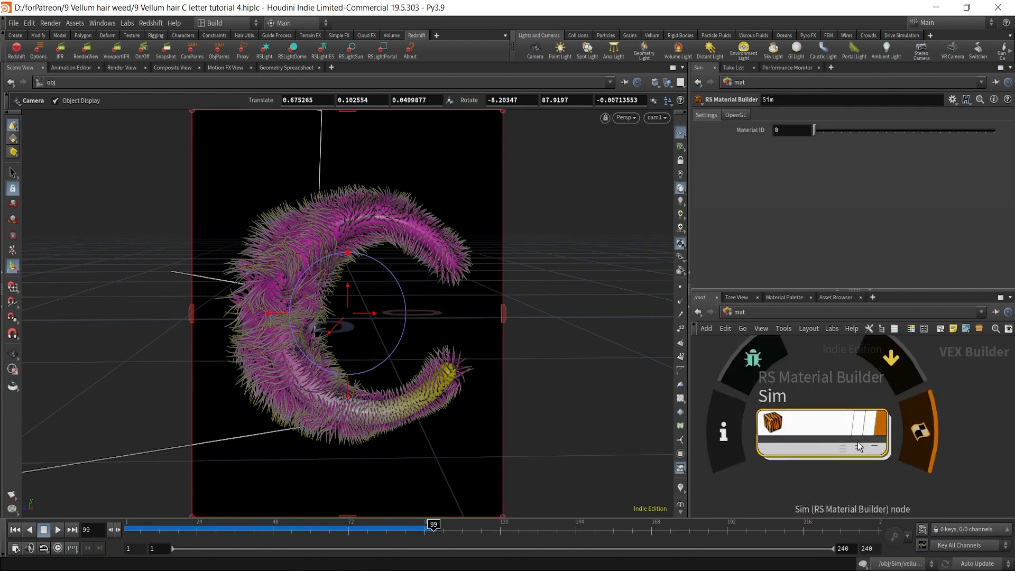
{"action": "left_click", "coordinate": [759, 310]}
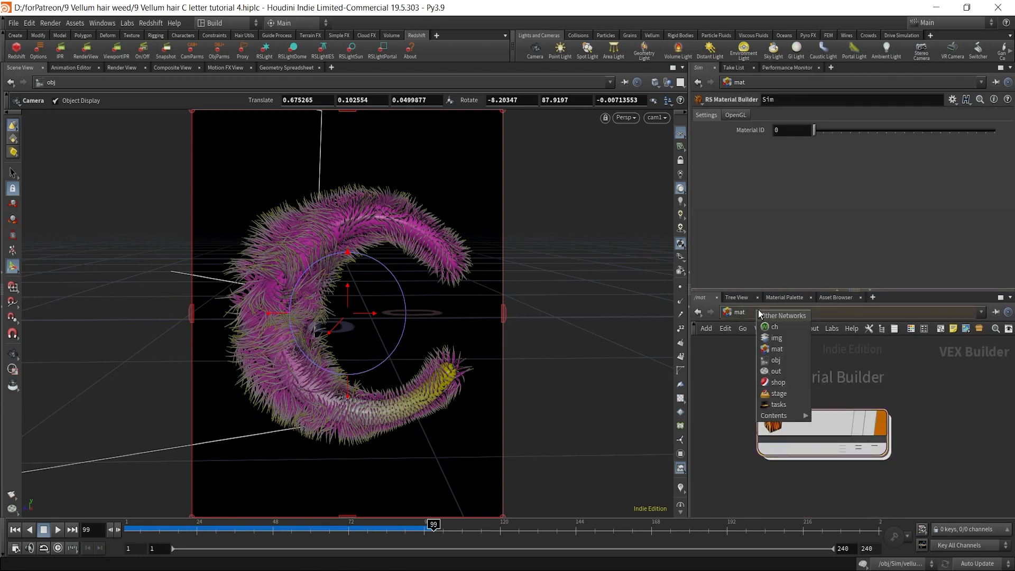
{"action": "left_click", "coordinate": [774, 360]}
{"action": "left_click", "coordinate": [739, 418]}
{"action": "scroll", "coordinate": [741, 415], "scroll_direction": "up", "scroll_amount": 3}
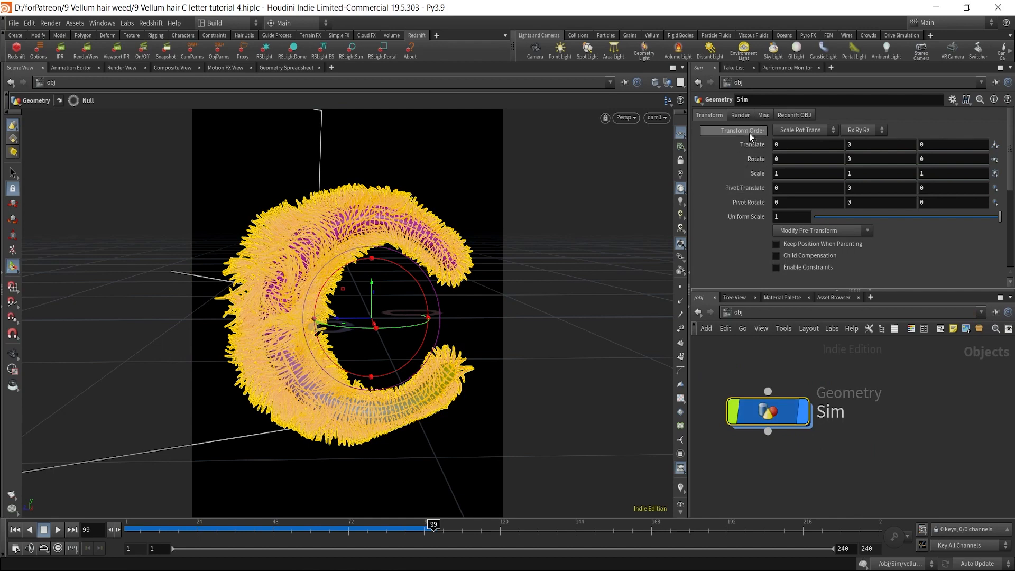
{"action": "left_click", "coordinate": [742, 116]}
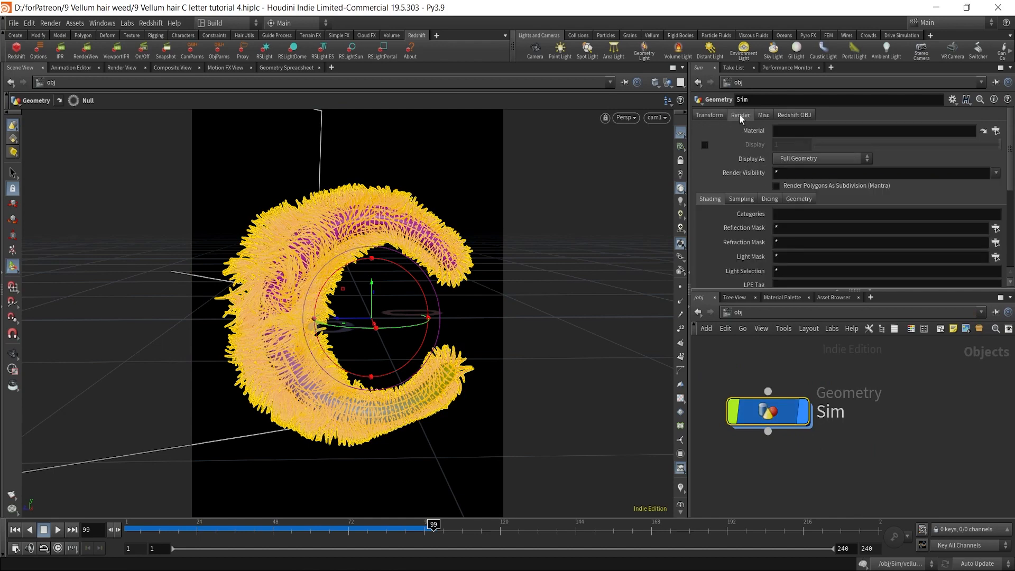
{"action": "left_click", "coordinate": [996, 130]}
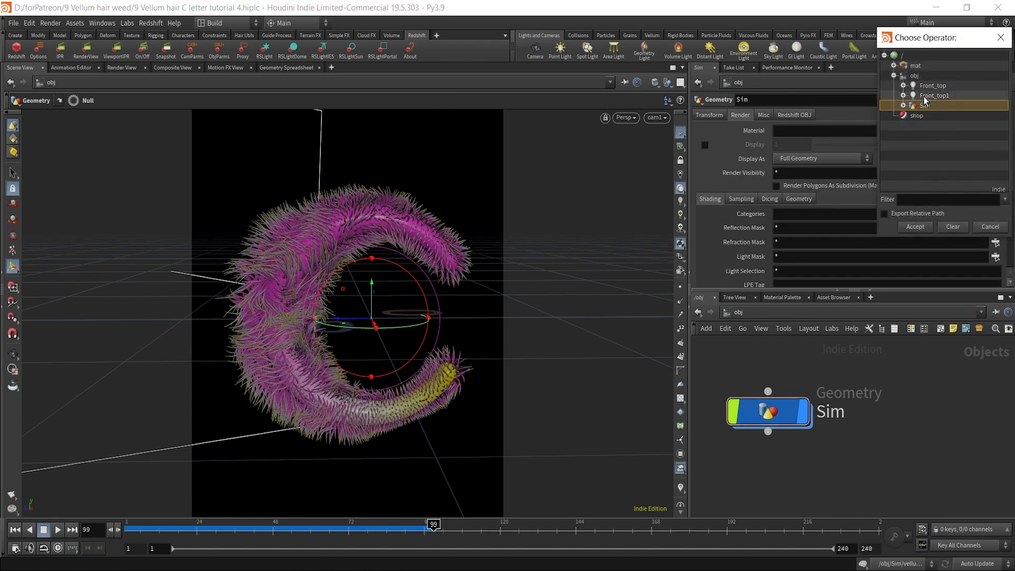
{"action": "left_click", "coordinate": [895, 66]}
{"action": "double_click", "coordinate": [920, 77]}
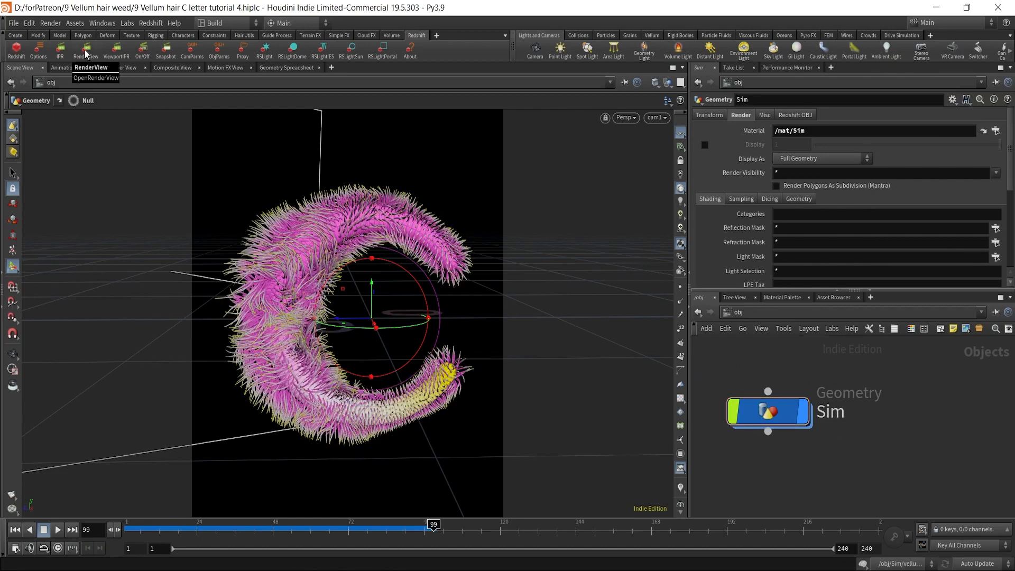
Render the letter with its new material in the Redshift Render View, inspect it at up to 80% zoom, and close the window.
{"action": "left_click", "coordinate": [85, 53]}
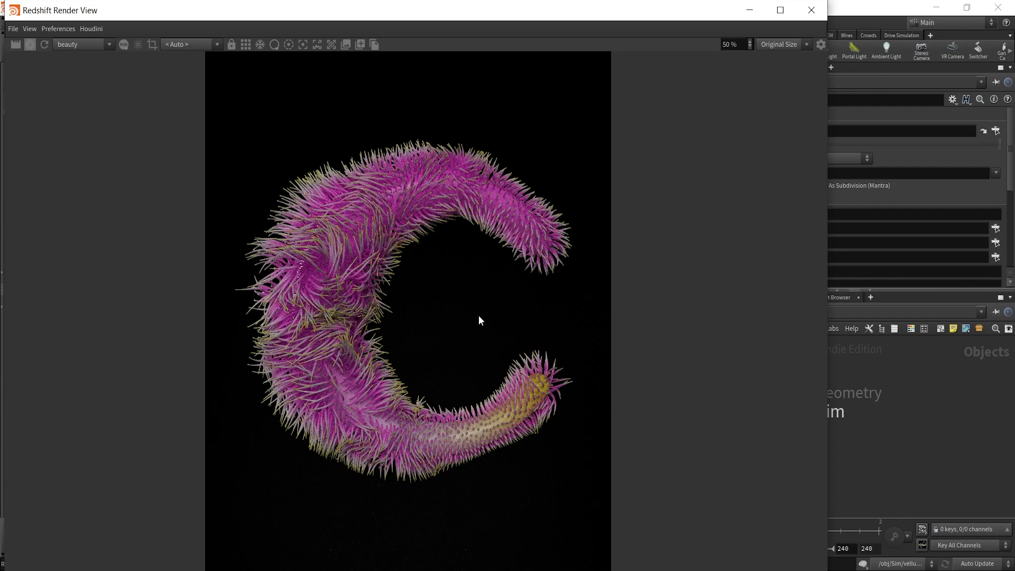
{"action": "scroll", "coordinate": [523, 257], "scroll_direction": "down", "scroll_amount": 2}
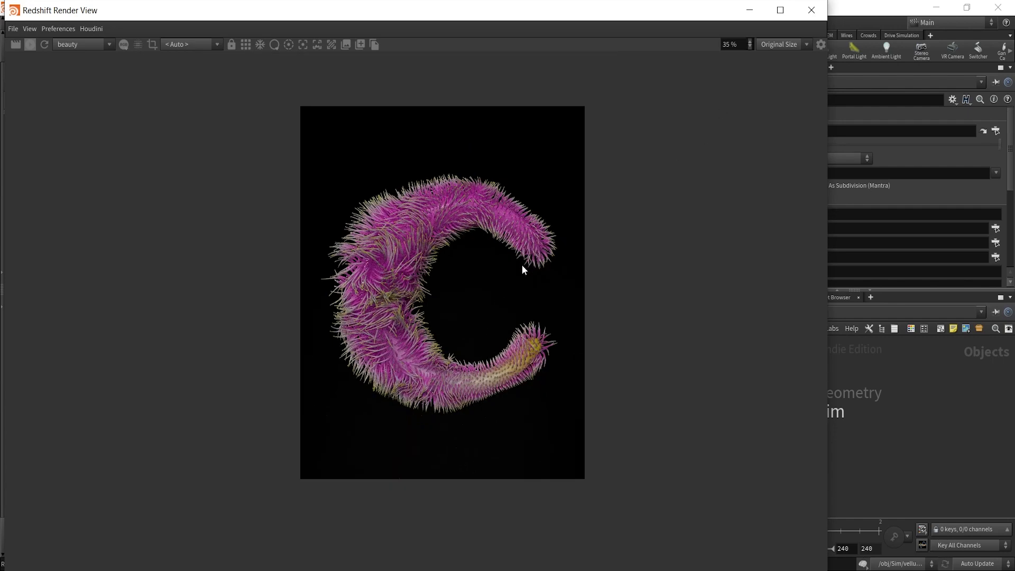
{"action": "scroll", "coordinate": [532, 296], "scroll_direction": "up", "scroll_amount": 2}
{"action": "scroll", "coordinate": [440, 301], "scroll_direction": "up", "scroll_amount": 3}
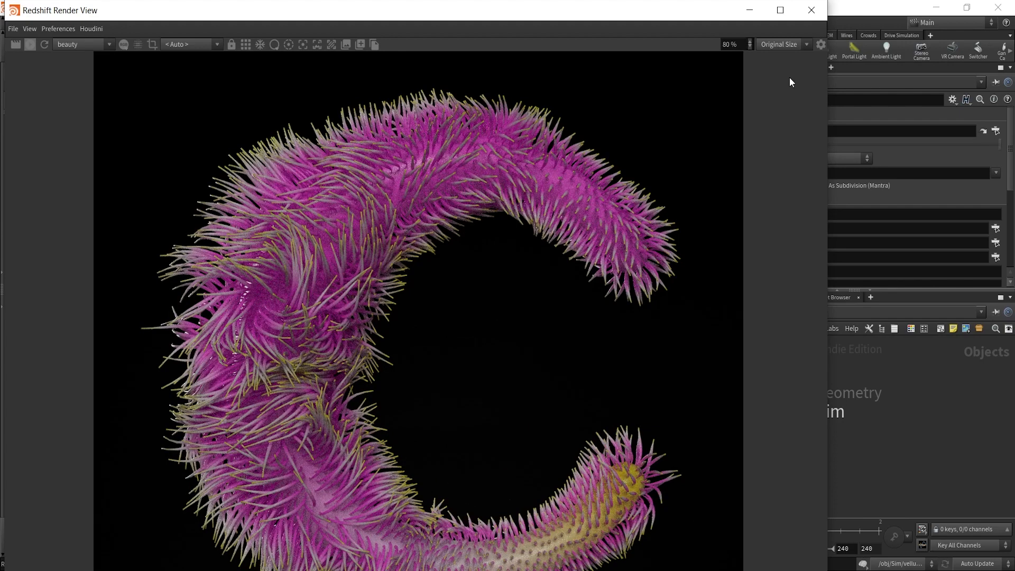
{"action": "left_click", "coordinate": [812, 10]}
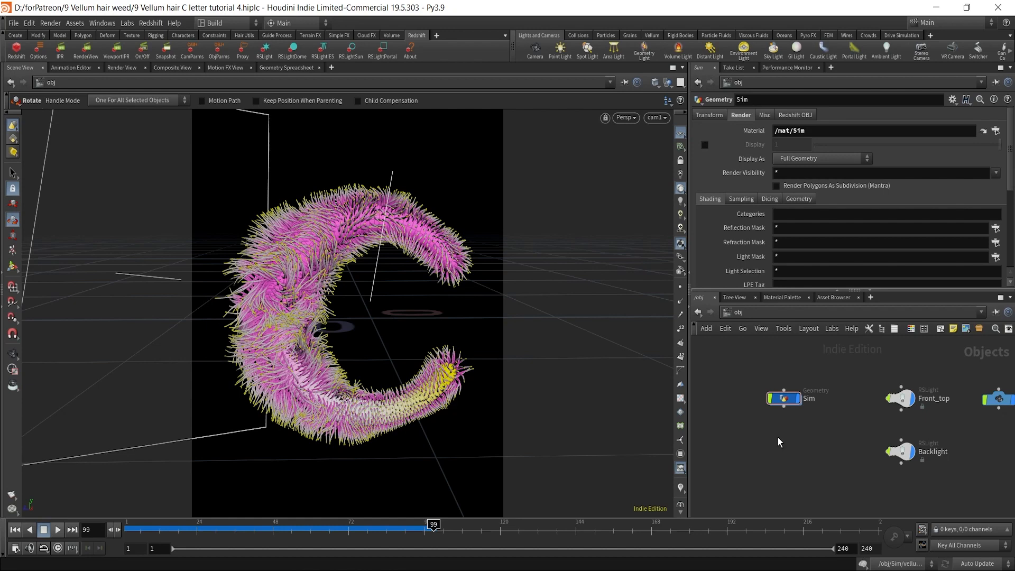
Set the intensity of the Front_top light to 0.5.
{"action": "key", "text": "h"}
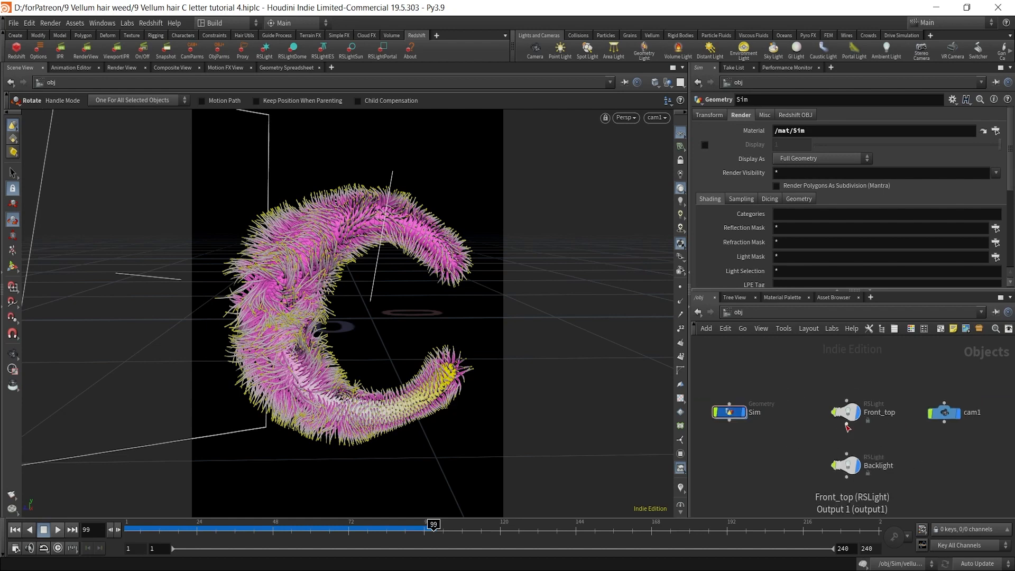
{"action": "left_click", "coordinate": [874, 412]}
{"action": "scroll", "coordinate": [774, 227], "scroll_direction": "up", "scroll_amount": 5}
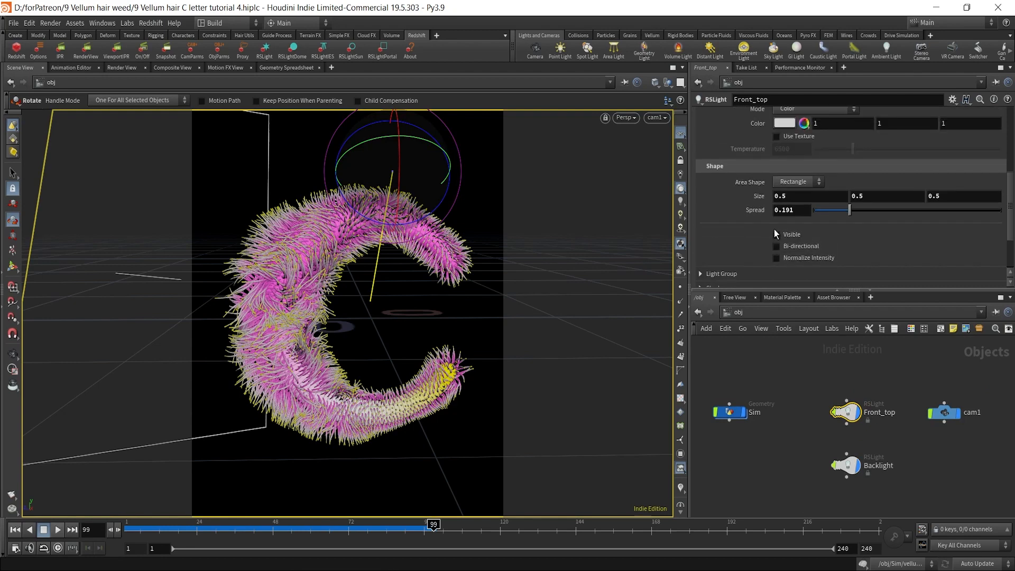
{"action": "scroll", "coordinate": [734, 178], "scroll_direction": "up", "scroll_amount": 4}
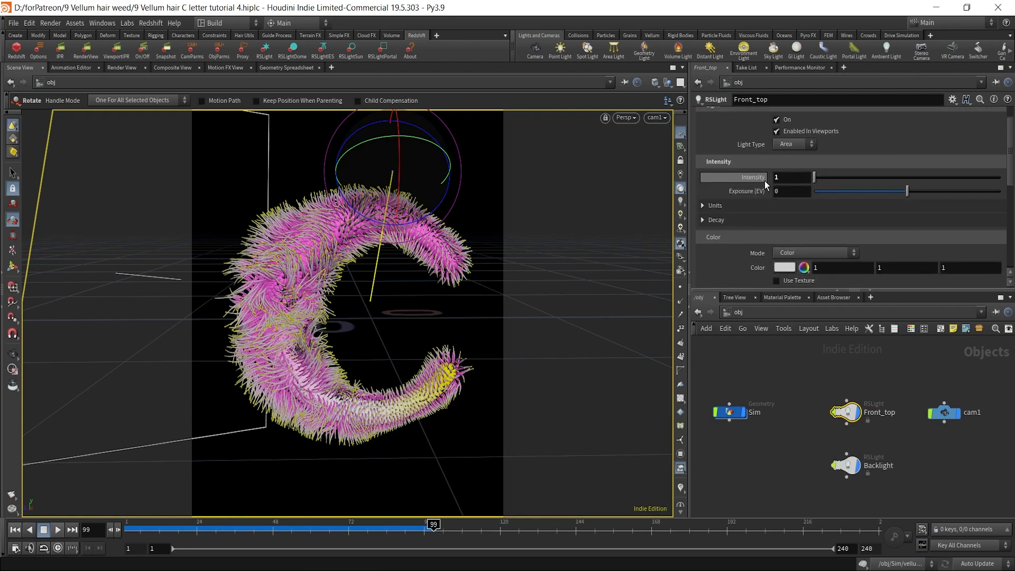
{"action": "left_click", "coordinate": [789, 178]}
{"action": "type", "text": "0.5"}
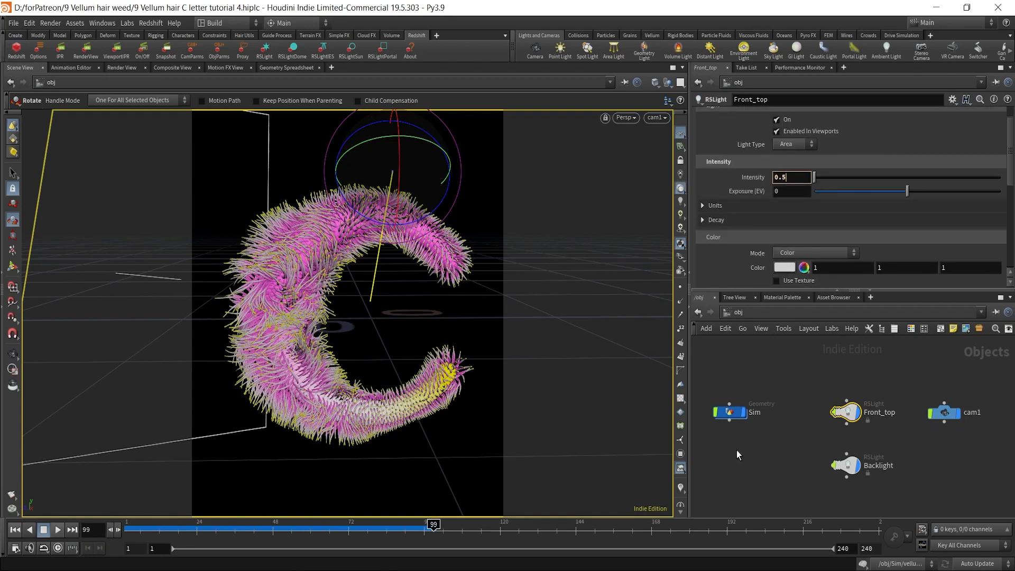
{"action": "key", "text": "Return"}
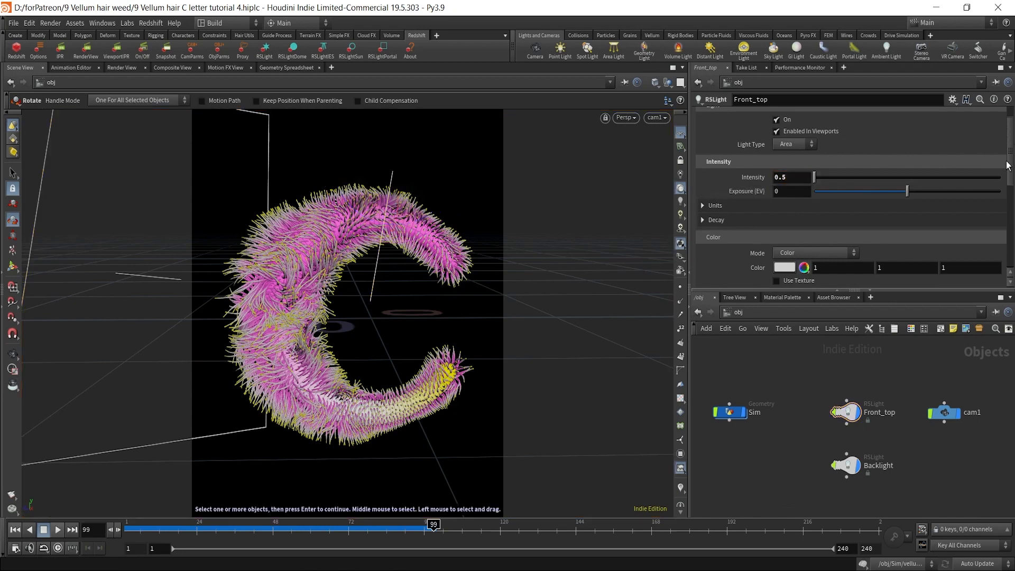
Enable Normalize Intensity on both the Front_top and Backlight area lights.
{"action": "left_click_drag", "start_coordinate": [1010, 132], "coordinate": [1011, 208]}
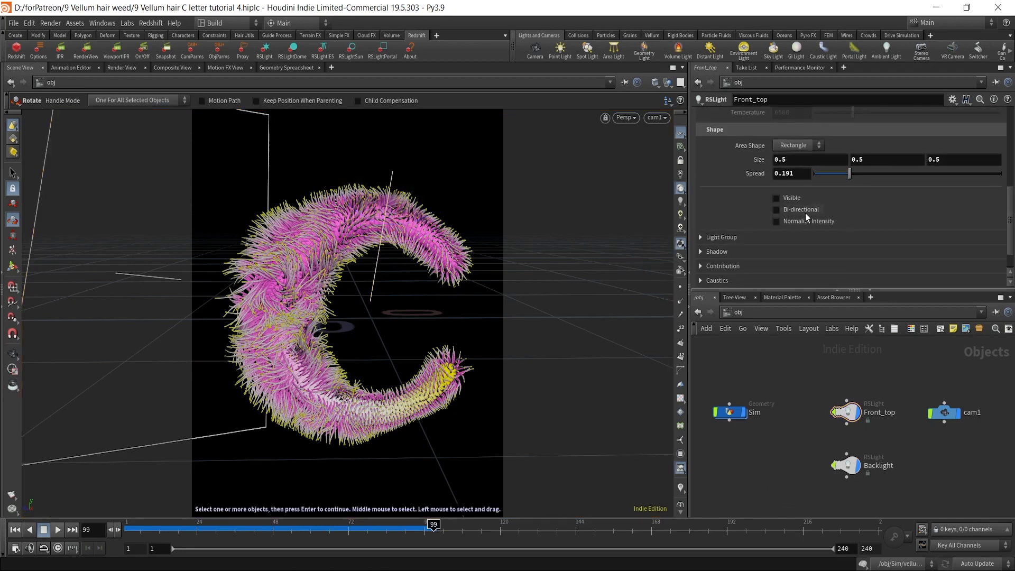
{"action": "left_click", "coordinate": [776, 222]}
{"action": "left_click", "coordinate": [849, 474]}
{"action": "left_click", "coordinate": [776, 221]}
Set the intensity of the Backlight to 0.5 and check its shape settings.
{"action": "scroll", "coordinate": [1011, 207], "scroll_direction": "up", "scroll_amount": 3}
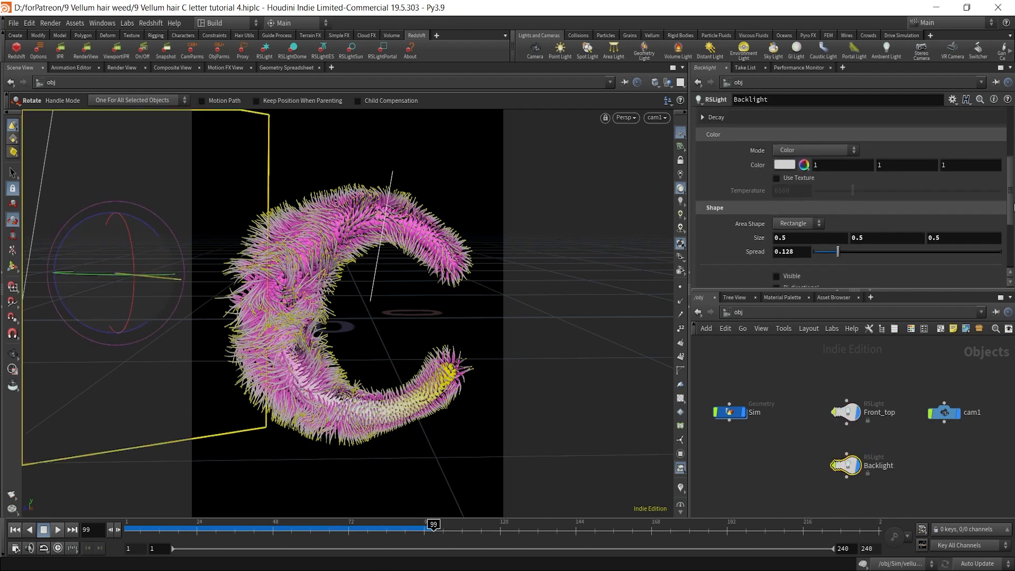
{"action": "scroll", "coordinate": [1014, 206], "scroll_direction": "up", "scroll_amount": 4}
{"action": "left_click", "coordinate": [794, 203]}
{"action": "type", "text": "0.5"}
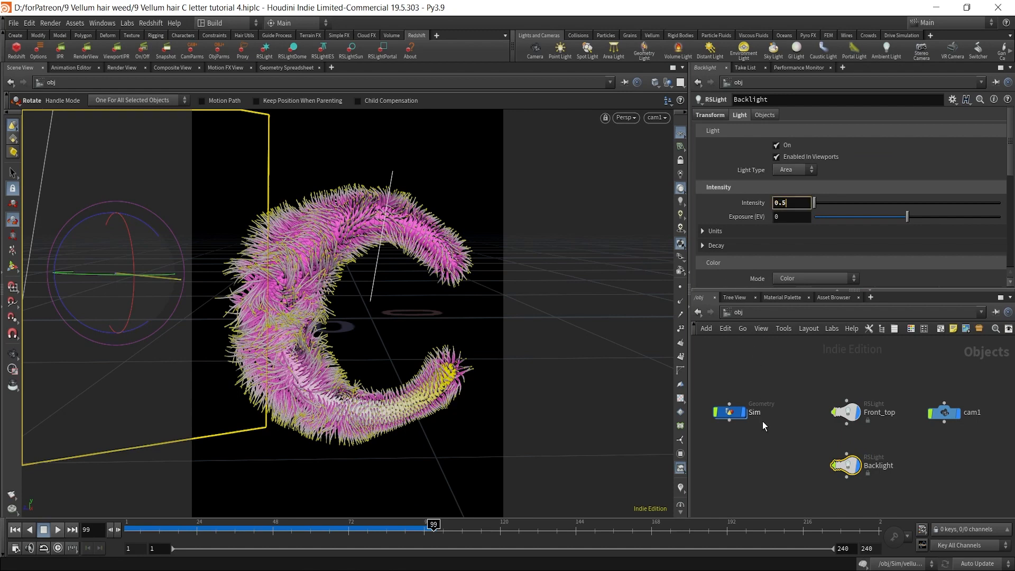
{"action": "key", "text": "Return"}
{"action": "scroll", "coordinate": [780, 222], "scroll_direction": "down", "scroll_amount": 5}
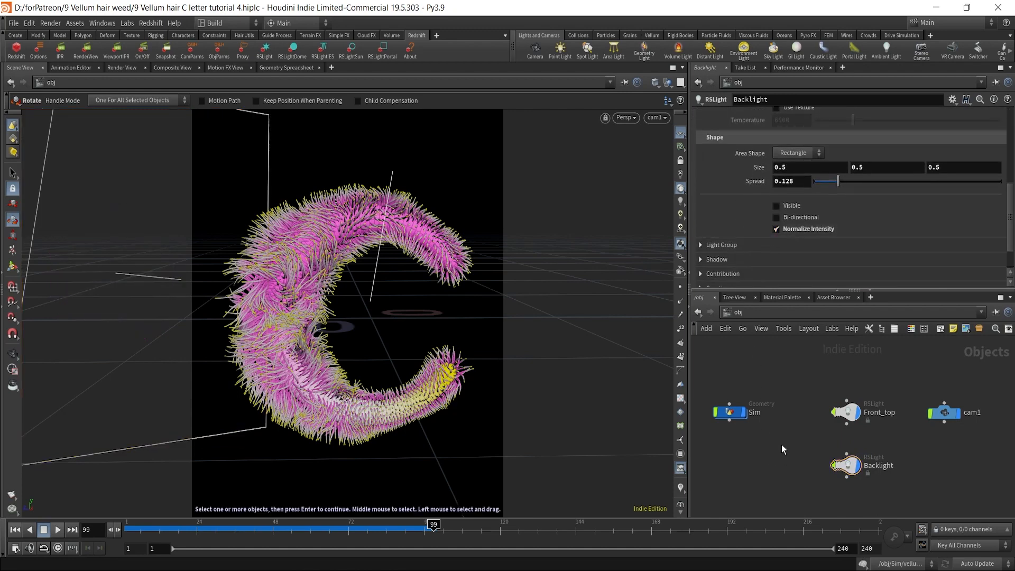
Inside the Sim network, deepen the pink point of color1's attribute ramp by lowering its green component to about 0.212.
{"action": "middle_click_drag", "start_coordinate": [749, 445], "coordinate": [850, 449]}
{"action": "scroll", "coordinate": [837, 422], "scroll_direction": "up", "scroll_amount": 5}
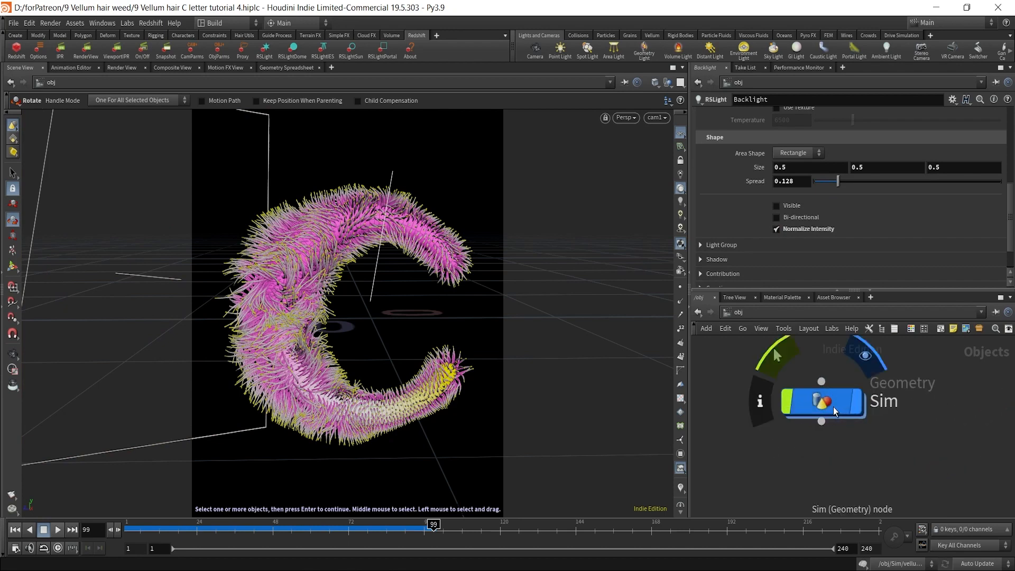
{"action": "double_click", "coordinate": [834, 407]}
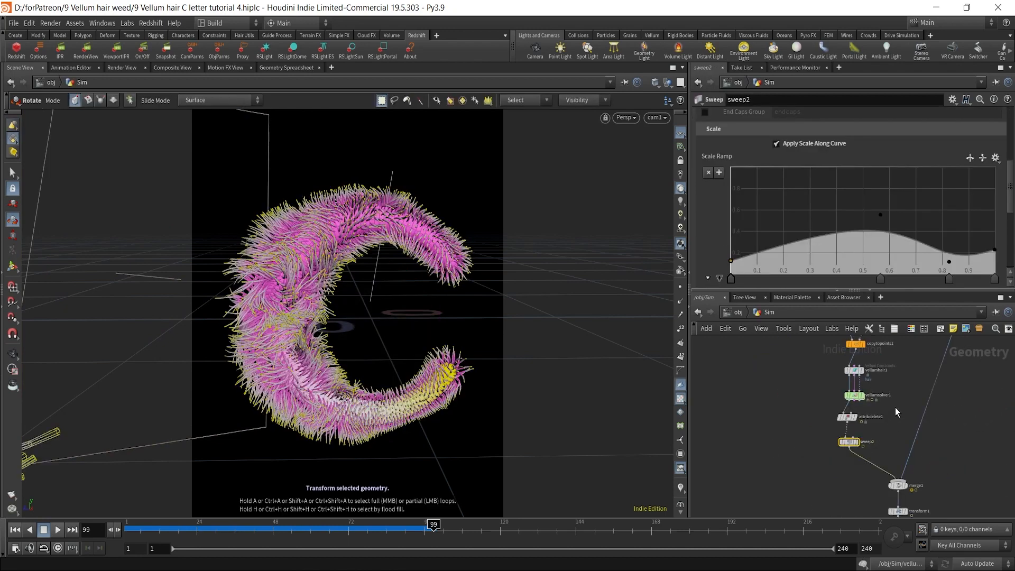
{"action": "middle_click_drag", "start_coordinate": [898, 397], "coordinate": [875, 487]}
{"action": "scroll", "coordinate": [866, 452], "scroll_direction": "down", "scroll_amount": 2}
{"action": "scroll", "coordinate": [818, 391], "scroll_direction": "up", "scroll_amount": 3}
{"action": "middle_click_drag", "start_coordinate": [818, 392], "coordinate": [836, 423]}
{"action": "scroll", "coordinate": [793, 428], "scroll_direction": "up", "scroll_amount": 3}
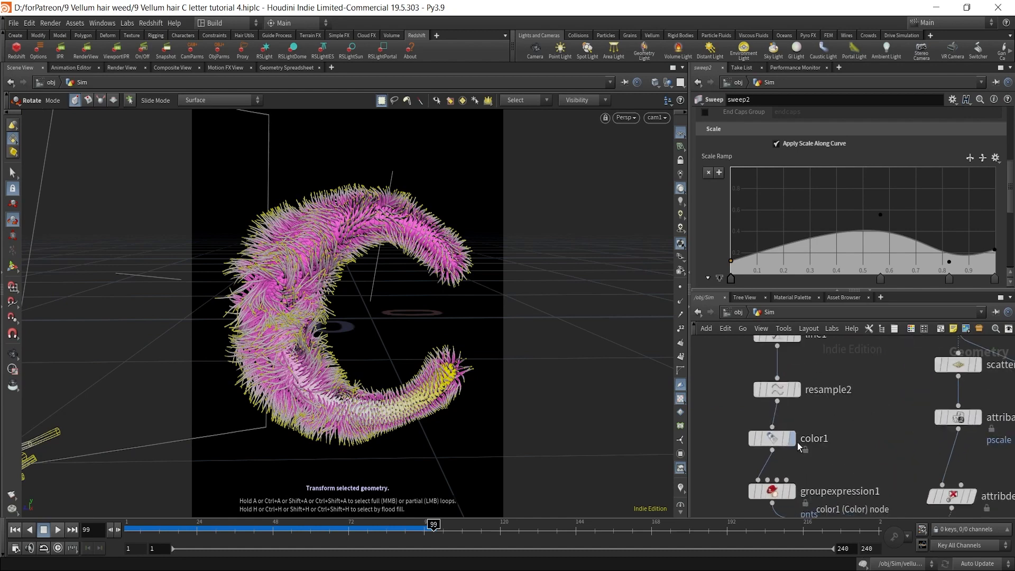
{"action": "left_click", "coordinate": [788, 438]}
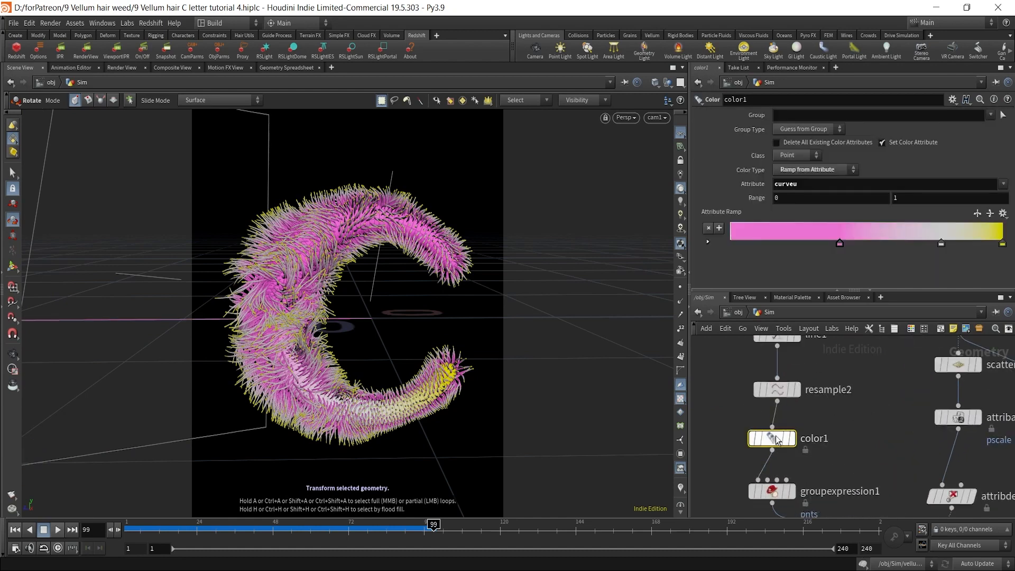
{"action": "double_click", "coordinate": [840, 244]}
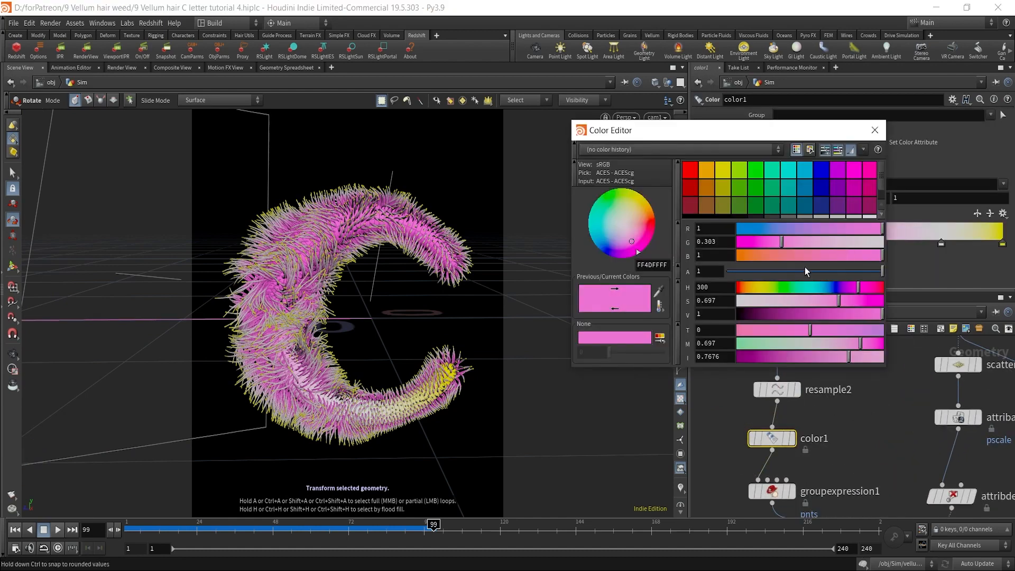
{"action": "left_click_drag", "start_coordinate": [782, 249], "coordinate": [772, 246]}
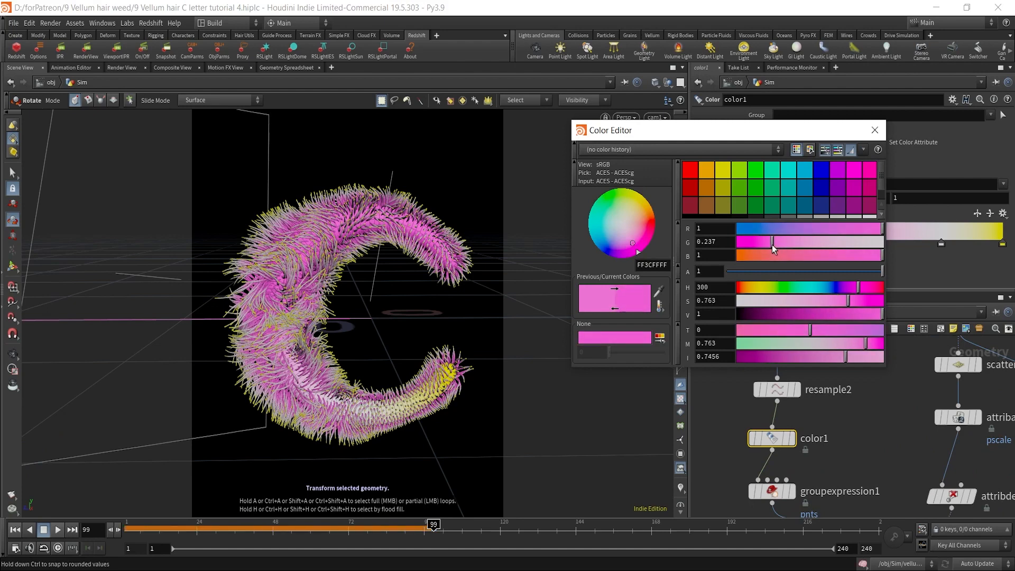
{"action": "left_click", "coordinate": [875, 130]}
{"action": "double_click", "coordinate": [841, 243]}
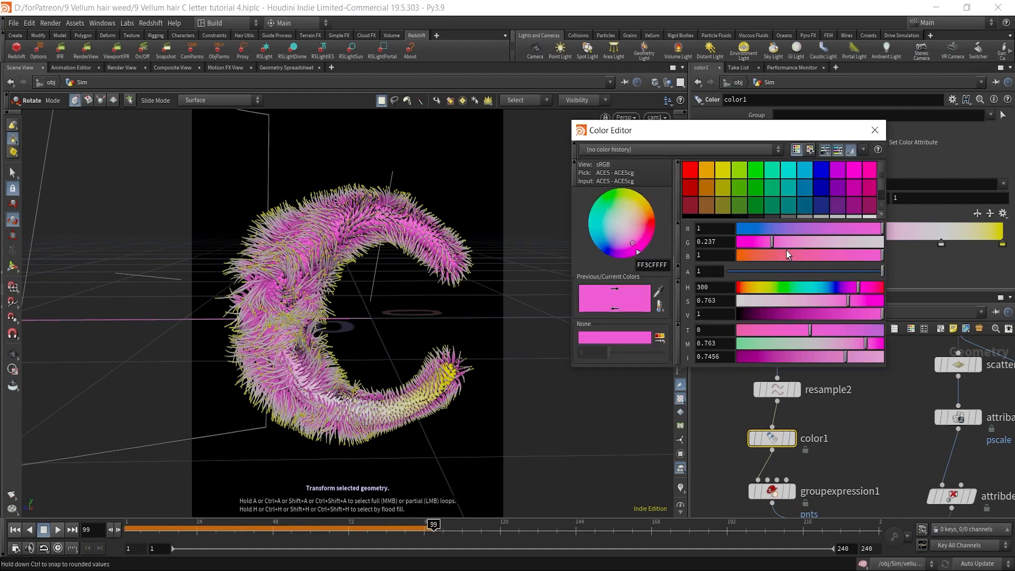
{"action": "left_click_drag", "start_coordinate": [777, 244], "coordinate": [771, 244]}
{"action": "left_click", "coordinate": [875, 130]}
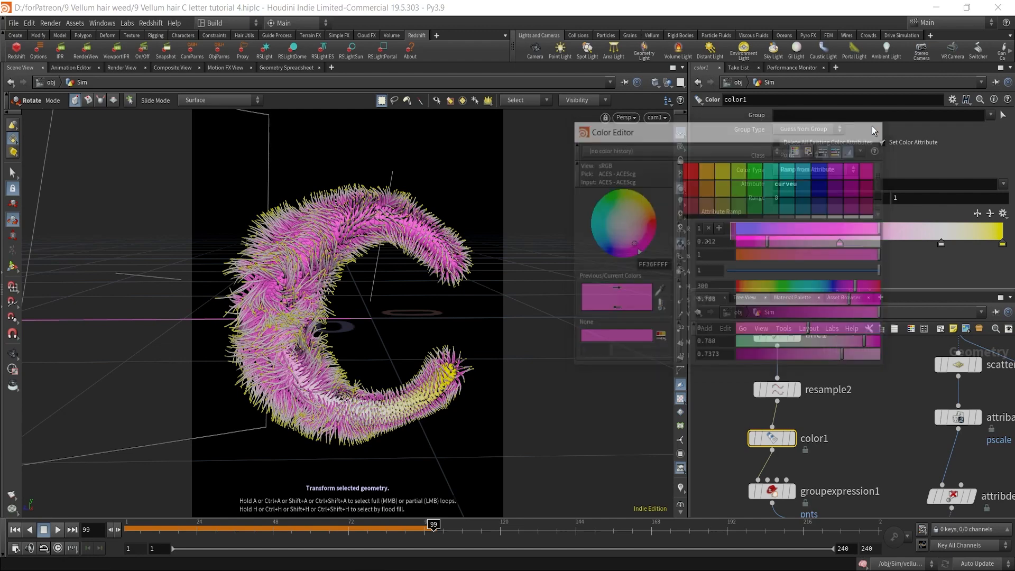
Deepen the pink point of color2's attribute ramp by lowering its green component to about 0.237.
{"action": "scroll", "coordinate": [869, 421], "scroll_direction": "down", "scroll_amount": 3}
{"action": "middle_click_drag", "start_coordinate": [870, 420], "coordinate": [826, 446]}
{"action": "middle_click_drag", "start_coordinate": [849, 389], "coordinate": [825, 440]}
{"action": "middle_click_drag", "start_coordinate": [900, 379], "coordinate": [901, 448]}
{"action": "scroll", "coordinate": [872, 418], "scroll_direction": "up", "scroll_amount": 2}
{"action": "left_click", "coordinate": [851, 416]}
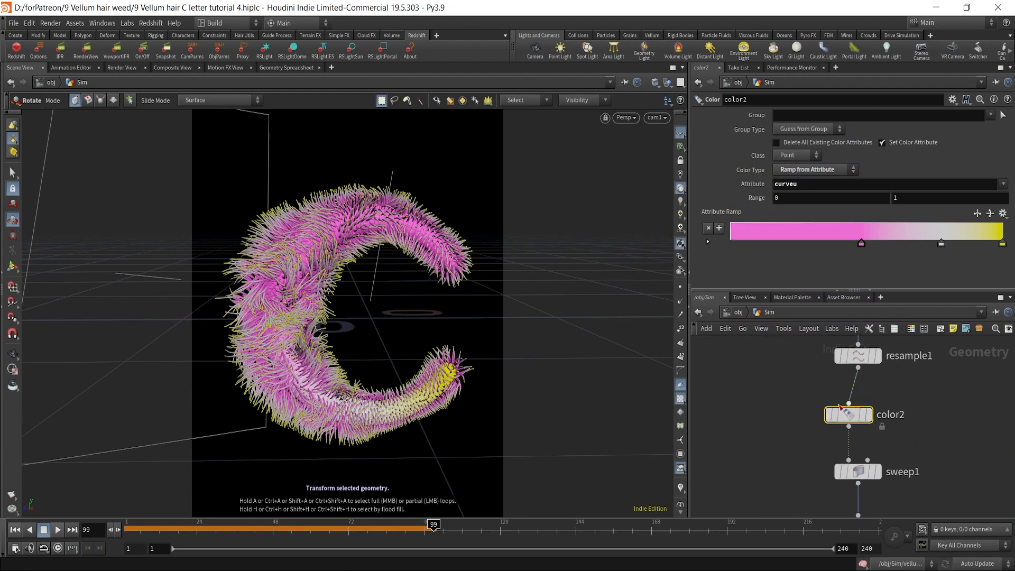
{"action": "double_click", "coordinate": [862, 245]}
{"action": "left_click_drag", "start_coordinate": [779, 243], "coordinate": [771, 243]}
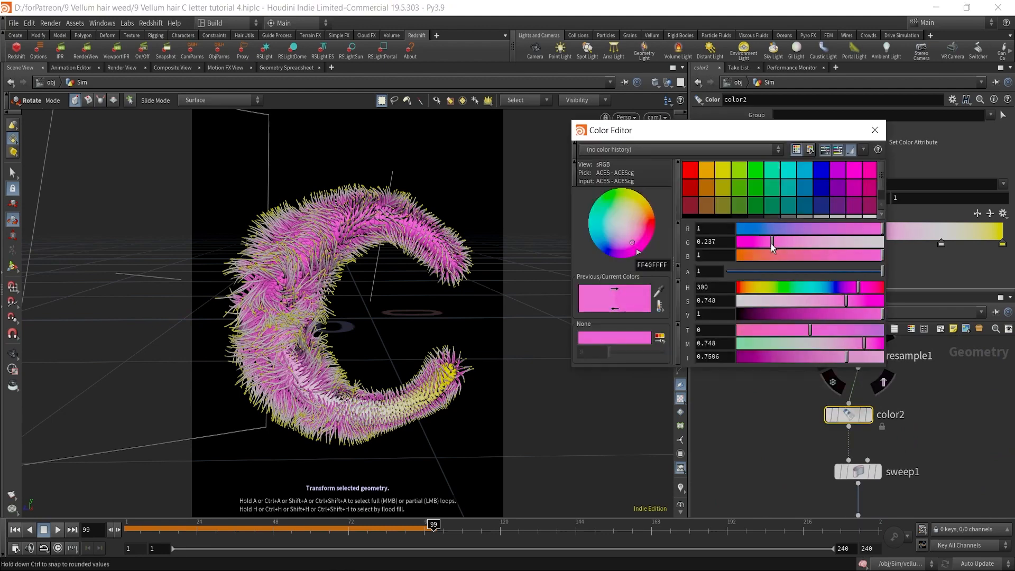
{"action": "left_click", "coordinate": [875, 130]}
Slightly raise the middle peak point of sweep2's scale ramp to thicken the hairs along their middle.
{"action": "scroll", "coordinate": [918, 430], "scroll_direction": "down", "scroll_amount": 2}
{"action": "scroll", "coordinate": [919, 429], "scroll_direction": "down", "scroll_amount": 3}
{"action": "middle_click_drag", "start_coordinate": [924, 451], "coordinate": [899, 354]}
{"action": "scroll", "coordinate": [865, 430], "scroll_direction": "up", "scroll_amount": 3}
{"action": "middle_click_drag", "start_coordinate": [852, 453], "coordinate": [874, 420]}
{"action": "scroll", "coordinate": [874, 420], "scroll_direction": "up", "scroll_amount": 1}
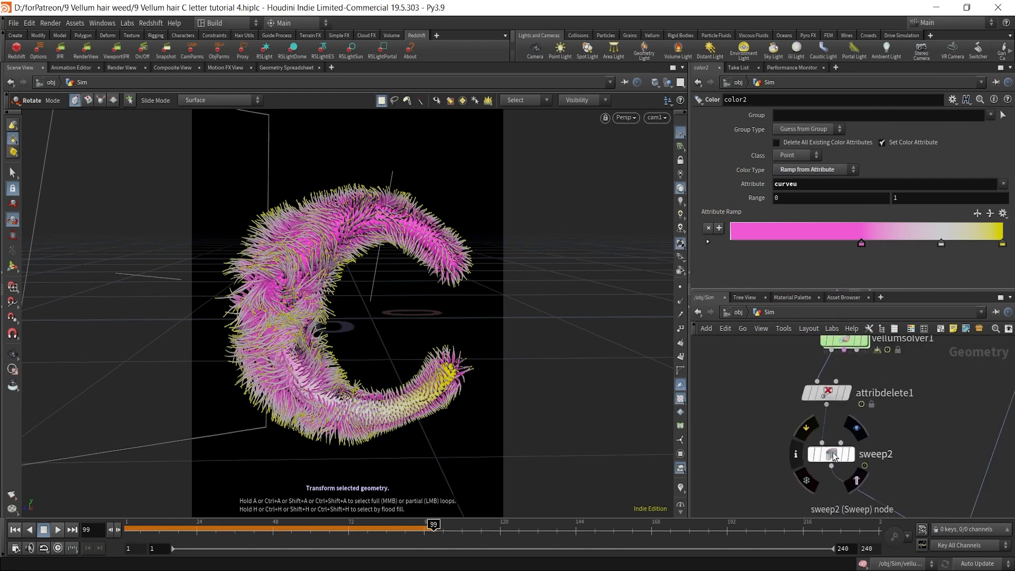
{"action": "left_click", "coordinate": [831, 454]}
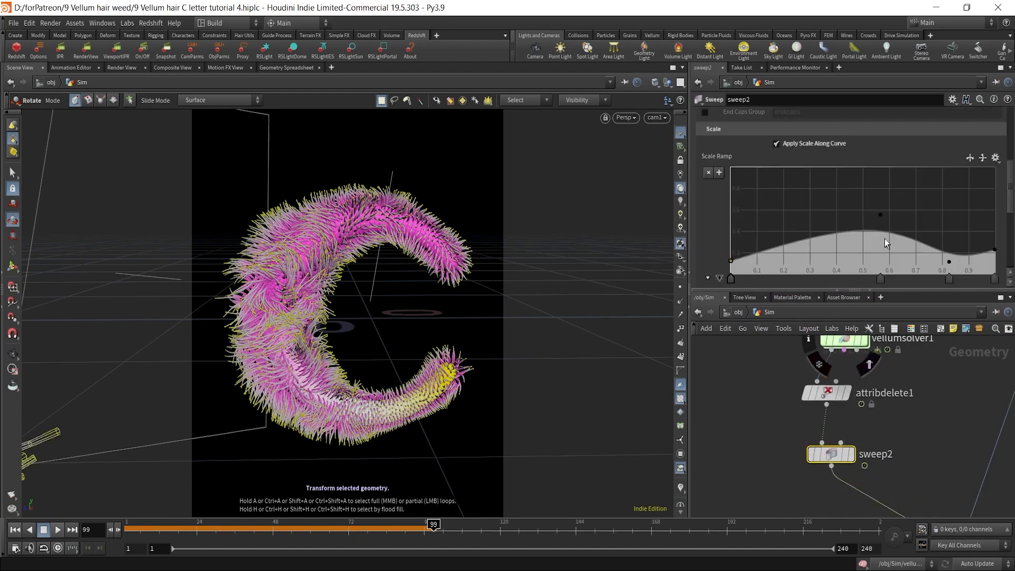
{"action": "scroll", "coordinate": [939, 482], "scroll_direction": "down", "scroll_amount": 3}
{"action": "middle_click_drag", "start_coordinate": [937, 482], "coordinate": [899, 458]}
{"action": "left_click", "coordinate": [881, 280]}
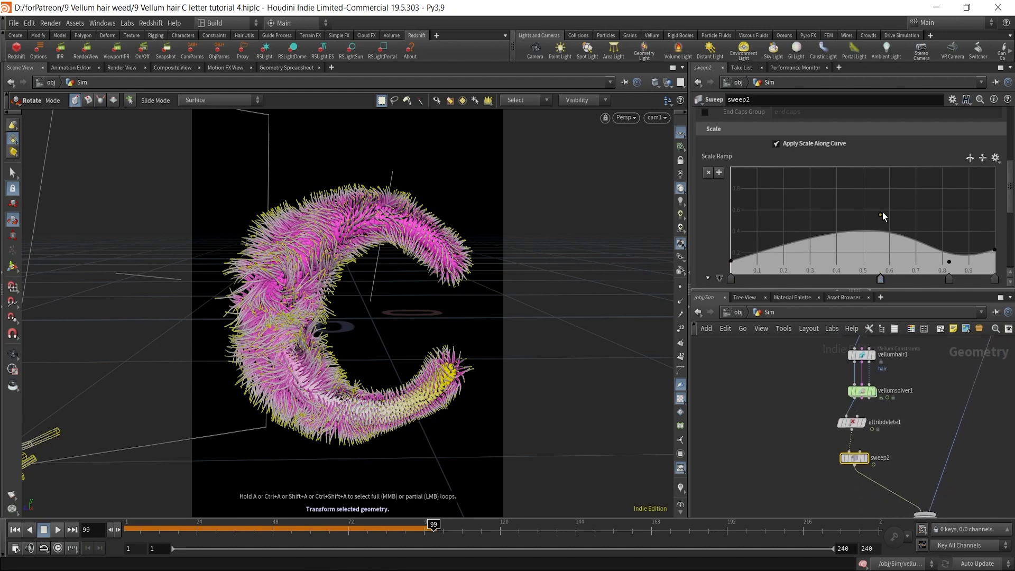
{"action": "left_click_drag", "start_coordinate": [881, 215], "coordinate": [883, 207]}
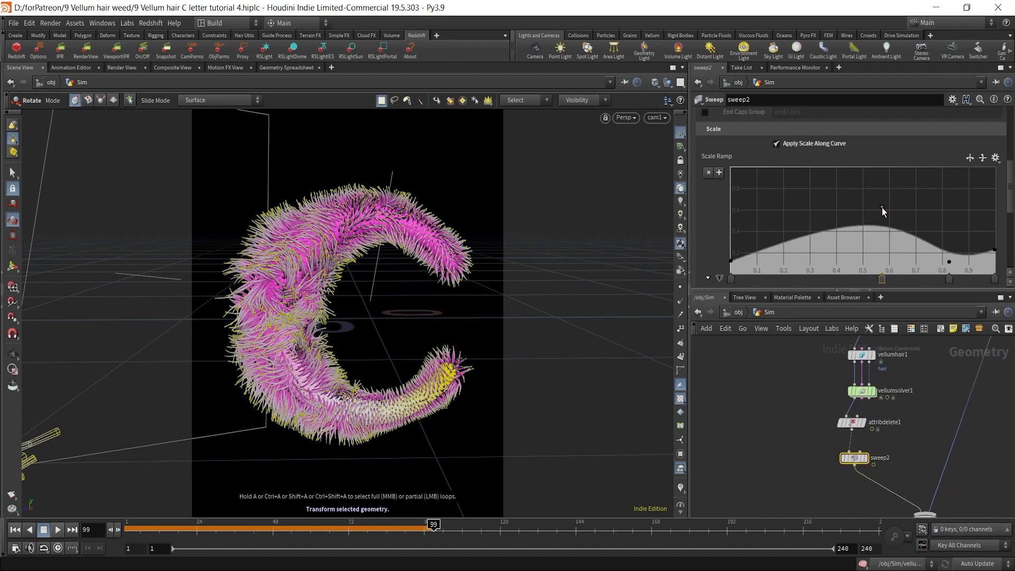
Try moving the low point near the end of sweep2's scale ramp closer to the peak, and undo that move.
{"action": "left_click", "coordinate": [950, 262]}
{"action": "left_click_drag", "start_coordinate": [950, 256], "coordinate": [951, 256]}
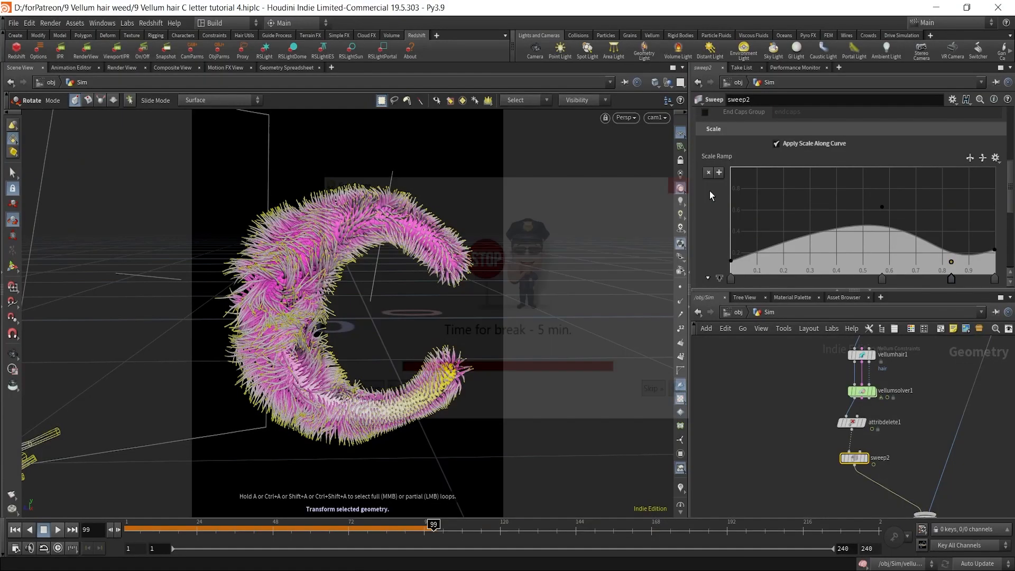
{"action": "left_click_drag", "start_coordinate": [951, 261], "coordinate": [940, 261]}
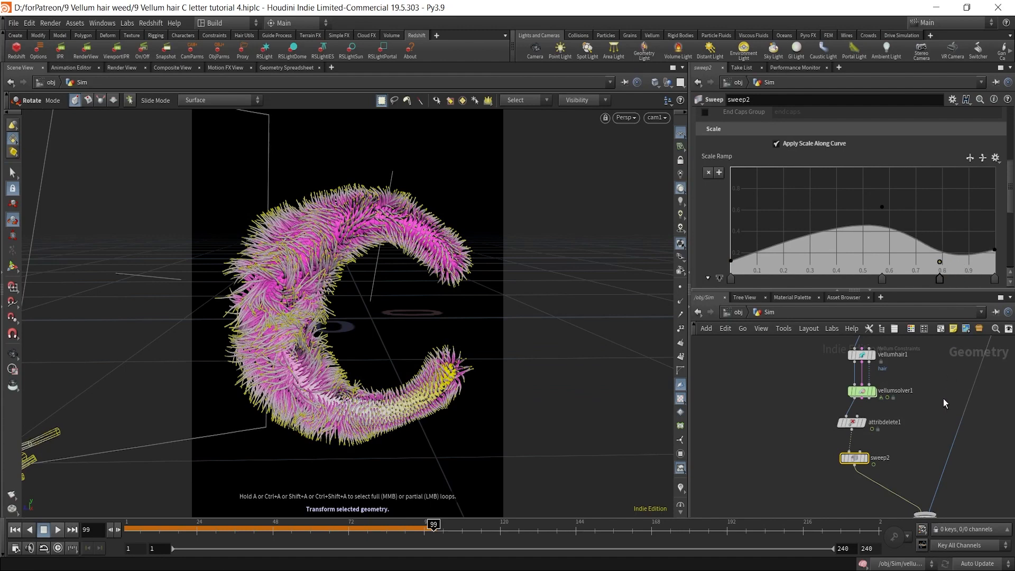
{"action": "key", "text": "ctrl+z"}
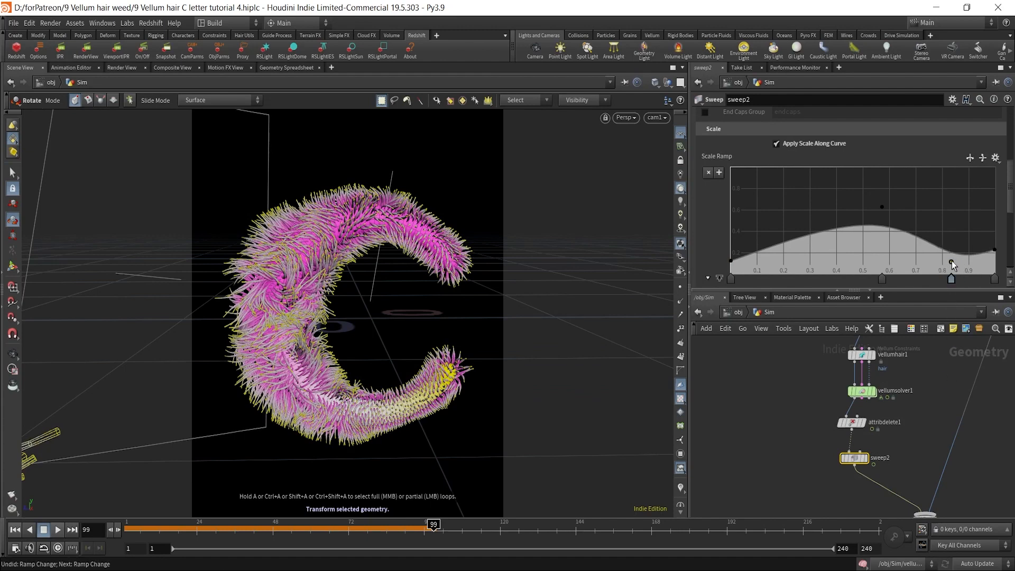
Slightly raise the low point, the end point and the start point of sweep2's scale ramp.
{"action": "left_click_drag", "start_coordinate": [952, 261], "coordinate": [995, 246]}
{"action": "left_click", "coordinate": [995, 250]}
{"action": "left_click", "coordinate": [732, 262]}
{"action": "left_click_drag", "start_coordinate": [732, 261], "coordinate": [731, 254]}
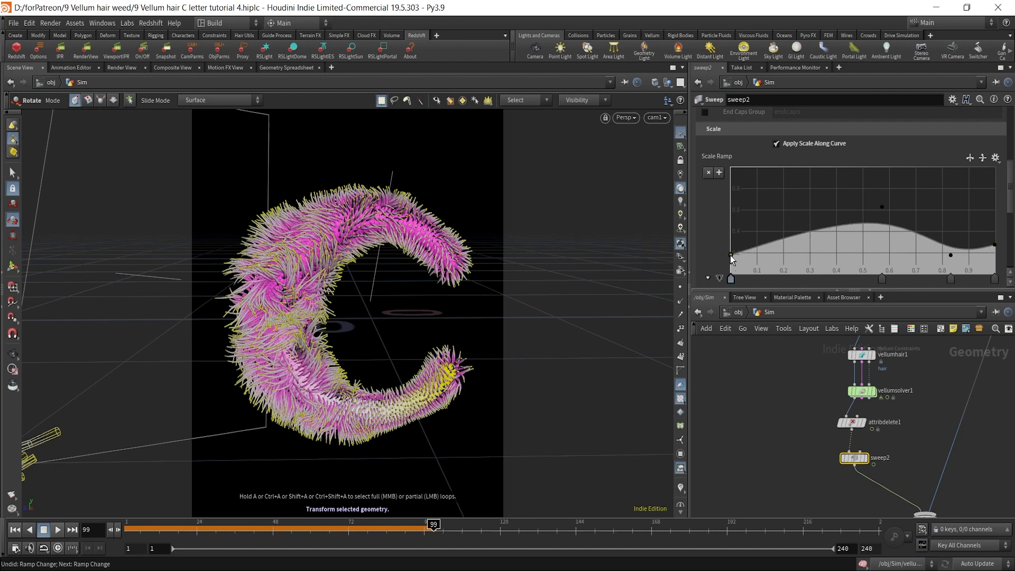
Restart the simulation from frame 1, play it to recalculate the hair, and stop at frame 55.
{"action": "scroll", "coordinate": [917, 441], "scroll_direction": "down", "scroll_amount": 2}
{"action": "middle_click_drag", "start_coordinate": [942, 467], "coordinate": [915, 425]}
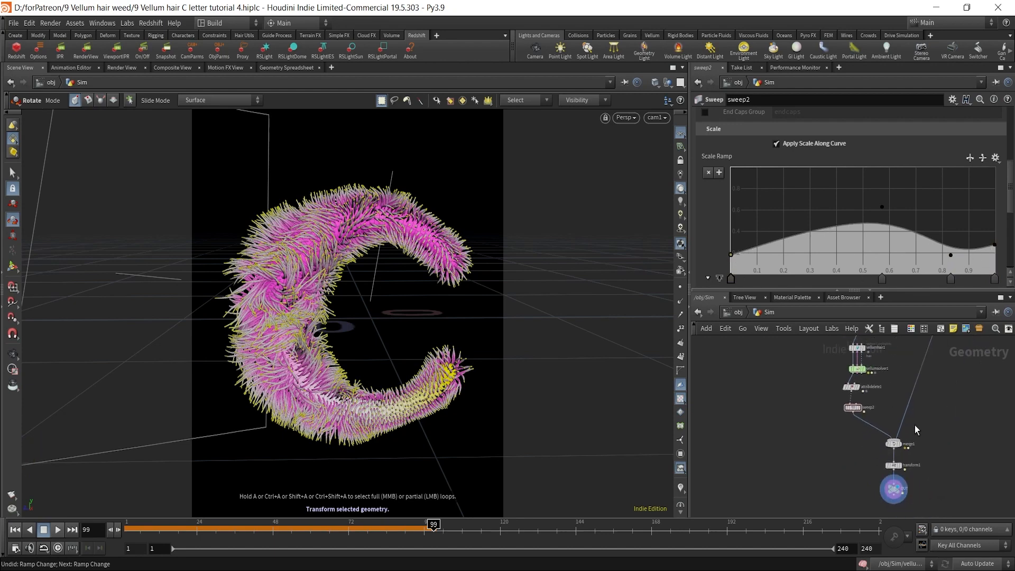
{"action": "left_click", "coordinate": [18, 529]}
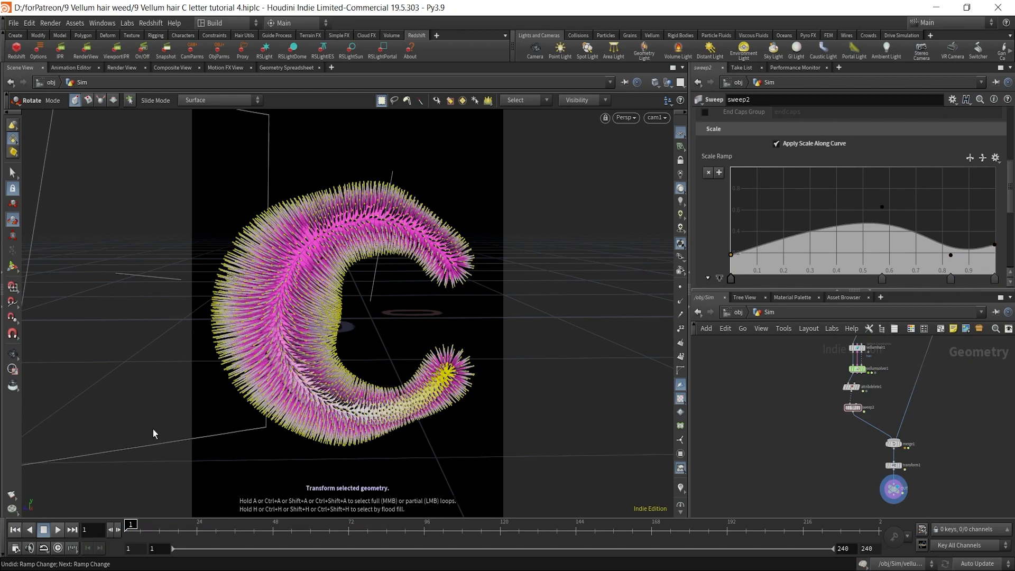
{"action": "left_click", "coordinate": [58, 530]}
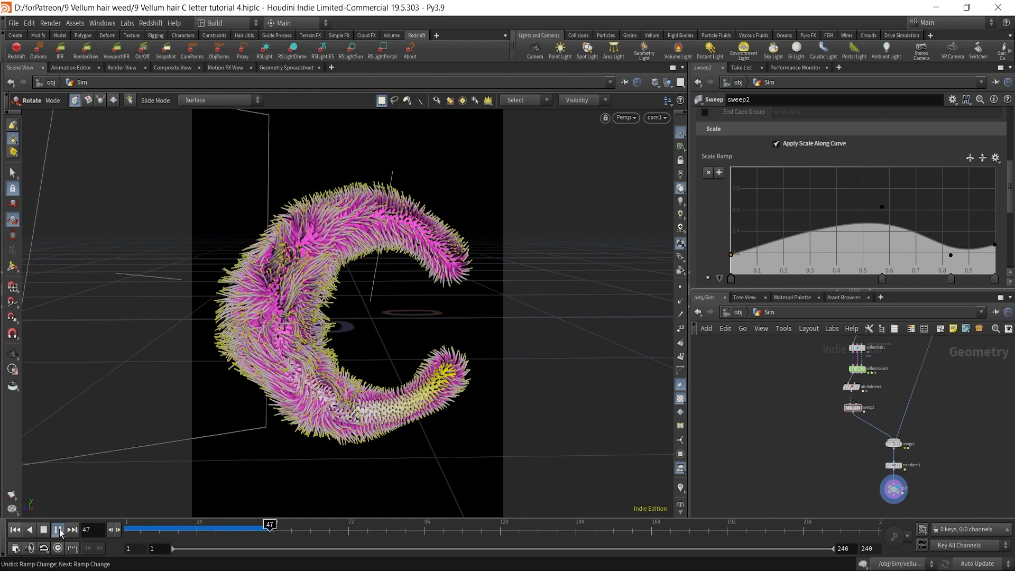
{"action": "left_click", "coordinate": [60, 529]}
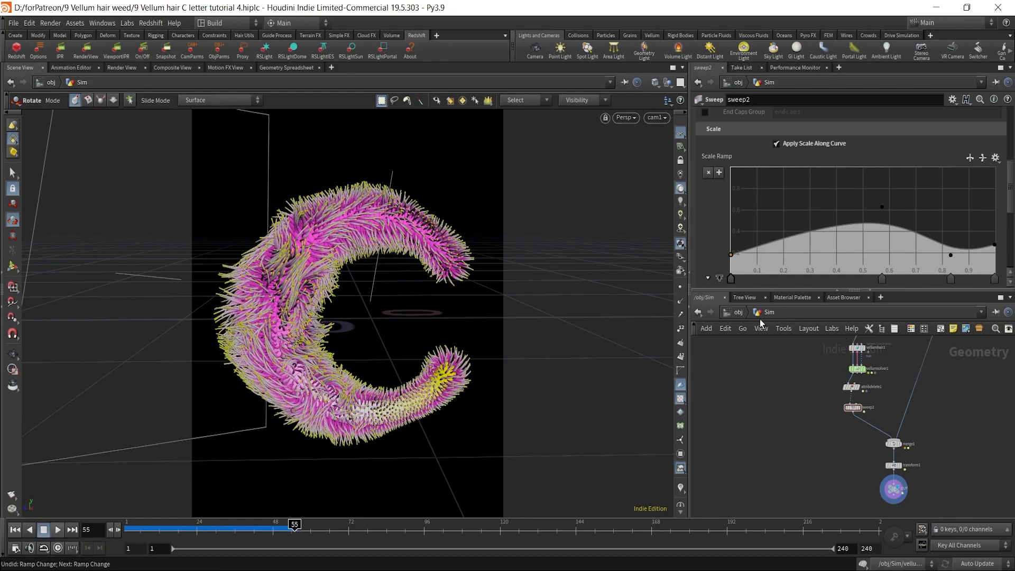
Return to the obj network and render frame 55 in the Redshift Render View with bucket rendering, hiding the display settings.
{"action": "left_click", "coordinate": [50, 81]}
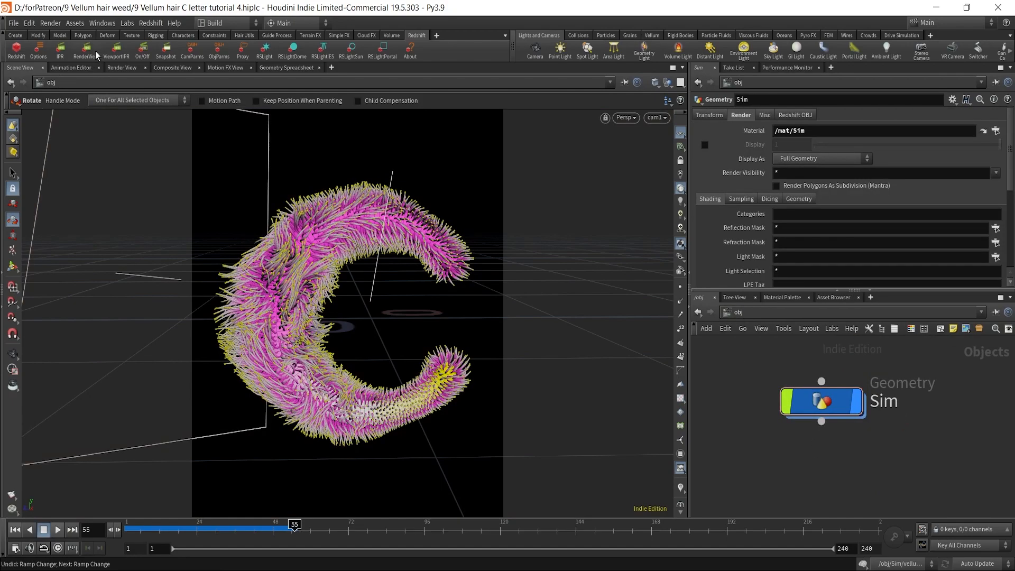
{"action": "left_click", "coordinate": [96, 51]}
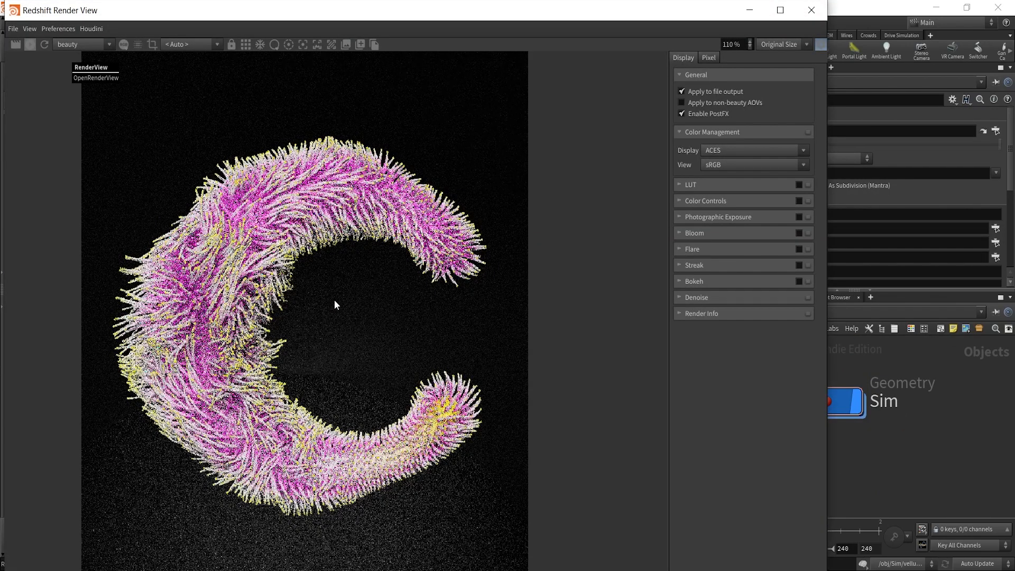
{"action": "left_click", "coordinate": [820, 45]}
{"action": "left_click", "coordinate": [246, 45]}
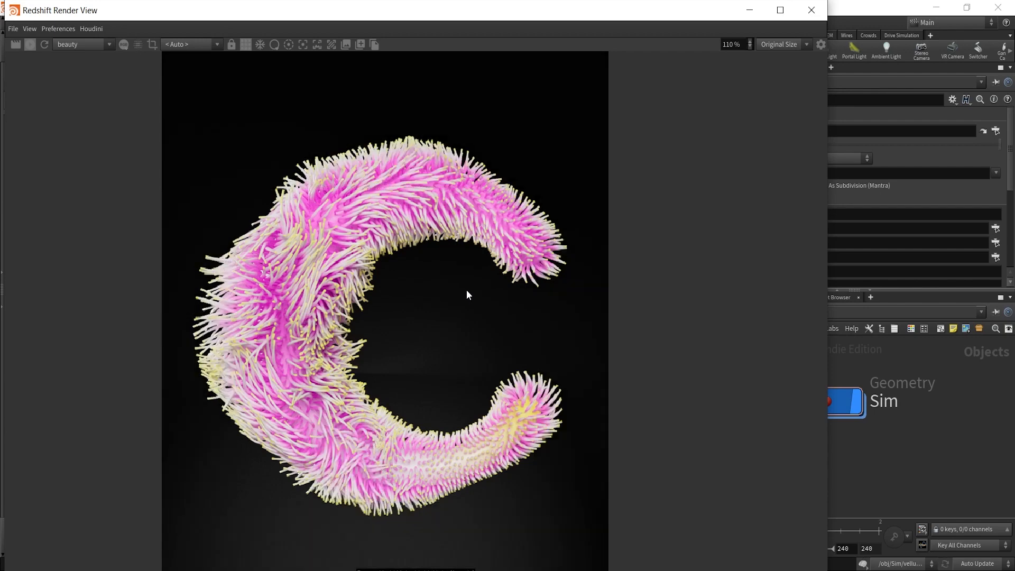
View the render at 100% and enable Color Controls with exposure -0.21, contrast -0.03 and a gentle S-shaped RGB curve.
{"action": "scroll", "coordinate": [467, 291], "scroll_direction": "down", "scroll_amount": 1}
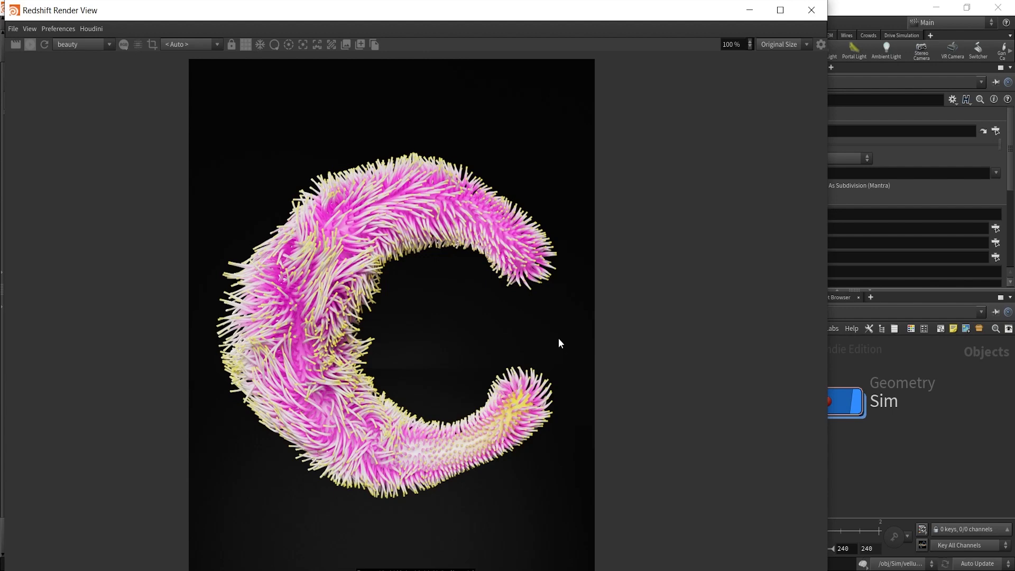
{"action": "left_click", "coordinate": [821, 45]}
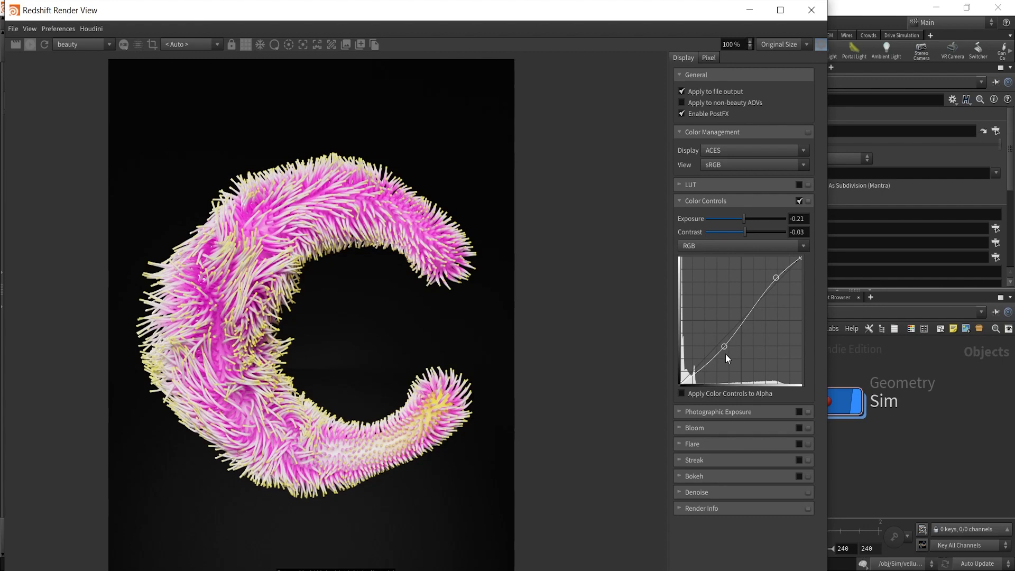
{"action": "left_click", "coordinate": [820, 45]}
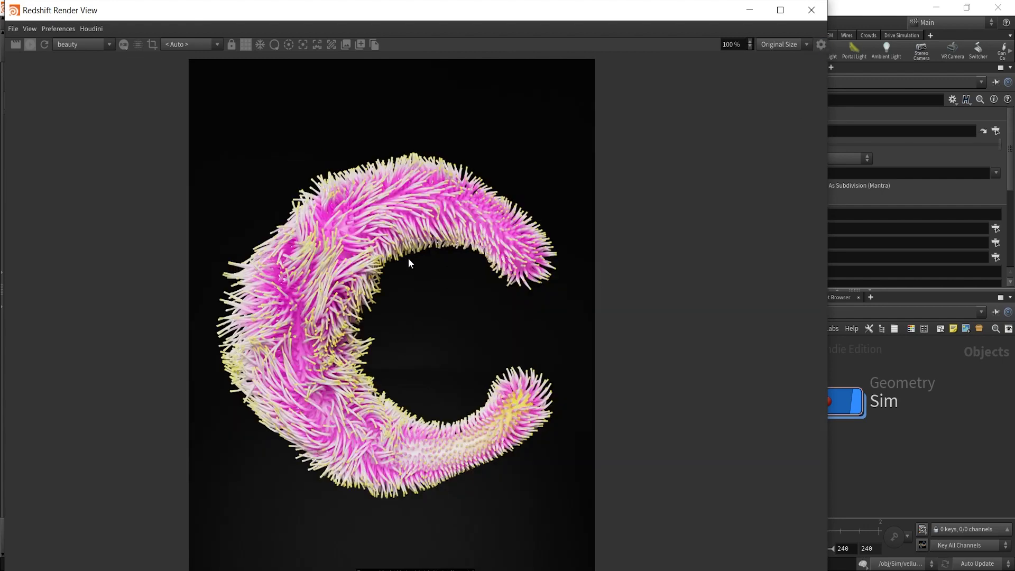